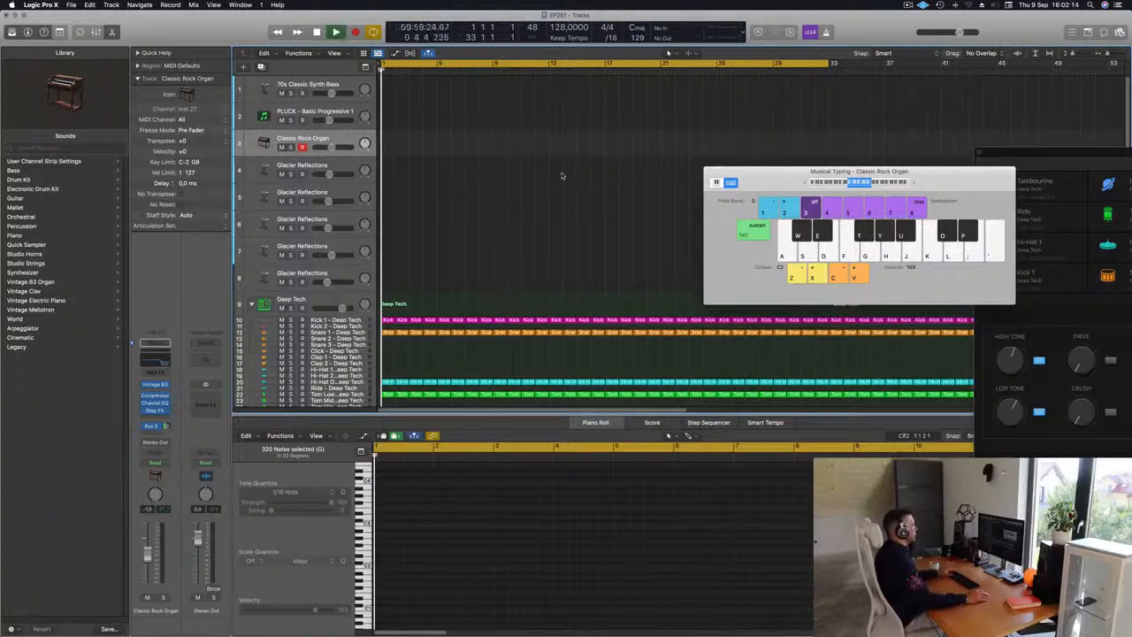
# Step: Select the 70s Classic Synth Bass track and enlarge its track height
pyautogui.press('space')
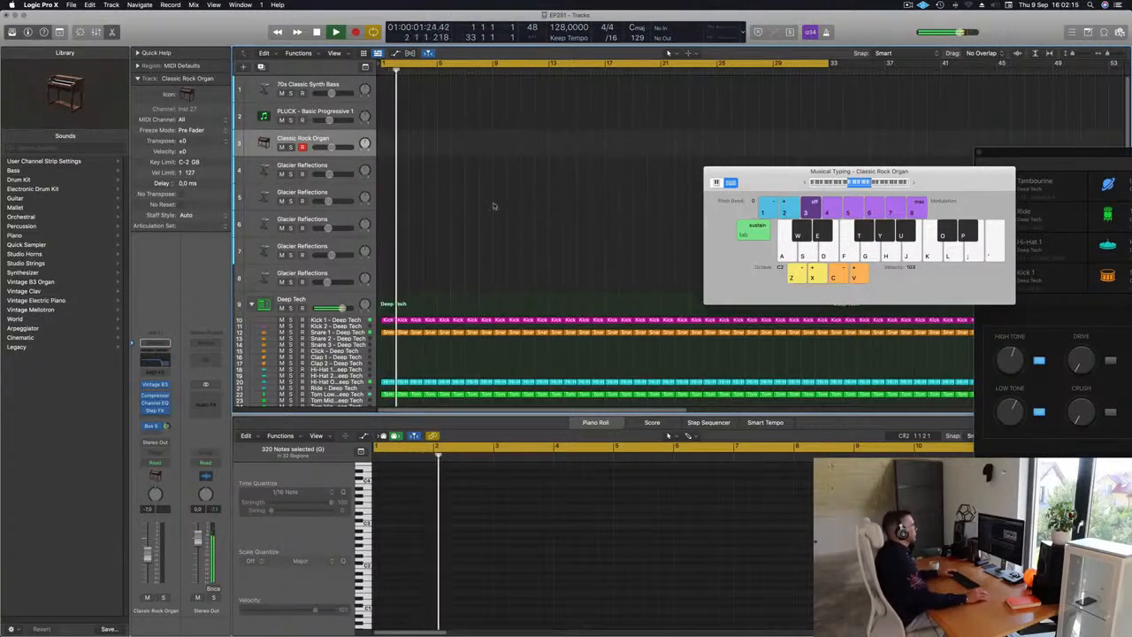
pyautogui.press('space')
pyautogui.click(340, 84)
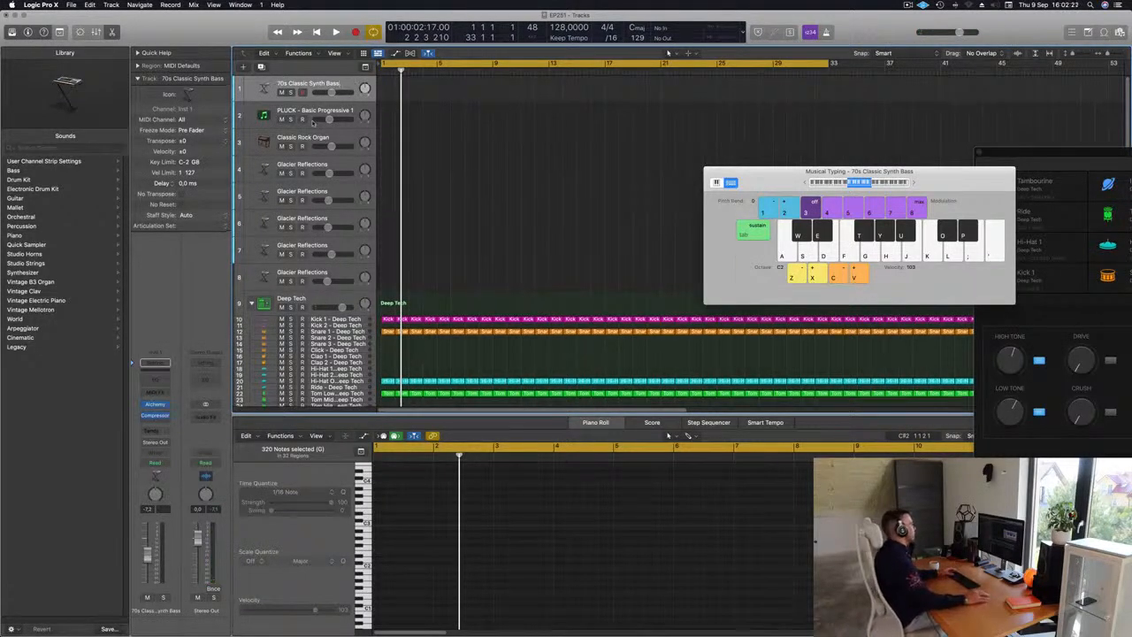
pyautogui.moveTo(343, 100); pyautogui.dragTo(343, 173)
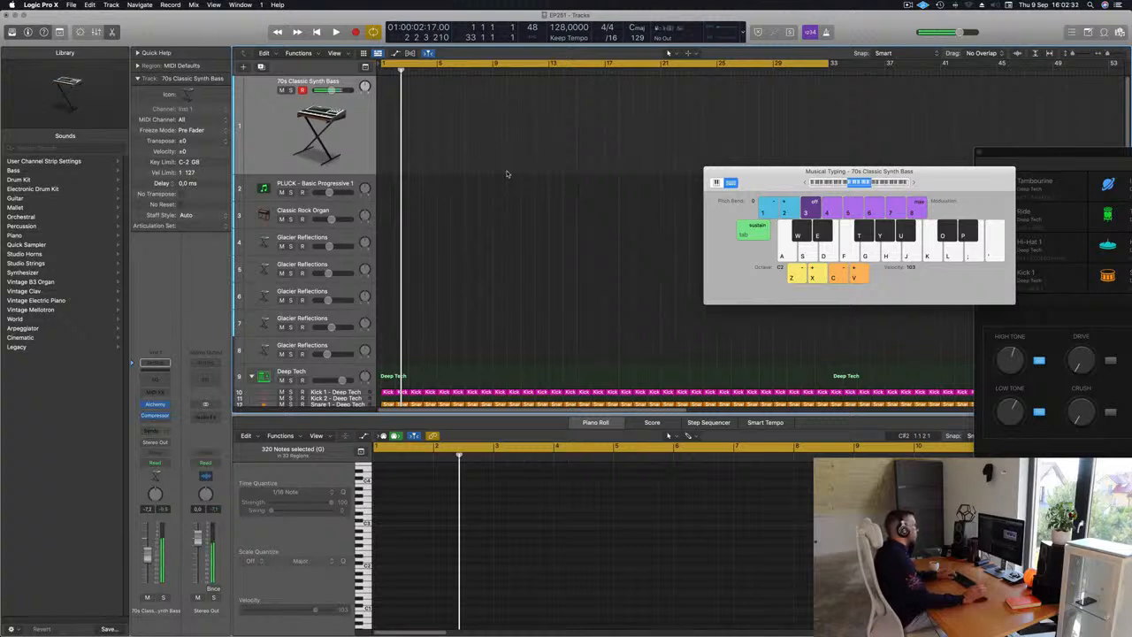
# Step: Record a short bass line on the 70s Classic Synth Bass track using Musical Typing
pyautogui.press('space')
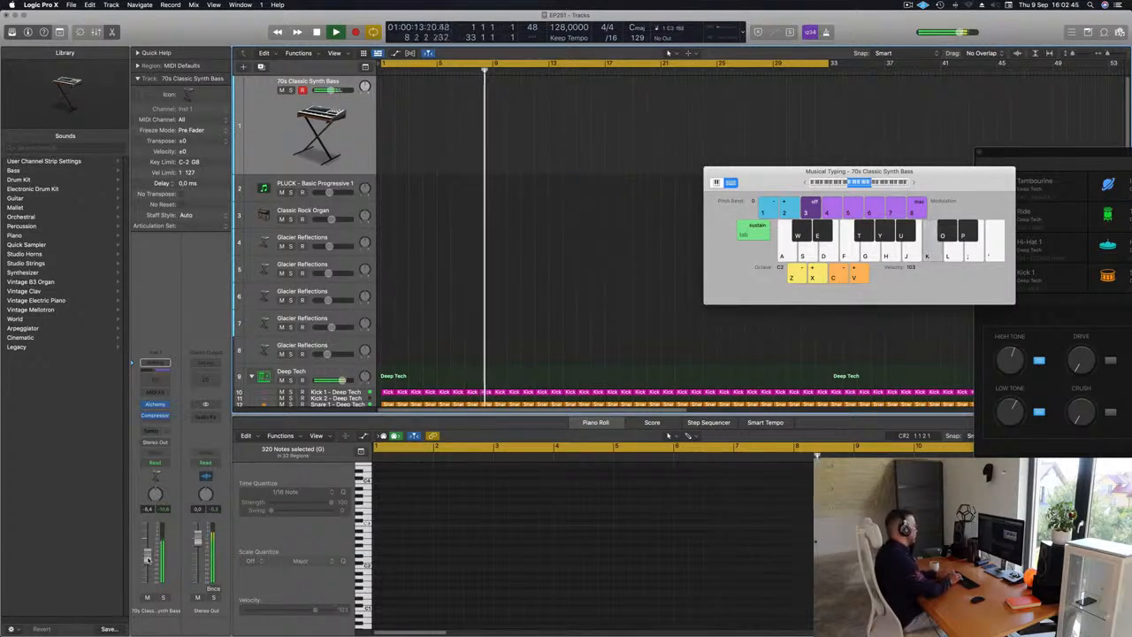
pyautogui.press('g')
pyautogui.press('d')
pyautogui.press('f')
pyautogui.press('d')
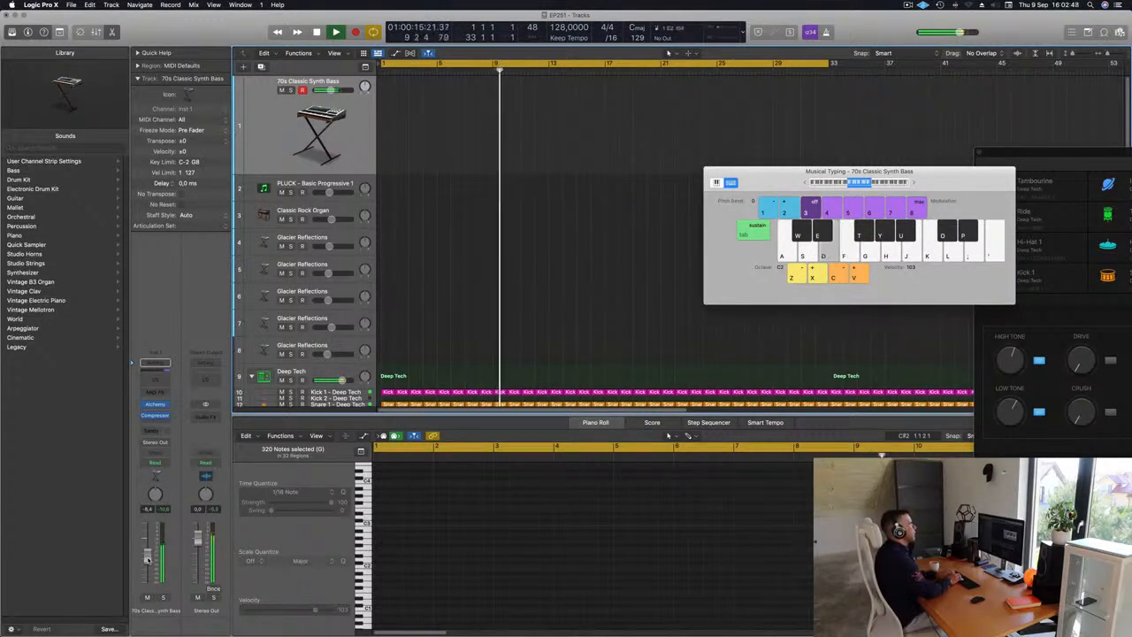
pyautogui.press('d')
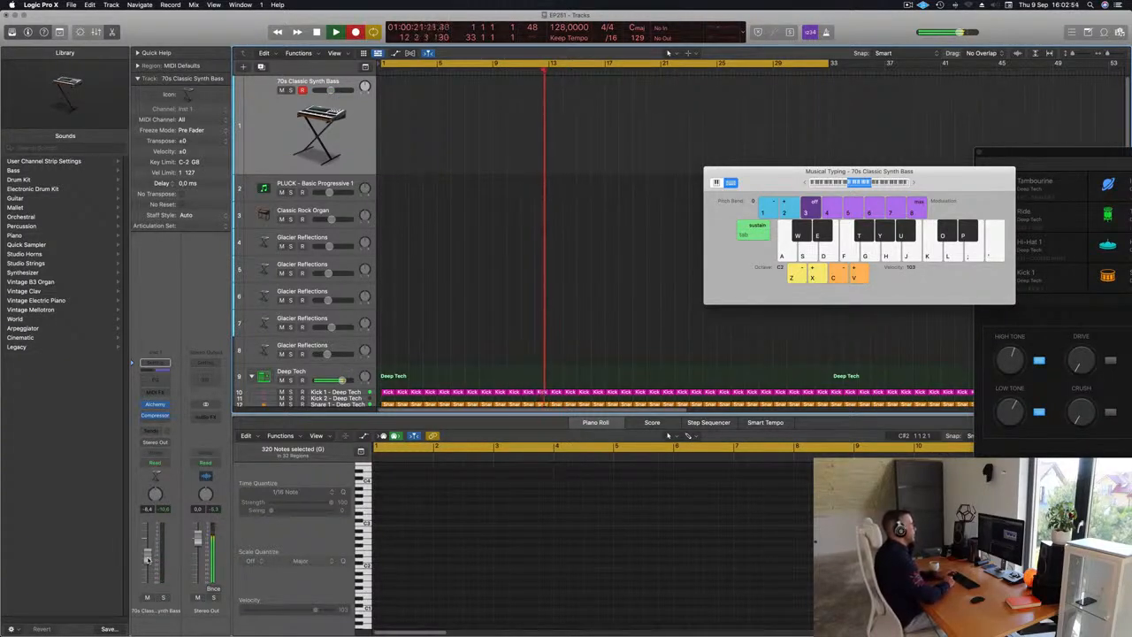
pyautogui.press('d')
pyautogui.press('d')
pyautogui.press('d')
pyautogui.press('d')
pyautogui.press('d')
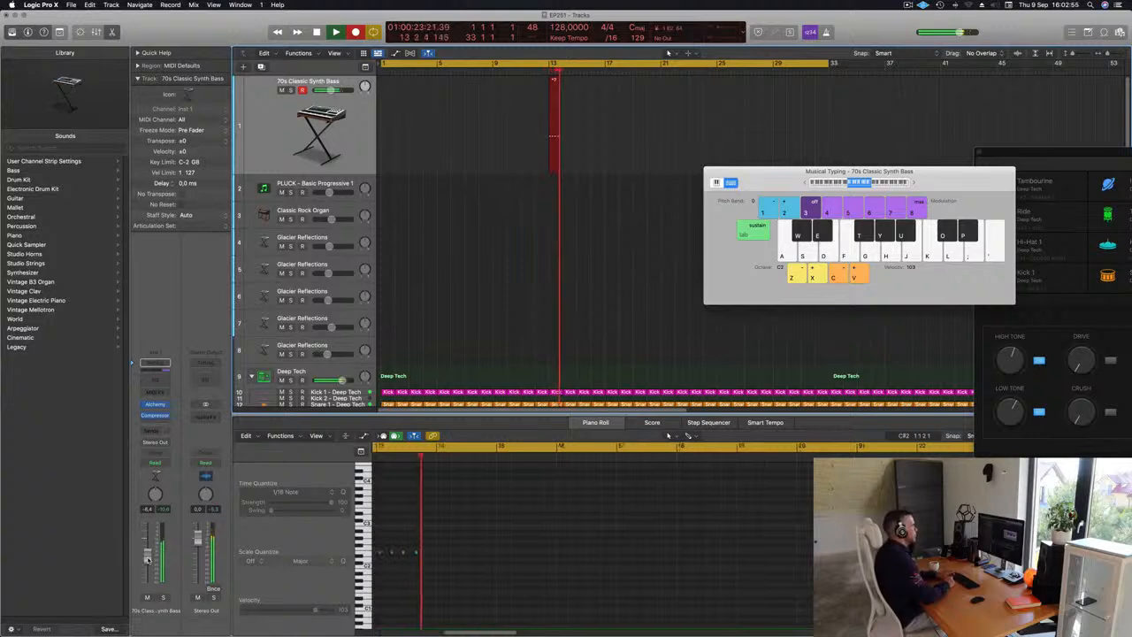
pyautogui.press('d')
pyautogui.press('d')
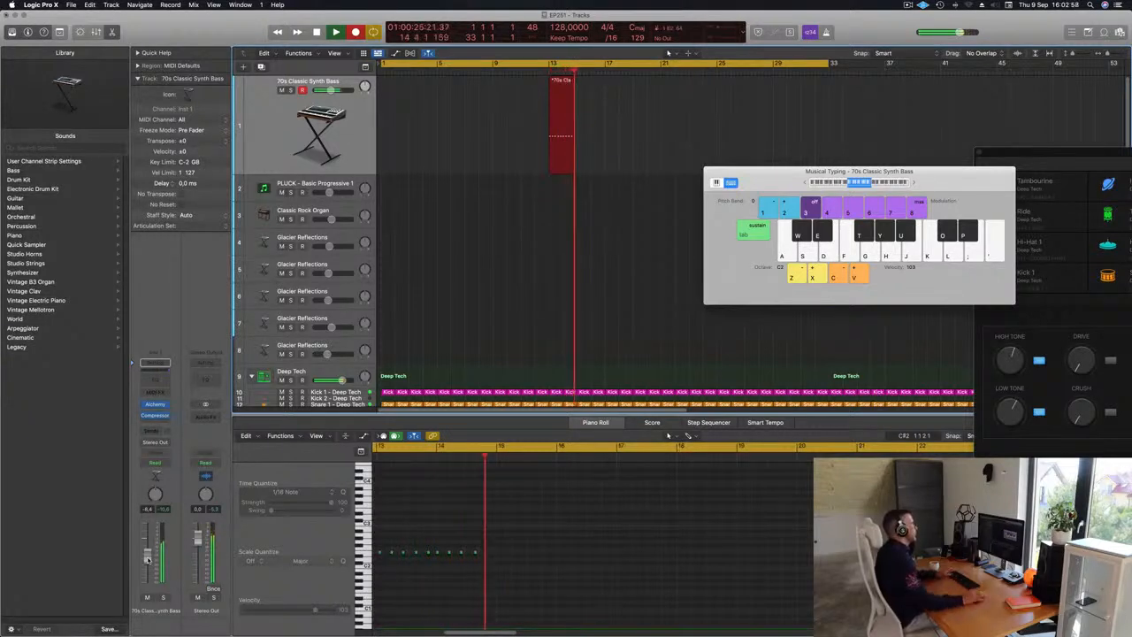
pyautogui.press('space')
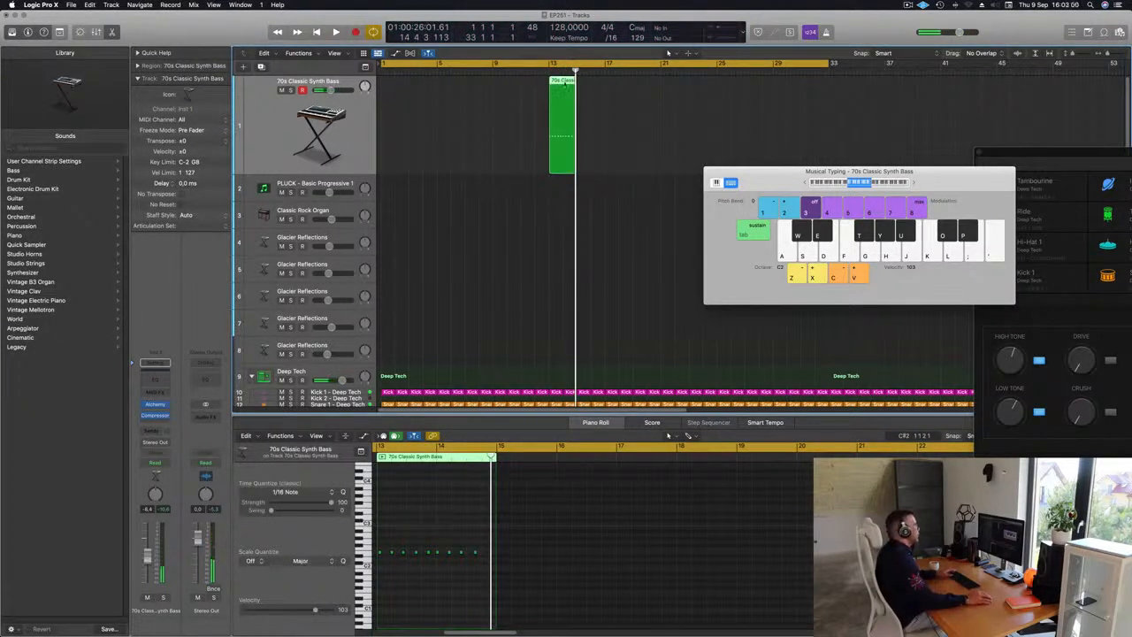
# Step: Move the recorded bass region to the start of the project at bar 1
pyautogui.moveTo(565, 84); pyautogui.dragTo(397, 85)
pyautogui.press('space')
# Step: Select all notes of the bass region in the piano roll and move the last note later
pyautogui.press('space')
pyautogui.click(430, 581)
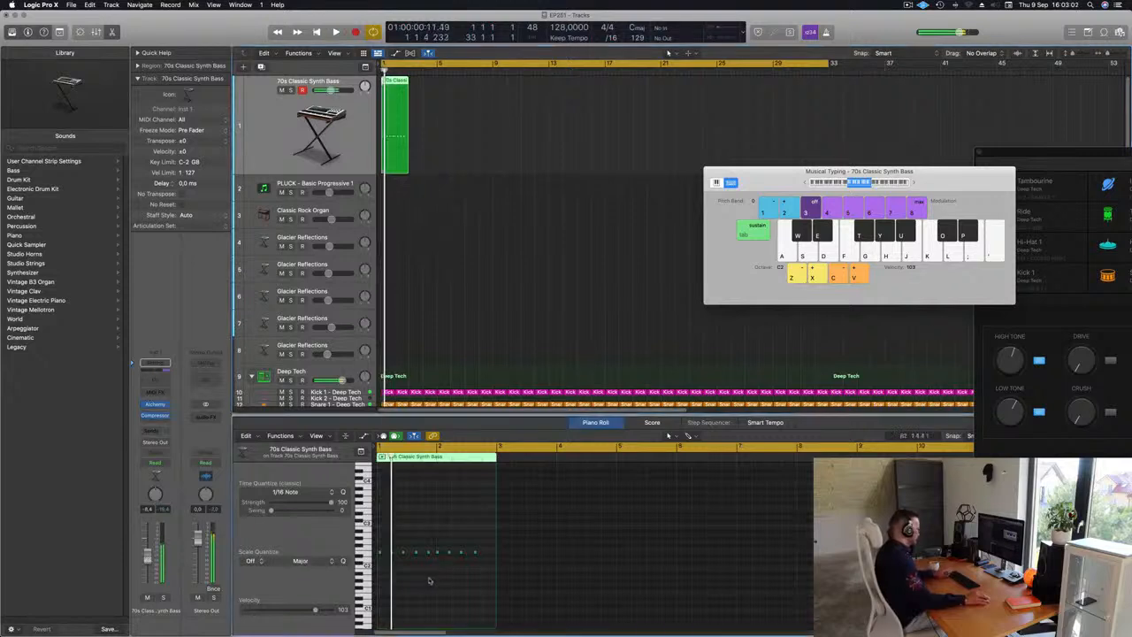
pyautogui.press('super+a')
pyautogui.press('space')
pyautogui.press('z')
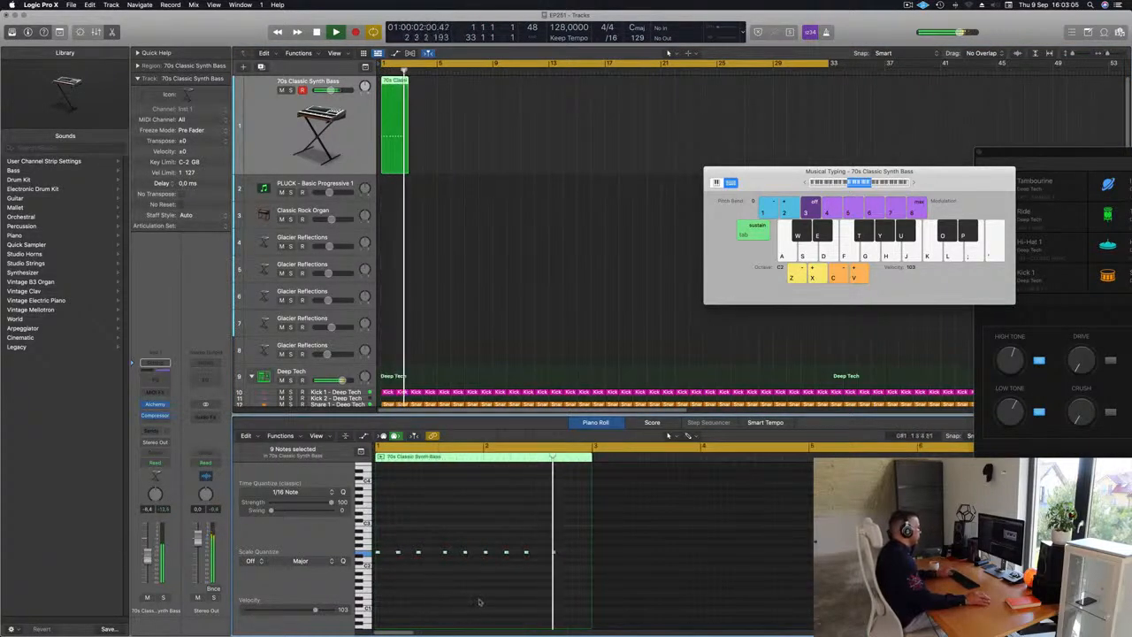
pyautogui.press('space')
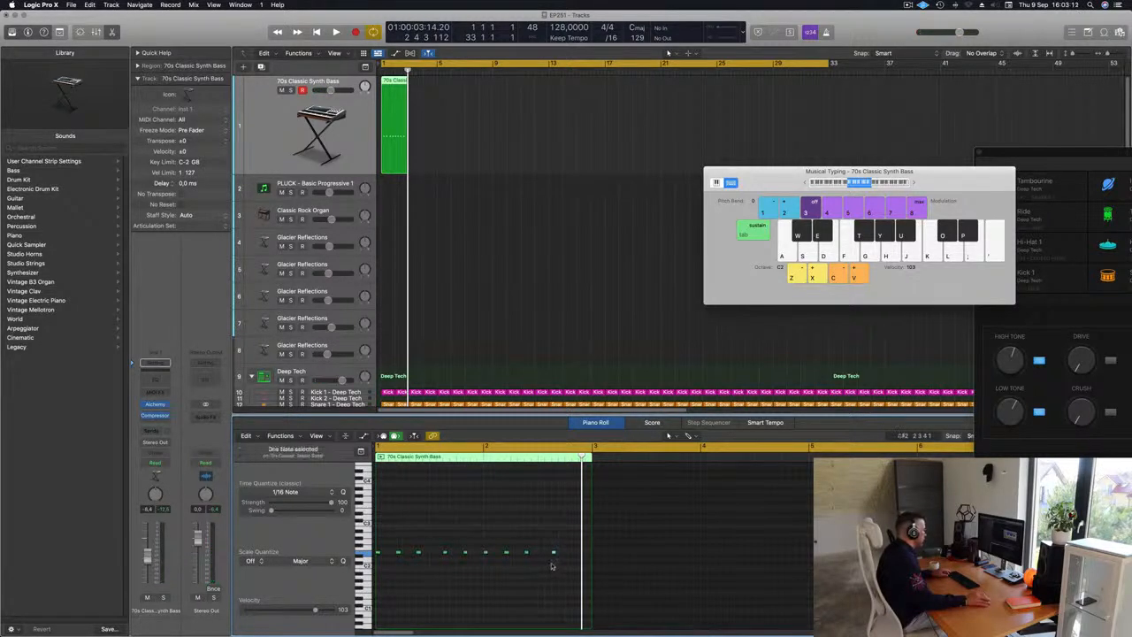
pyautogui.moveTo(553, 554); pyautogui.dragTo(574, 558)
pyautogui.press('space')
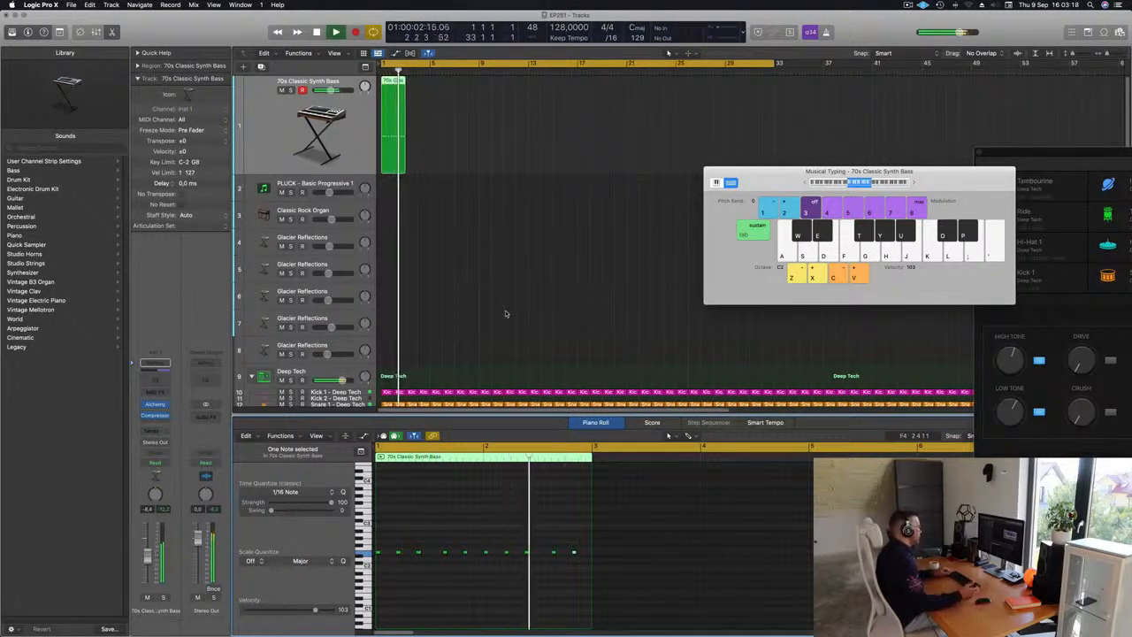
pyautogui.press('space')
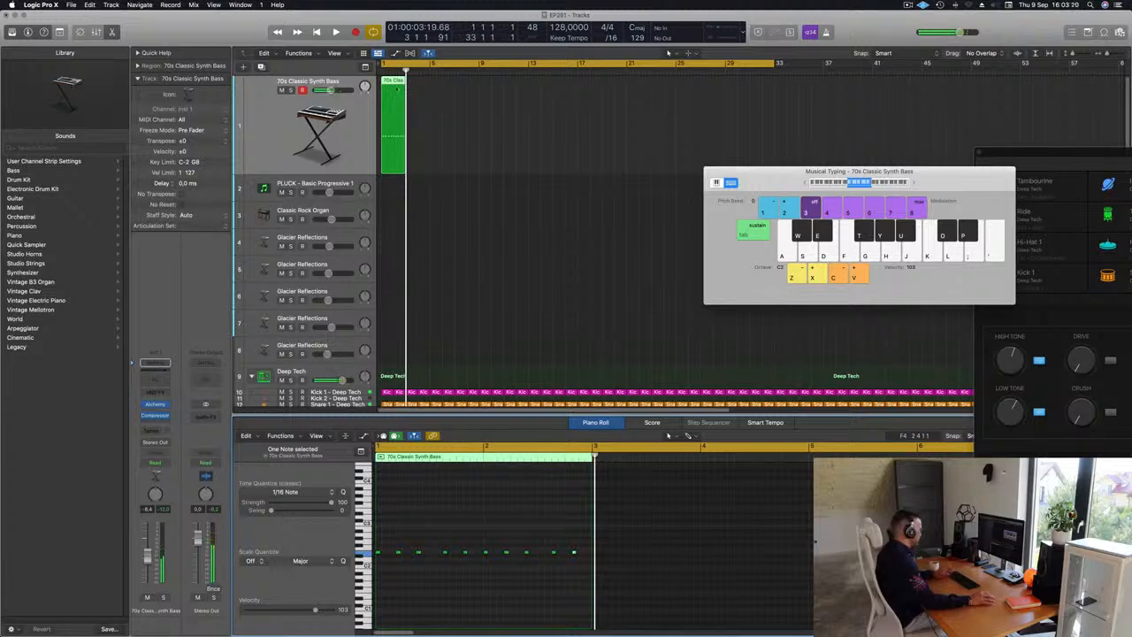
# Step: Paste the copied notes into the region and undo the paste
pyautogui.press('super+v')
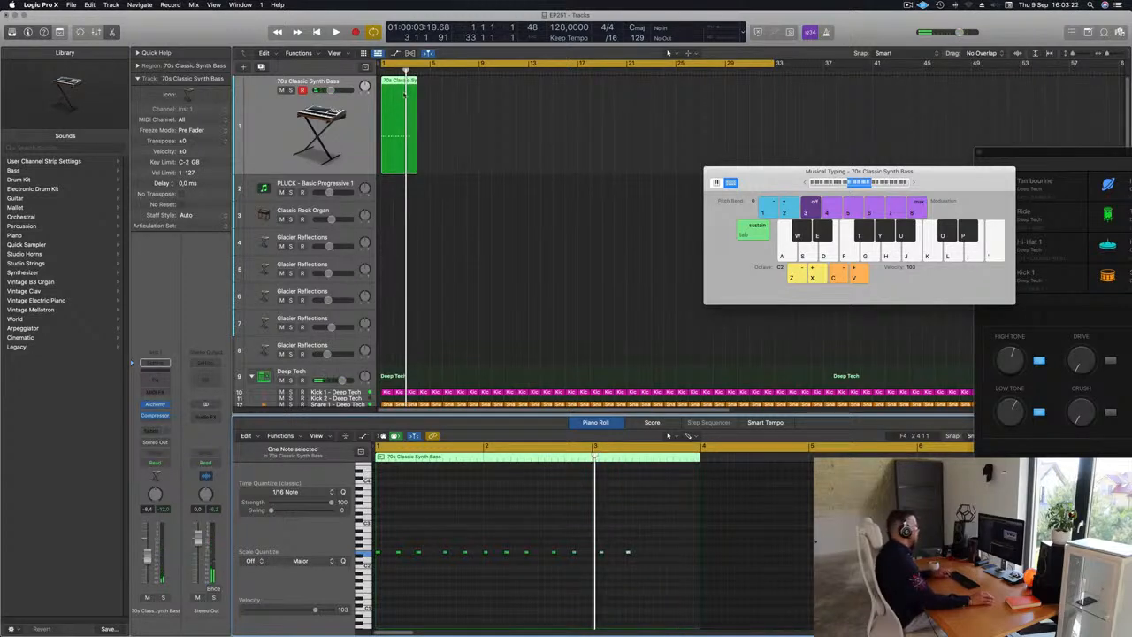
pyautogui.press('super+z')
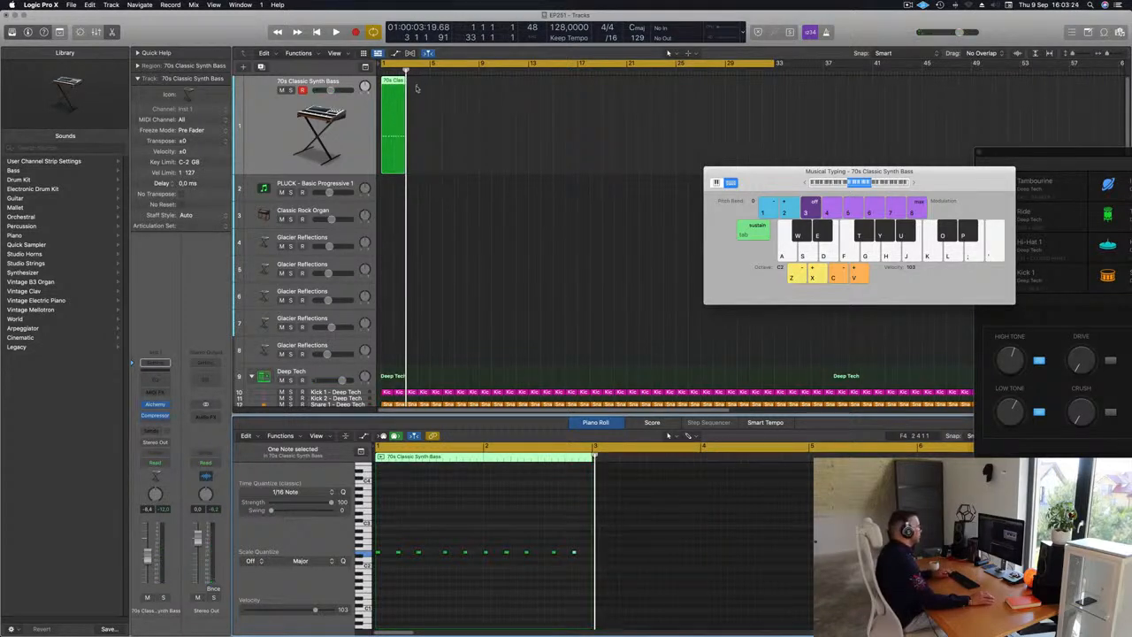
# Step: Repeat the bass region three times along the track
pyautogui.click(386, 115)
pyautogui.press('super+r')
pyautogui.press('super+r')
pyautogui.press('super+r')
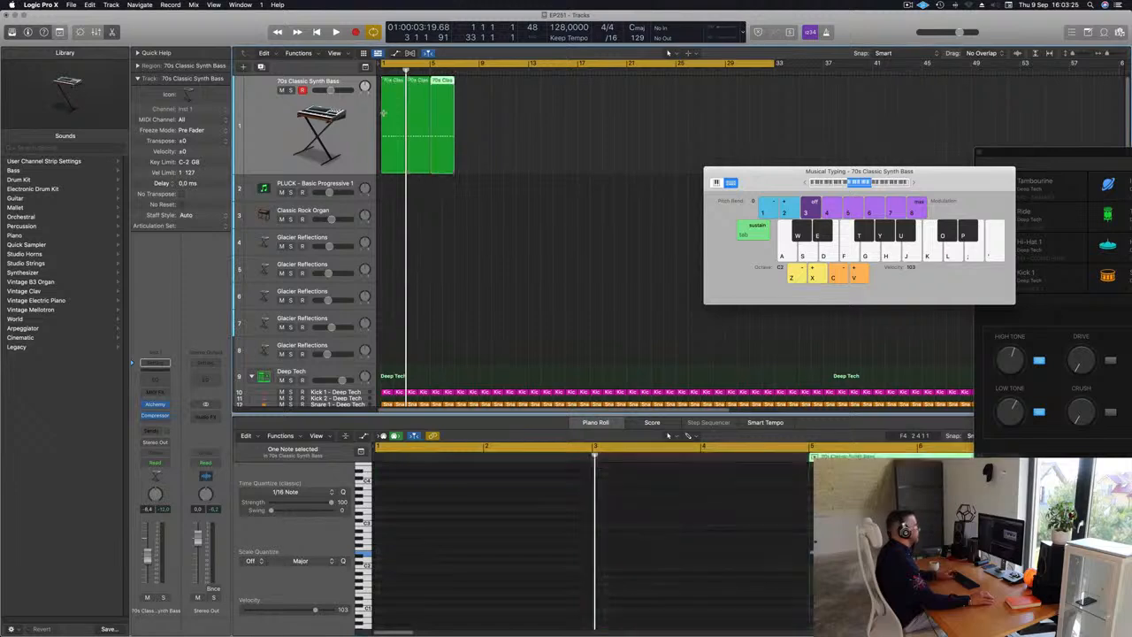
pyautogui.press('space')
pyautogui.press('super+Left')
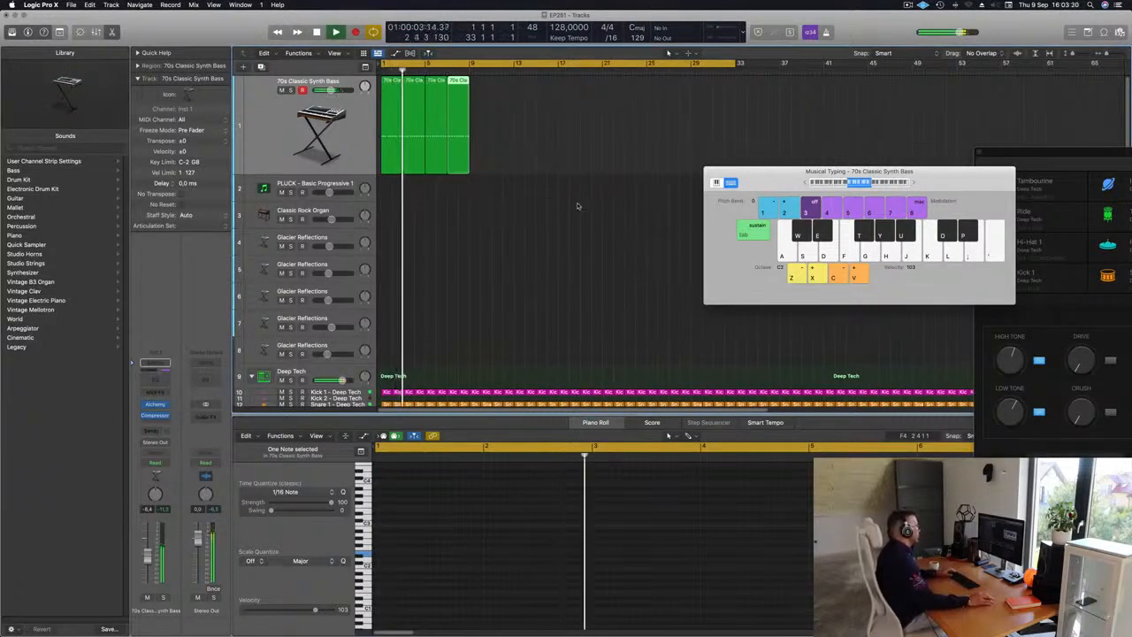
# Step: Select the last note of the first bass region and transpose it up a semitone
pyautogui.click(395, 97)
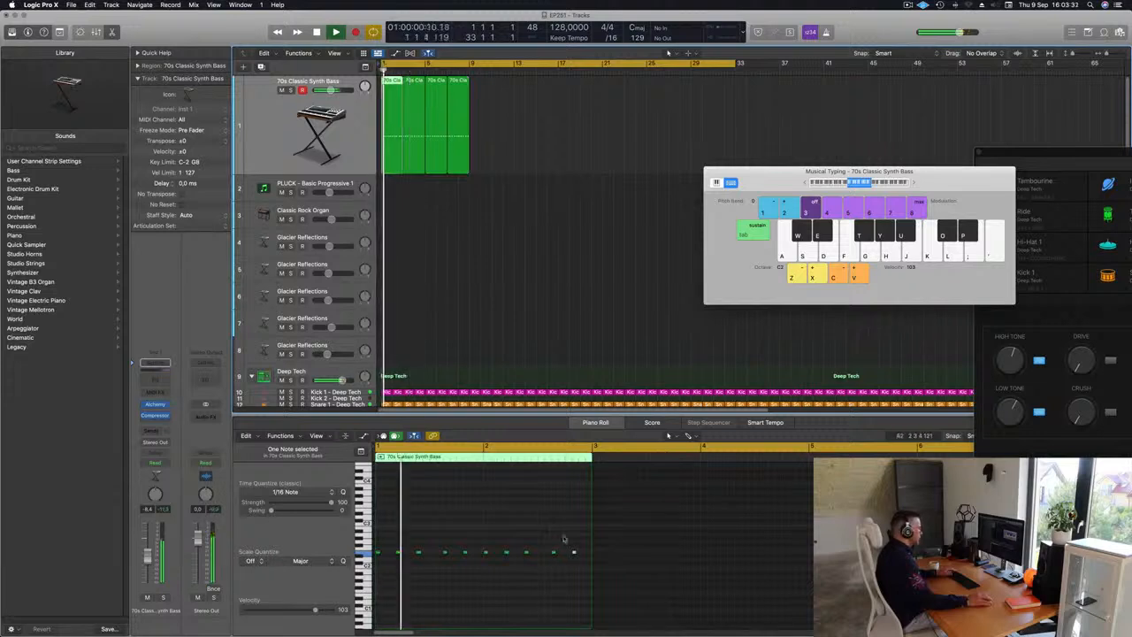
pyautogui.moveTo(570, 539); pyautogui.dragTo(580, 561)
pyautogui.hotkey('alt', 'Up')
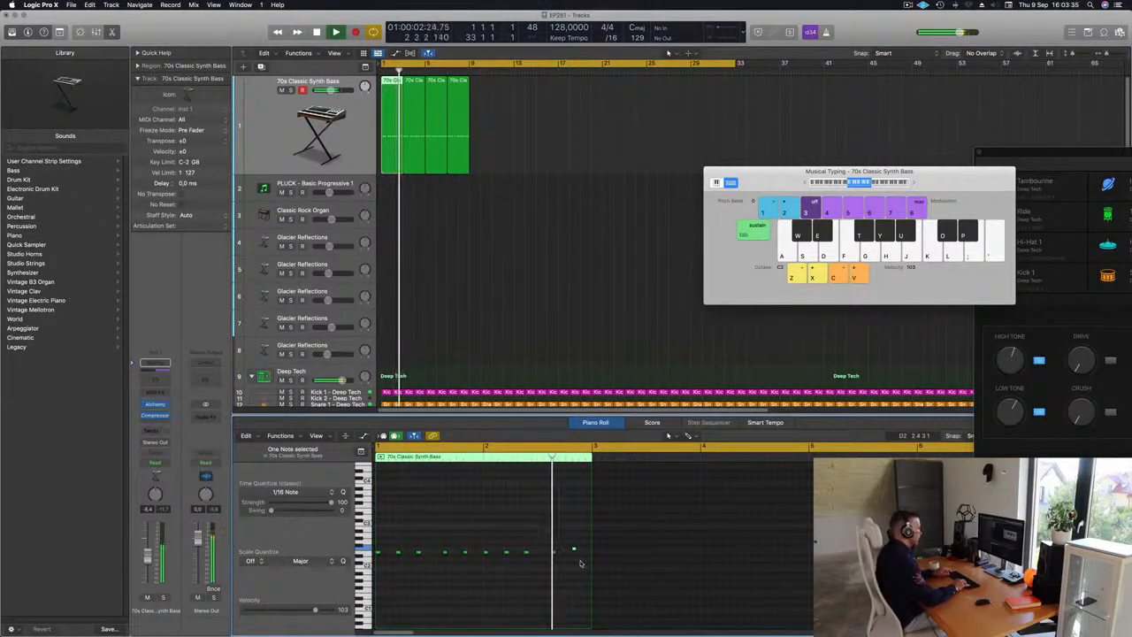
pyautogui.press('Return')
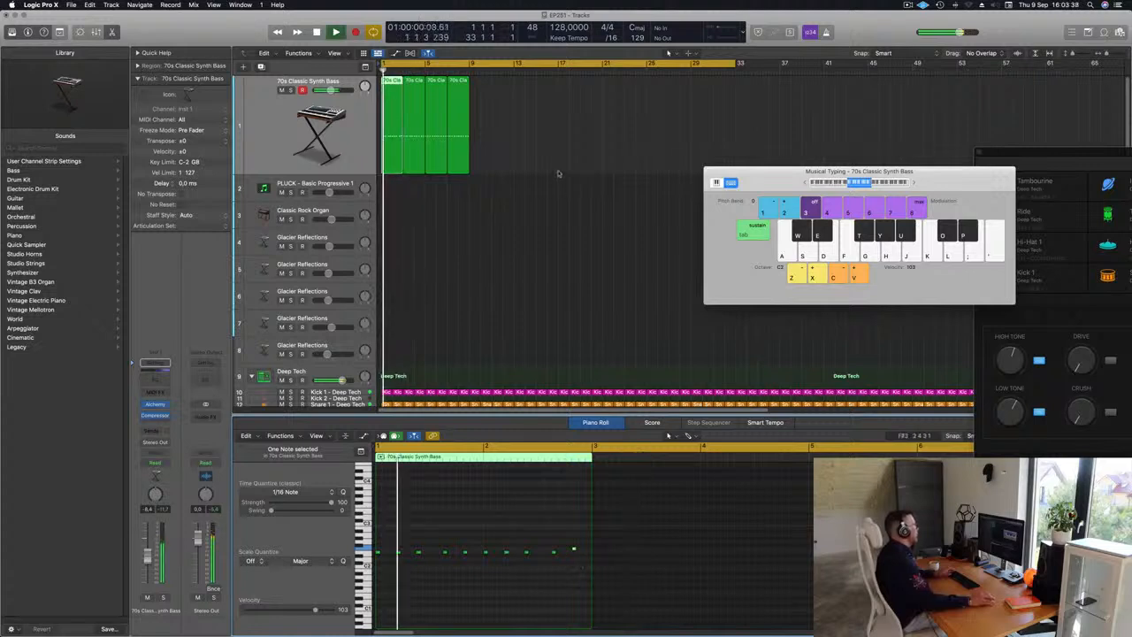
# Step: Delete the three repeated regions and repeat the edited first bass region three times
pyautogui.moveTo(482, 129); pyautogui.dragTo(414, 167)
pyautogui.press('BackSpace')
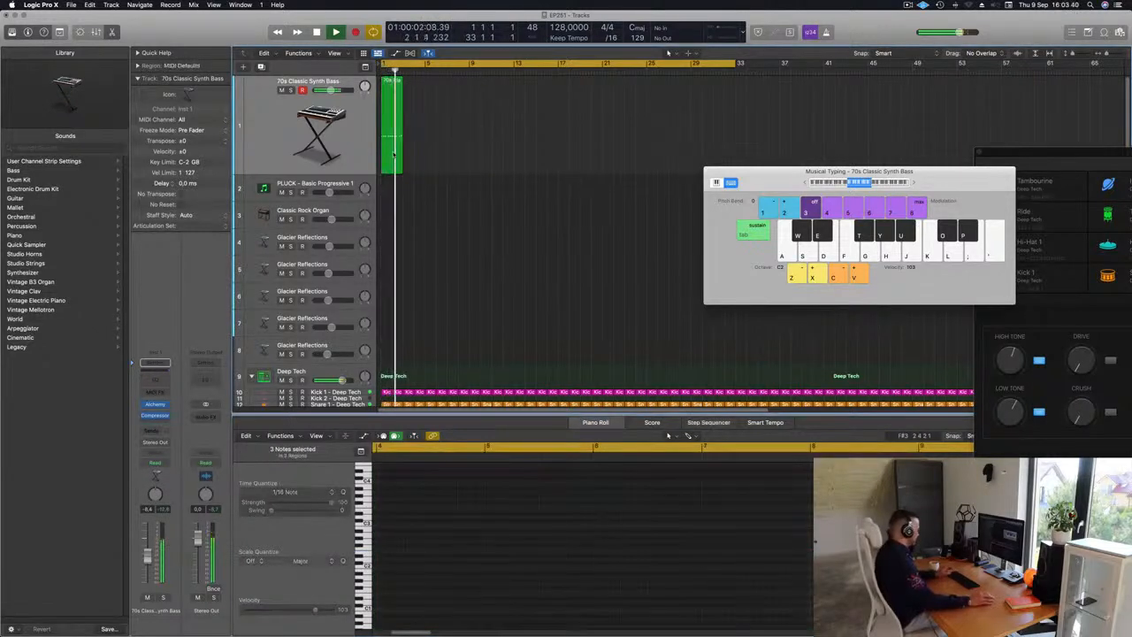
pyautogui.click(395, 154)
pyautogui.press('space')
pyautogui.press('super+r')
pyautogui.press('super+r')
pyautogui.press('super+r')
pyautogui.press('space')
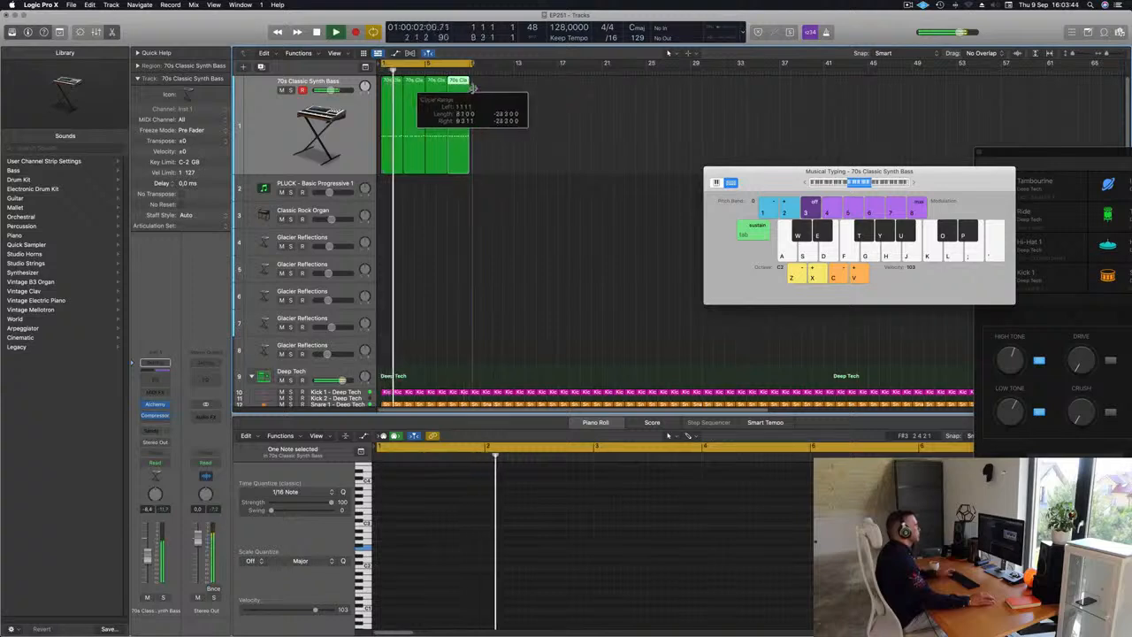
# Step: Open the bass track's Alchemy synth and morph its Perform pad among Smooth, Bright, Distorted and Thick
pyautogui.scroll(5, 469, 179)
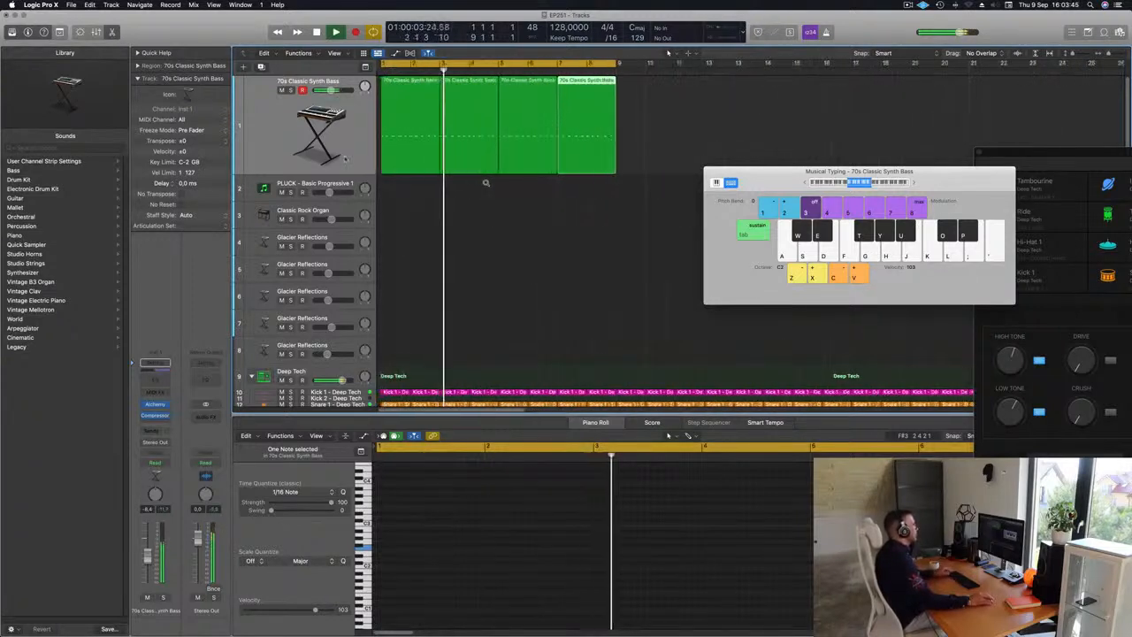
pyautogui.click(240, 160)
pyautogui.press('space')
pyautogui.press('space')
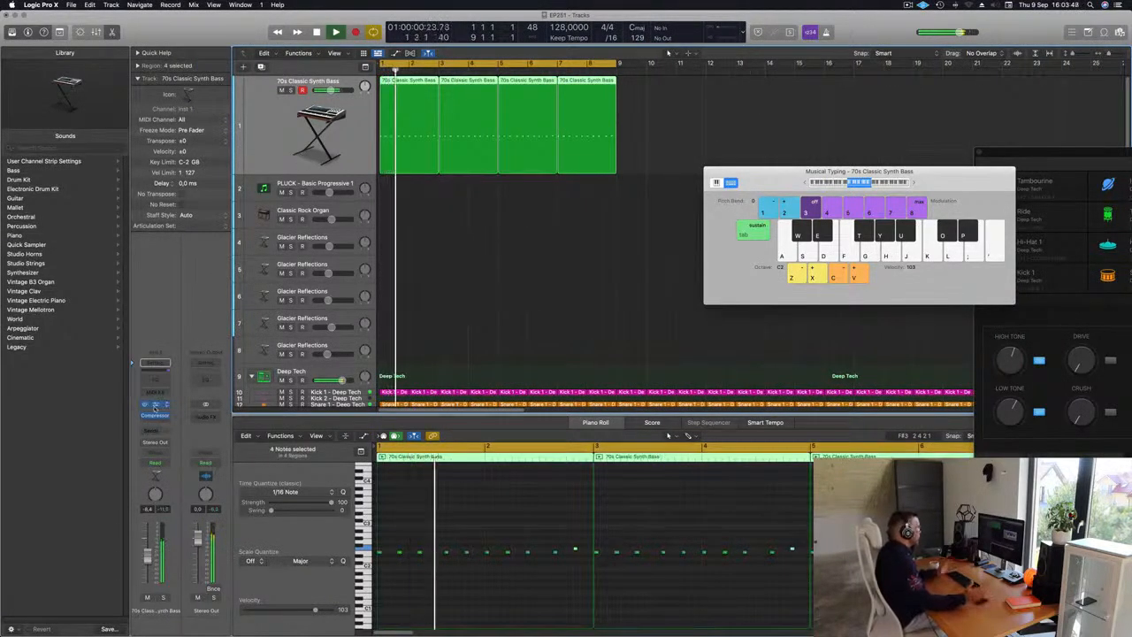
pyautogui.click(155, 404)
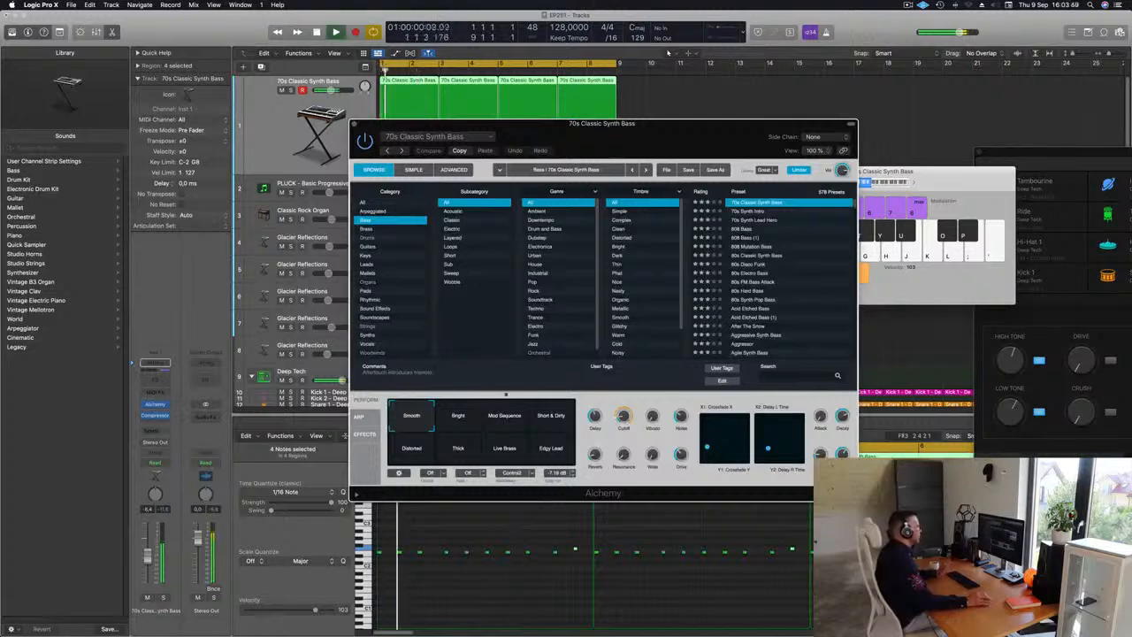
pyautogui.click(453, 421)
pyautogui.moveTo(478, 419); pyautogui.dragTo(441, 419)
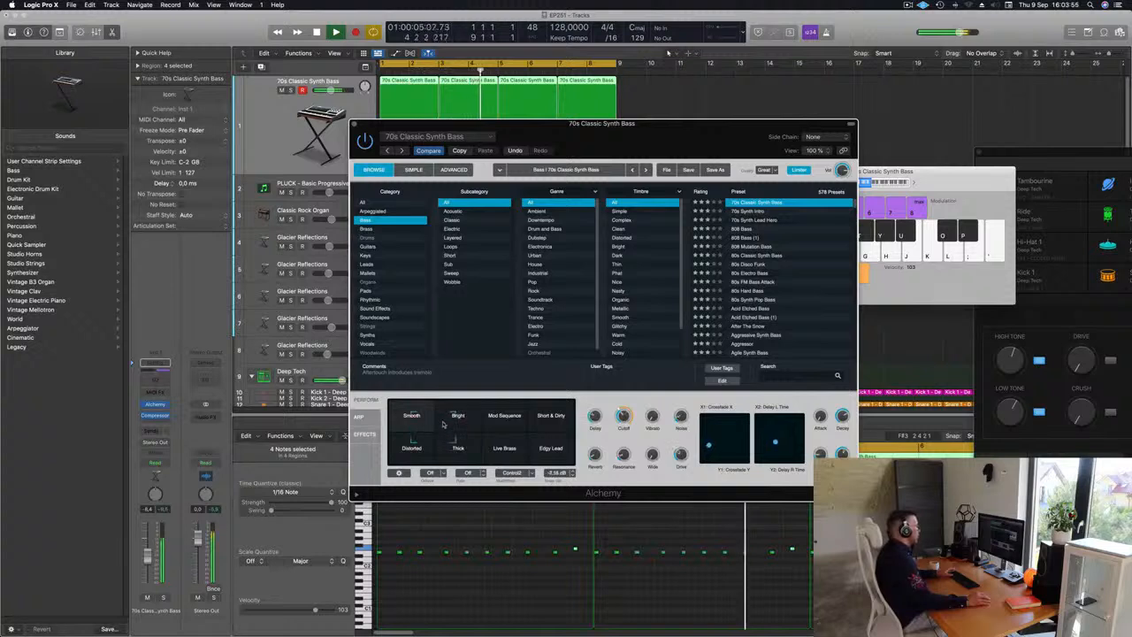
pyautogui.moveTo(415, 419); pyautogui.dragTo(423, 420)
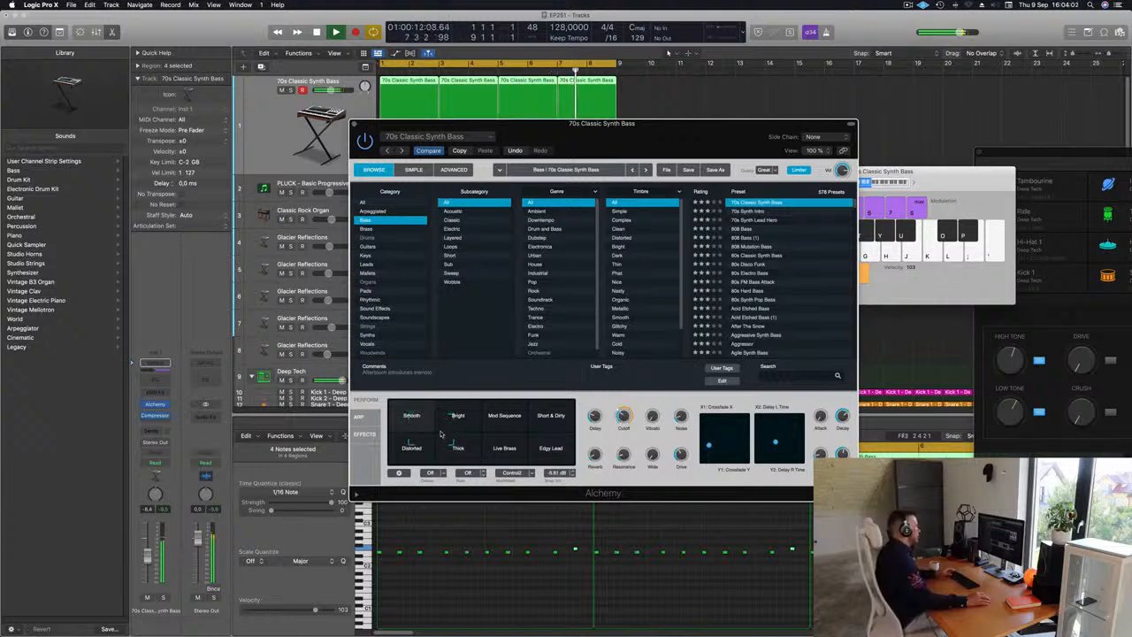
pyautogui.moveTo(441, 433); pyautogui.dragTo(442, 428)
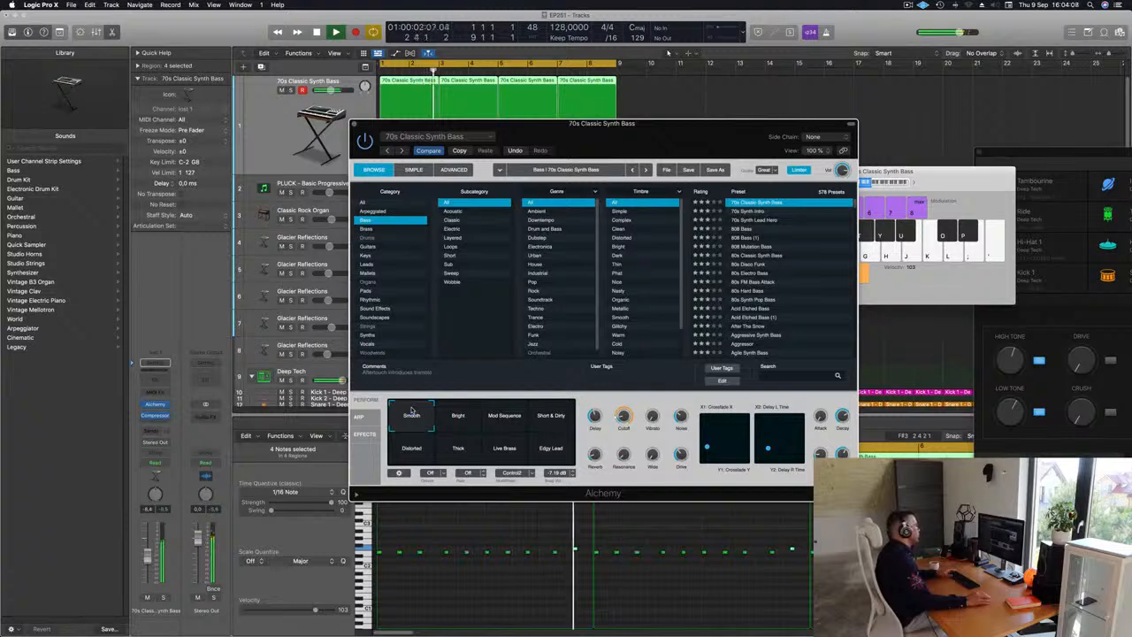
pyautogui.moveTo(412, 409); pyautogui.dragTo(479, 412)
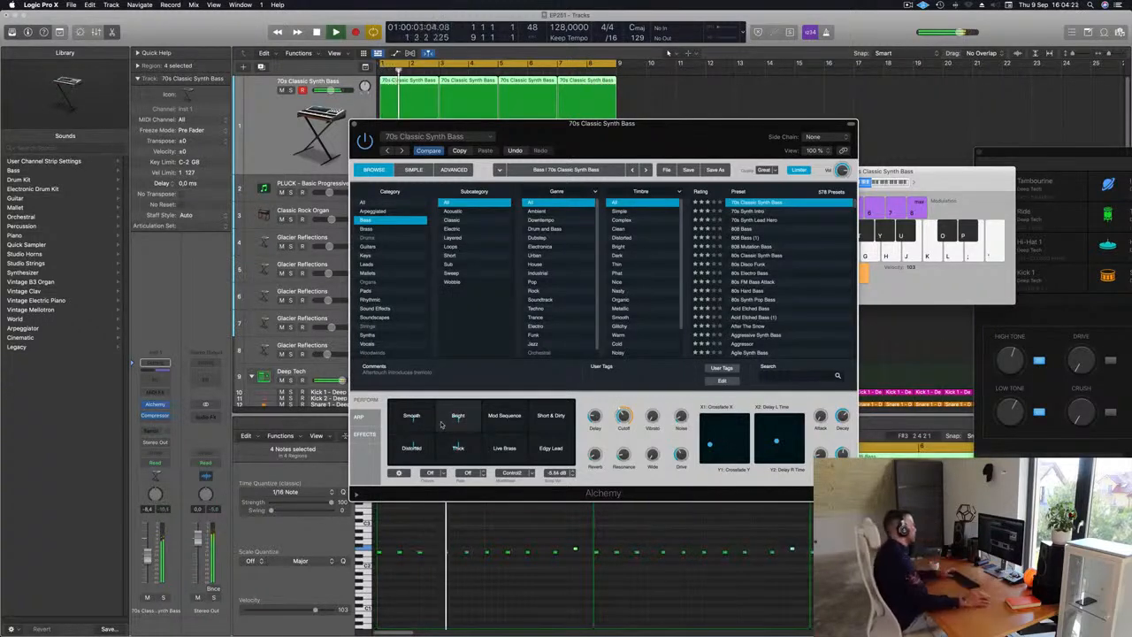
pyautogui.press('space')
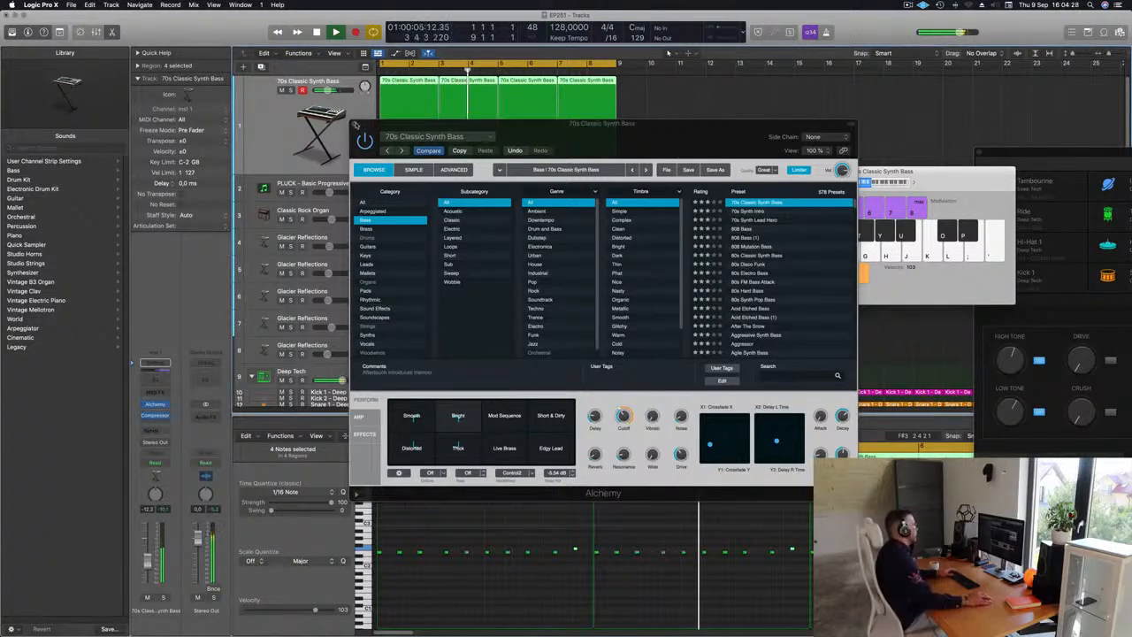
# Step: Copy the first bass region onto the PLUCK - Basic Progressive 1 track and duplicate its notes at a lower pitch
pyautogui.click(304, 183)
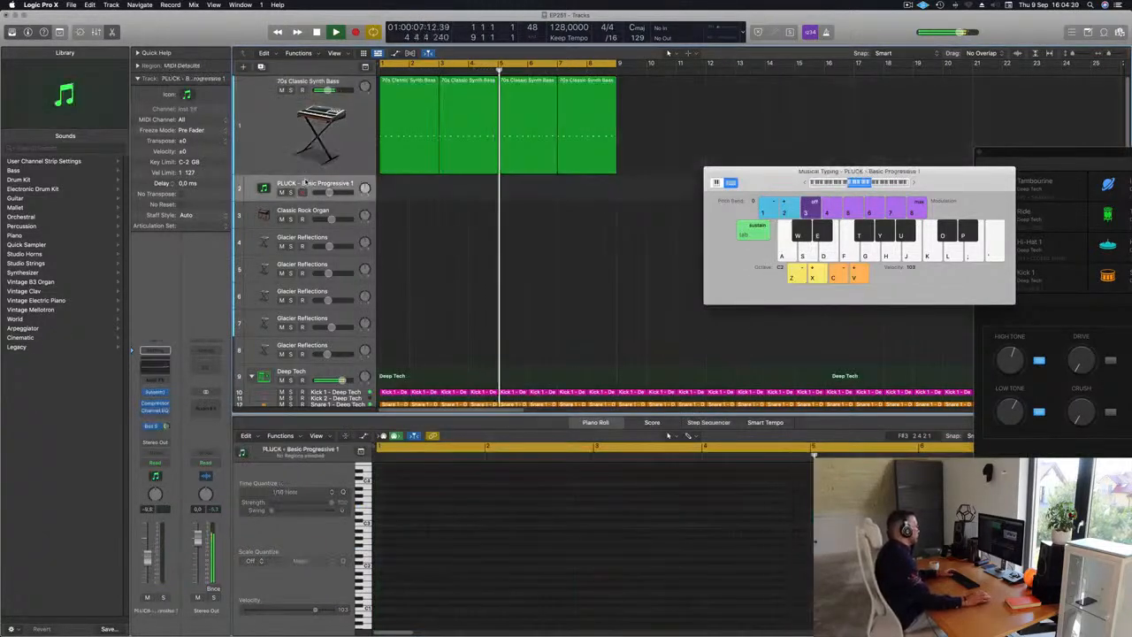
pyautogui.press('space')
pyautogui.press('space')
pyautogui.click(411, 120)
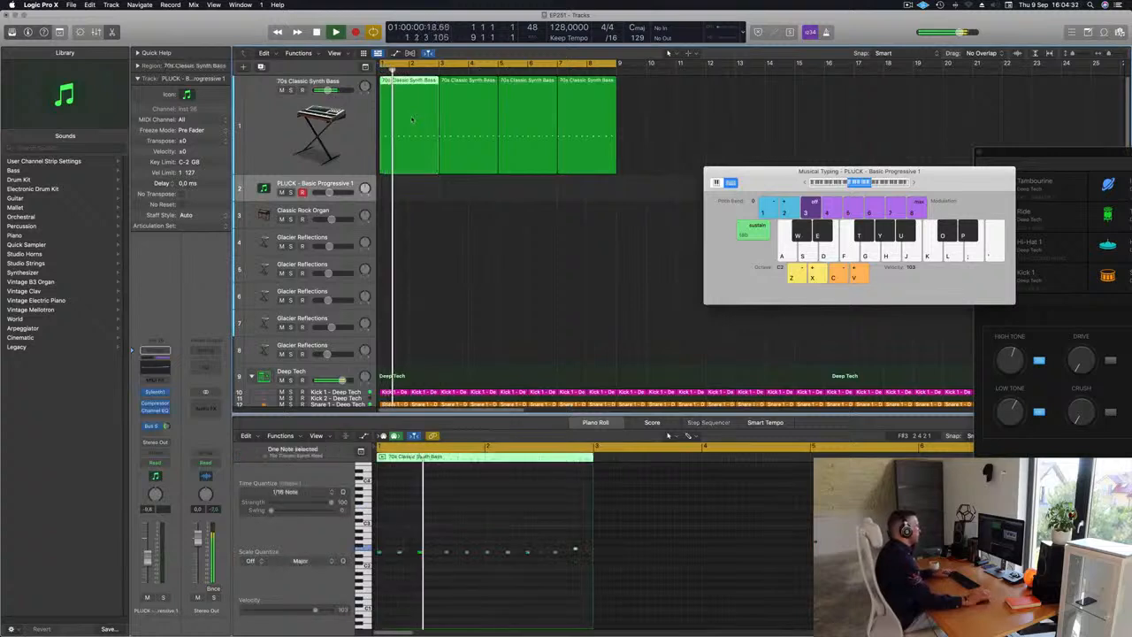
pyautogui.moveTo(411, 120); pyautogui.dragTo(410, 188)
pyautogui.press('space')
pyautogui.press('space')
pyautogui.press('space')
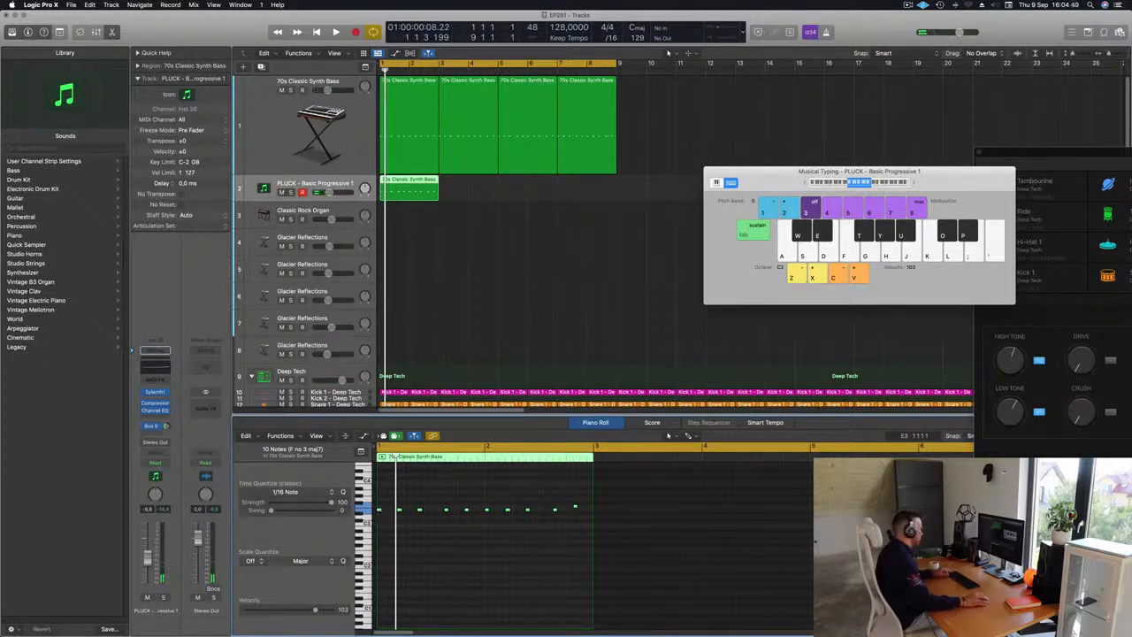
pyautogui.moveTo(386, 499); pyautogui.dragTo(387, 540)
pyautogui.press('space')
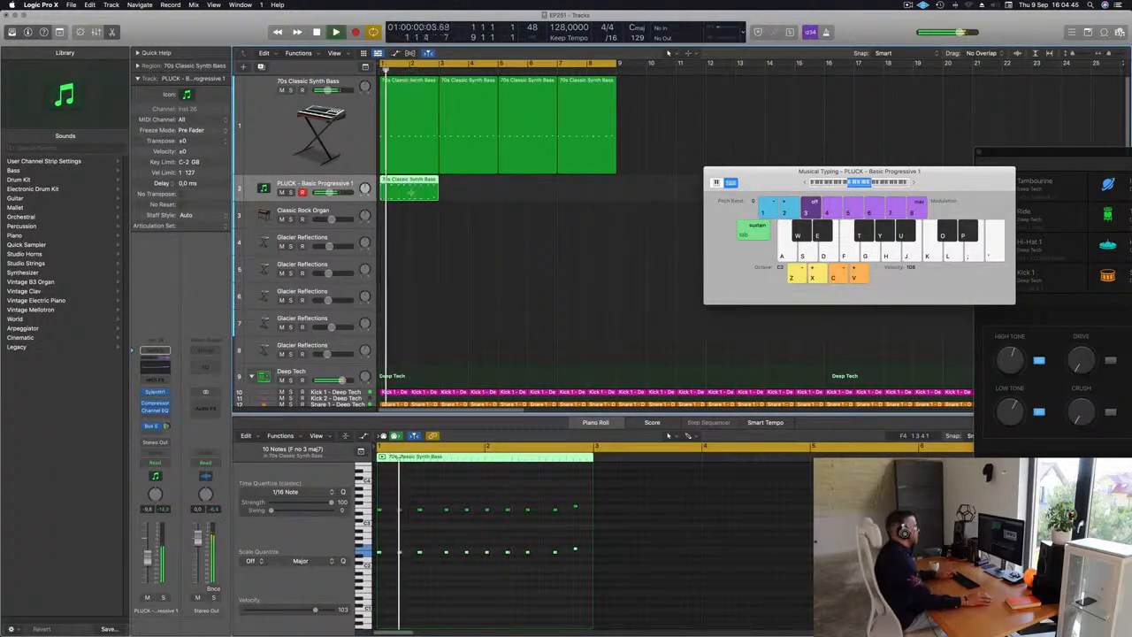
# Step: Repeat the pluck region three times along the PLUCK - Basic Progressive 1 track
pyautogui.press('super+r')
pyautogui.press('super+r')
pyautogui.press('super+r')
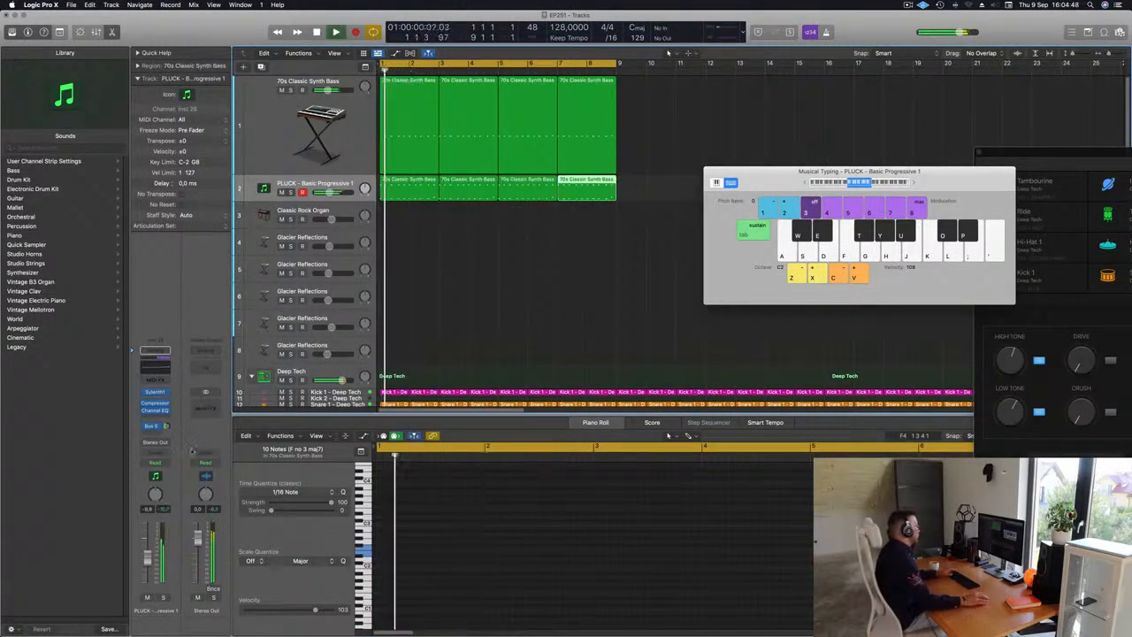
# Step: Open the pluck track's Sylenth1 instrument to examine the PLUCK - Basic Progressive 1 patch, then close it
pyautogui.click(156, 392)
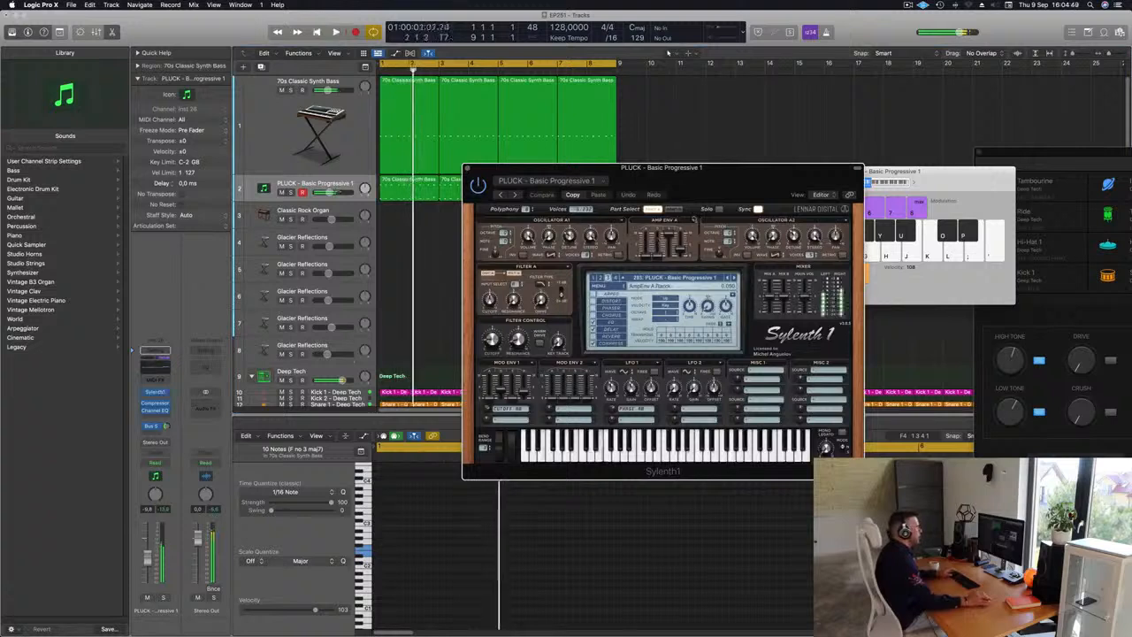
pyautogui.moveTo(718, 194); pyautogui.dragTo(688, 194)
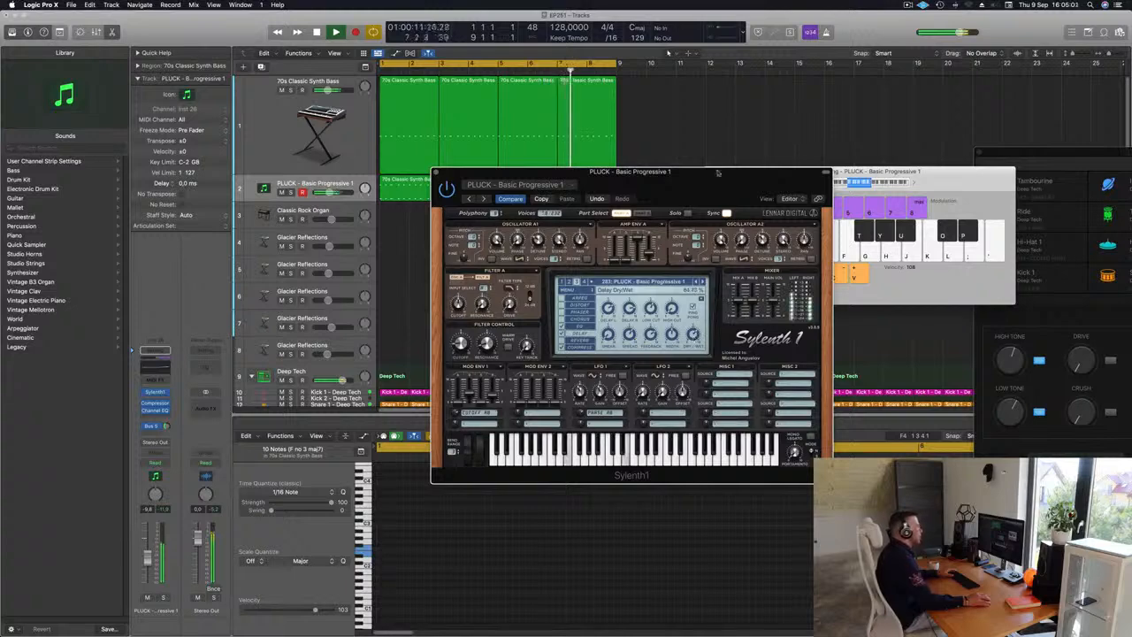
pyautogui.moveTo(719, 174)
pyautogui.mouseDown()
pyautogui.moveTo(627, 210)
pyautogui.moveTo(731, 182)
pyautogui.mouseUp()
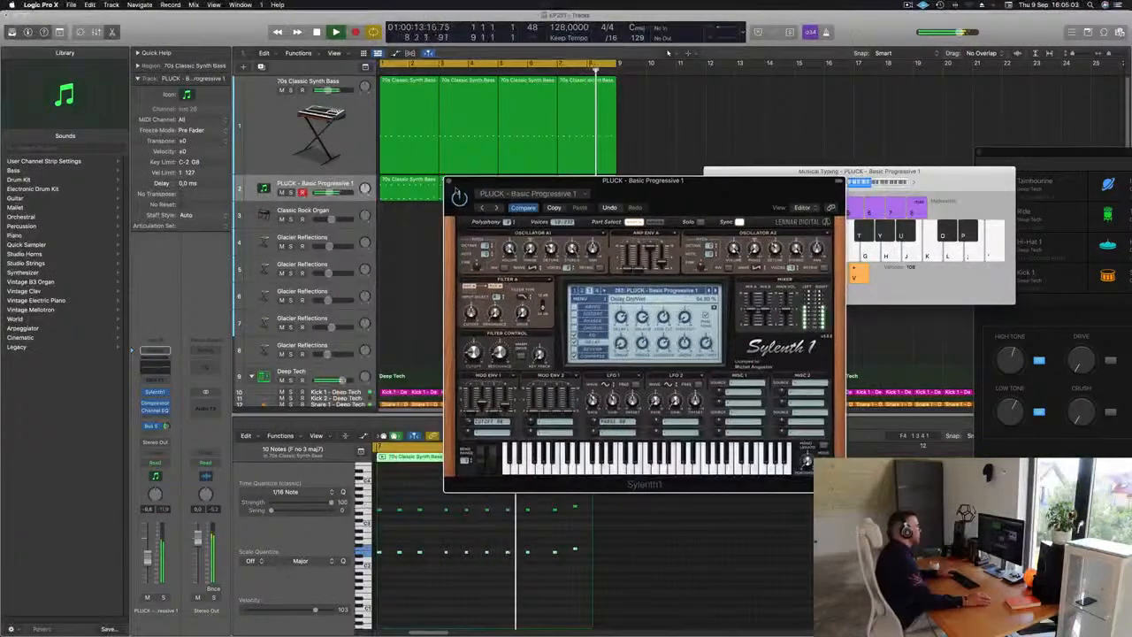
pyautogui.click(448, 181)
# Step: Select the 70s Classic Synth Bass track and open its Alchemy synth window
pyautogui.click(267, 142)
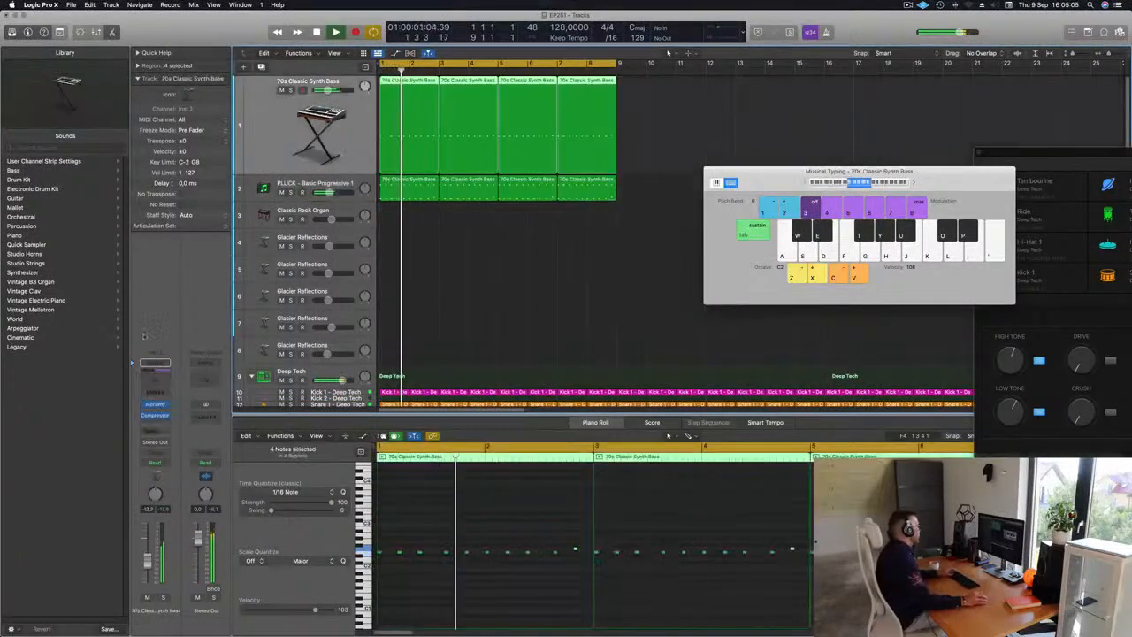
pyautogui.click(154, 404)
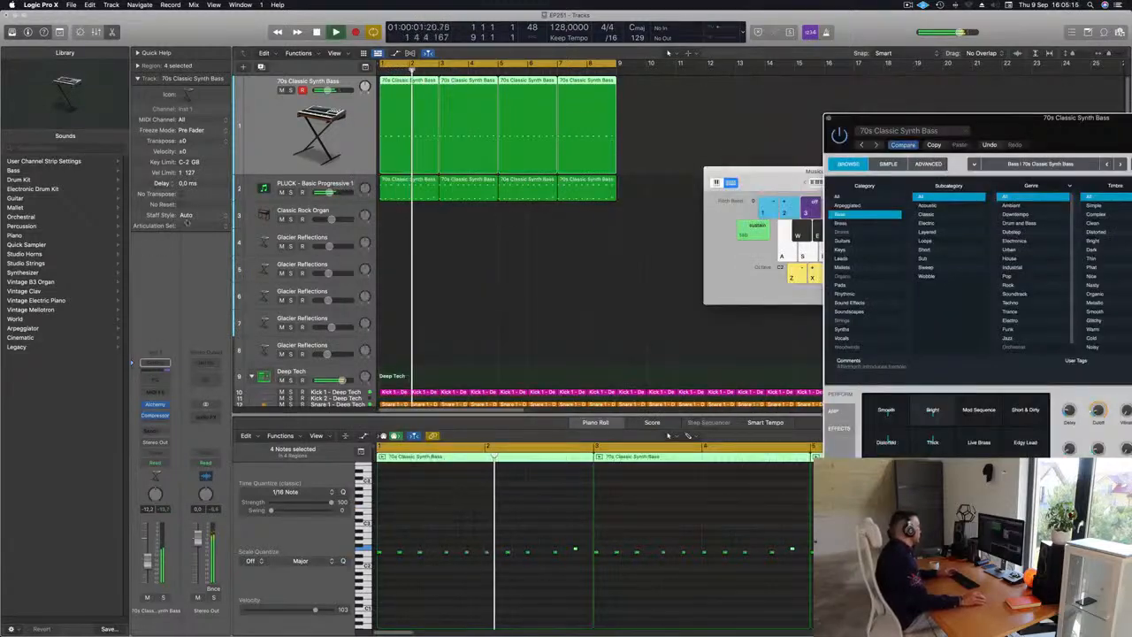
pyautogui.press('Down')
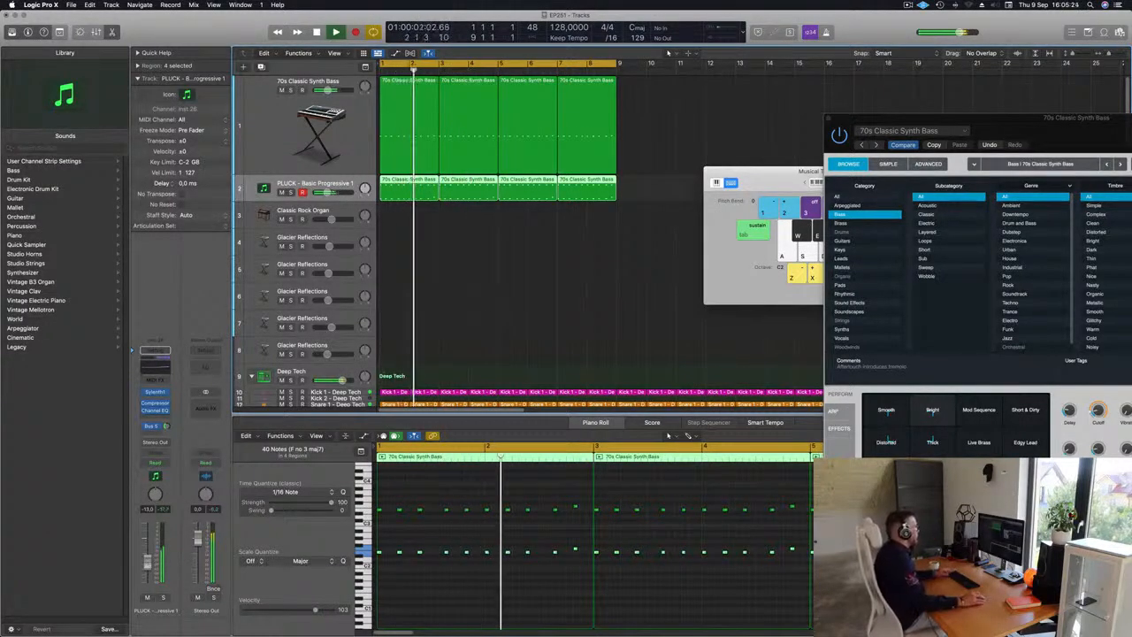
# Step: Select the Classic Rock Organ track and open its Vintage B3 organ instrument window
pyautogui.press('super+Left')
pyautogui.press('super+Left')
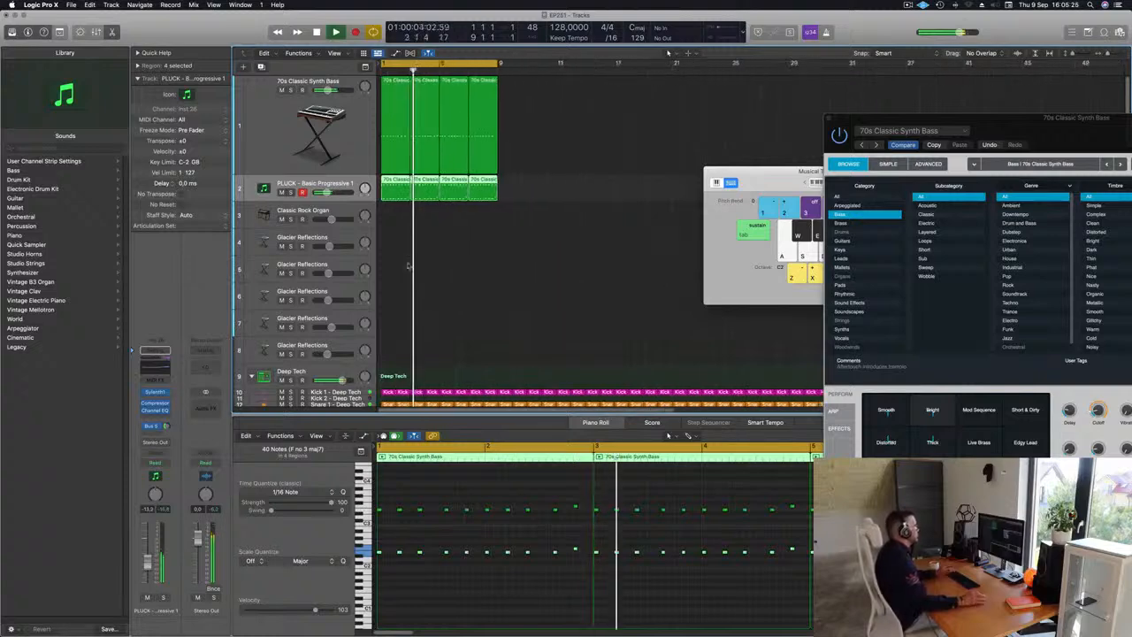
pyautogui.click(300, 211)
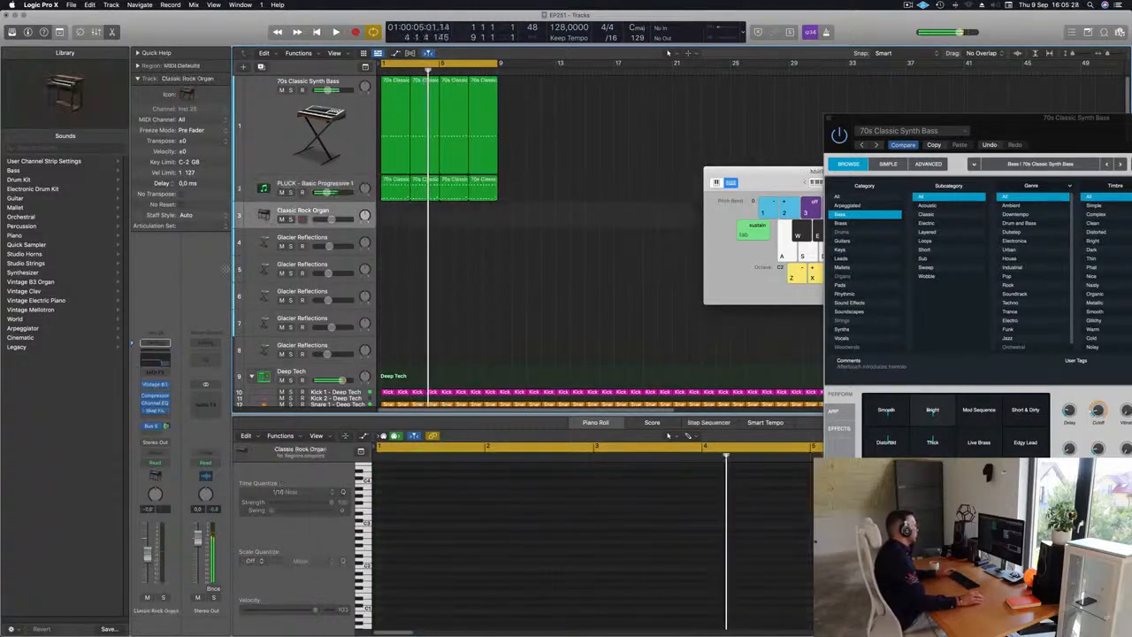
pyautogui.press('Return')
pyautogui.click(165, 386)
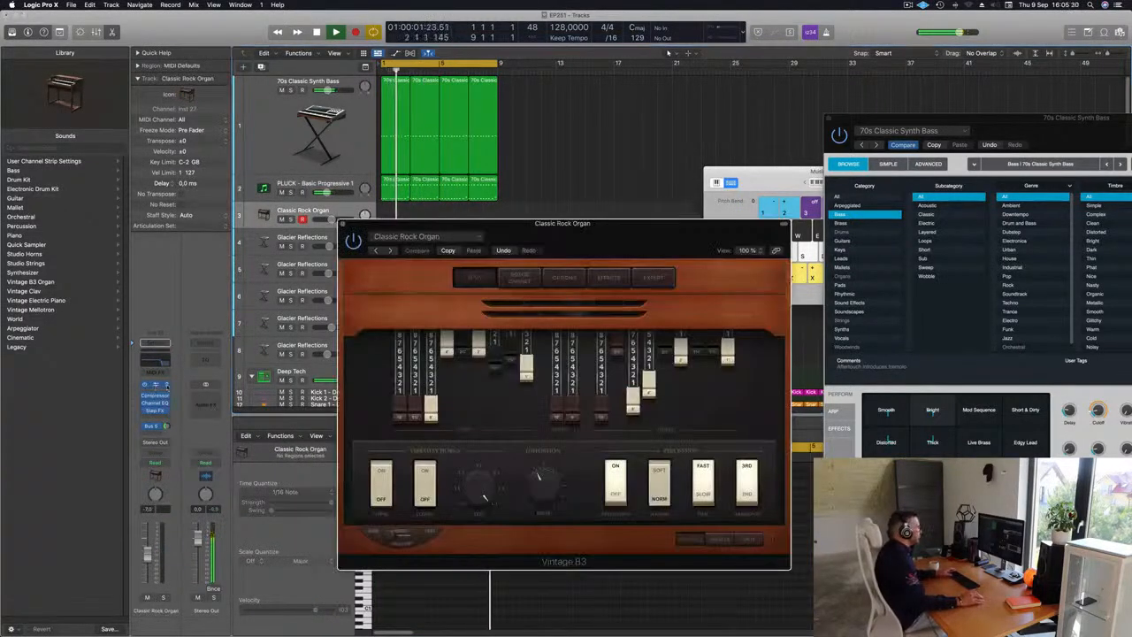
pyautogui.moveTo(615, 228); pyautogui.dragTo(702, 184)
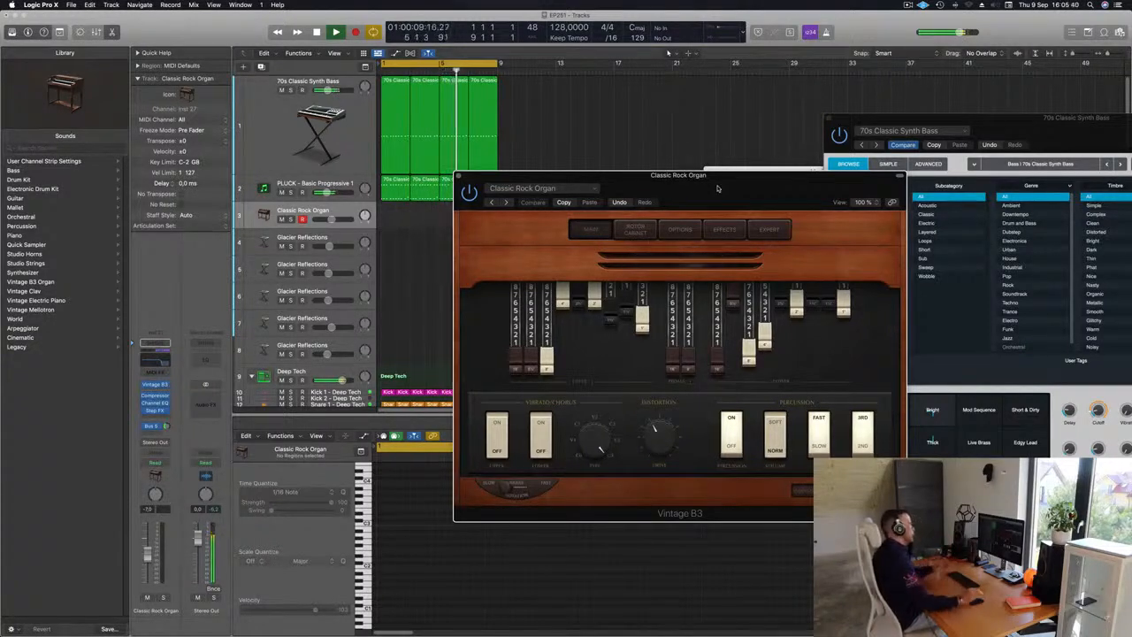
pyautogui.moveTo(718, 188); pyautogui.dragTo(812, 140)
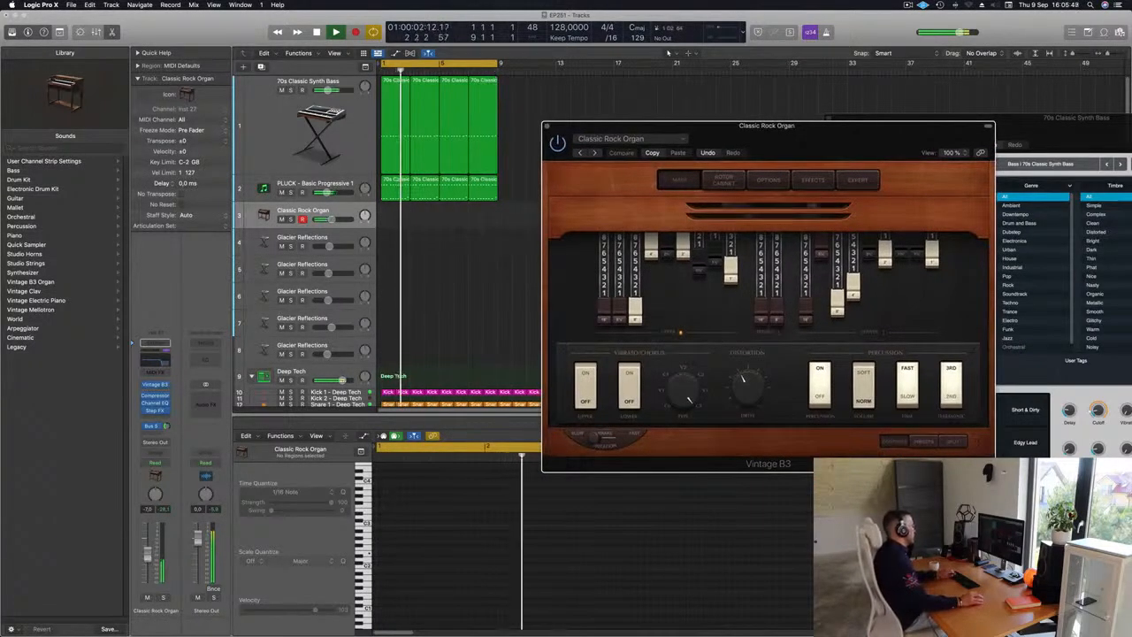
# Step: Record a short organ part on the Classic Rock Organ track
pyautogui.moveTo(146, 557); pyautogui.dragTo(147, 551)
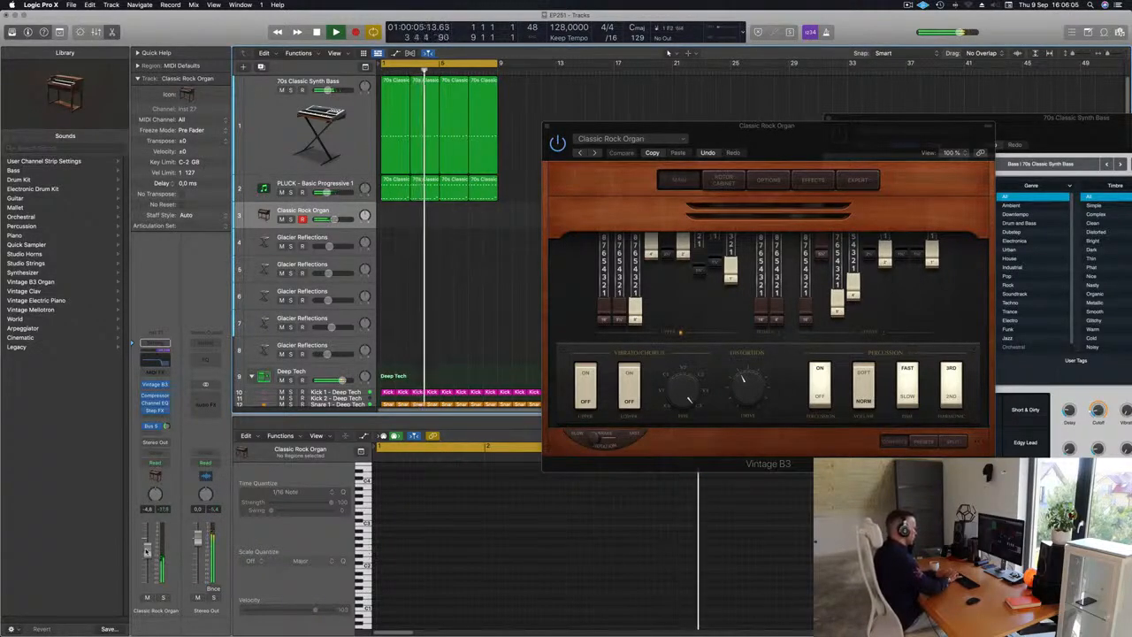
pyautogui.press('r')
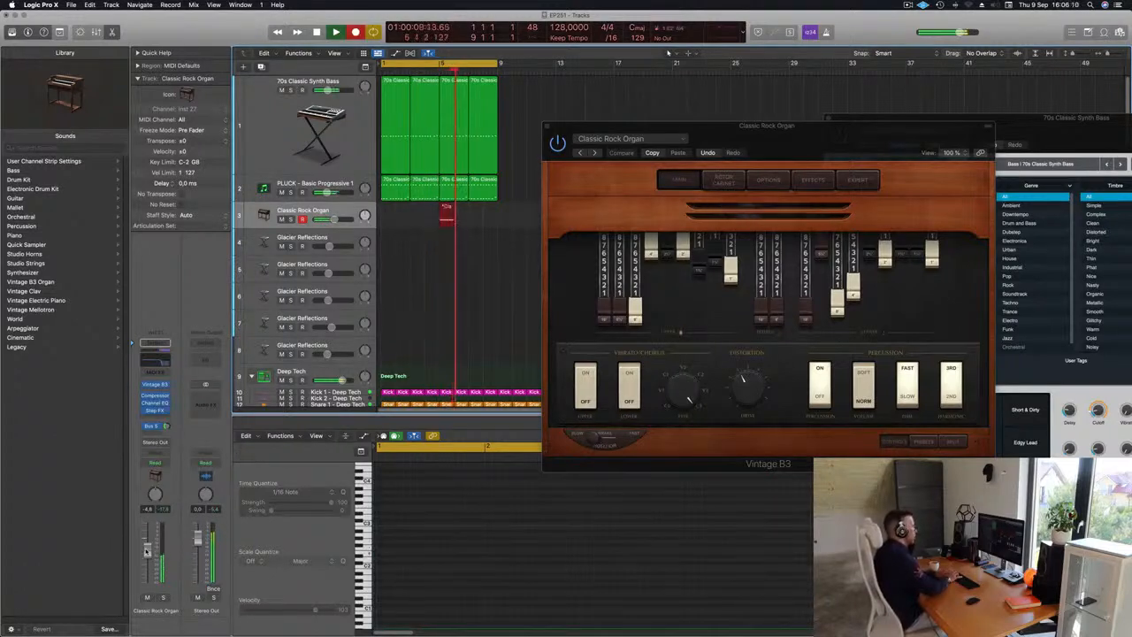
pyautogui.press('space')
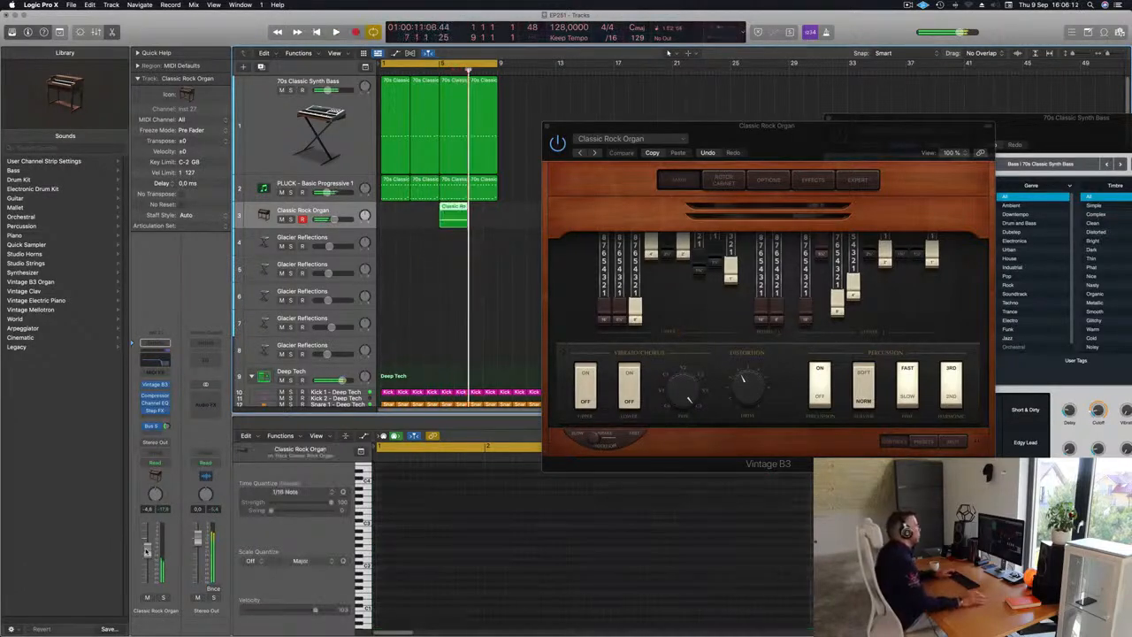
# Step: Move the recorded organ region to the start of bar 1 and play it back from the beginning
pyautogui.moveTo(457, 207); pyautogui.dragTo(419, 213)
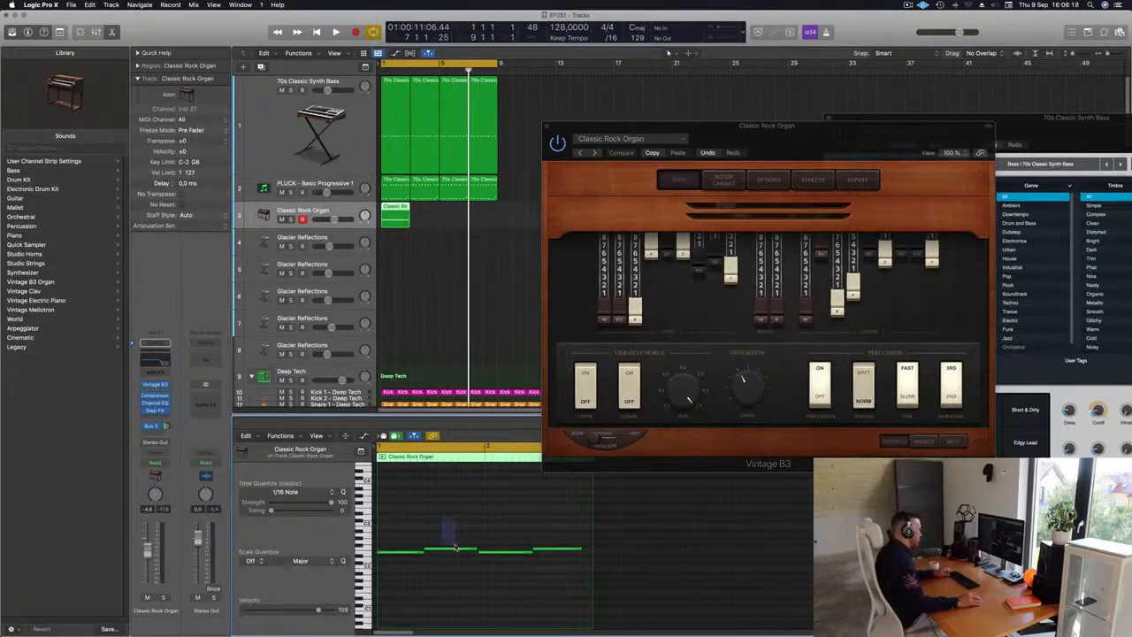
pyautogui.press('super+a')
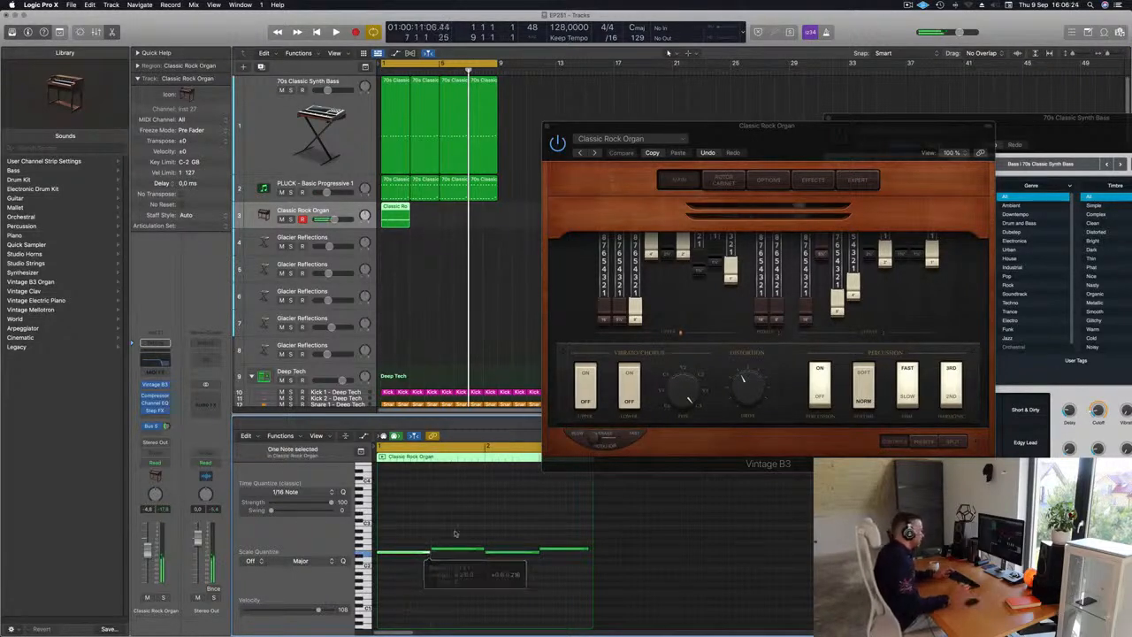
pyautogui.click(455, 534)
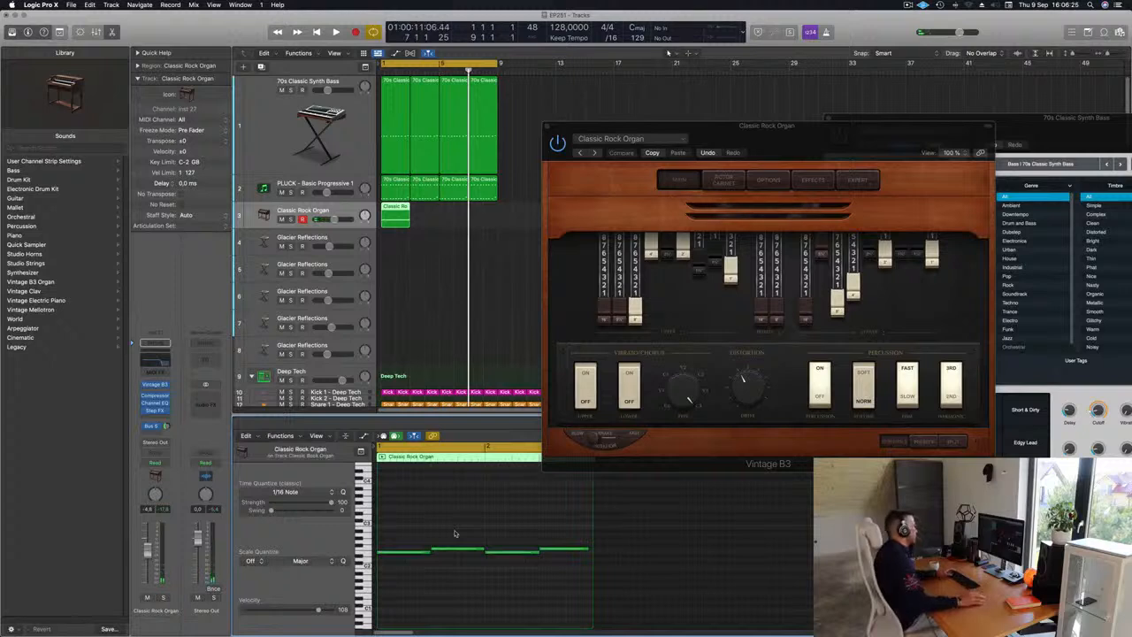
pyautogui.press('Return')
pyautogui.press('space')
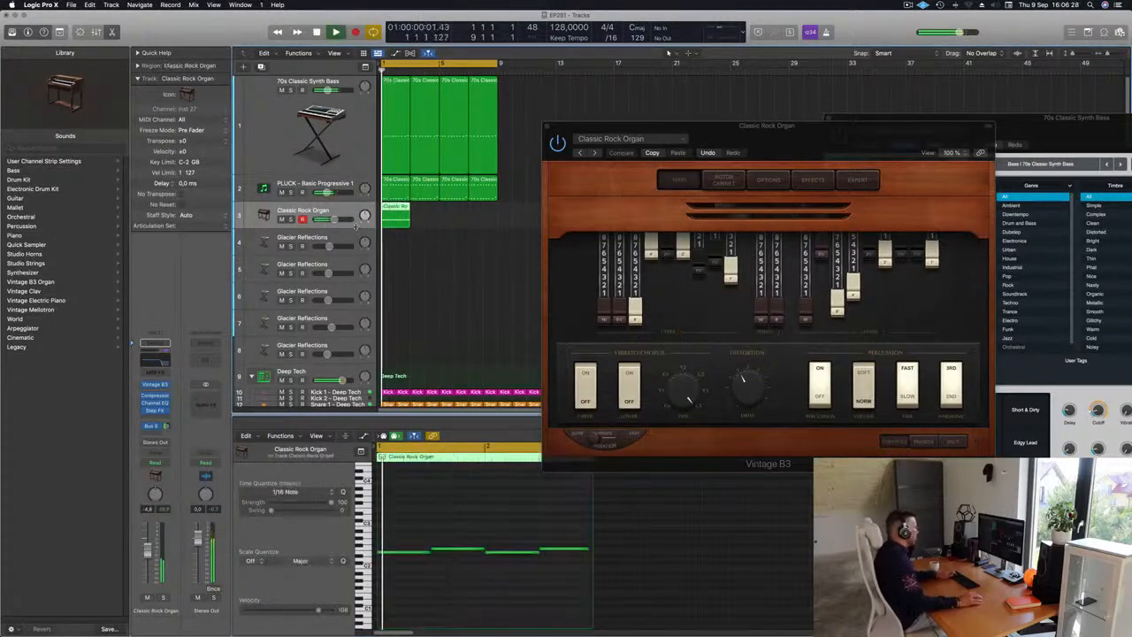
# Step: Repeat the organ region three times and play the arrangement from the start
pyautogui.press('super+r')
pyautogui.press('super+r')
pyautogui.press('super+r')
pyautogui.click(342, 210)
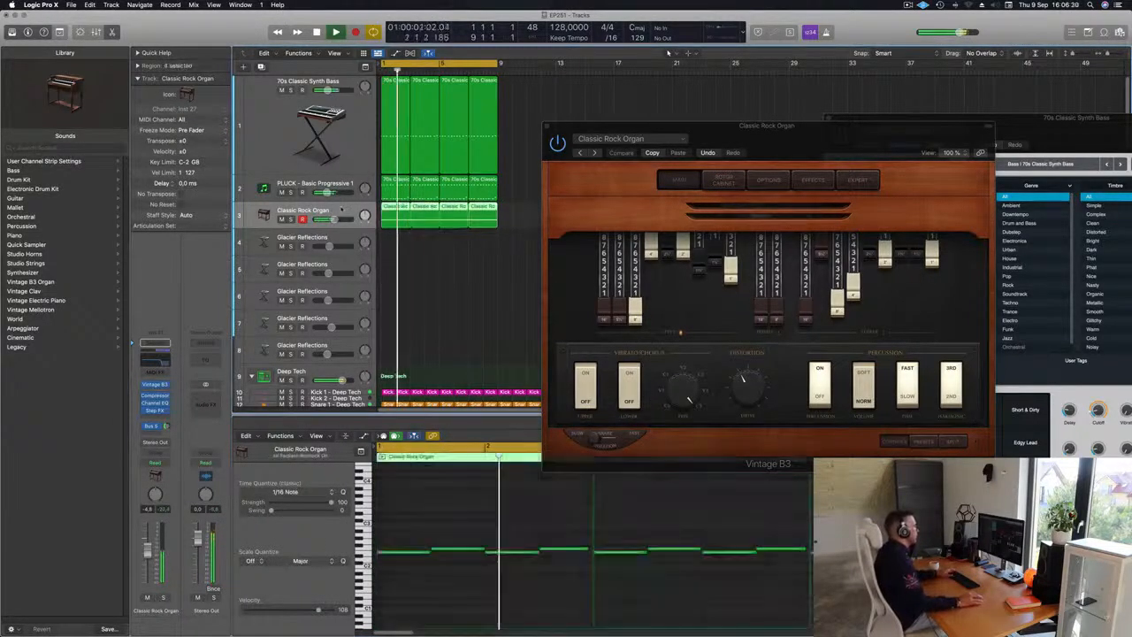
pyautogui.press('Return')
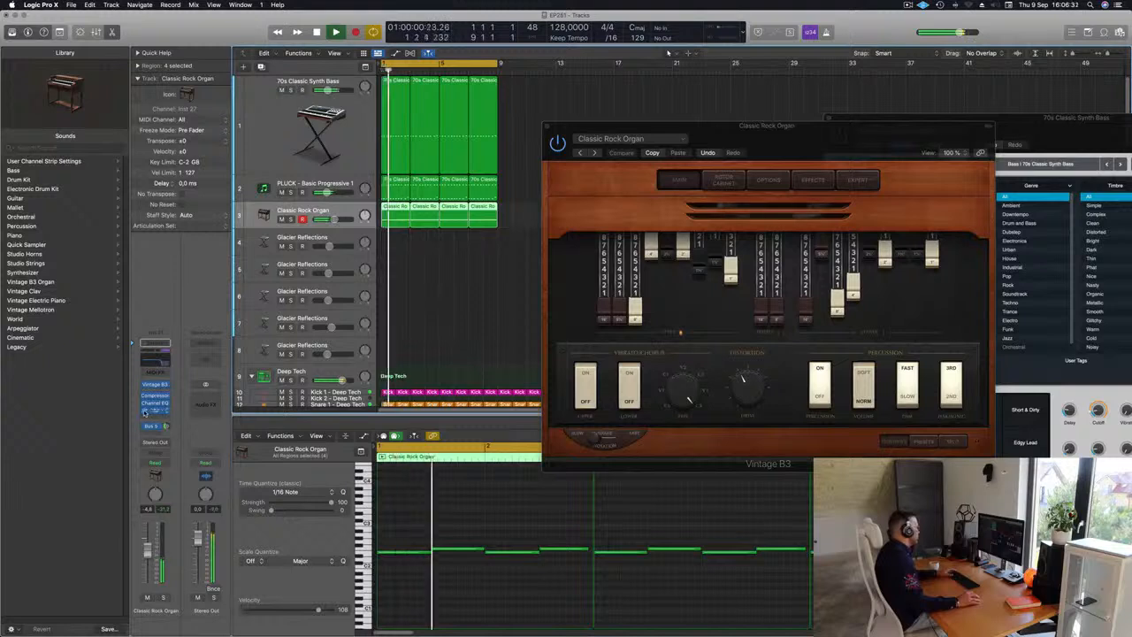
pyautogui.press('Return')
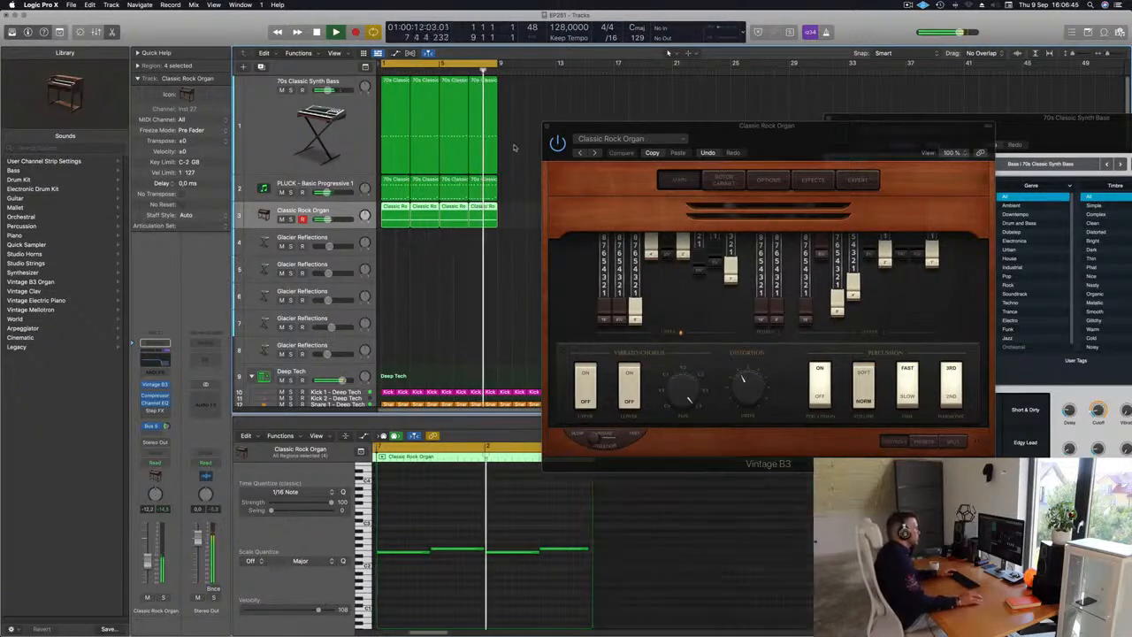
# Step: Step through the organ presets to Far Off Organ and close the Vintage B3 window
pyautogui.click(595, 152)
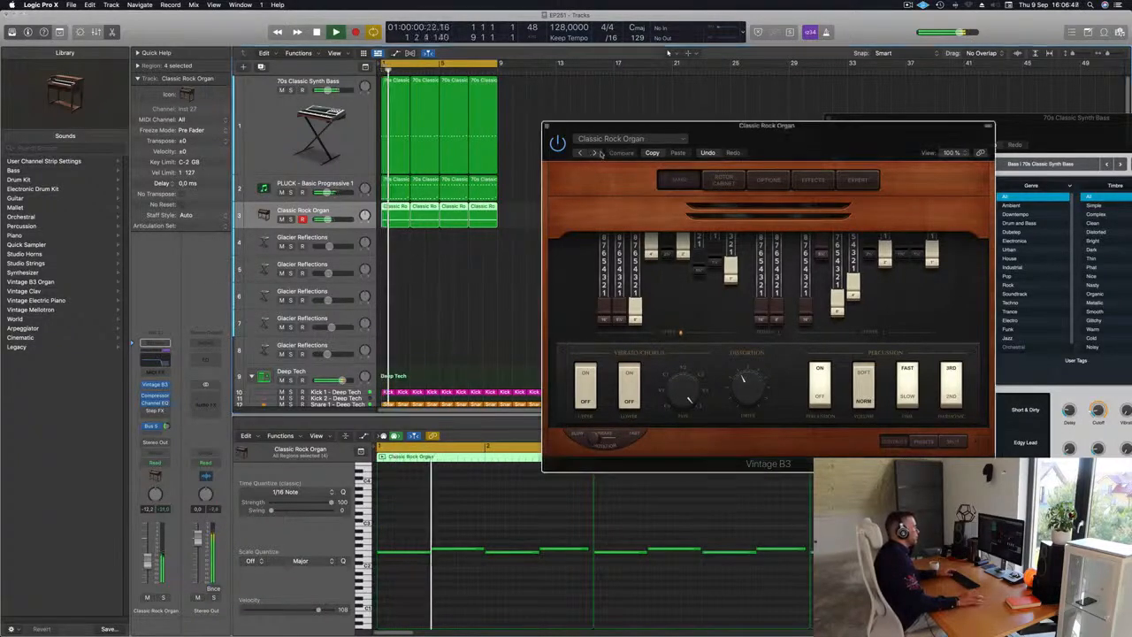
pyautogui.click(595, 153)
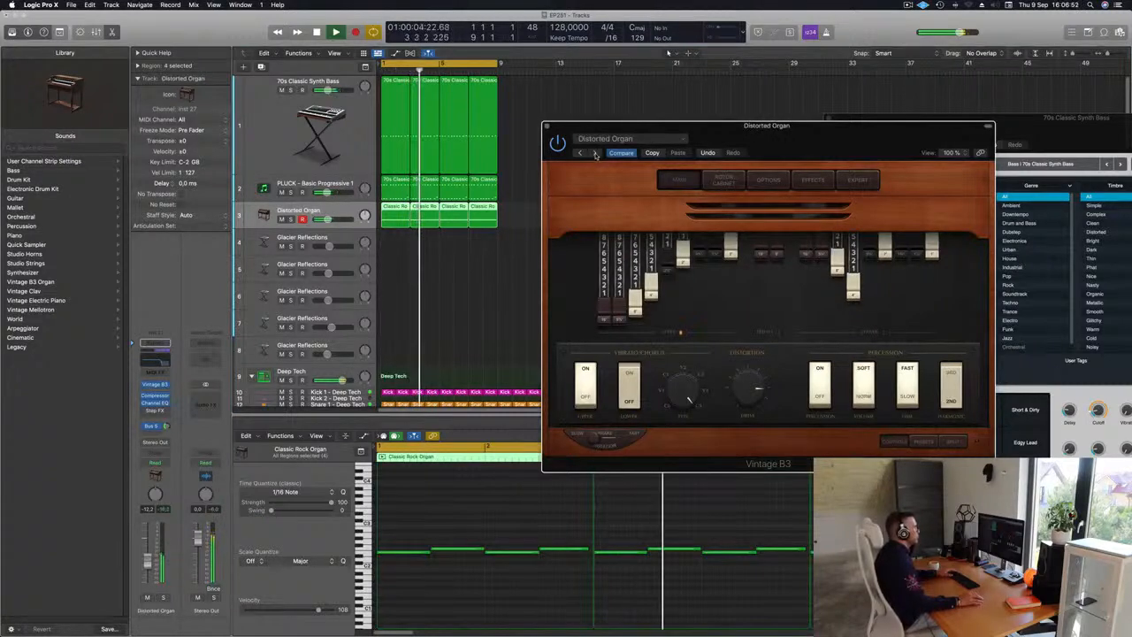
pyautogui.click(595, 153)
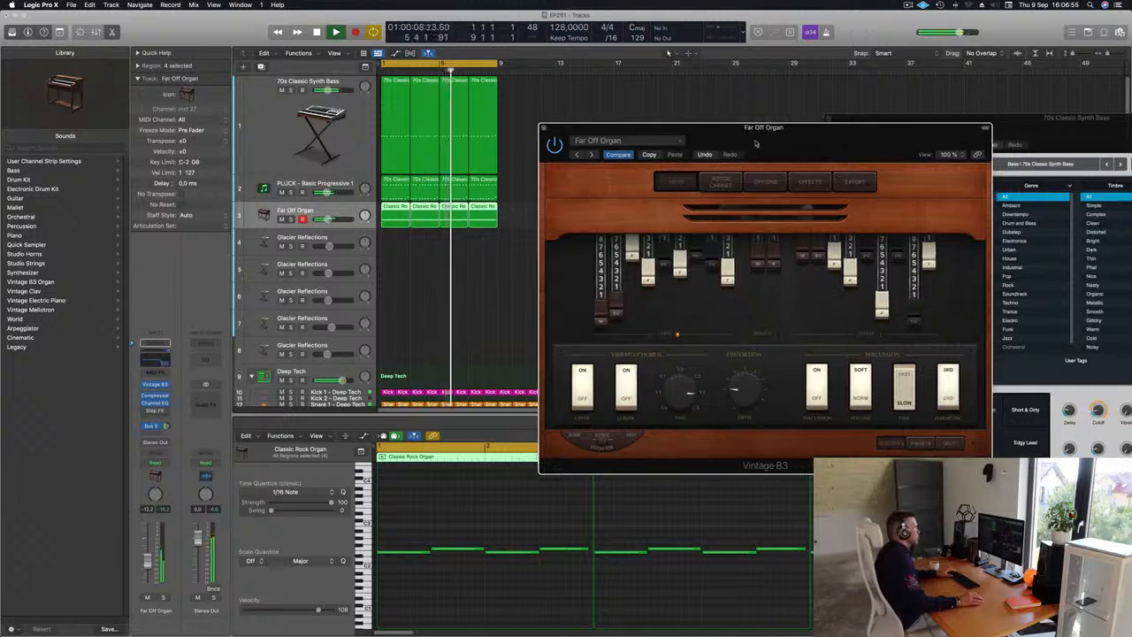
pyautogui.moveTo(767, 137)
pyautogui.mouseDown()
pyautogui.moveTo(650, 176)
pyautogui.moveTo(785, 157)
pyautogui.moveTo(767, 157)
pyautogui.mouseUp()
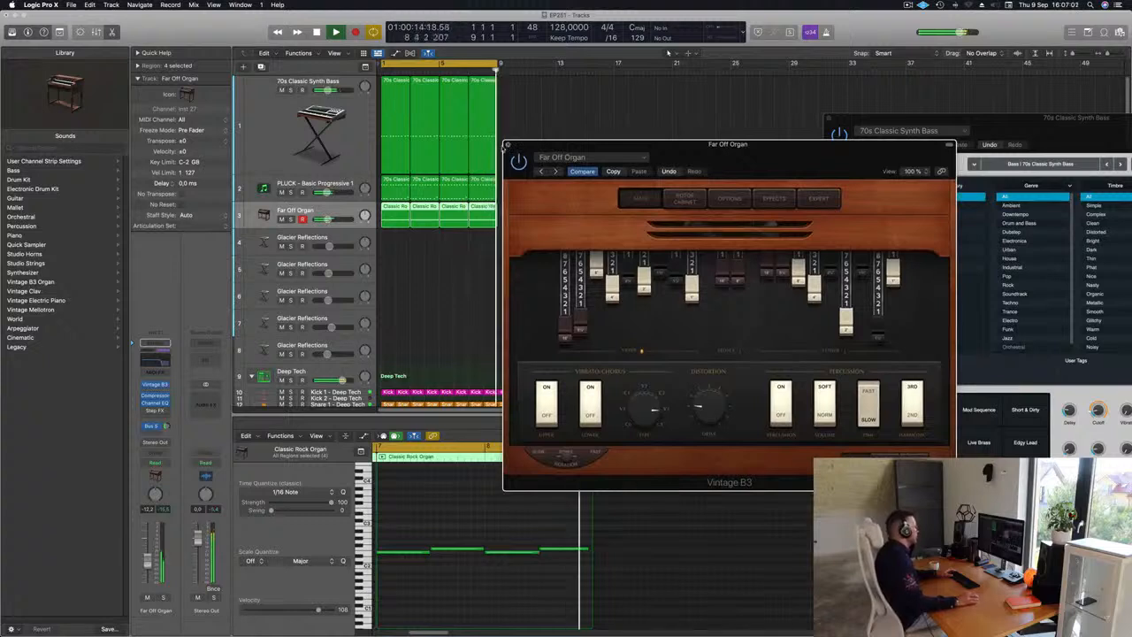
pyautogui.click(507, 145)
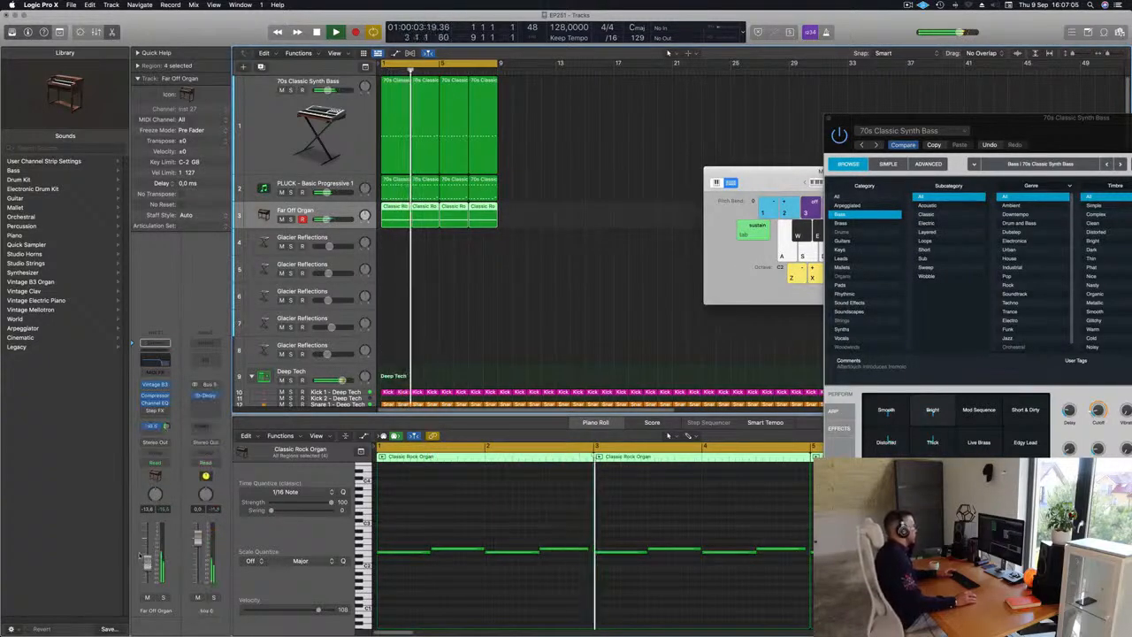
# Step: Select the first Glacier Reflections track and open its Alchemy synth window
pyautogui.click(347, 239)
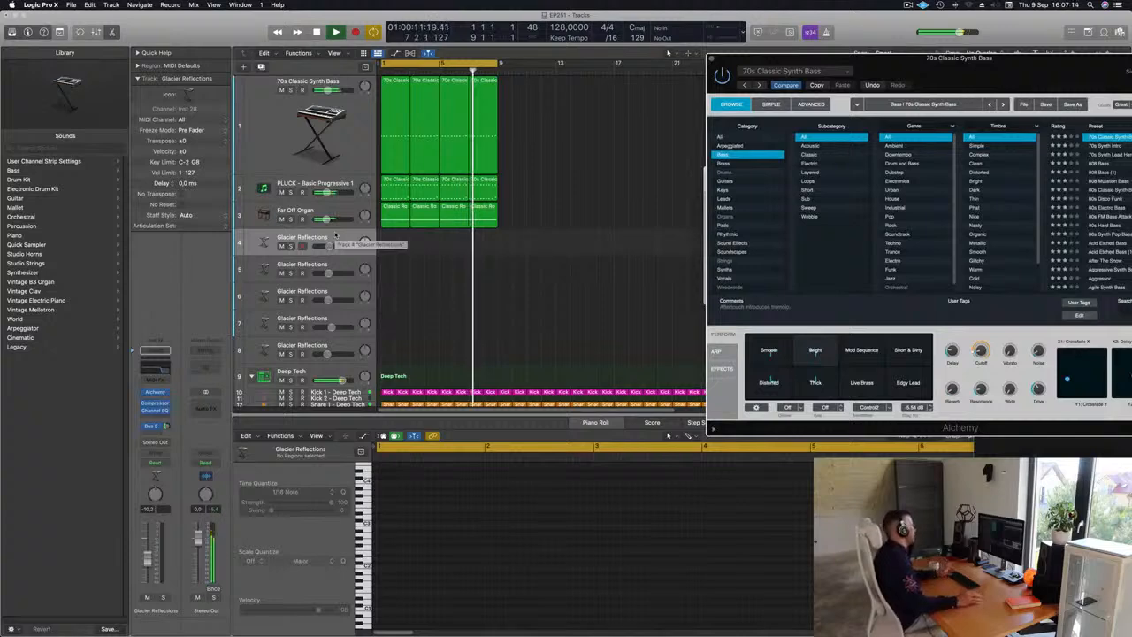
pyautogui.click(155, 393)
pyautogui.moveTo(658, 157); pyautogui.dragTo(516, 204)
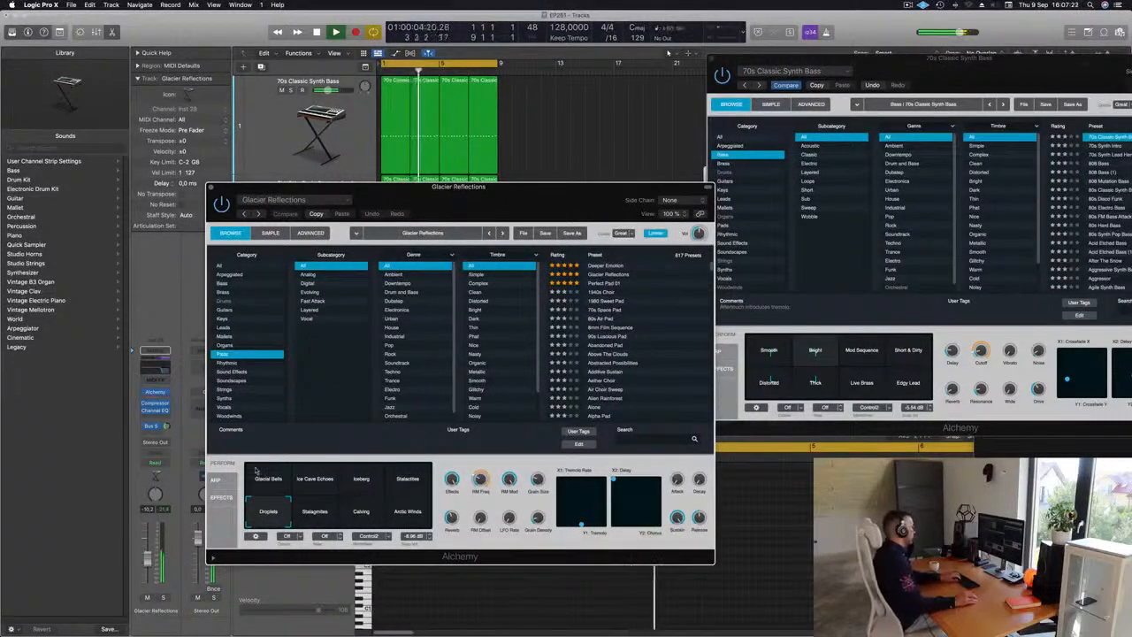
pyautogui.click(147, 562)
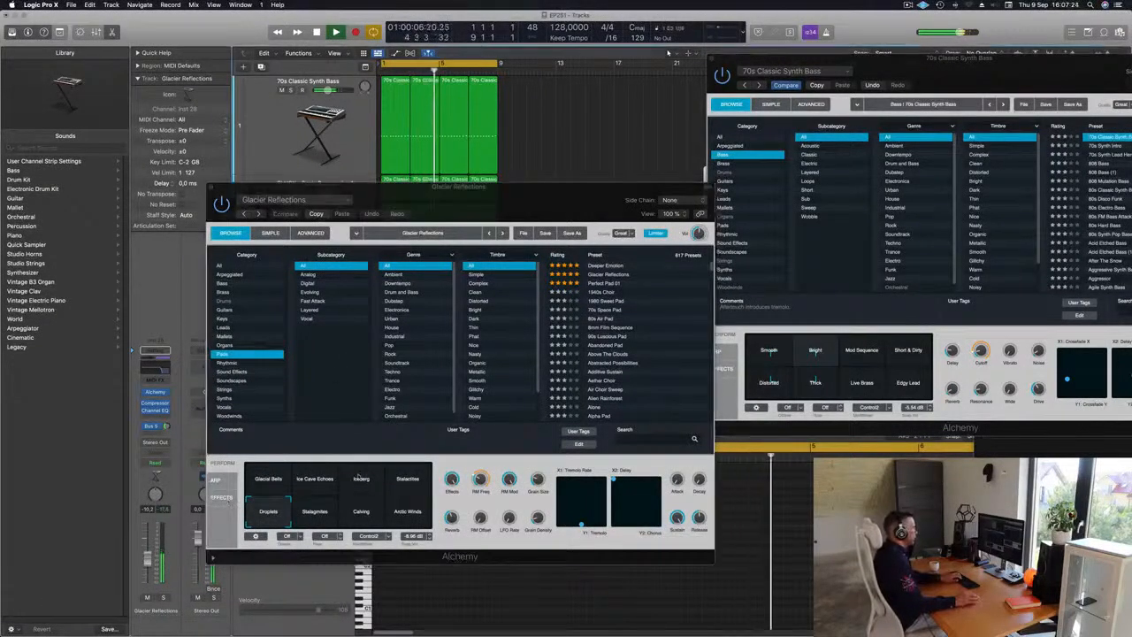
# Step: Try the Glacier Reflections Perform pads Stalagmites and Glacial Bells, and move the bass synth window aside
pyautogui.scroll(-2, 594, 346)
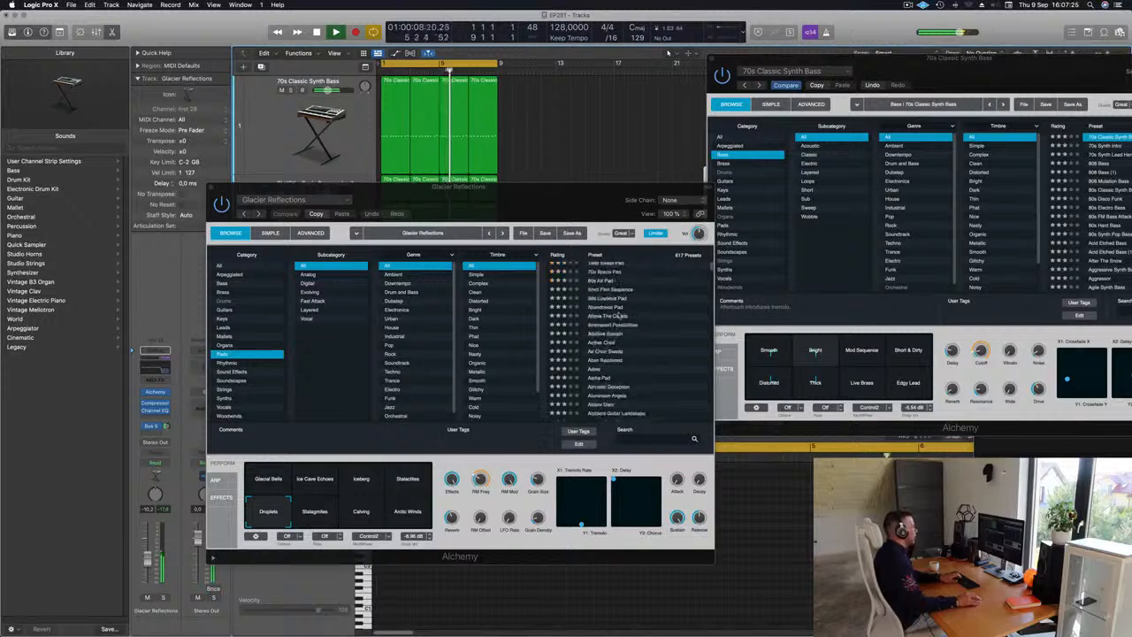
pyautogui.click(313, 515)
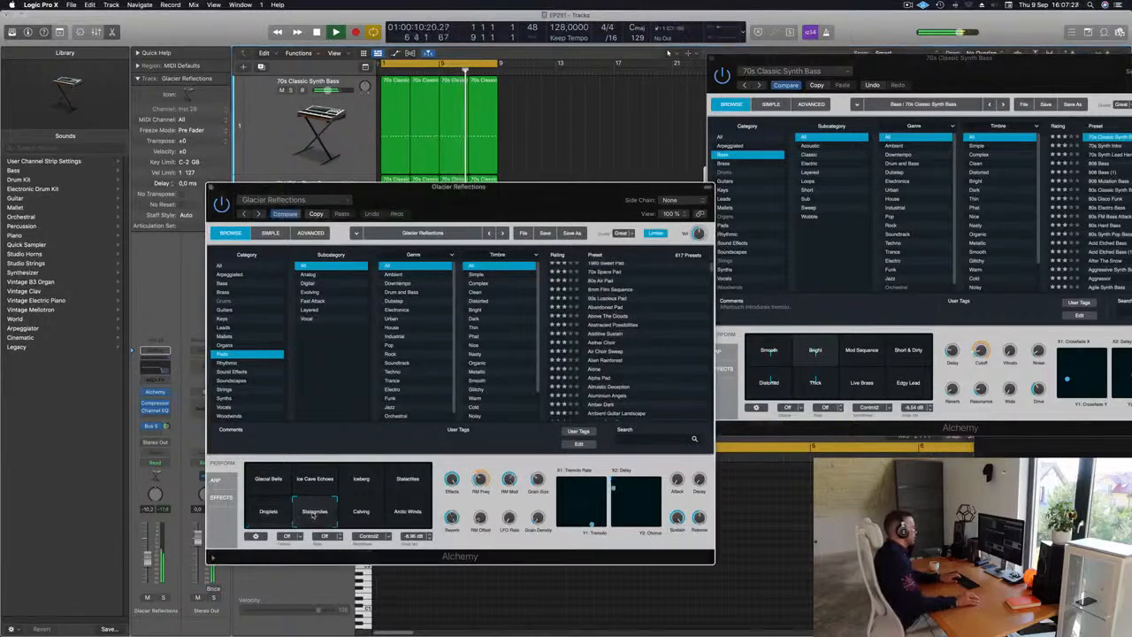
pyautogui.click(265, 479)
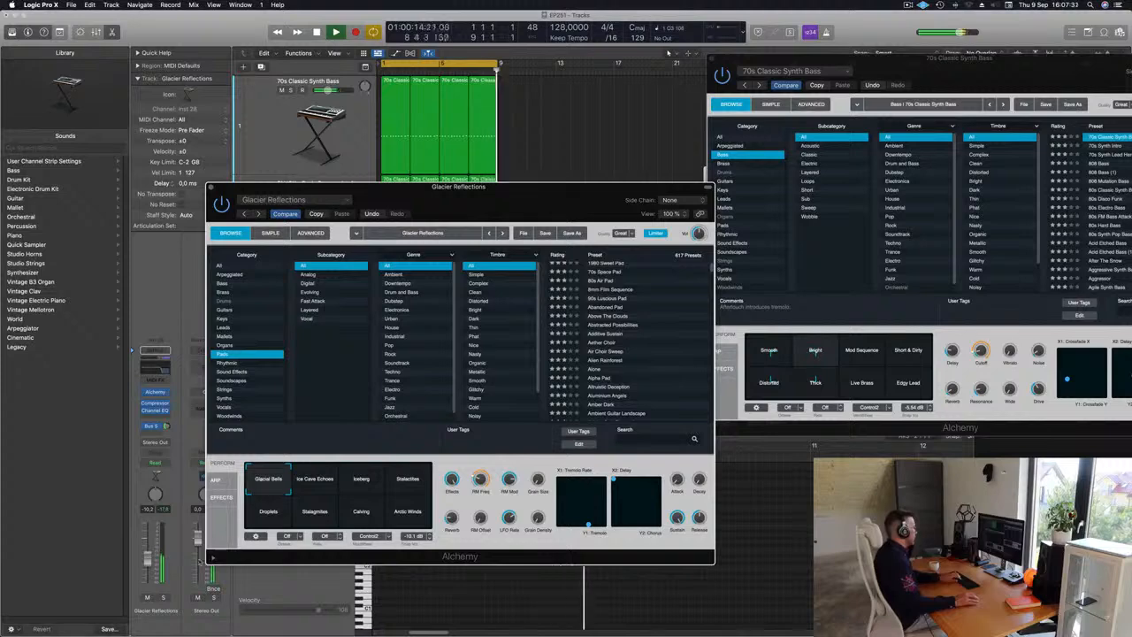
pyautogui.click(950, 24)
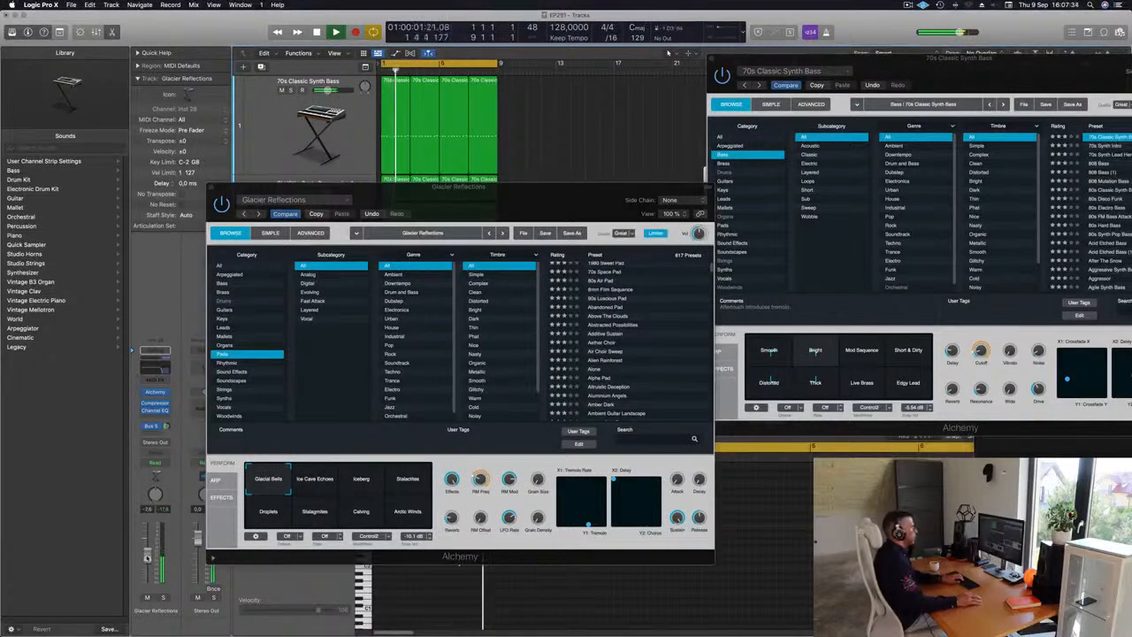
pyautogui.moveTo(934, 64); pyautogui.dragTo(929, 320)
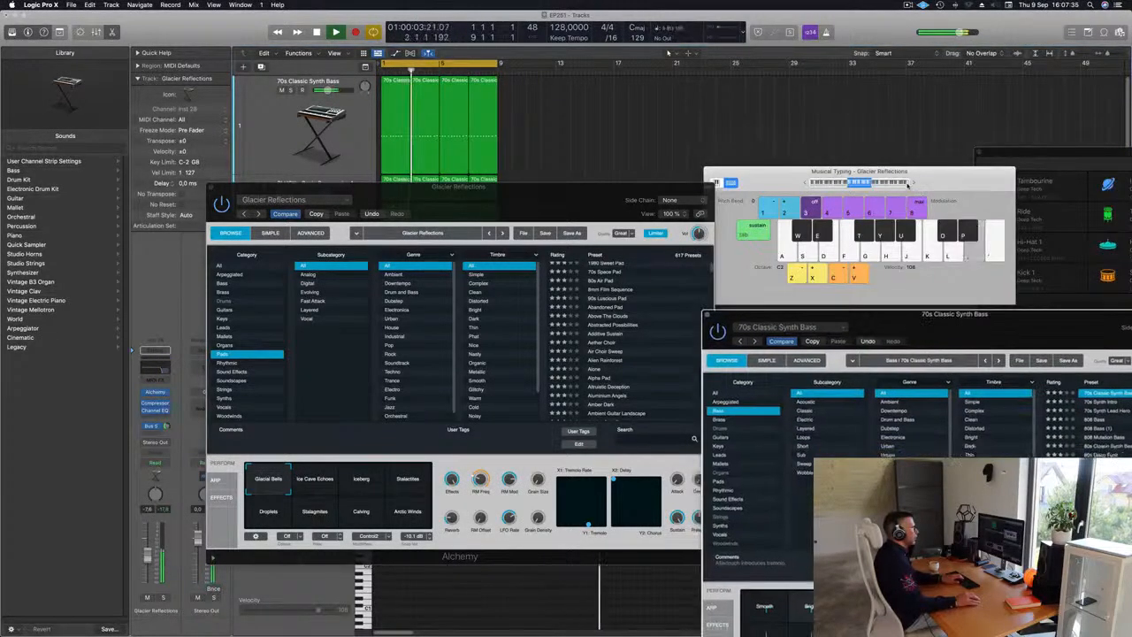
# Step: Record a pad part on the first Glacier Reflections track using musical typing
pyautogui.click(913, 183)
pyautogui.moveTo(935, 176); pyautogui.dragTo(911, 118)
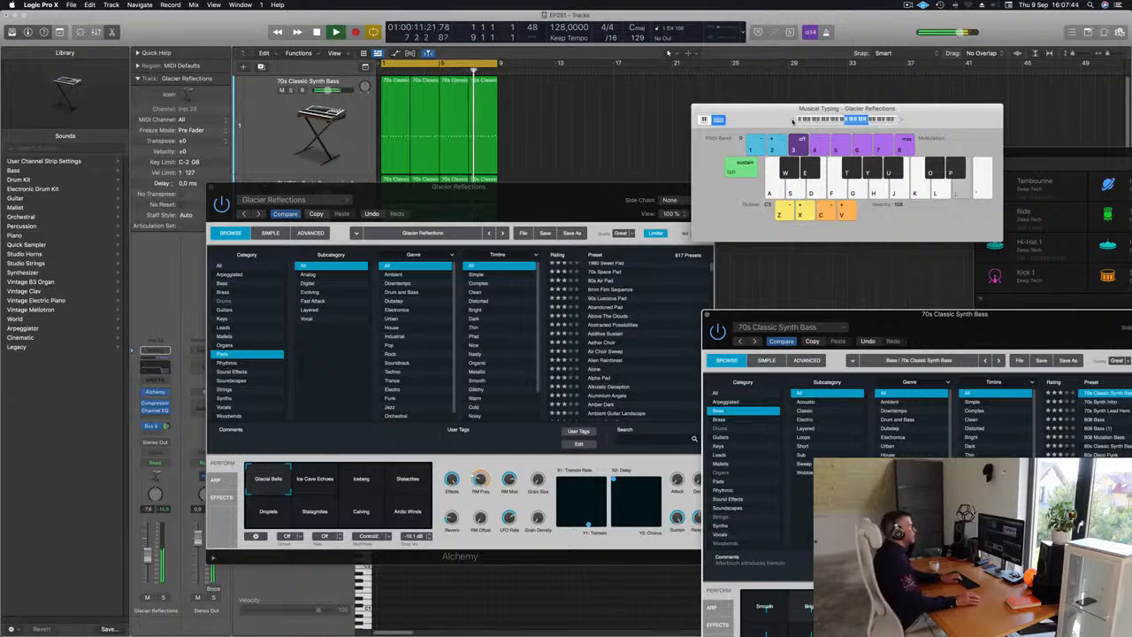
pyautogui.moveTo(514, 201); pyautogui.dragTo(915, 194)
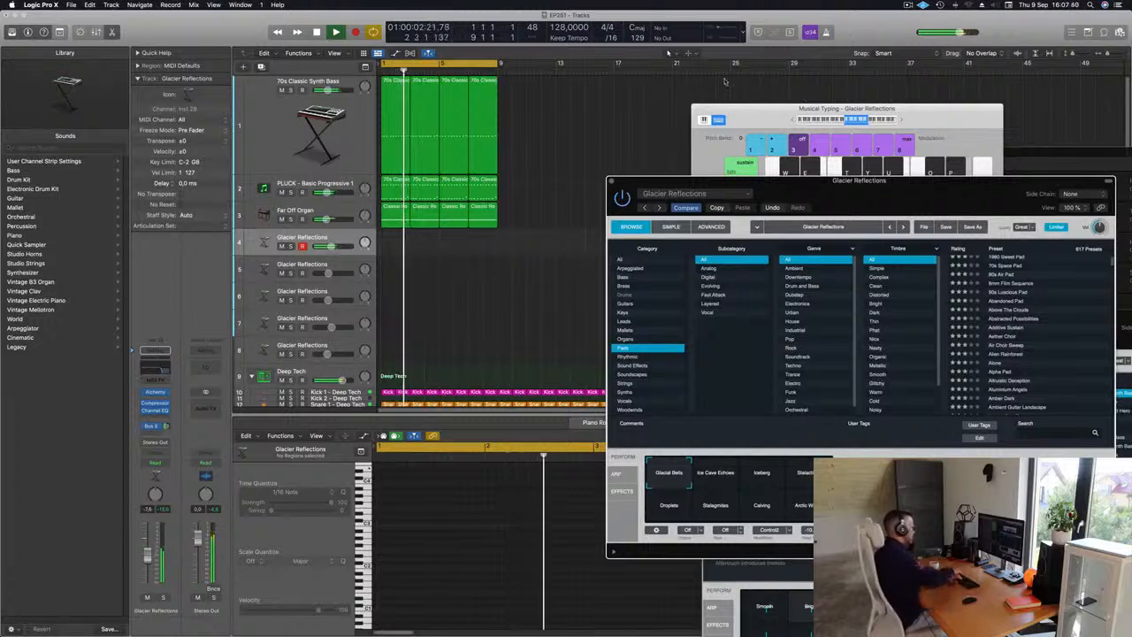
pyautogui.press('r')
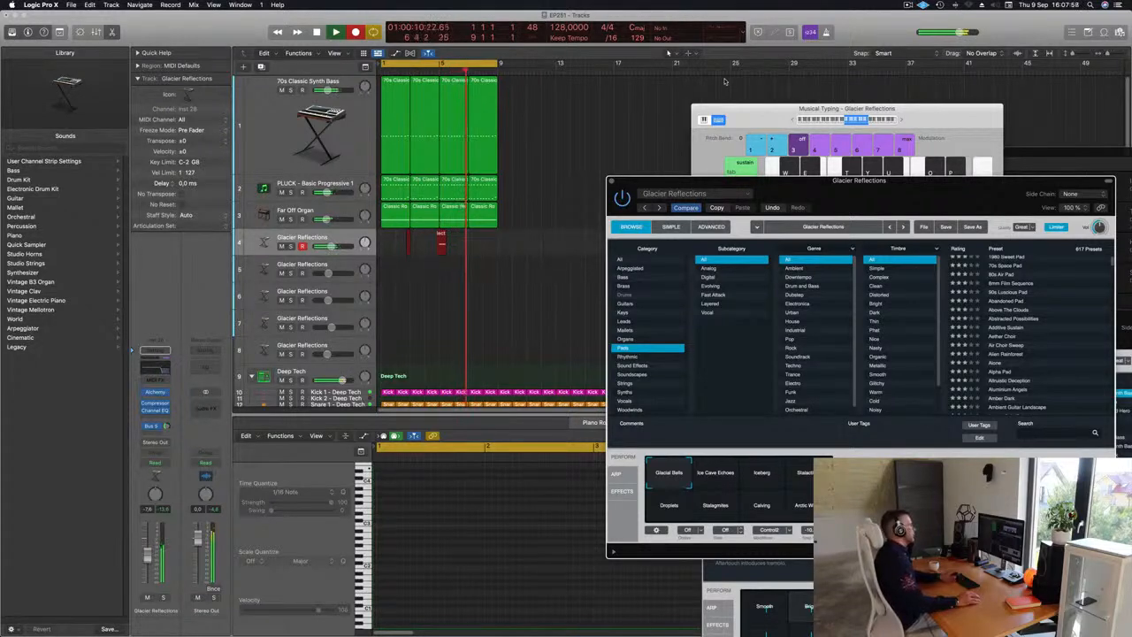
pyautogui.press('space')
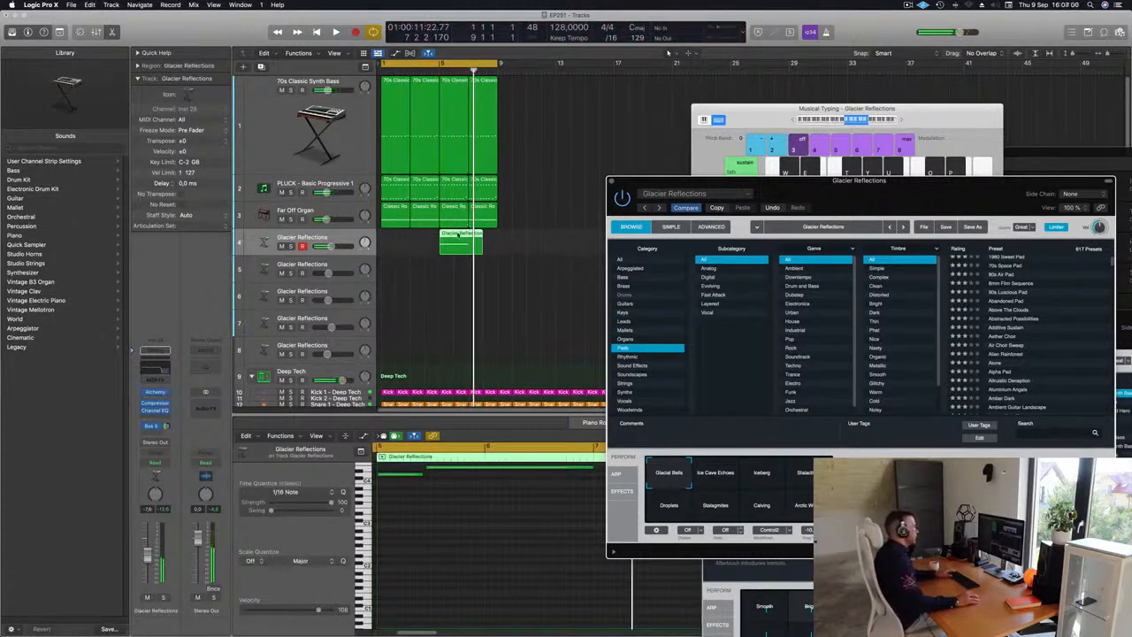
# Step: Move the recorded pad region to bar 1 and delete the leftover extra region
pyautogui.moveTo(444, 239); pyautogui.dragTo(387, 239)
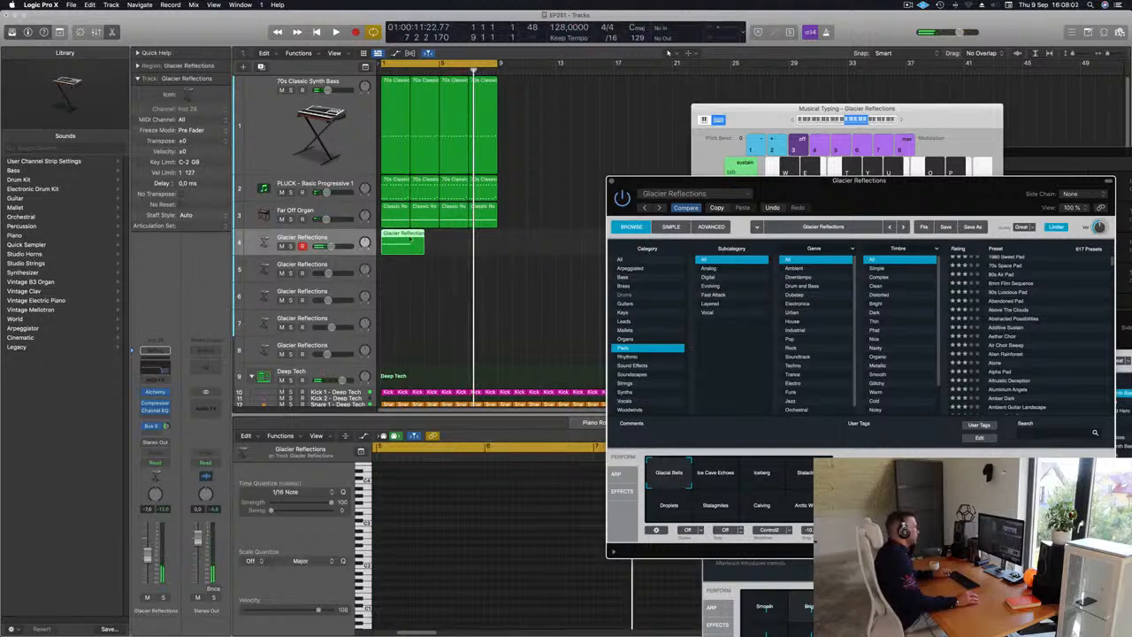
pyautogui.keyDown('super'); pyautogui.doubleClick(410, 238); pyautogui.keyUp('super')
pyautogui.click(636, 220)
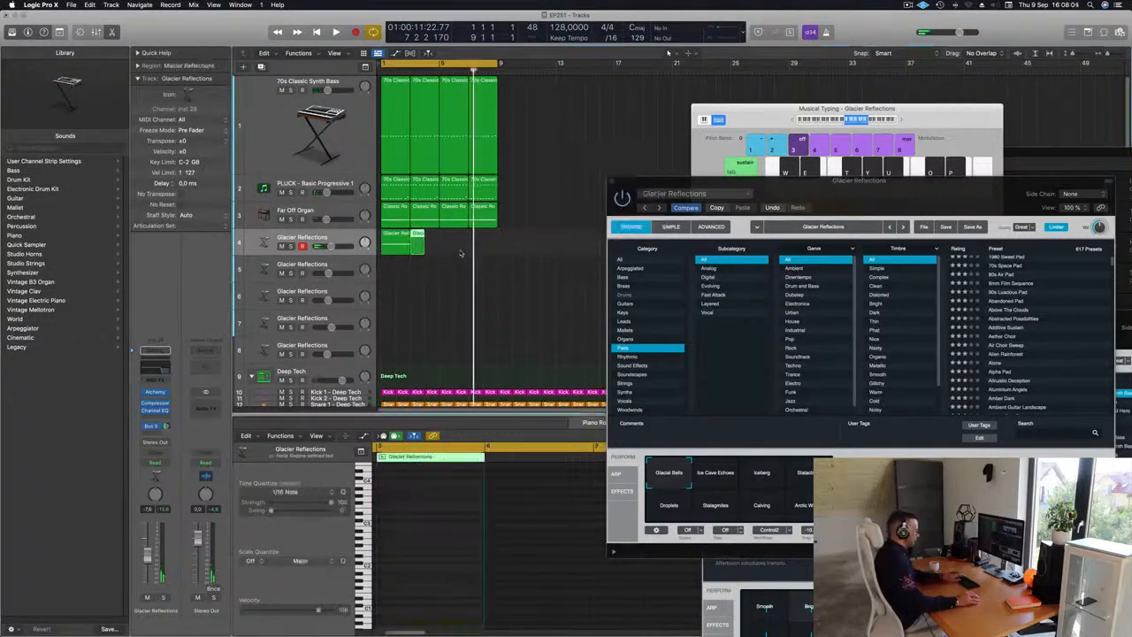
pyautogui.press('Delete')
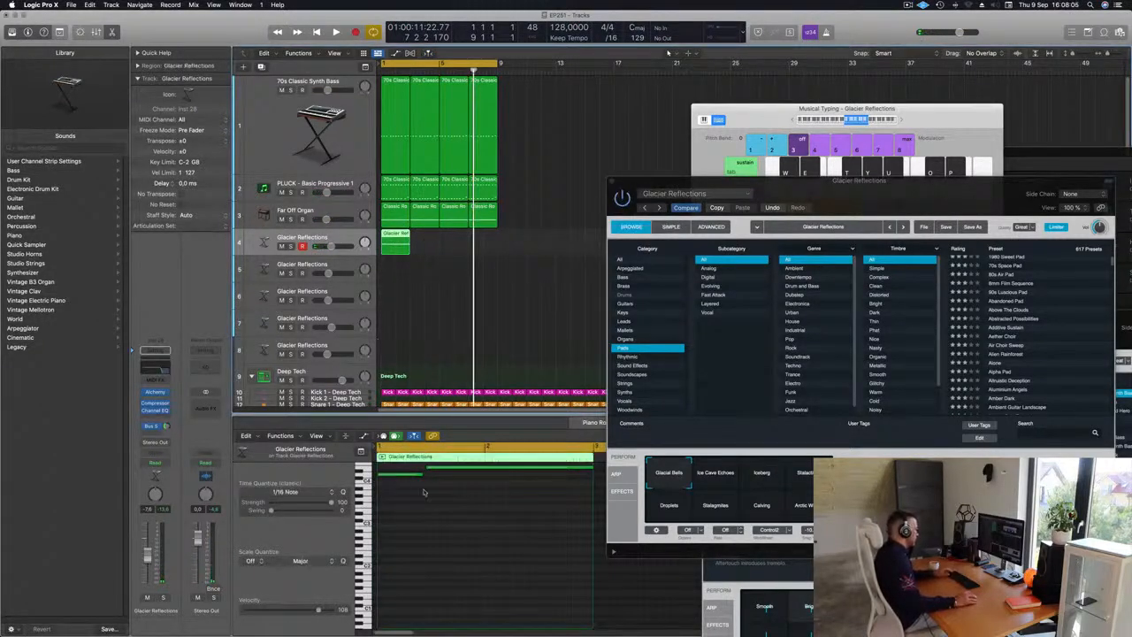
# Step: Edit the pad notes in the piano roll, extending the long note to the region's end, and play it
pyautogui.scroll(2, 429, 487)
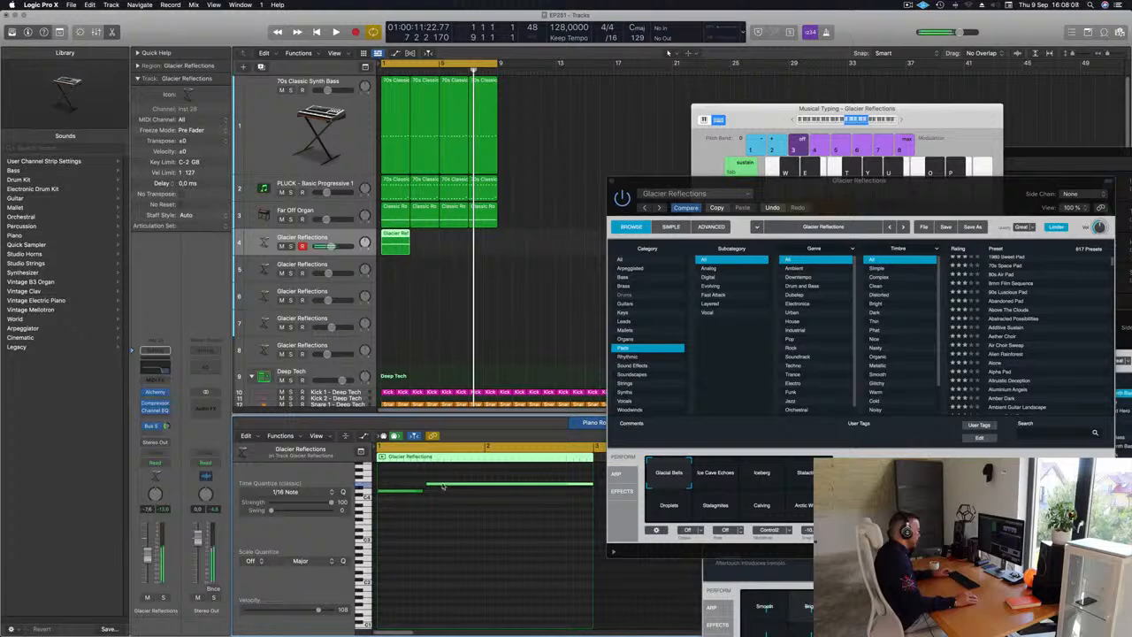
pyautogui.moveTo(442, 486); pyautogui.dragTo(448, 488)
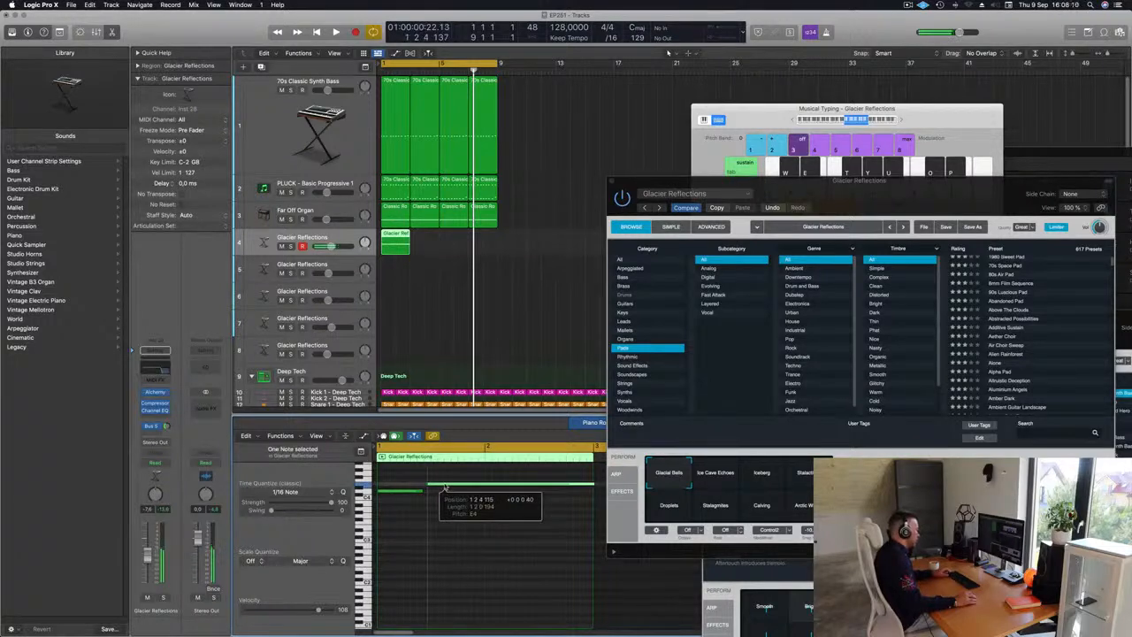
pyautogui.click(435, 505)
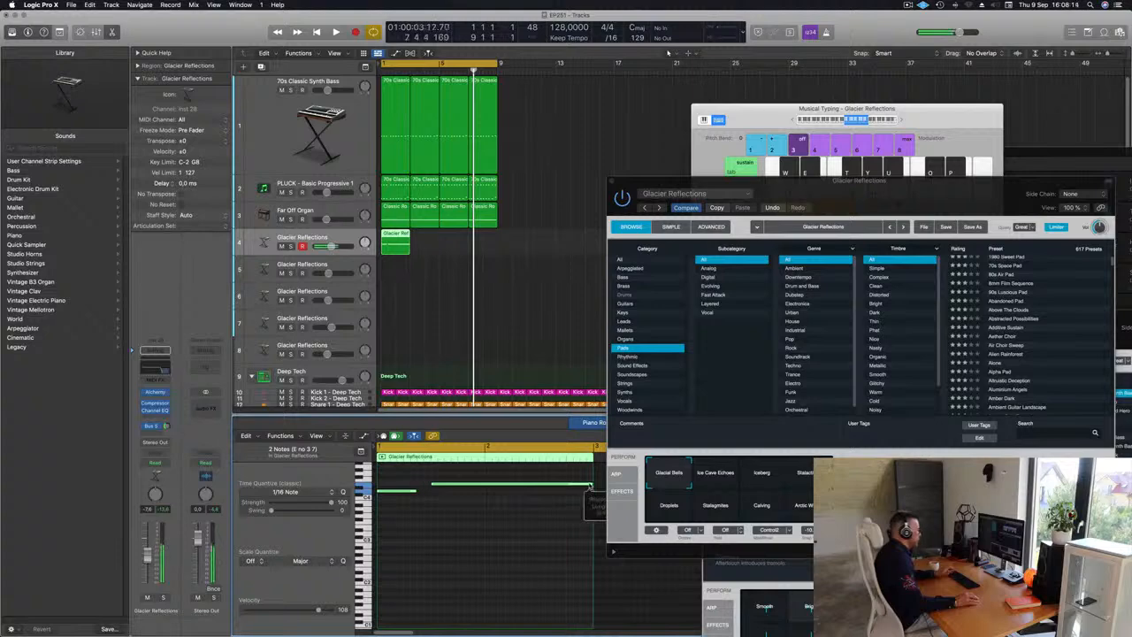
pyautogui.press('space')
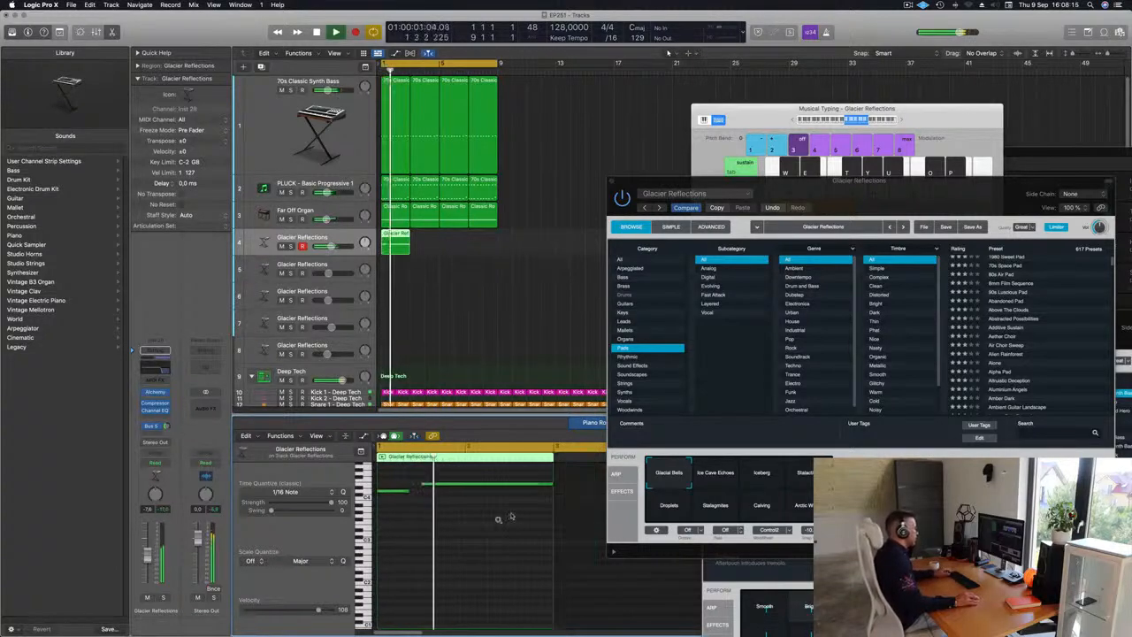
# Step: Try the Ice Cave Echoes and Iceberg Perform pads on the Glacier Reflections synth while playing
pyautogui.moveTo(860, 193); pyautogui.dragTo(766, 129)
pyautogui.press('space')
pyautogui.press('space')
pyautogui.click(621, 409)
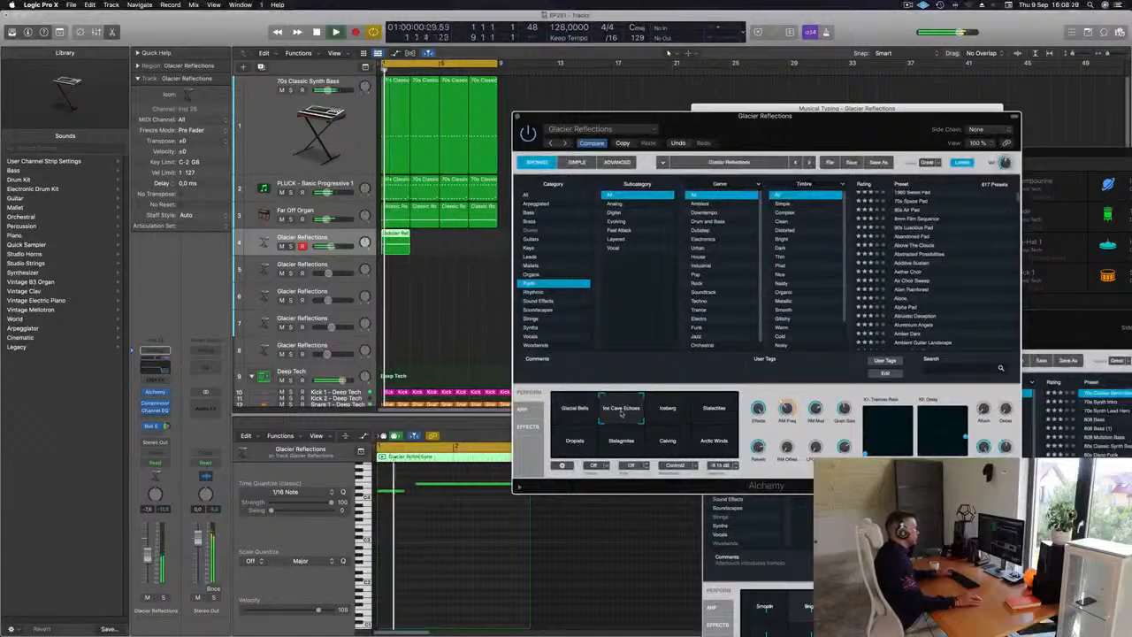
pyautogui.click(665, 409)
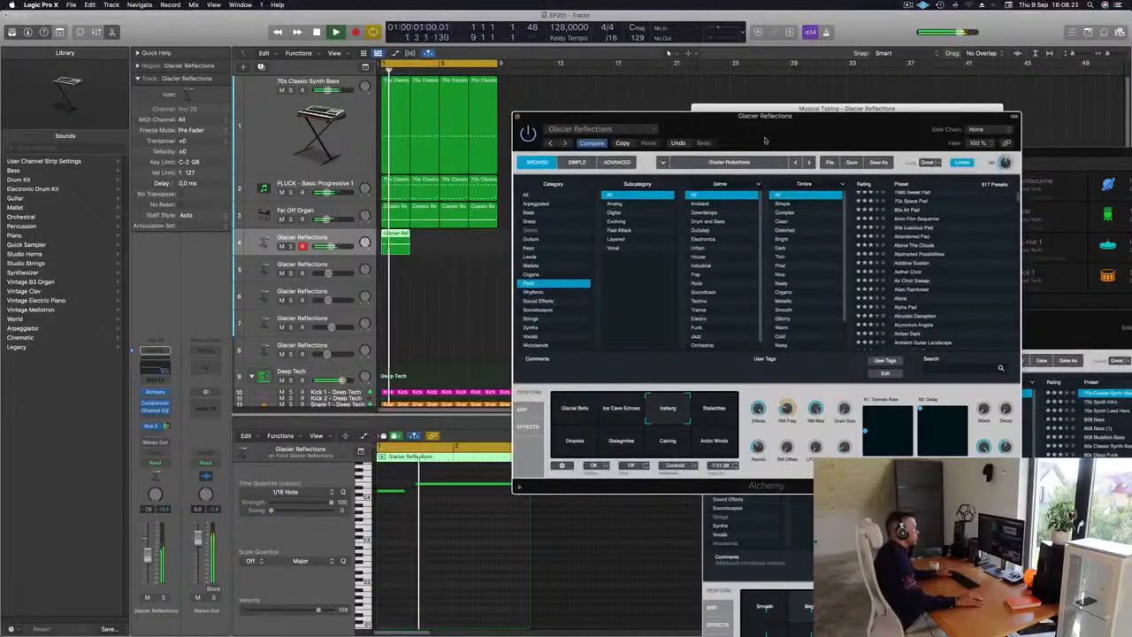
# Step: Copy the pad region to bar 5 and play the section
pyautogui.moveTo(543, 128); pyautogui.dragTo(655, 237)
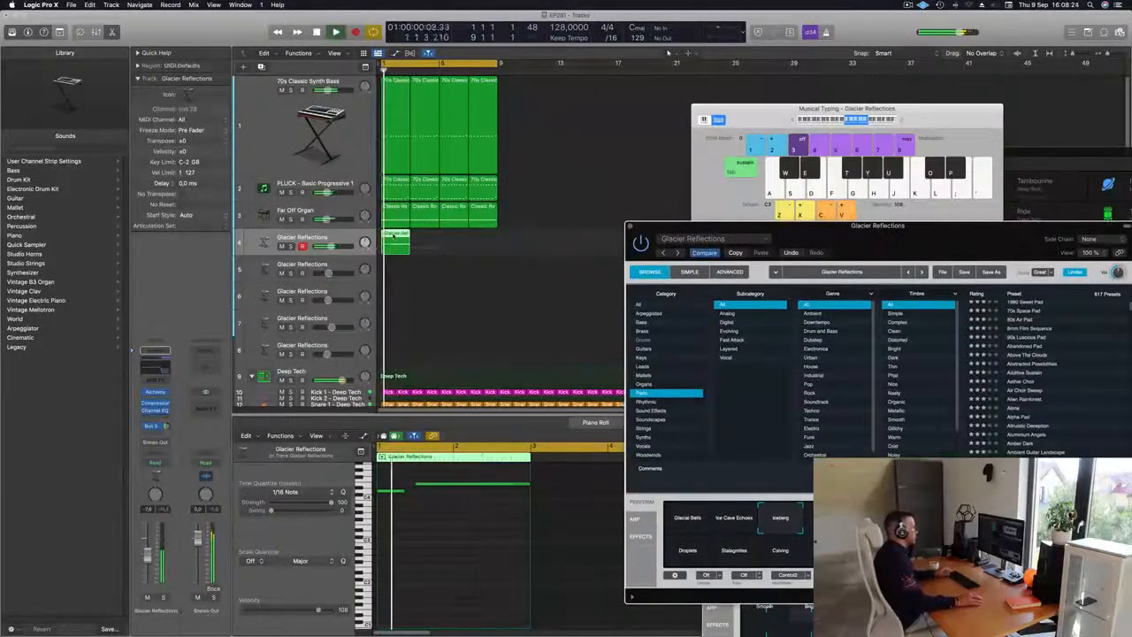
pyautogui.moveTo(395, 235); pyautogui.dragTo(454, 242)
pyautogui.moveTo(920, 238); pyautogui.dragTo(759, 206)
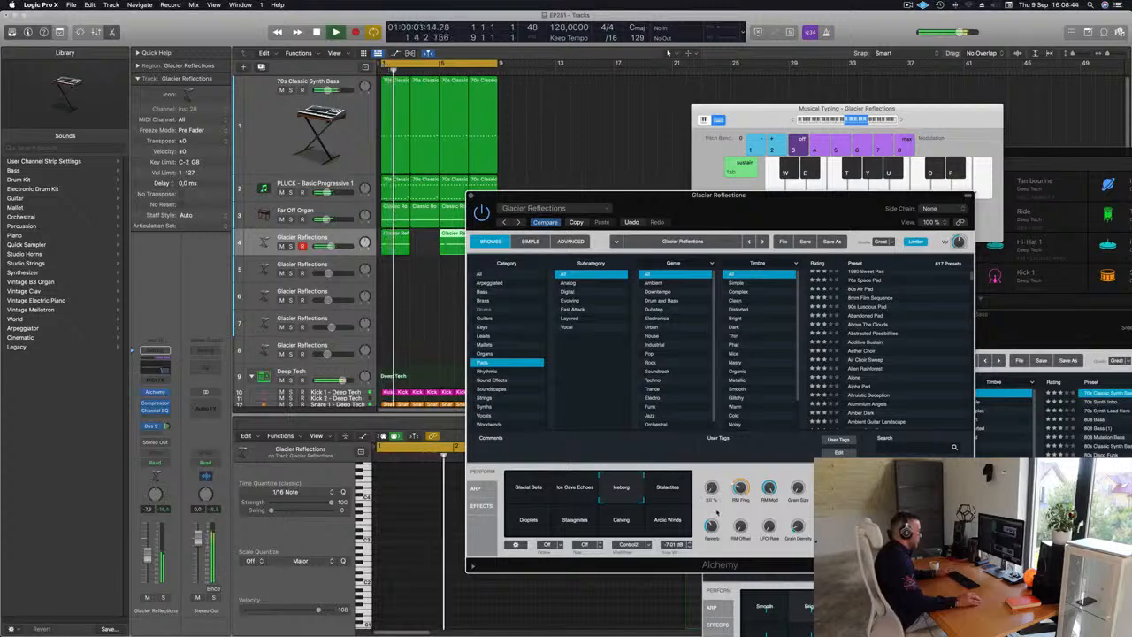
pyautogui.moveTo(791, 212); pyautogui.dragTo(855, 150)
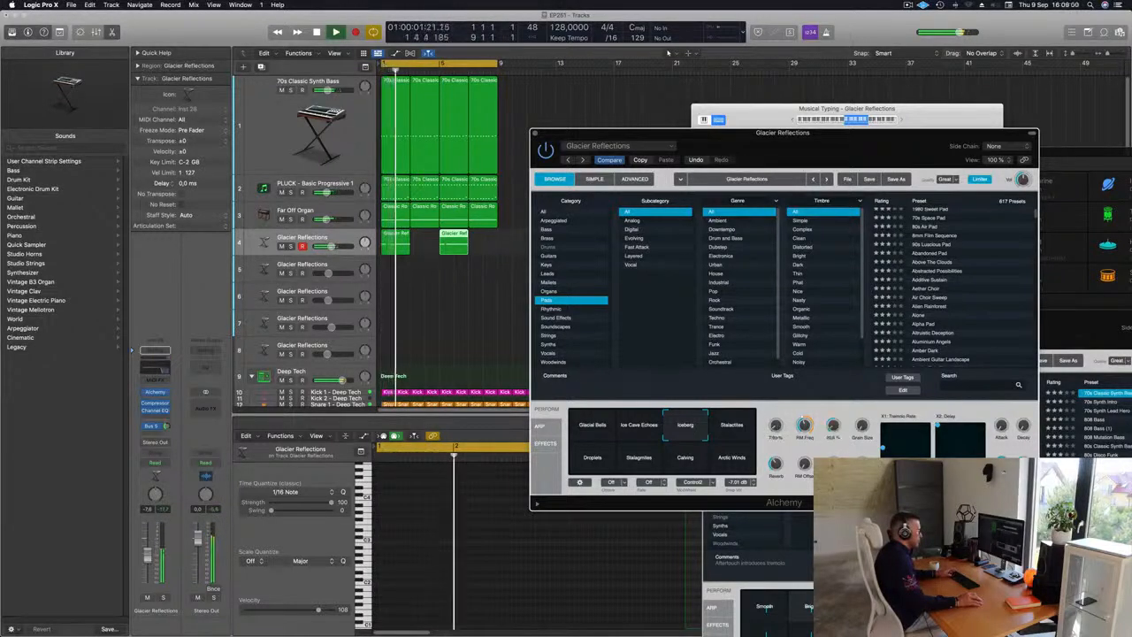
pyautogui.press('space')
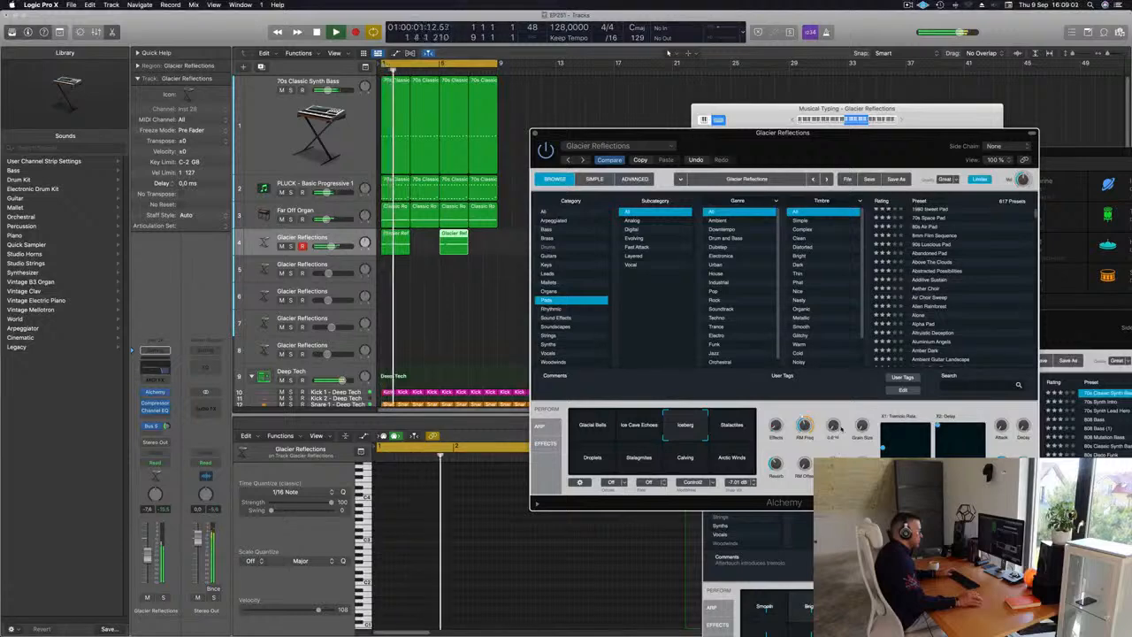
pyautogui.press('space')
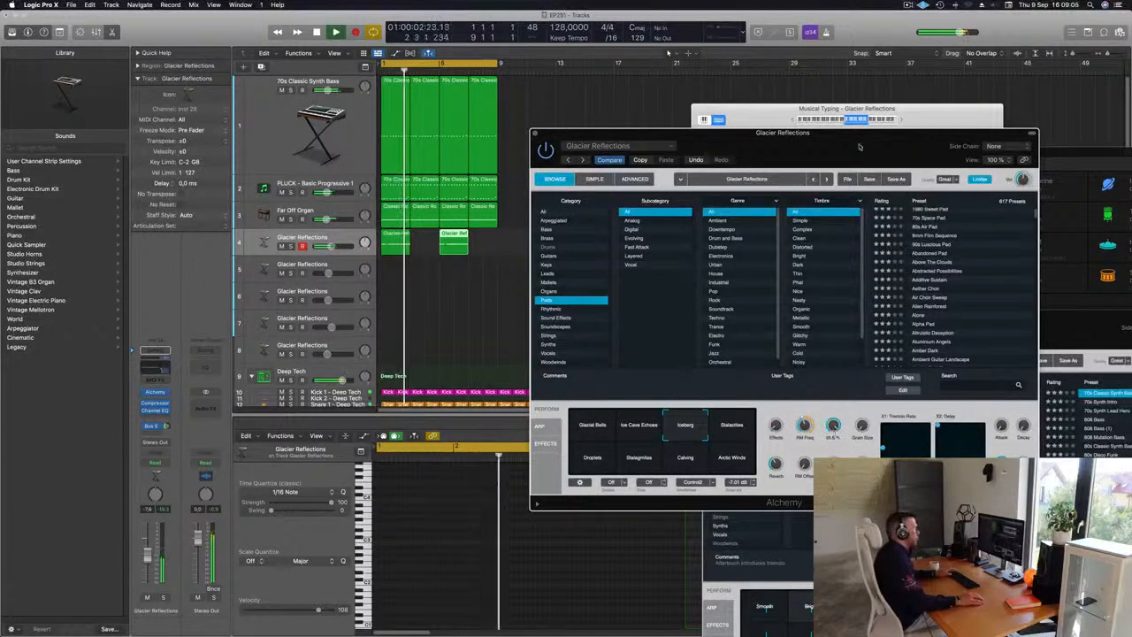
pyautogui.moveTo(859, 142); pyautogui.dragTo(770, 262)
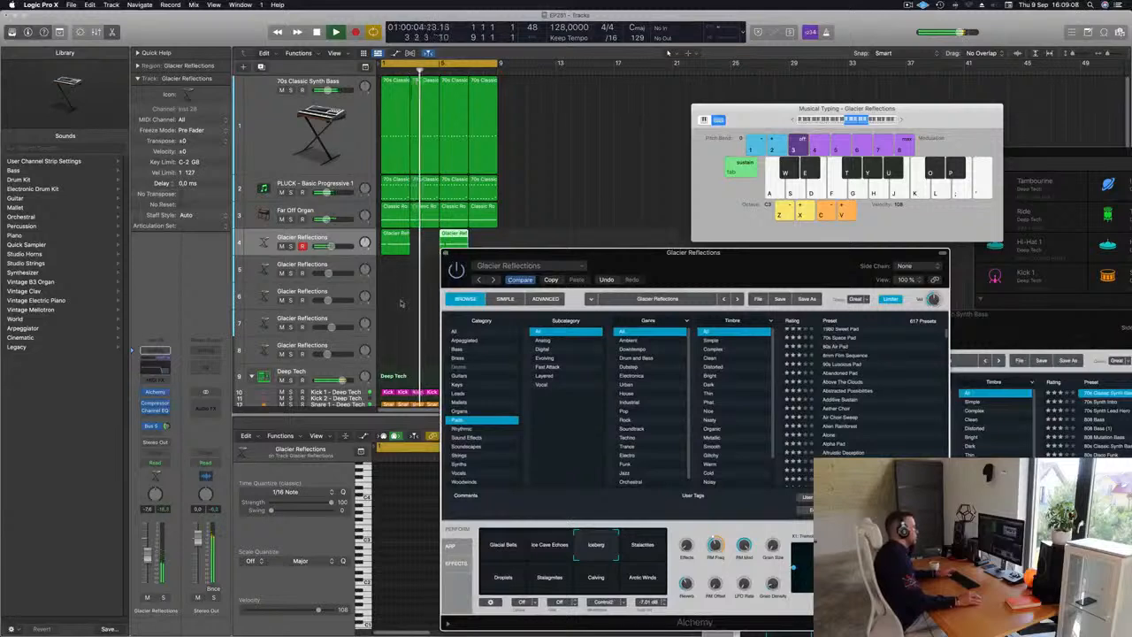
# Step: Add a send on the pad channel to Bus 6 feeding a new aux channel, and play
pyautogui.click(347, 241)
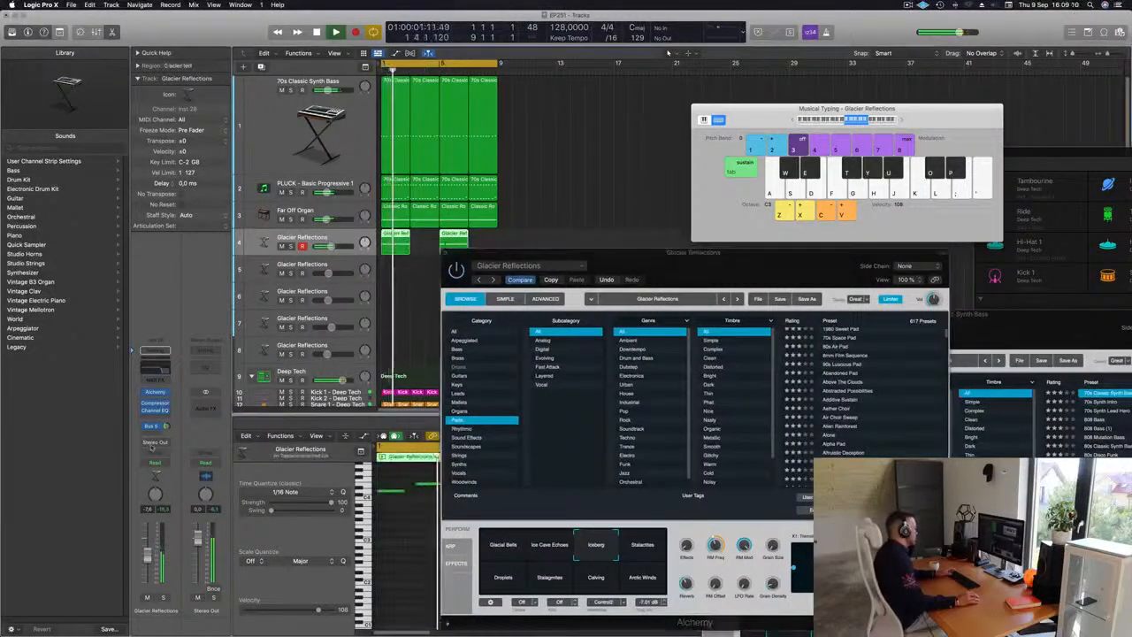
pyautogui.click(155, 429)
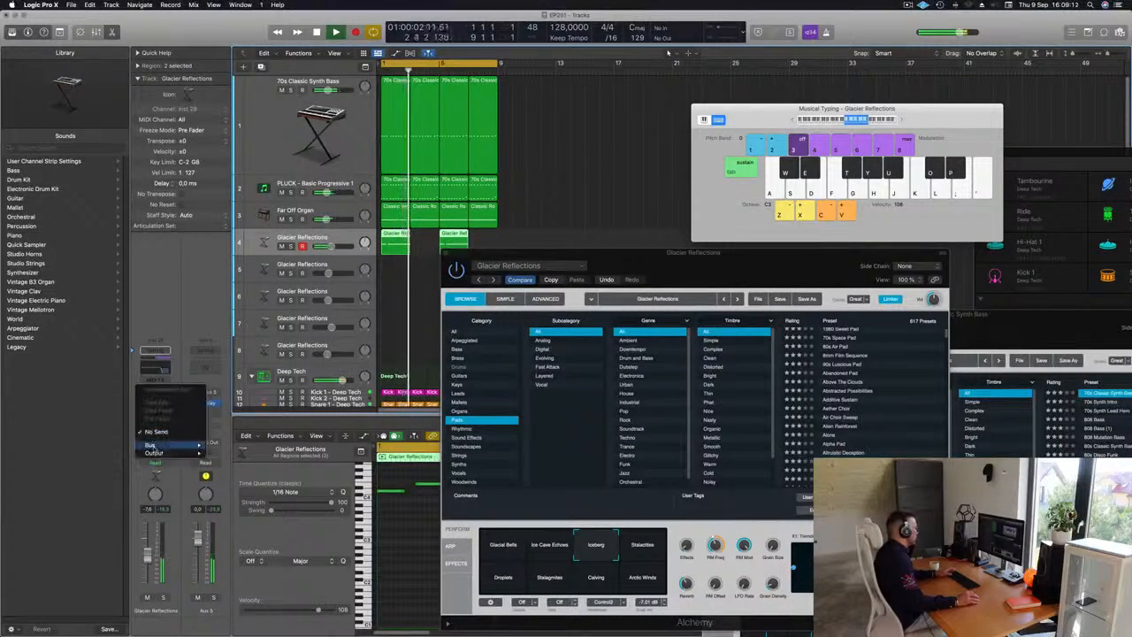
pyautogui.moveTo(153, 445)
pyautogui.click(234, 360)
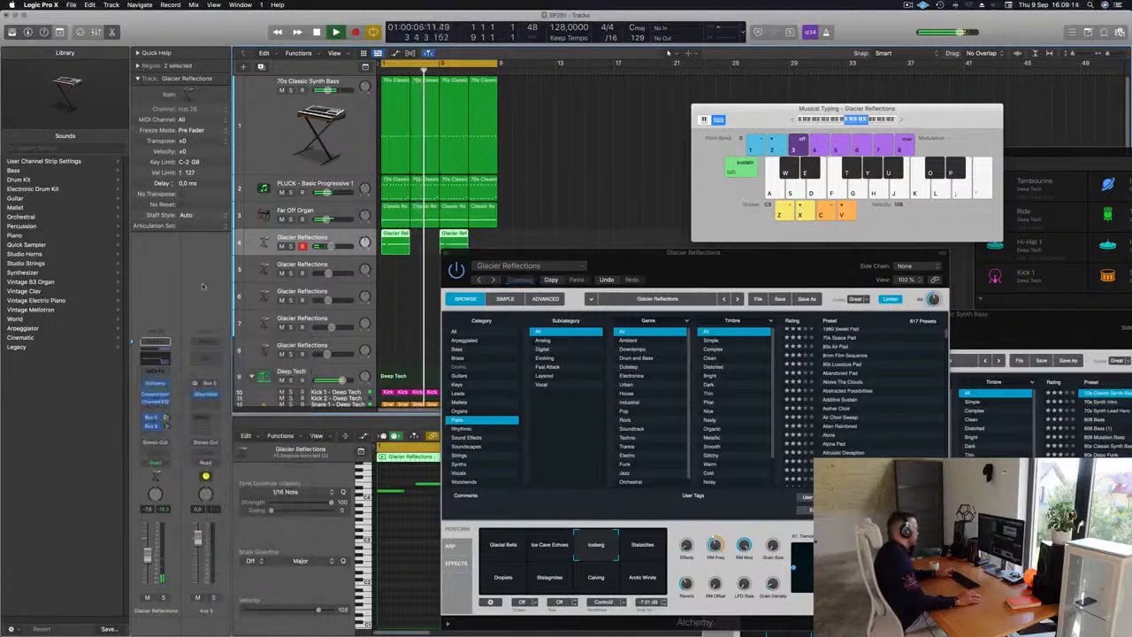
pyautogui.press('space')
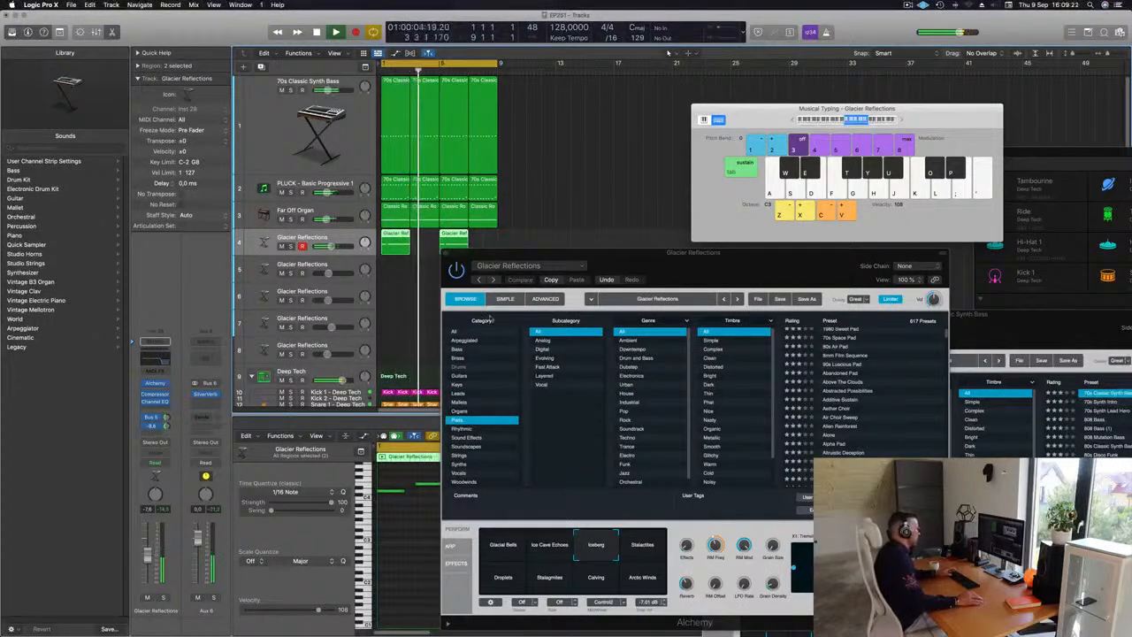
# Step: Close the Glacier Reflections Alchemy window and replay the arrangement
pyautogui.moveTo(612, 266); pyautogui.dragTo(290, 257)
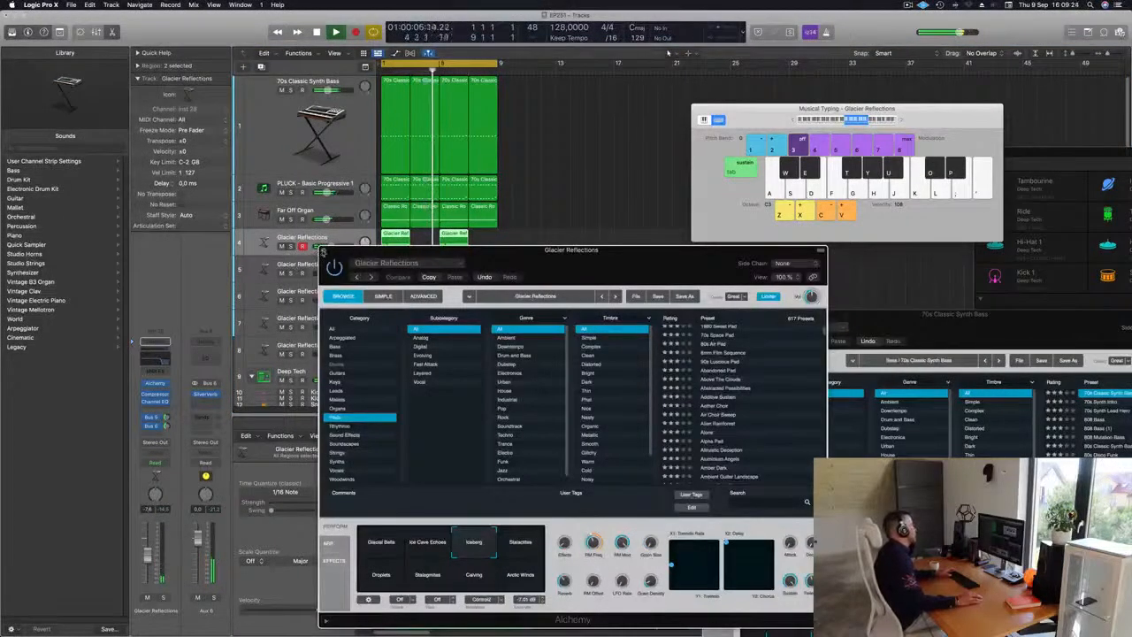
pyautogui.click(323, 250)
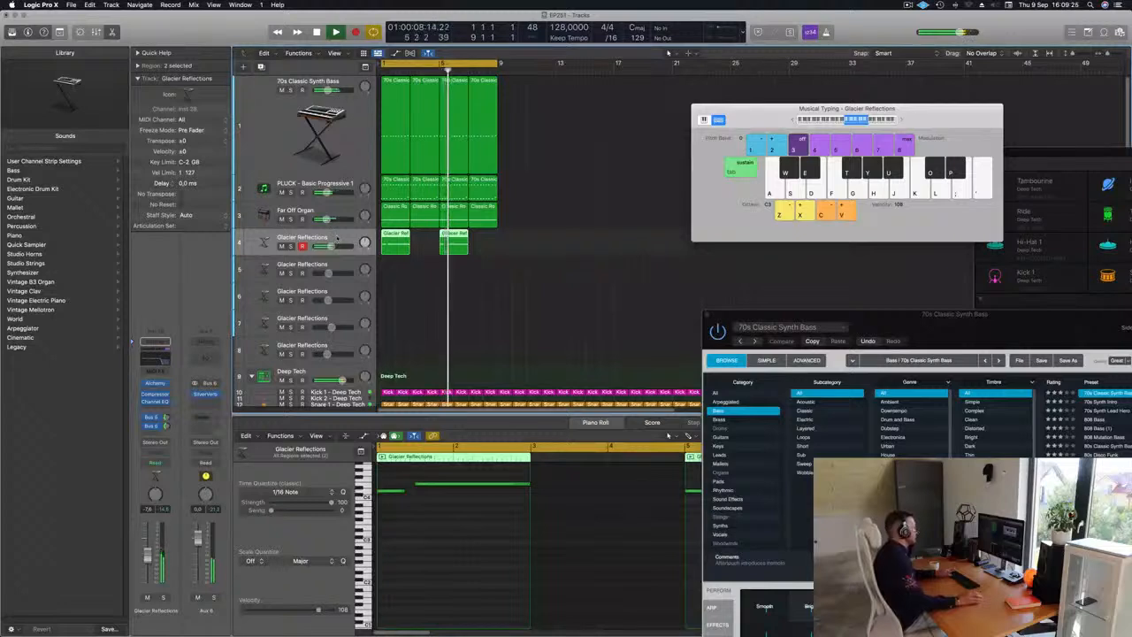
pyautogui.press('space')
# Step: Lower the pad channel's volume to about -11.4 dB and play the arrangement
pyautogui.press('space')
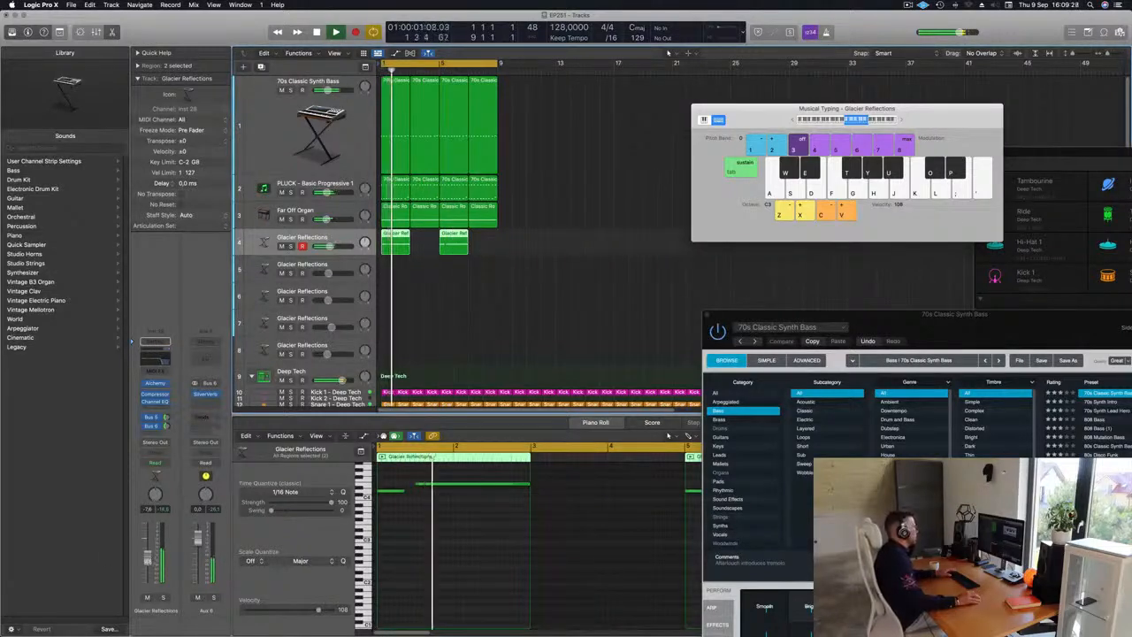
pyautogui.moveTo(148, 562); pyautogui.dragTo(147, 570)
pyautogui.click(563, 283)
pyautogui.press('space')
pyautogui.press('space')
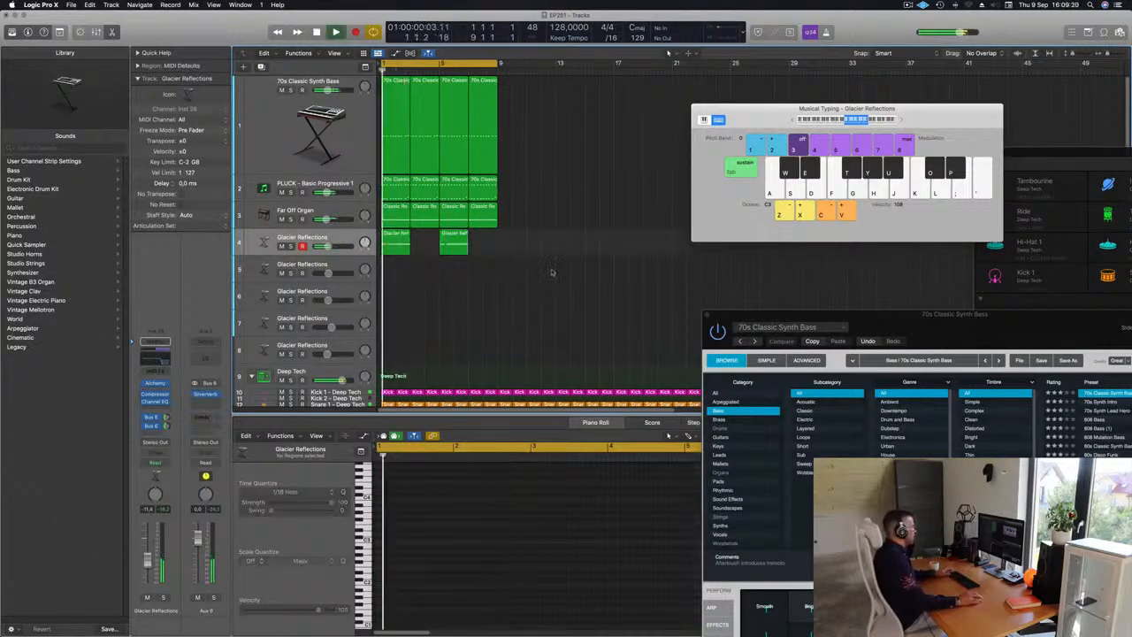
# Step: Select all regions and repeat them three times
pyautogui.moveTo(553, 283); pyautogui.dragTo(322, 27)
pyautogui.press('super+r')
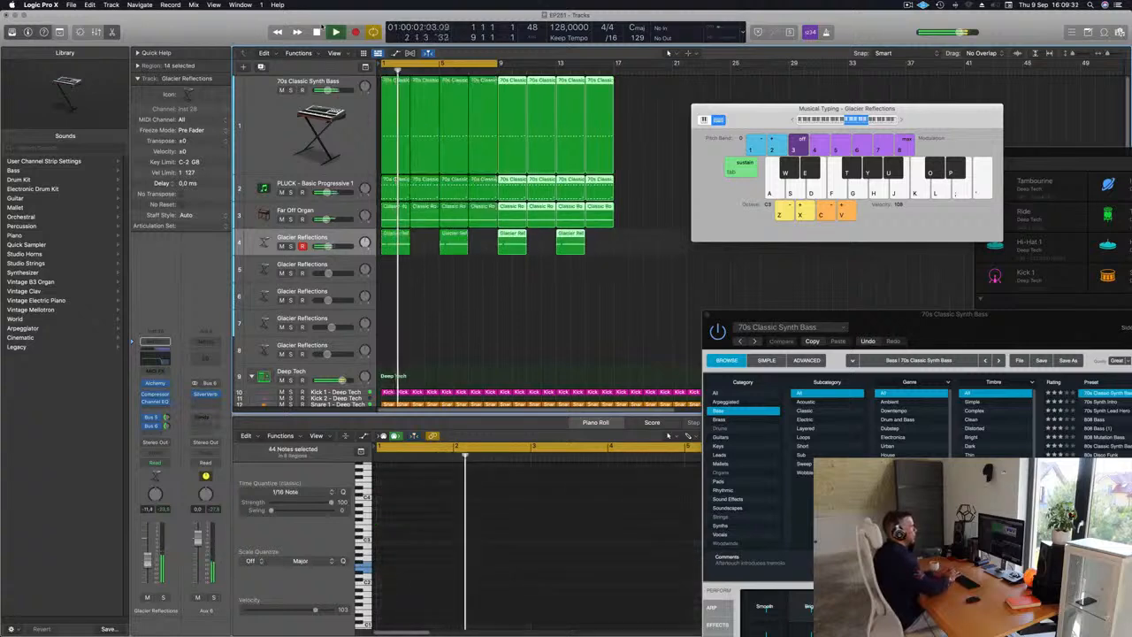
pyautogui.press('super+r')
pyautogui.press('super+r')
# Step: Extend the cycle area to bar 33 and return the playhead to the start
pyautogui.moveTo(732, 110); pyautogui.dragTo(987, 135)
pyautogui.moveTo(498, 64); pyautogui.dragTo(846, 70)
pyautogui.press('Return')
# Step: Select the 70s Classic Synth Bass track and open its Compressor plug-in
pyautogui.click(265, 133)
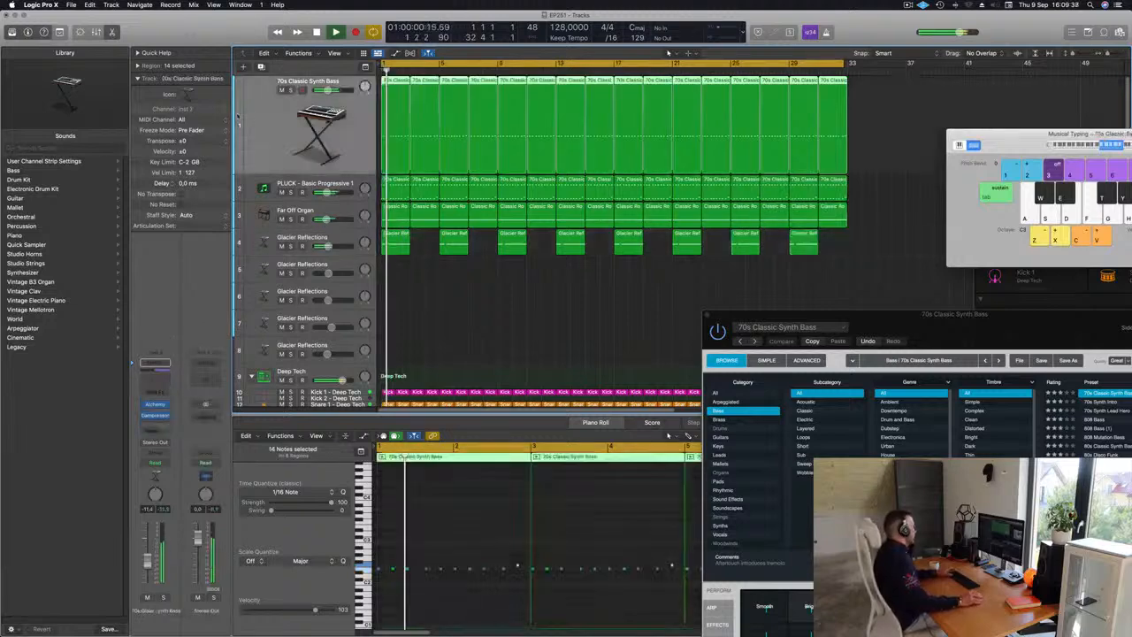
pyautogui.press('Return')
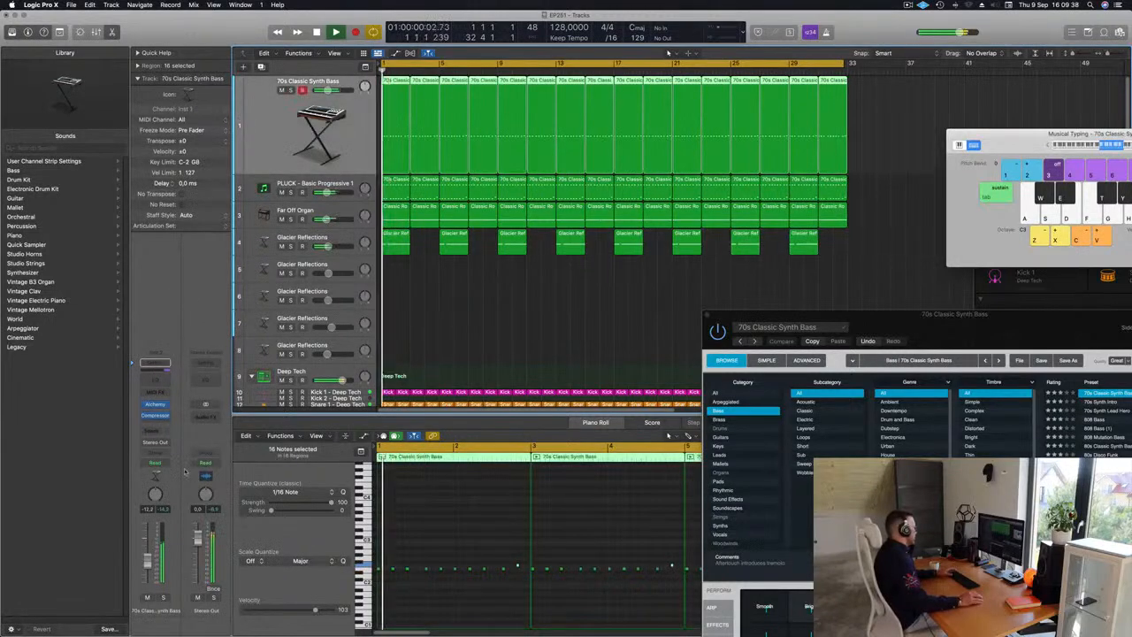
pyautogui.click(154, 414)
pyautogui.click(156, 405)
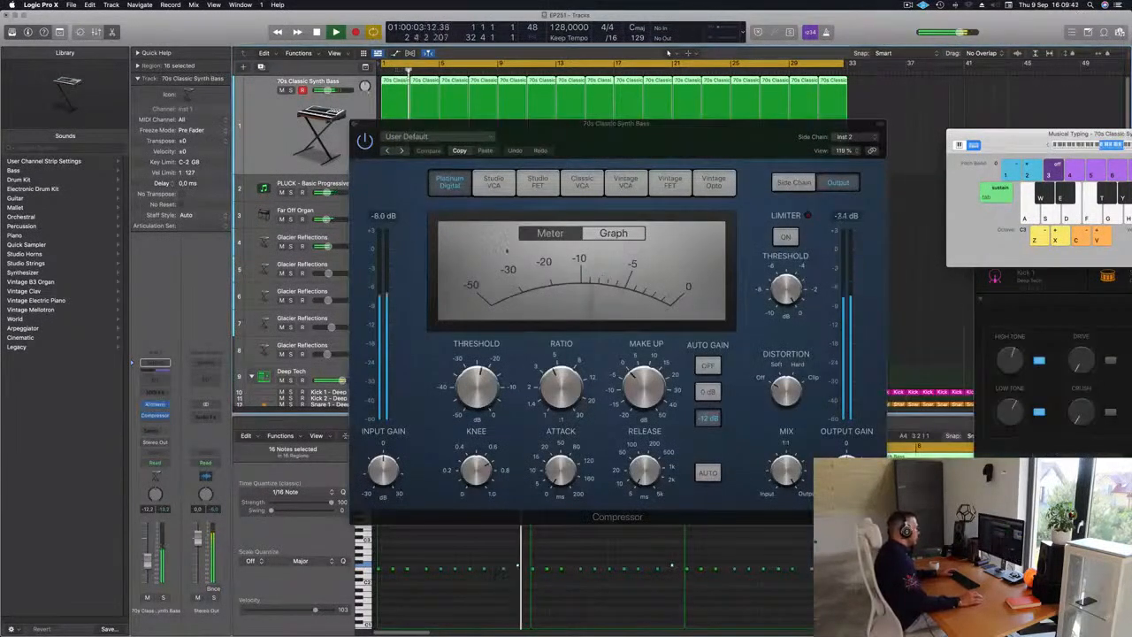
pyautogui.click(155, 405)
# Step: Close the bass synth window and the Compressor window, and view the whole arrangement
pyautogui.moveTo(929, 337); pyautogui.dragTo(558, 168)
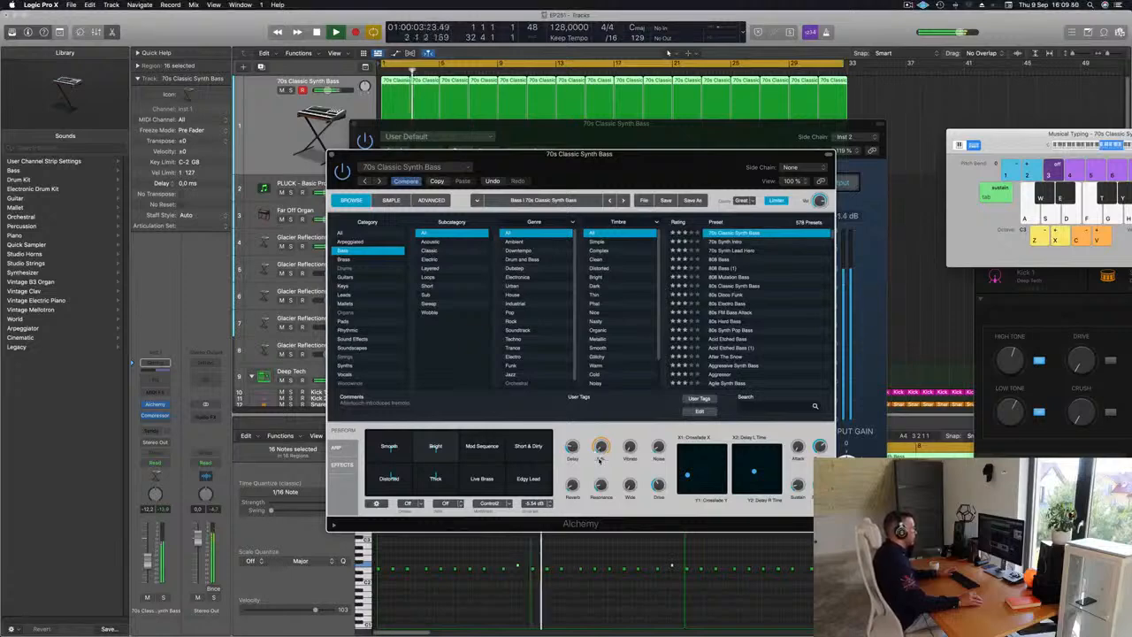
pyautogui.moveTo(558, 167); pyautogui.dragTo(503, 244)
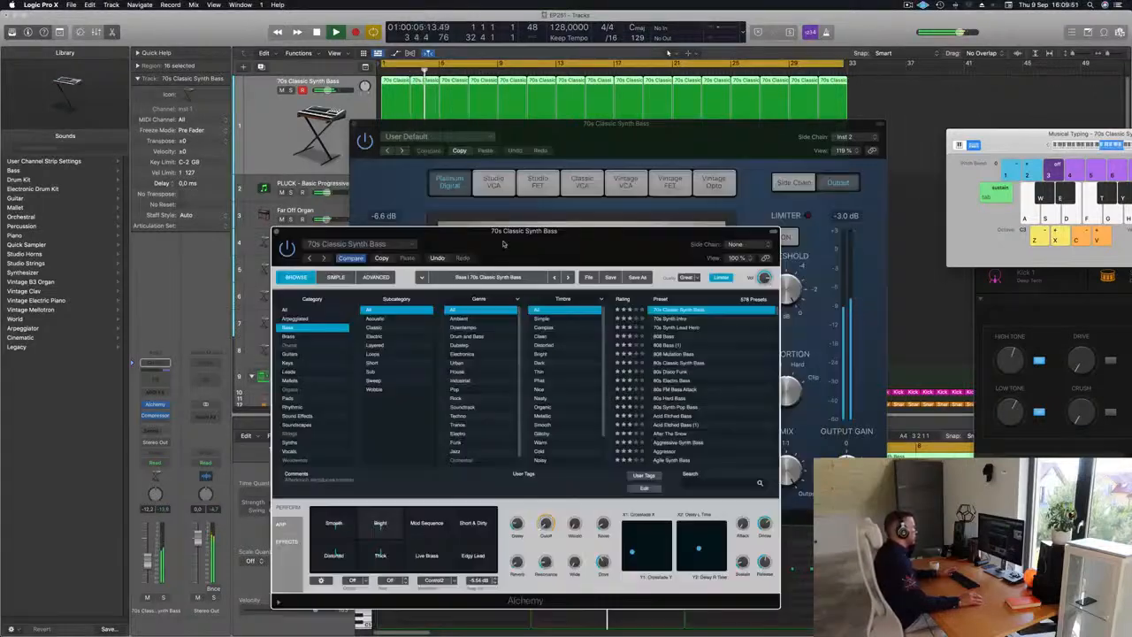
pyautogui.click(276, 232)
pyautogui.moveTo(499, 131); pyautogui.dragTo(403, 179)
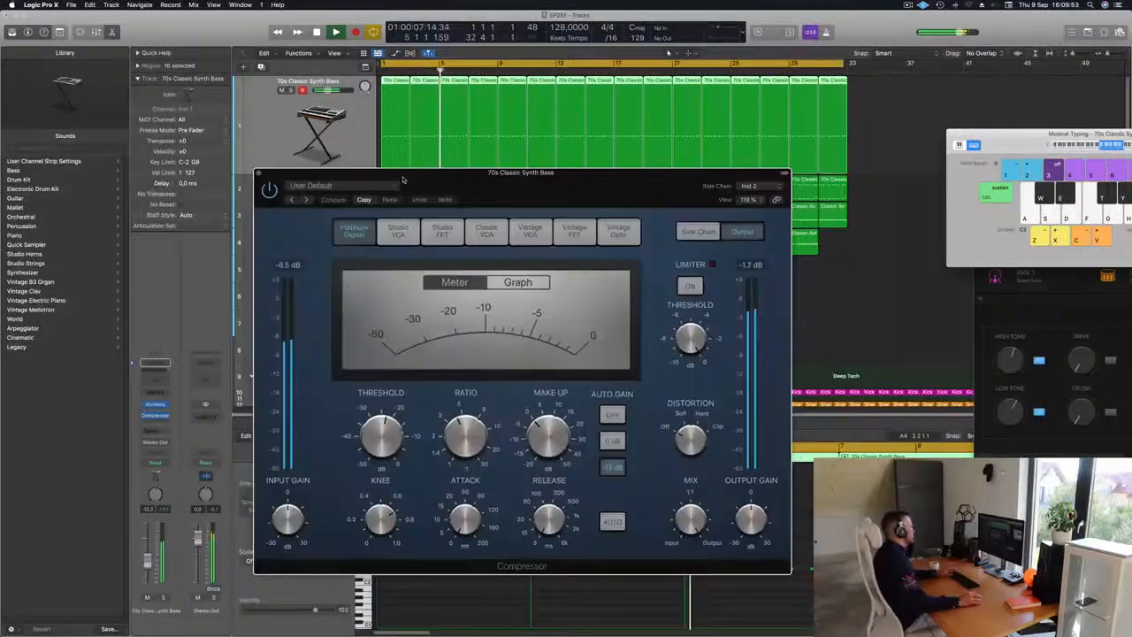
pyautogui.click(258, 173)
pyautogui.scroll(-4, 389, 270)
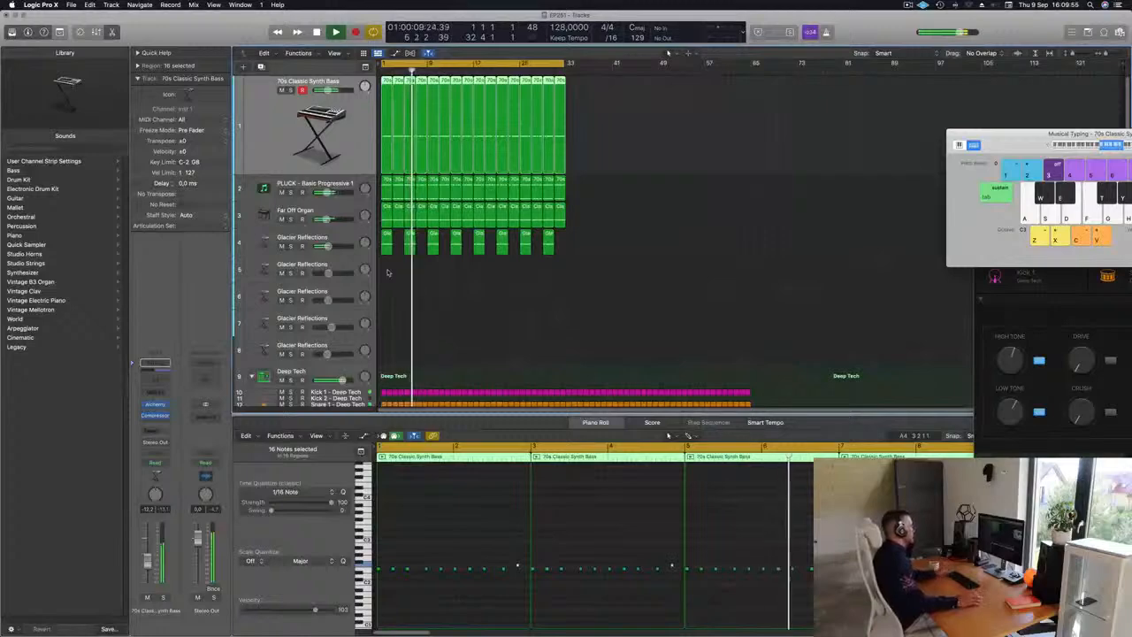
# Step: Select the second Glacier Reflections track and open its Alchemy instrument, repositioning the plugin and Musical Typing windows
pyautogui.click(336, 264)
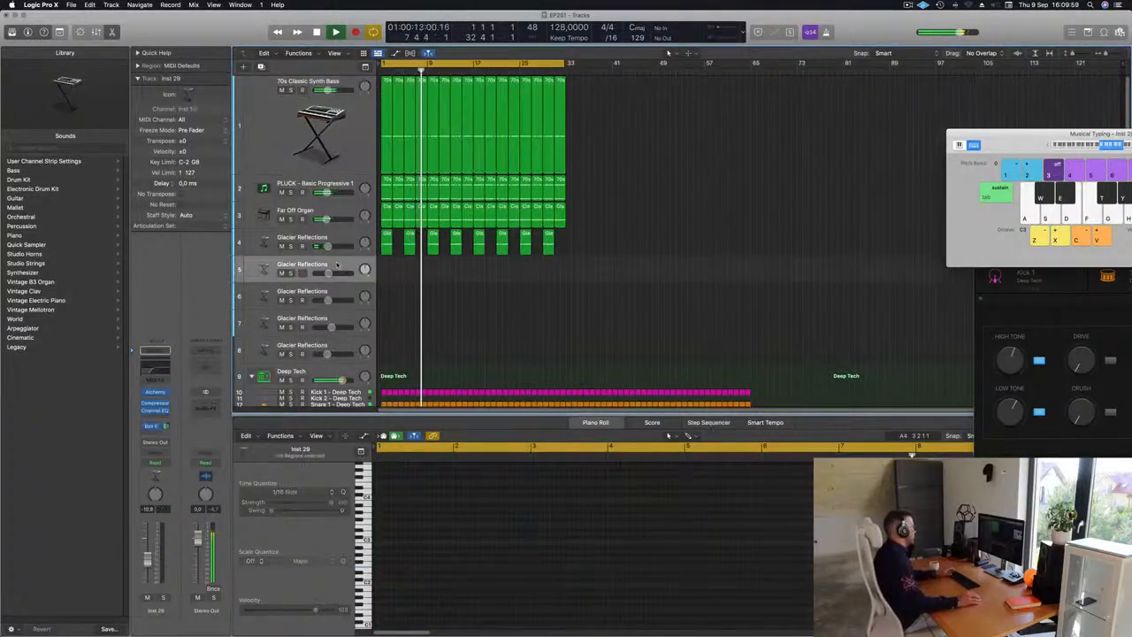
pyautogui.click(157, 394)
pyautogui.moveTo(644, 122); pyautogui.dragTo(700, 108)
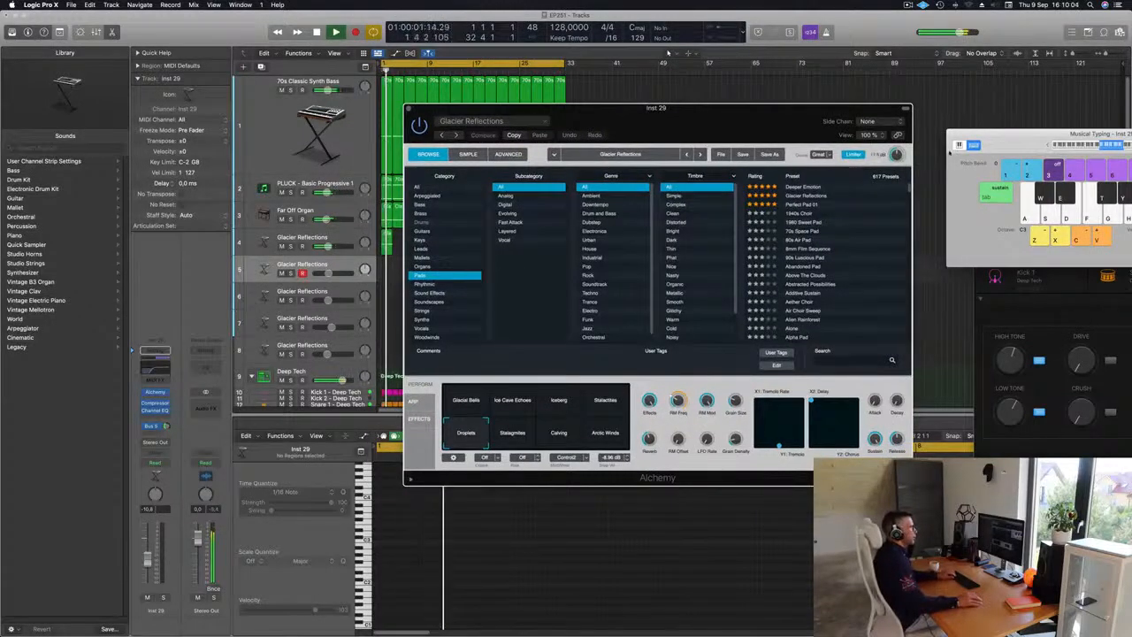
pyautogui.moveTo(999, 151); pyautogui.dragTo(939, 158)
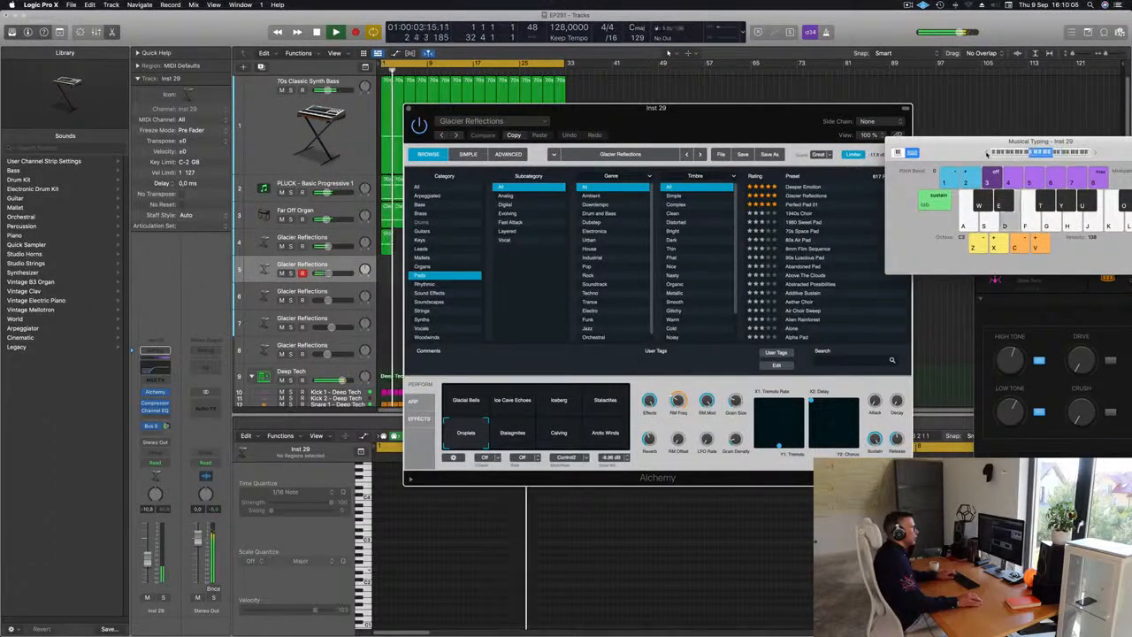
pyautogui.click(987, 154)
pyautogui.moveTo(926, 144); pyautogui.dragTo(720, 139)
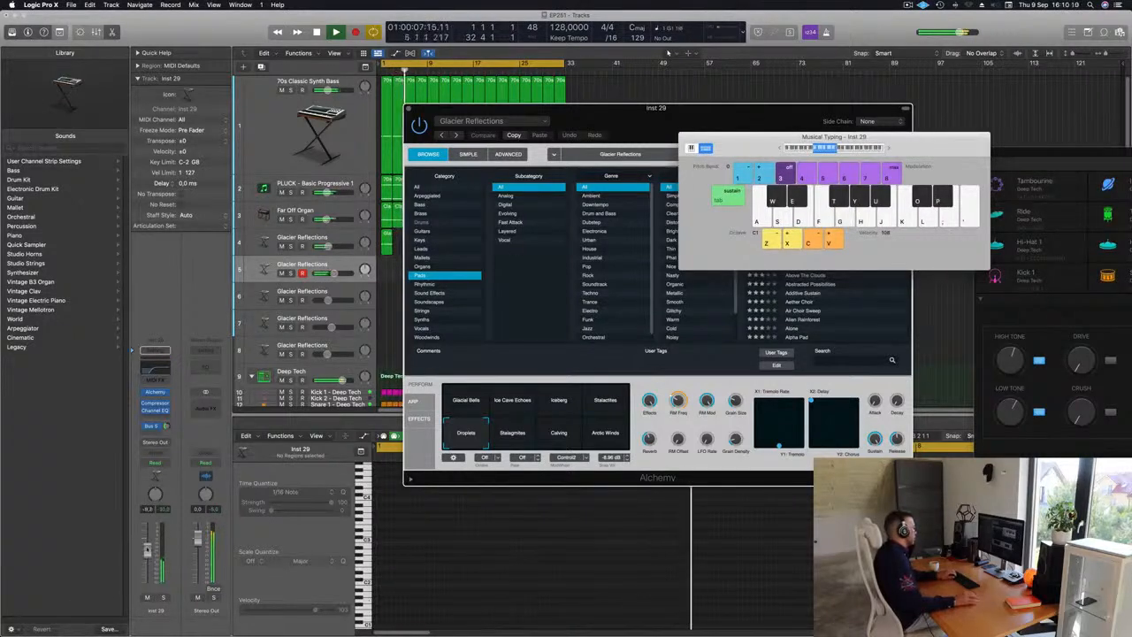
# Step: Load the Perfect Pad 01 preset in Alchemy while auditioning notes and adjusting the track's volume fader
pyautogui.press('g')
pyautogui.moveTo(148, 559); pyautogui.dragTo(148, 540)
pyautogui.press('g')
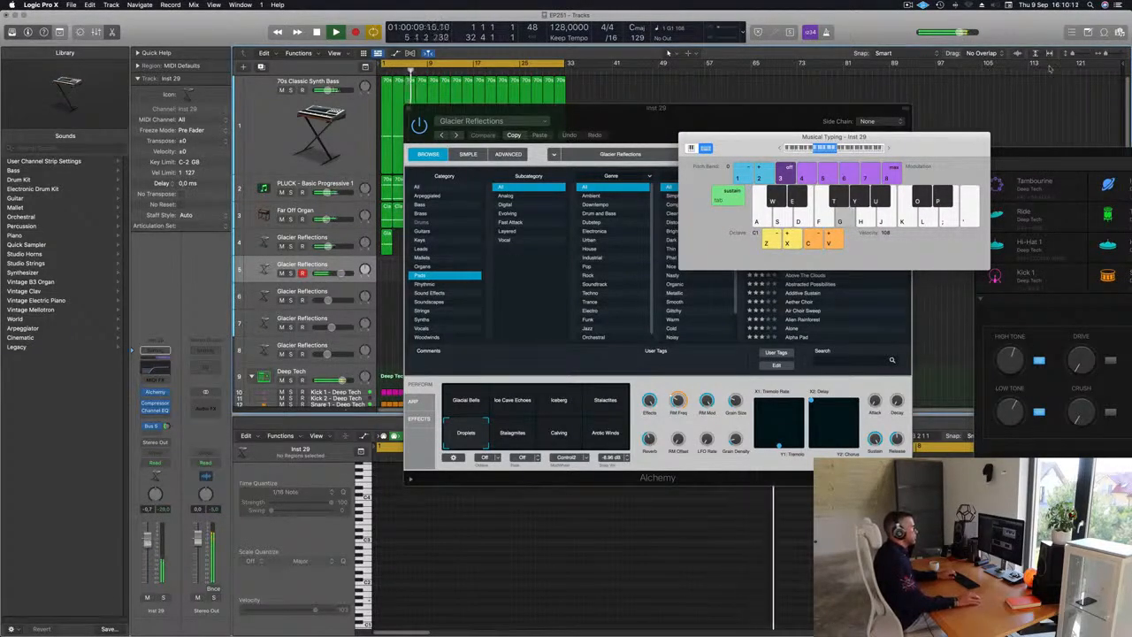
pyautogui.moveTo(741, 117); pyautogui.dragTo(779, 135)
pyautogui.click(649, 239)
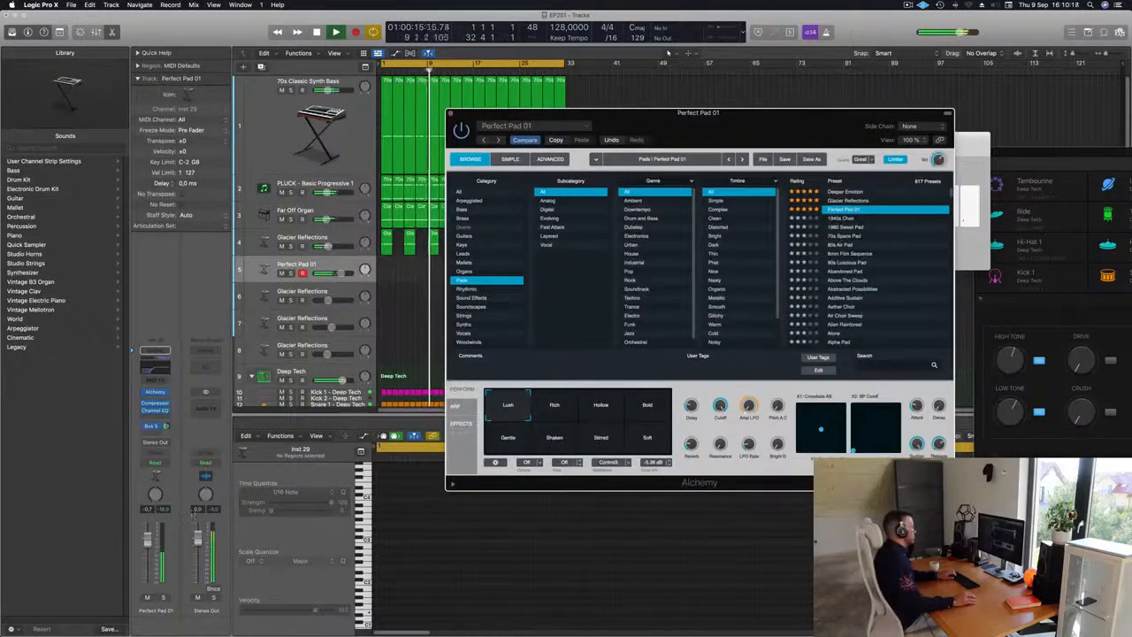
pyautogui.moveTo(148, 542); pyautogui.dragTo(148, 547)
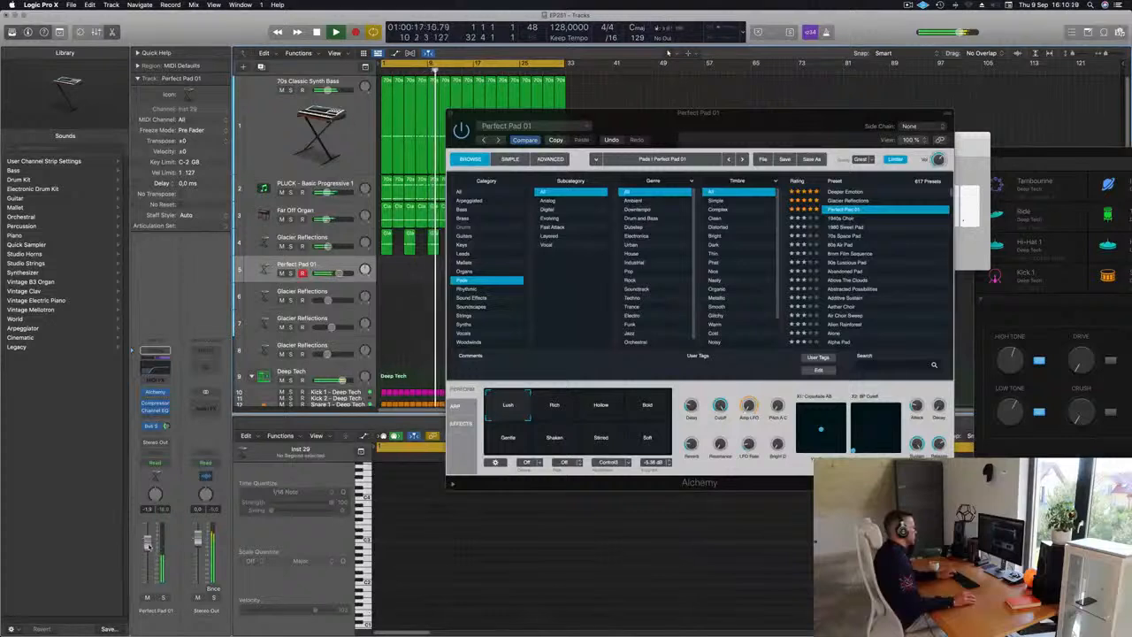
# Step: Record a pad part on the Perfect Pad 01 track while the arrangement plays
pyautogui.press('space')
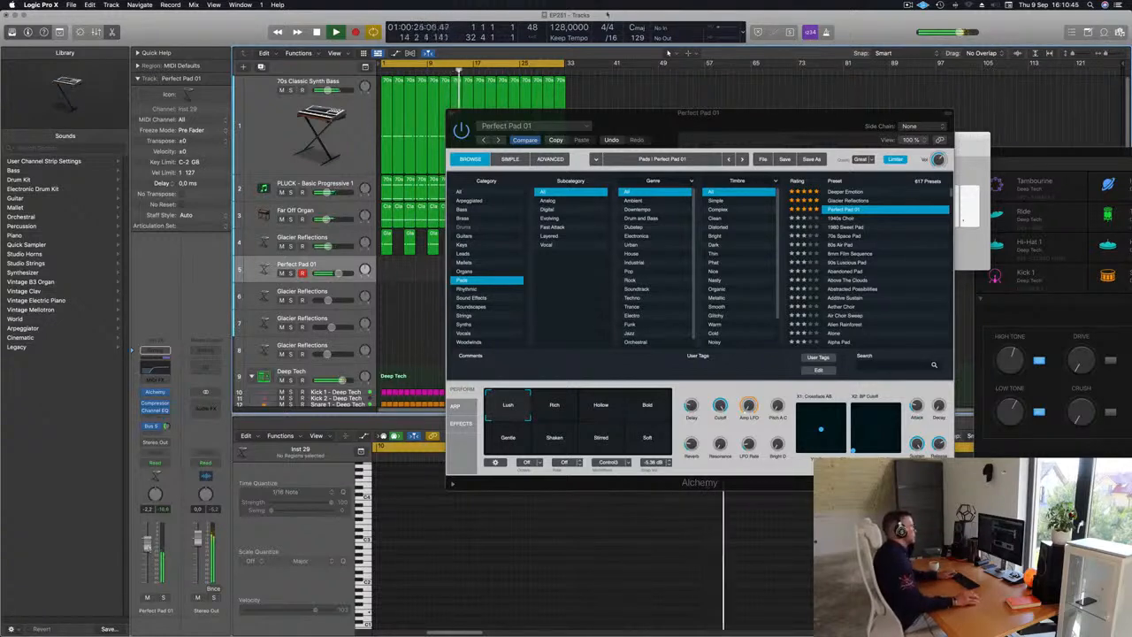
pyautogui.moveTo(811, 117); pyautogui.dragTo(1086, 133)
pyautogui.press('space')
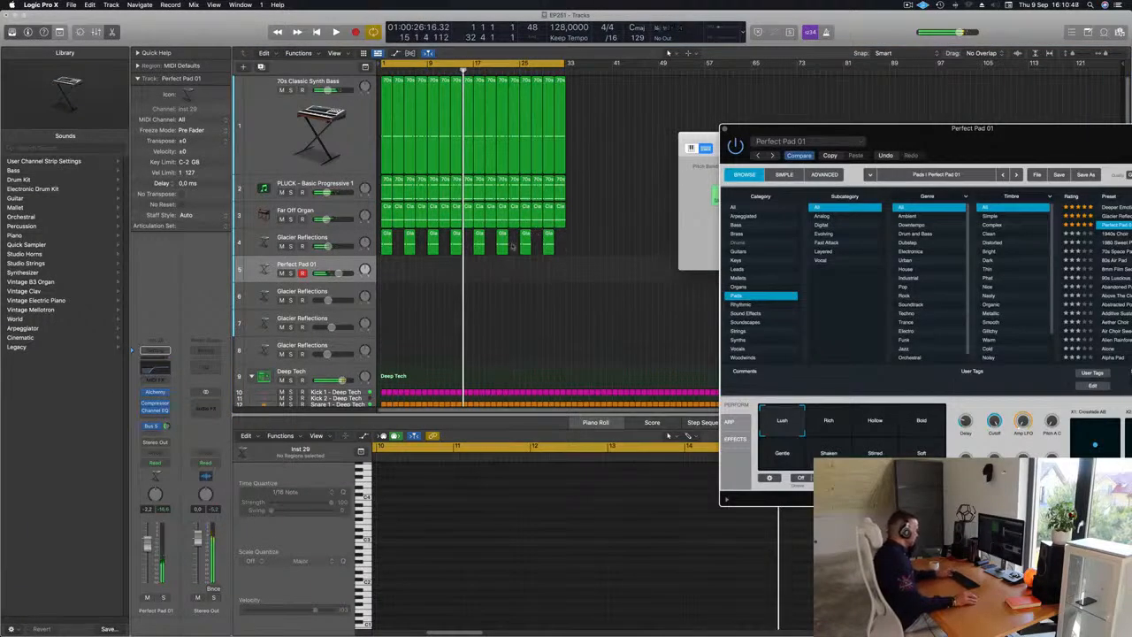
pyautogui.press('space')
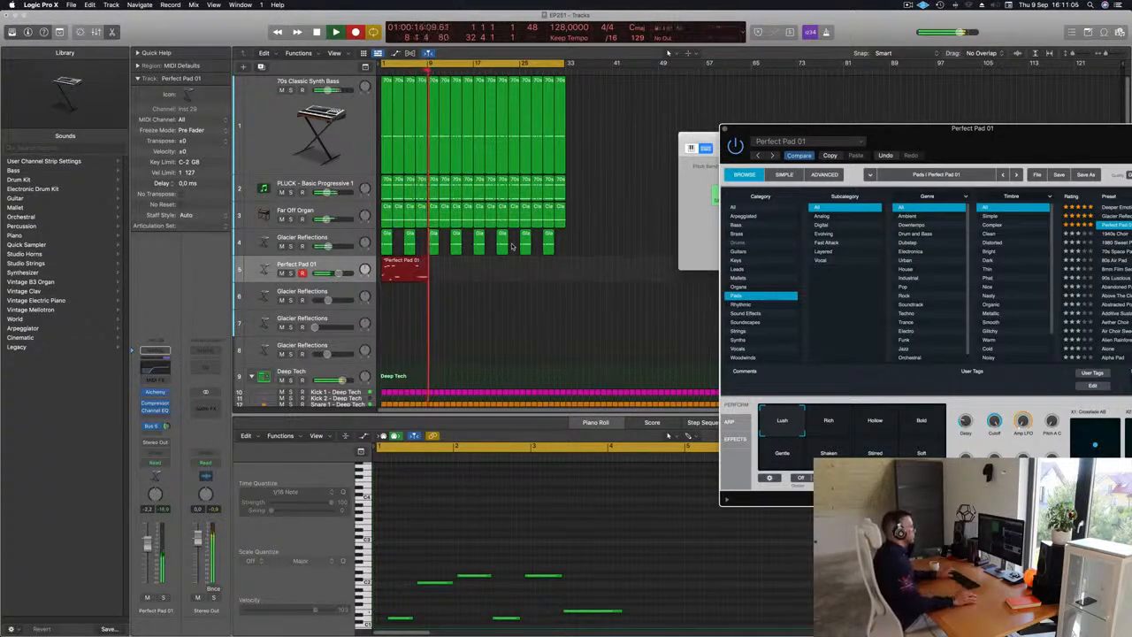
pyautogui.press('space')
# Step: Delete the unwanted part of the recorded pad region and move the remaining region to bar 1
pyautogui.click(399, 266)
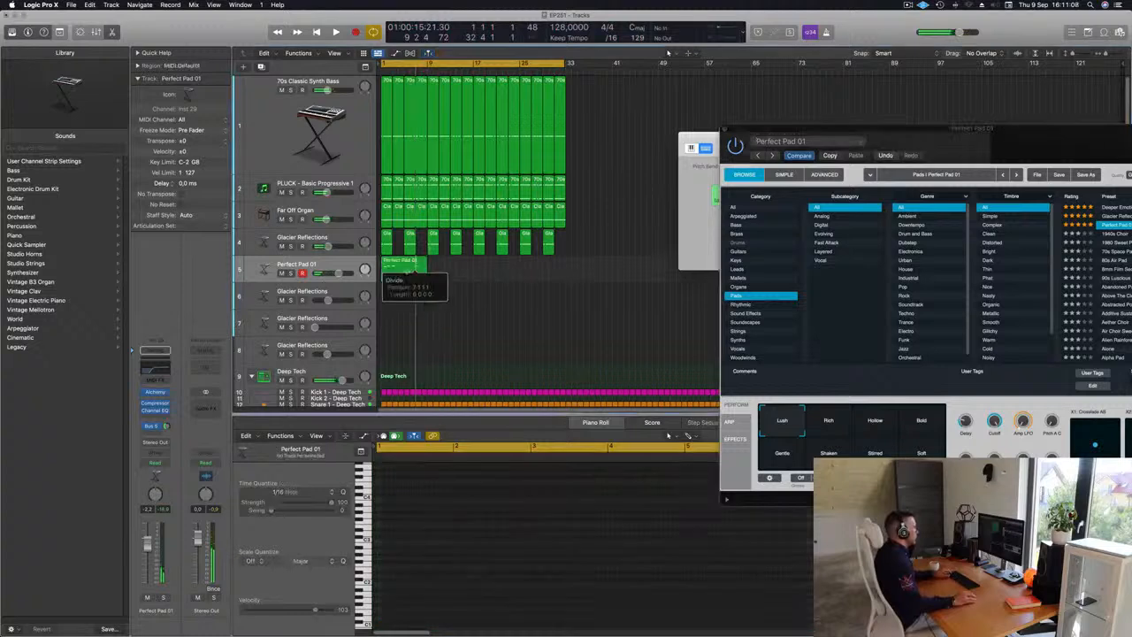
pyautogui.press('Delete')
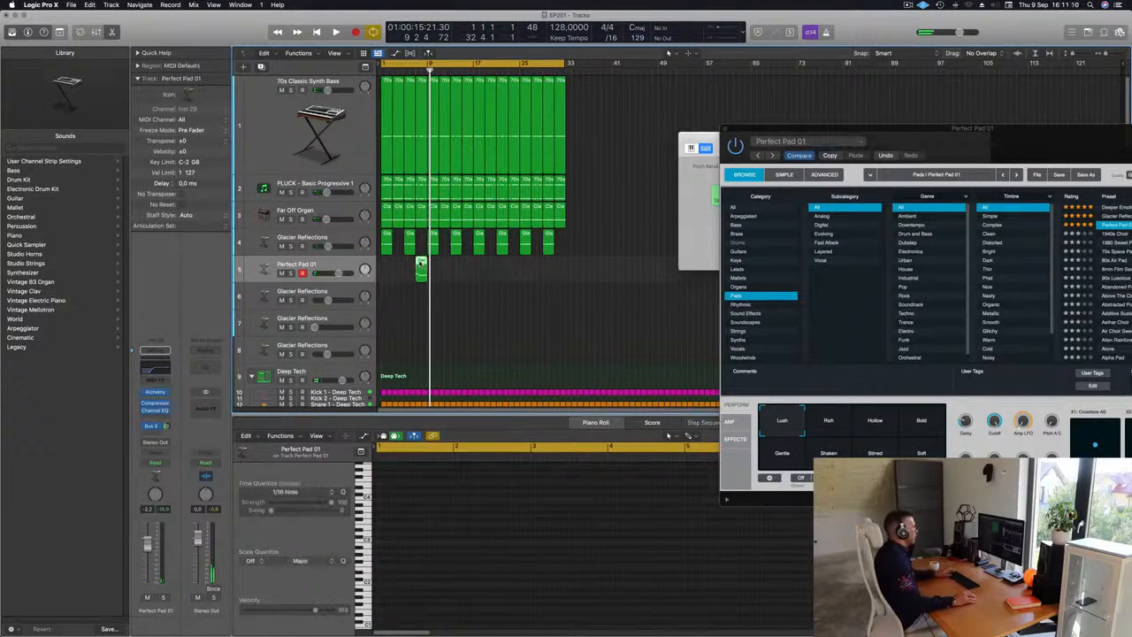
pyautogui.moveTo(422, 269); pyautogui.dragTo(387, 269)
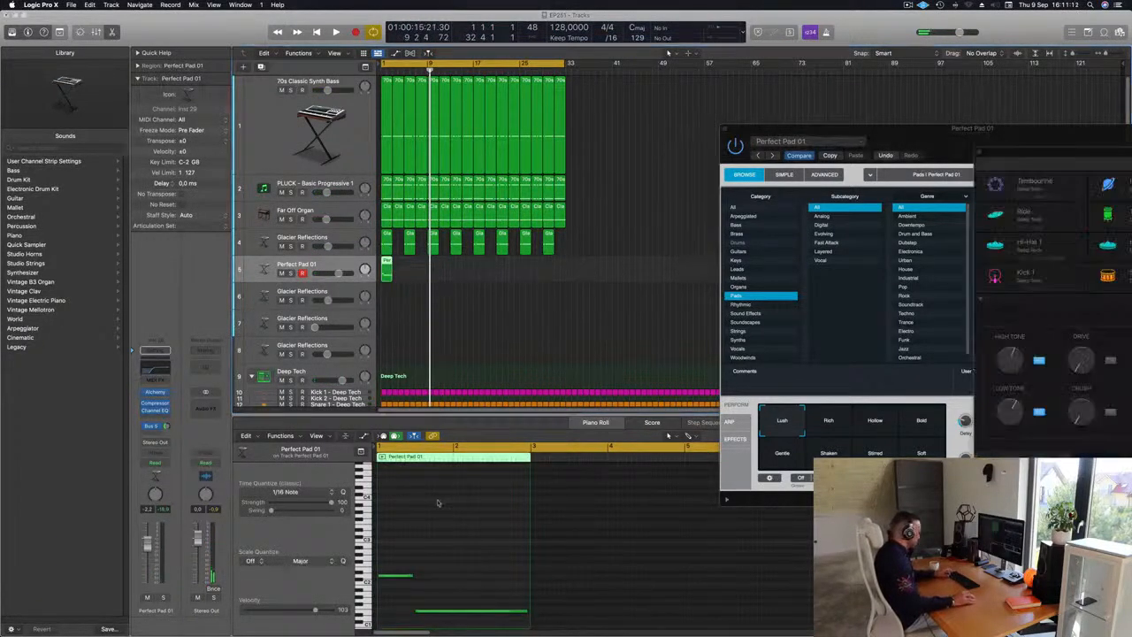
# Step: Decline the incoming FaceTime call and inspect the pad region's notes during playback
pyautogui.press('super+k')
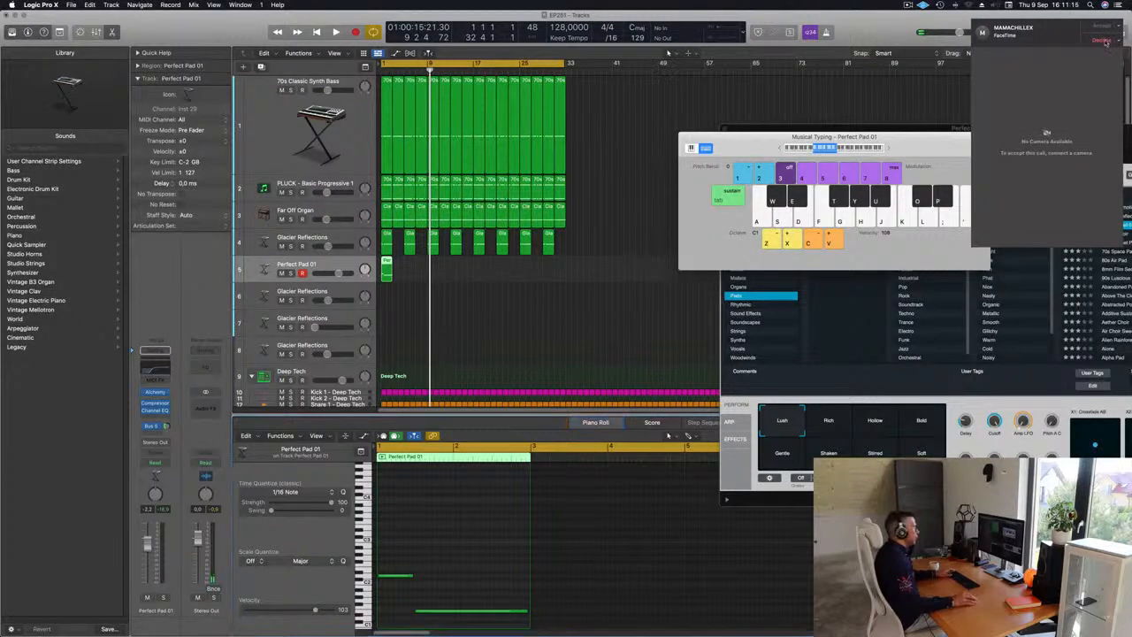
pyautogui.click(1097, 43)
pyautogui.click(396, 272)
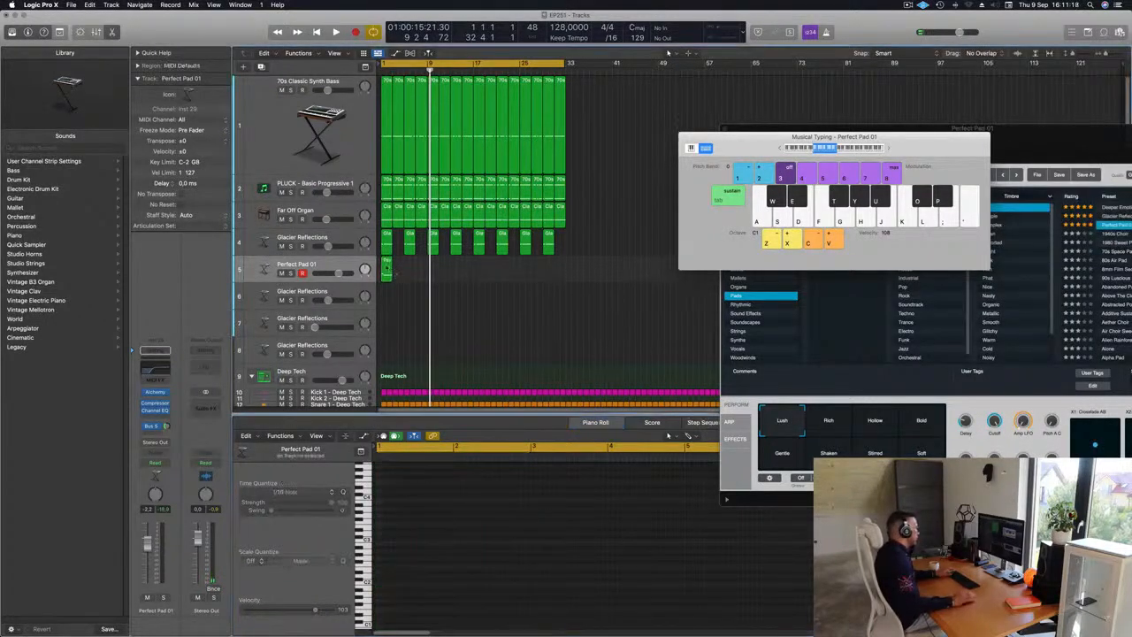
pyautogui.click(387, 268)
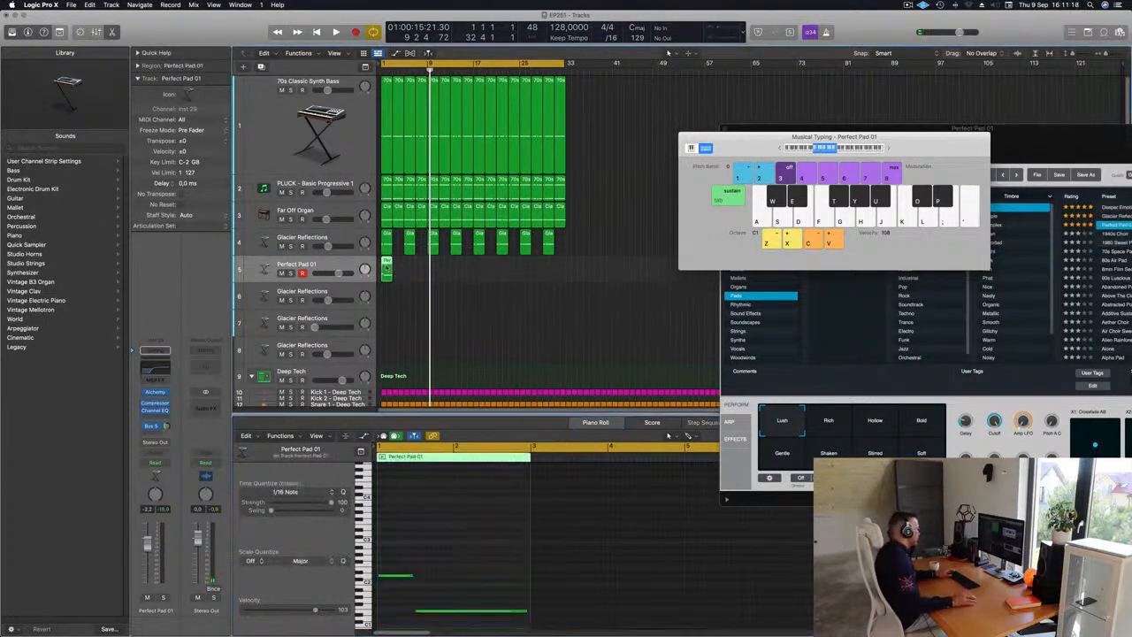
pyautogui.click(403, 576)
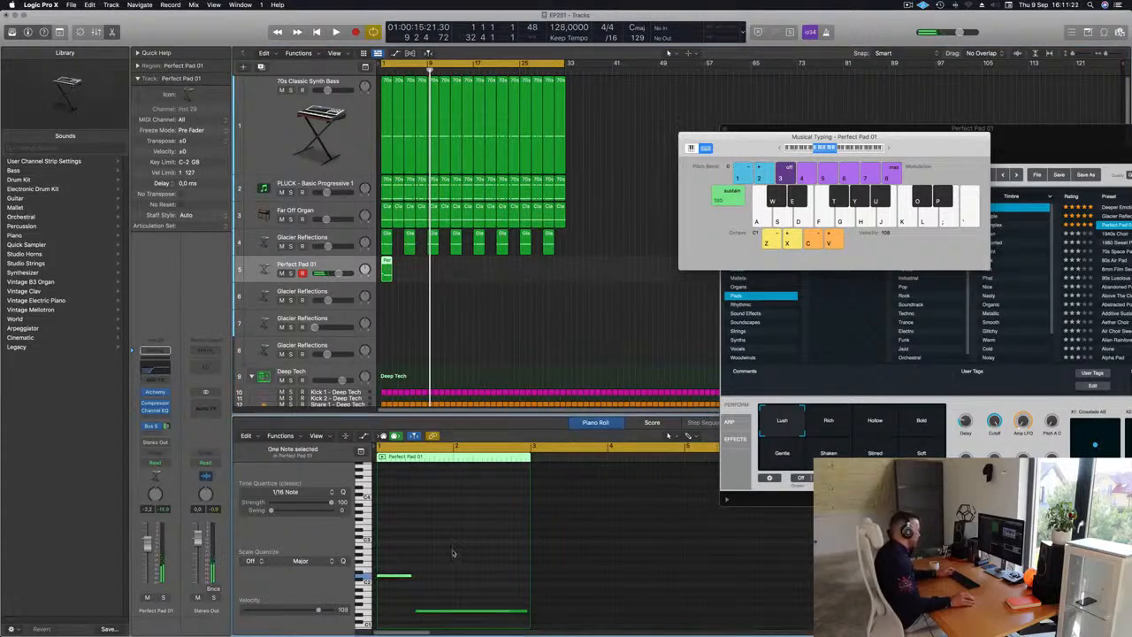
pyautogui.press('space')
pyautogui.click(453, 289)
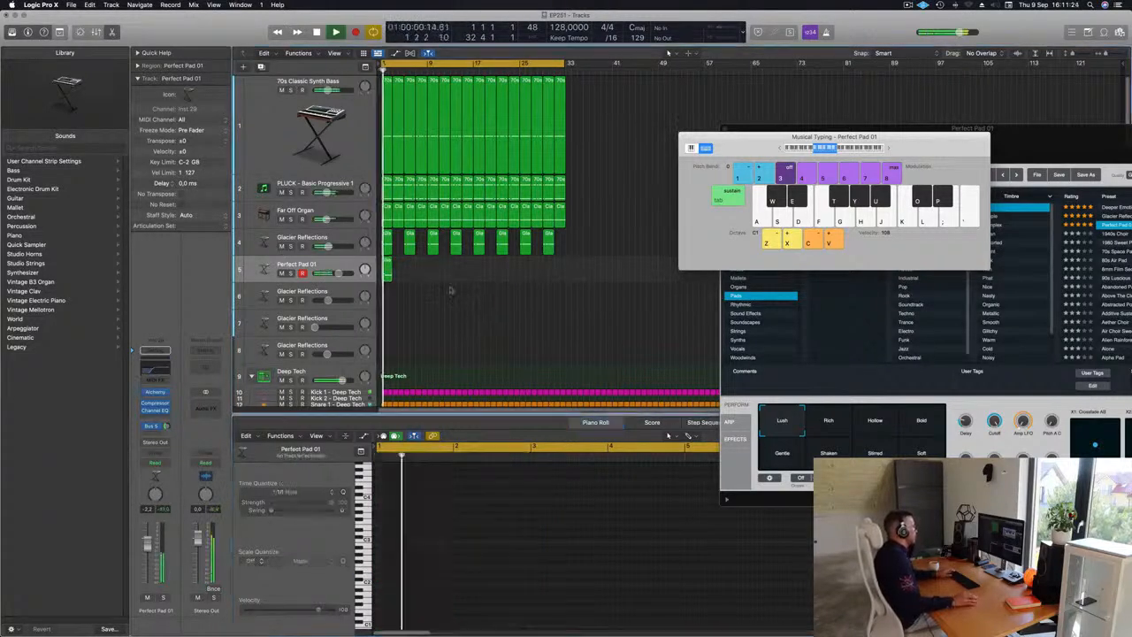
# Step: Repeat the pad region eight times along the Perfect Pad 01 track
pyautogui.click(387, 270)
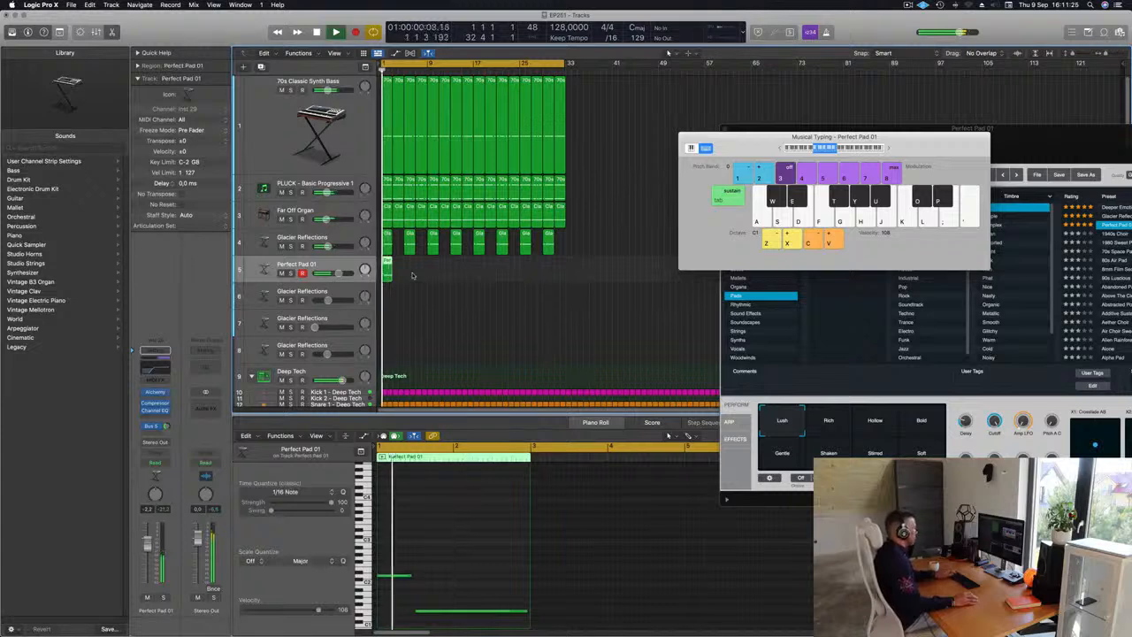
pyautogui.press('super+r')
pyautogui.press('super+r')
pyautogui.press('super+r')
pyautogui.press('super+r')
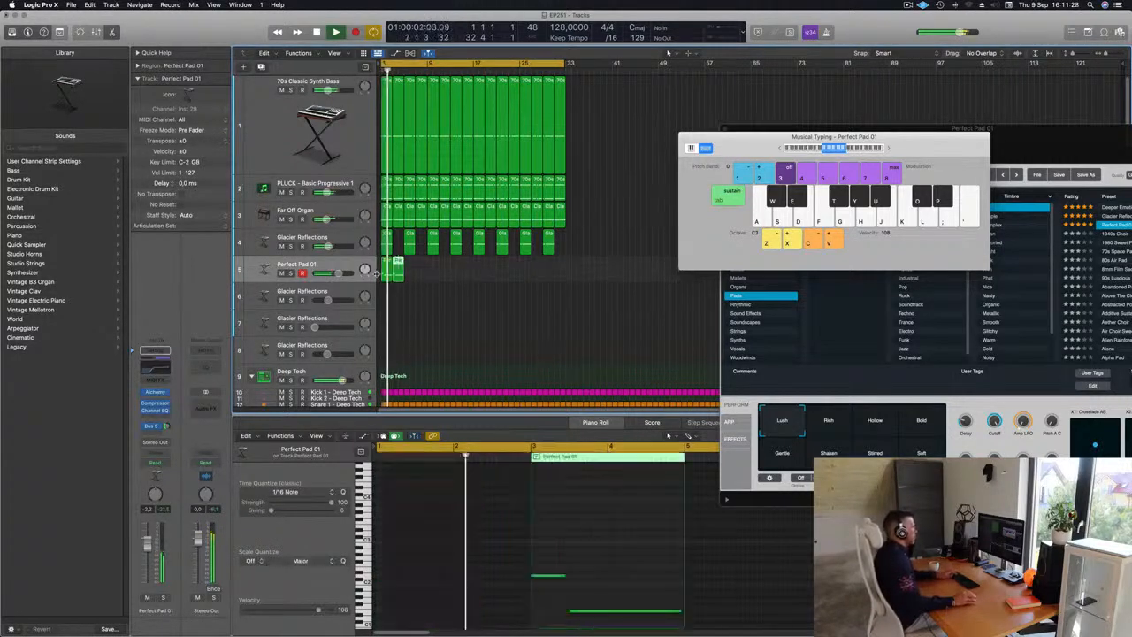
pyautogui.press('super+r')
pyautogui.press('super+r')
pyautogui.press('super+r')
pyautogui.press('super+r')
pyautogui.press('super+r')
pyautogui.press('super+r')
pyautogui.press('super+r')
pyautogui.press('super+r')
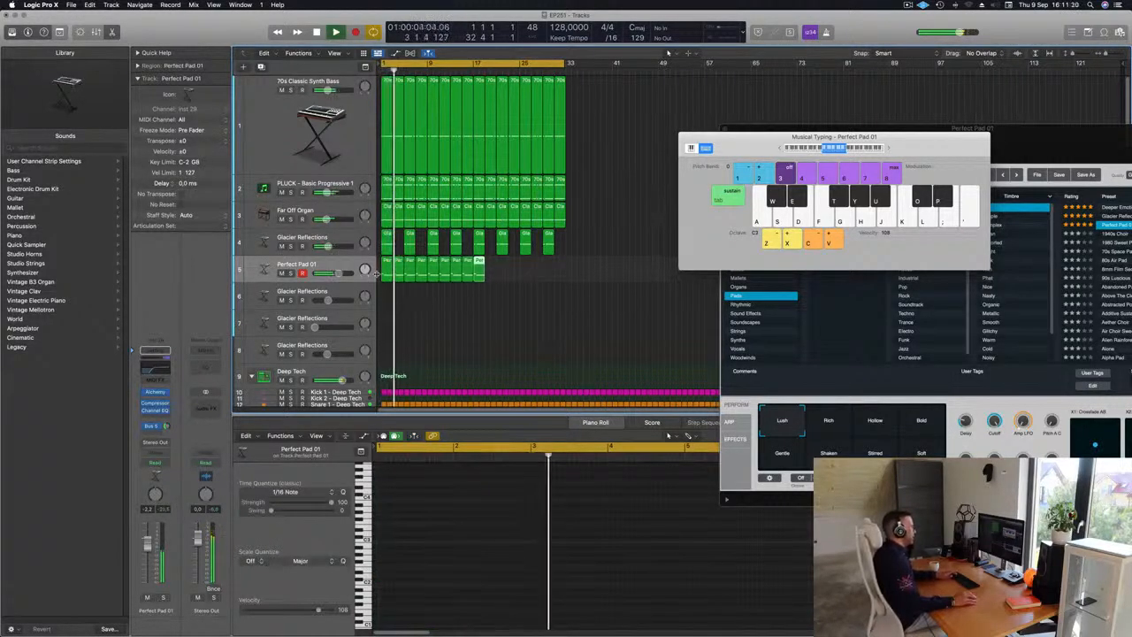
pyautogui.press('super+r')
pyautogui.press('super+r')
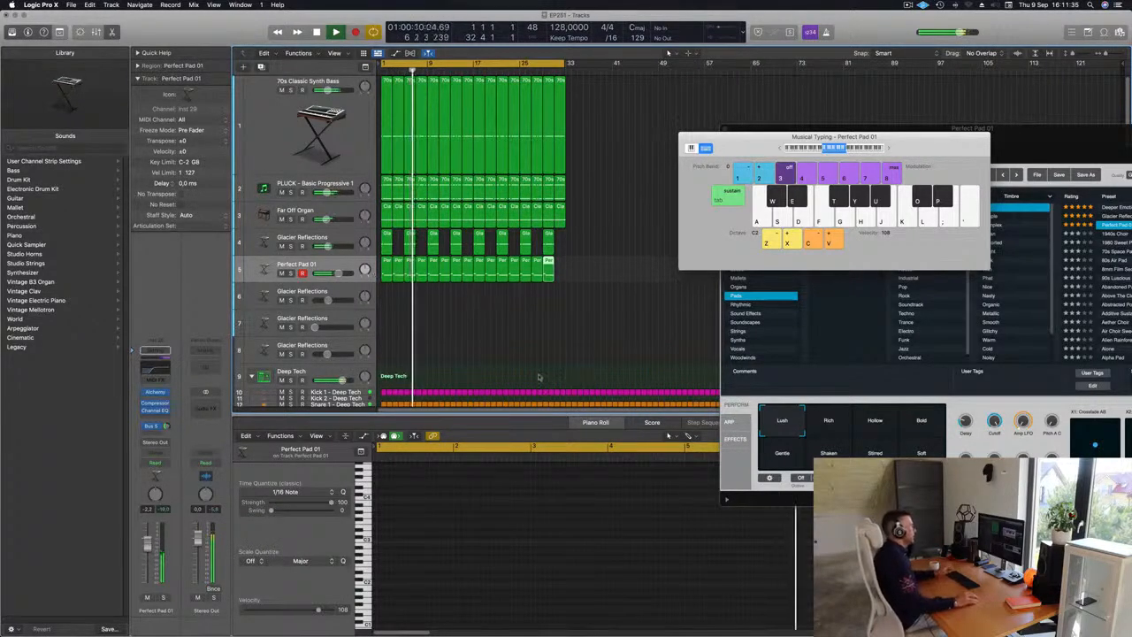
pyautogui.click(468, 332)
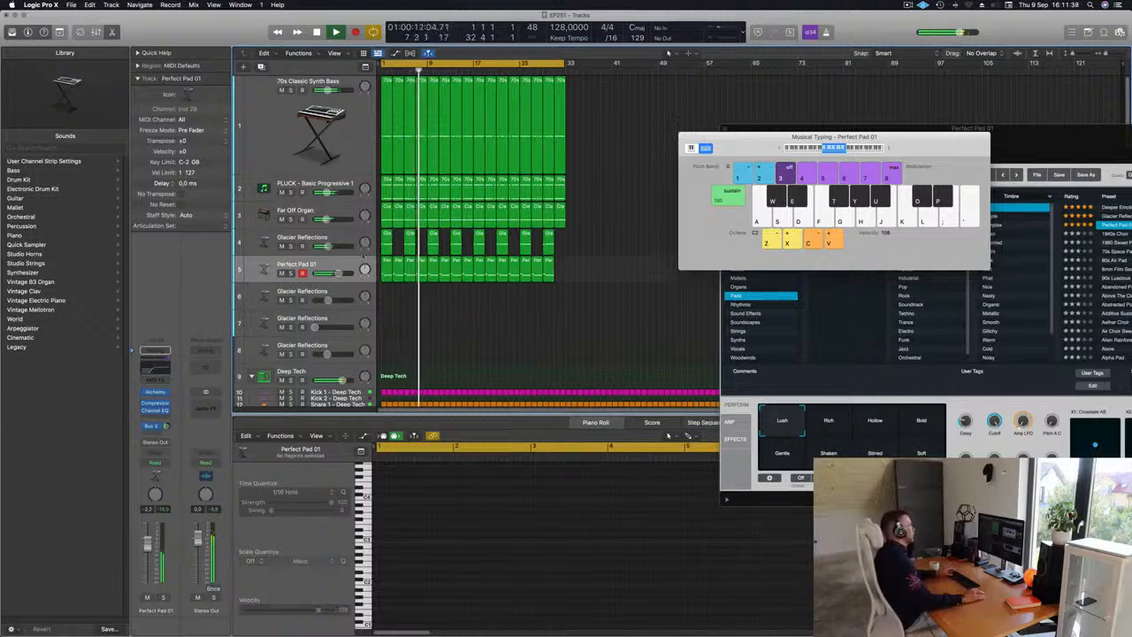
# Step: Play back all the pad regions and review the pad's Alchemy instrument before closing it
pyautogui.click(325, 265)
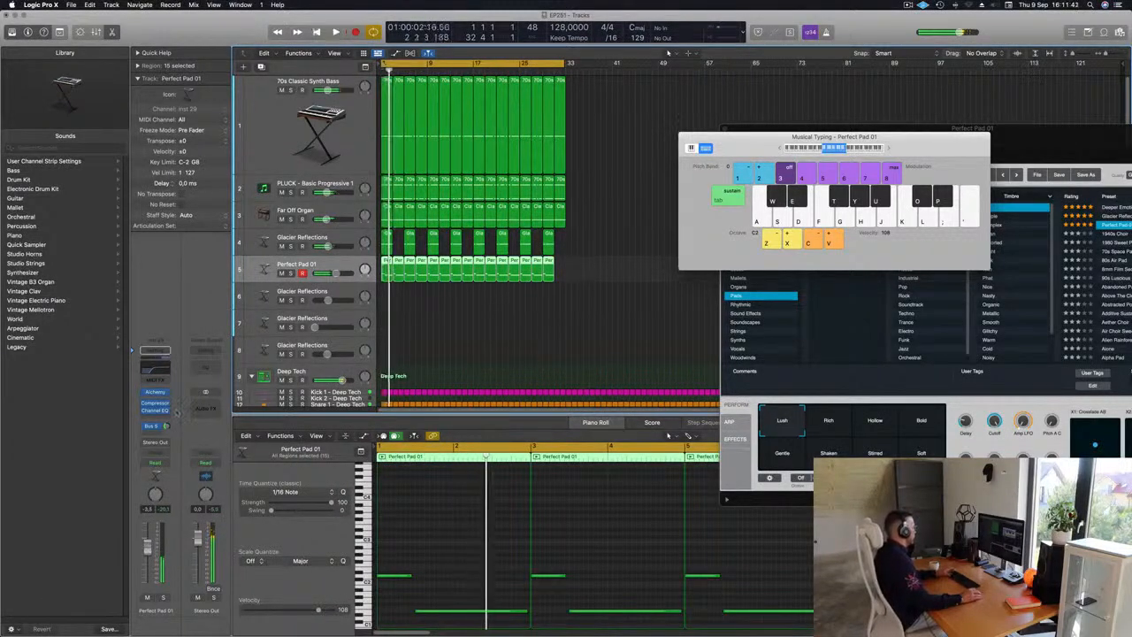
pyautogui.press('space')
pyautogui.click(156, 394)
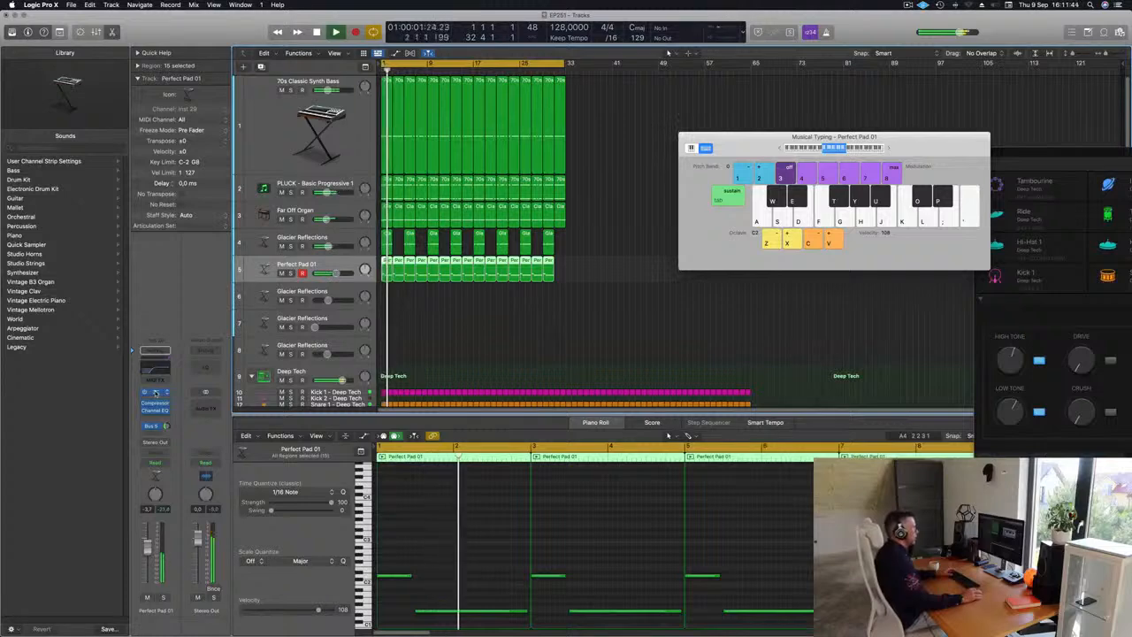
pyautogui.click(156, 393)
pyautogui.moveTo(959, 138); pyautogui.dragTo(567, 136)
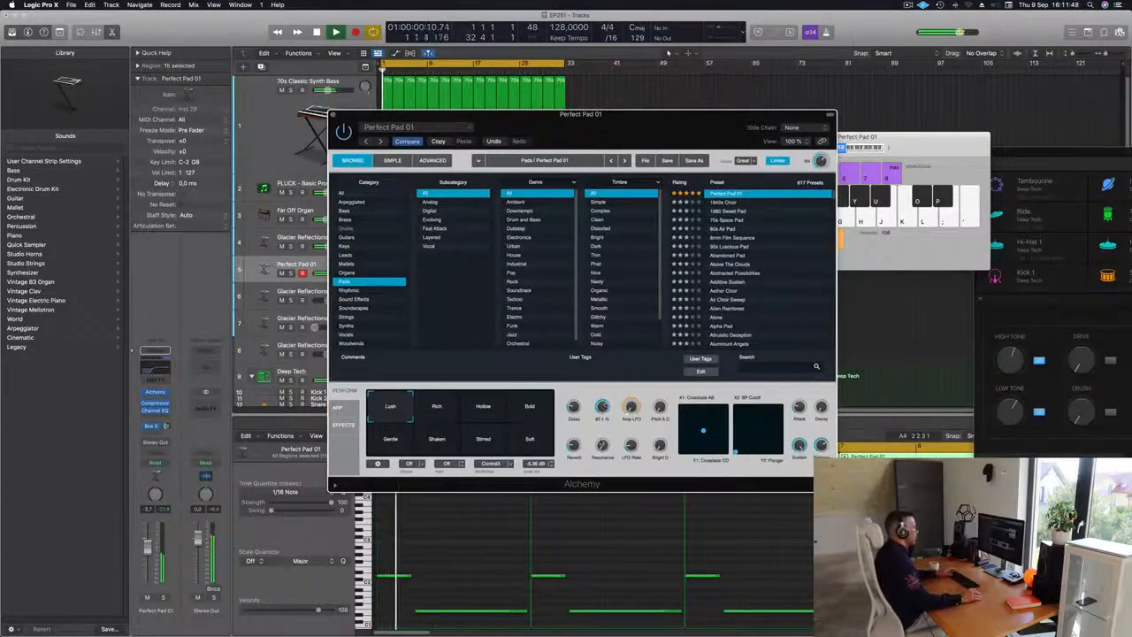
pyautogui.moveTo(609, 465); pyautogui.dragTo(603, 375)
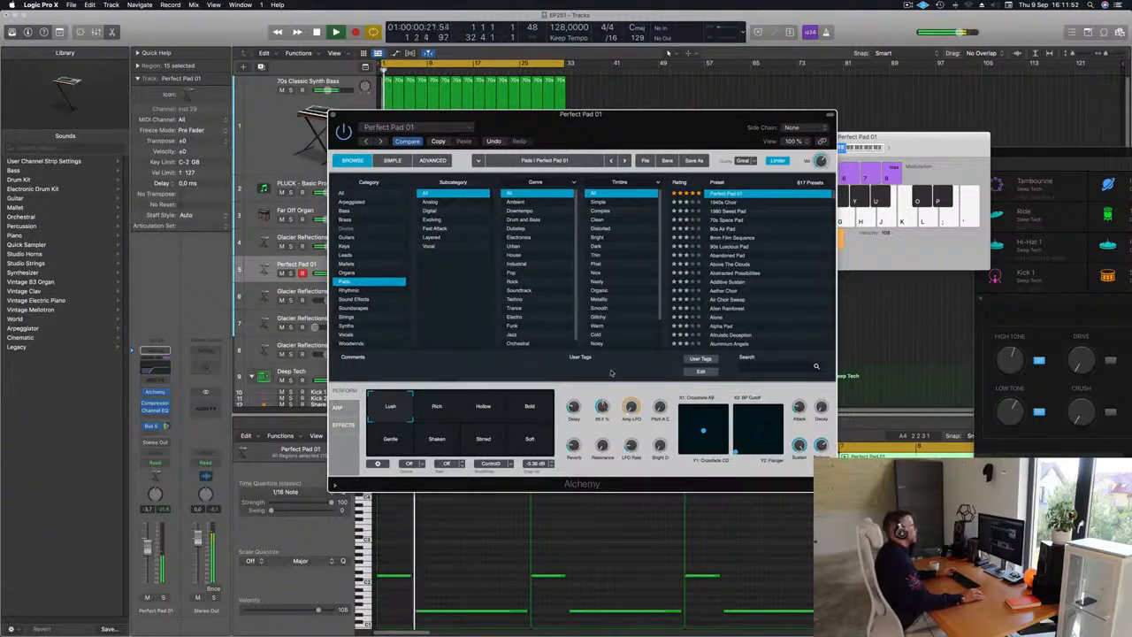
pyautogui.moveTo(600, 118); pyautogui.dragTo(462, 227)
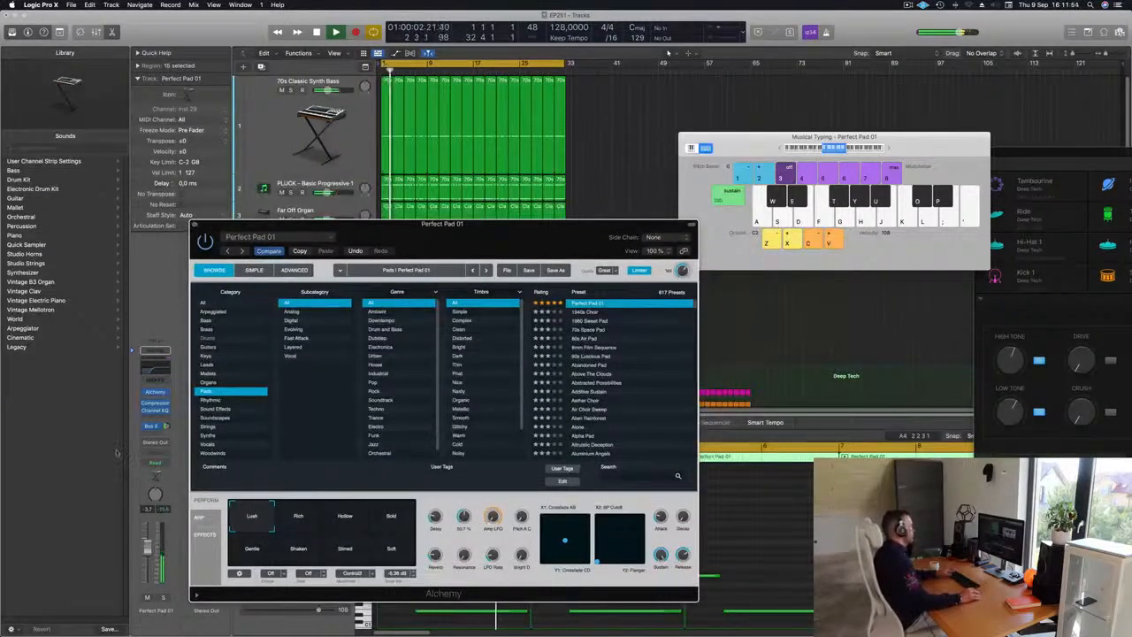
pyautogui.click(194, 224)
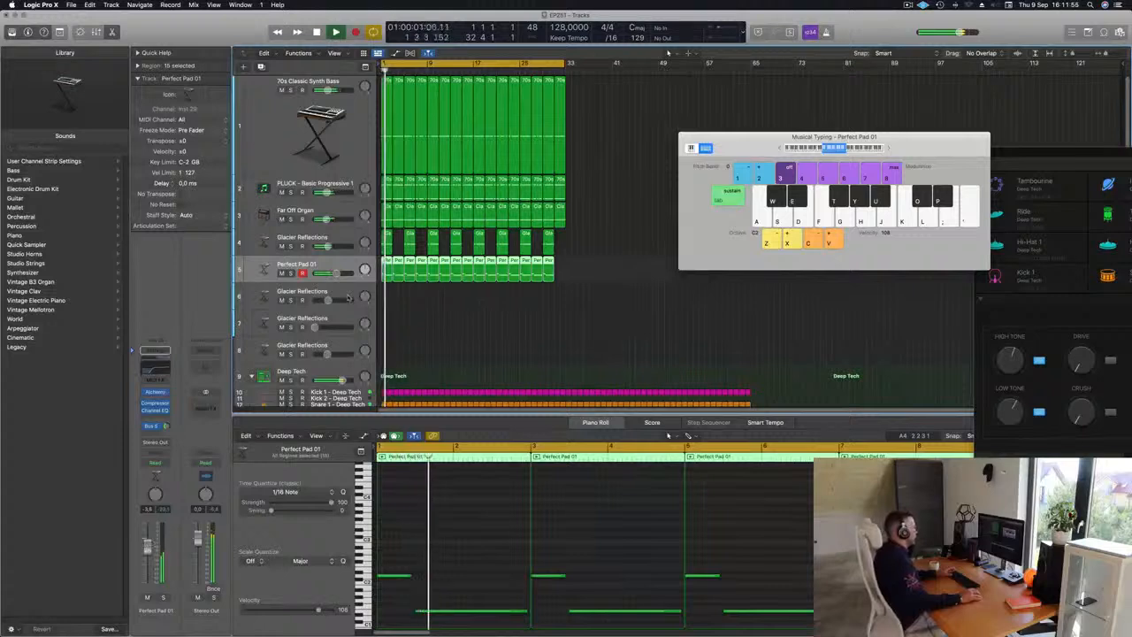
# Step: Repeat the final pad region once more so the part reaches bar 33
pyautogui.click(524, 323)
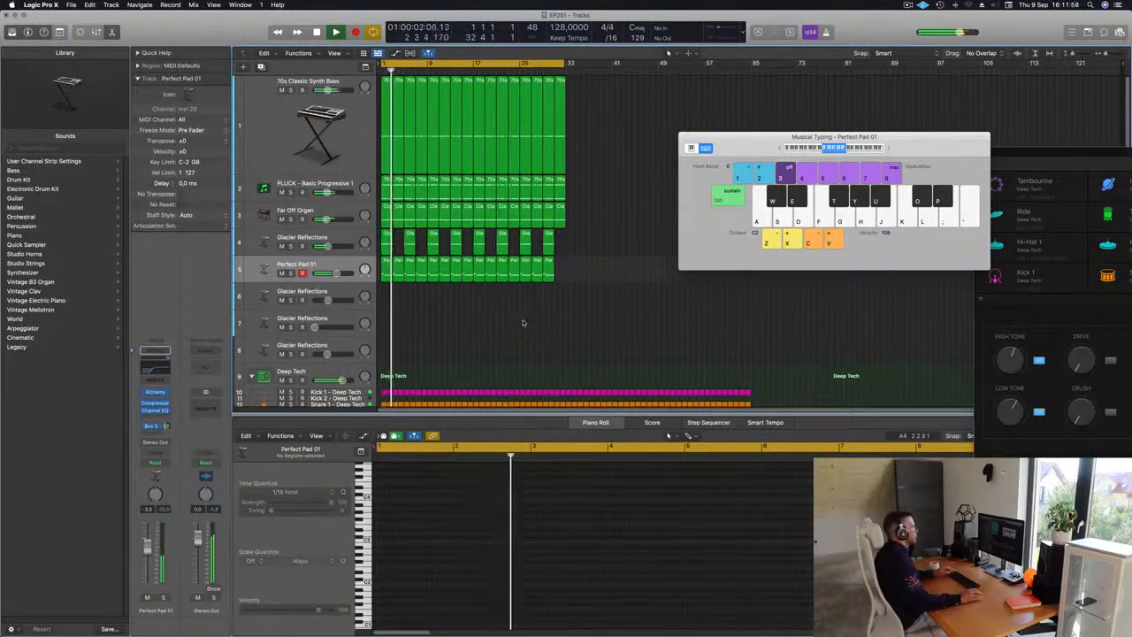
pyautogui.moveTo(576, 264); pyautogui.dragTo(552, 277)
pyautogui.press('super+r')
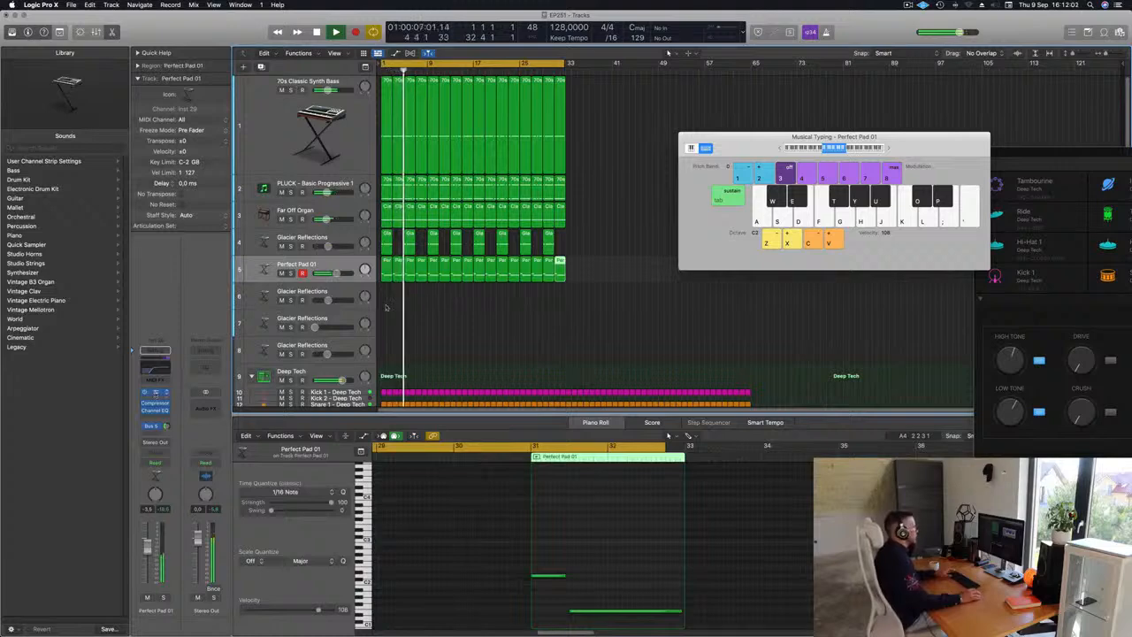
pyautogui.click(155, 393)
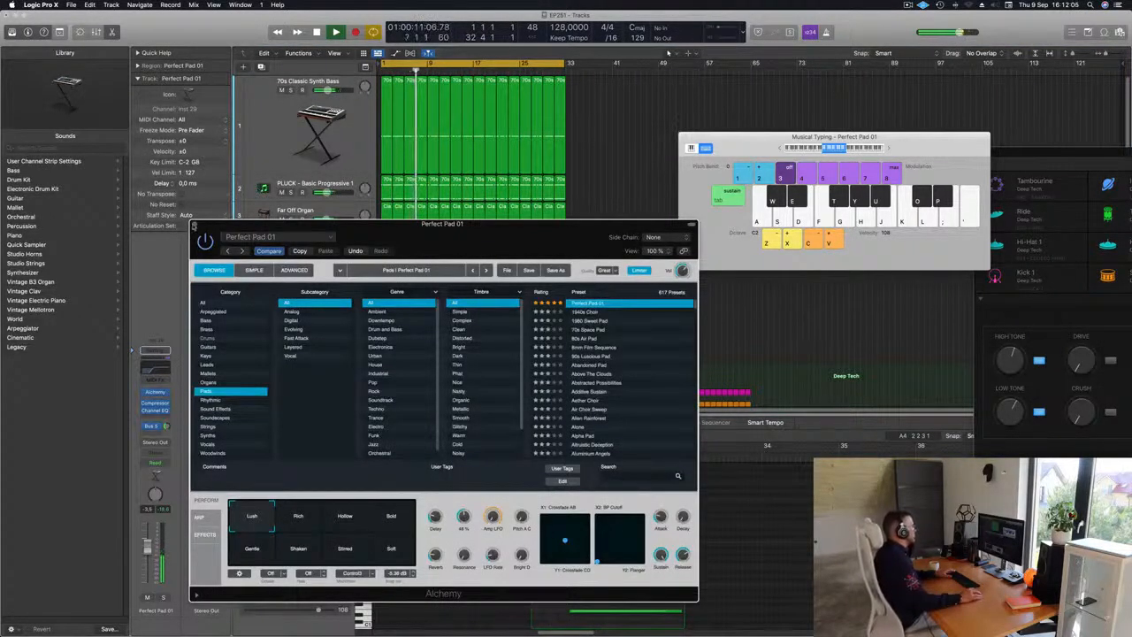
pyautogui.click(195, 225)
pyautogui.click(611, 331)
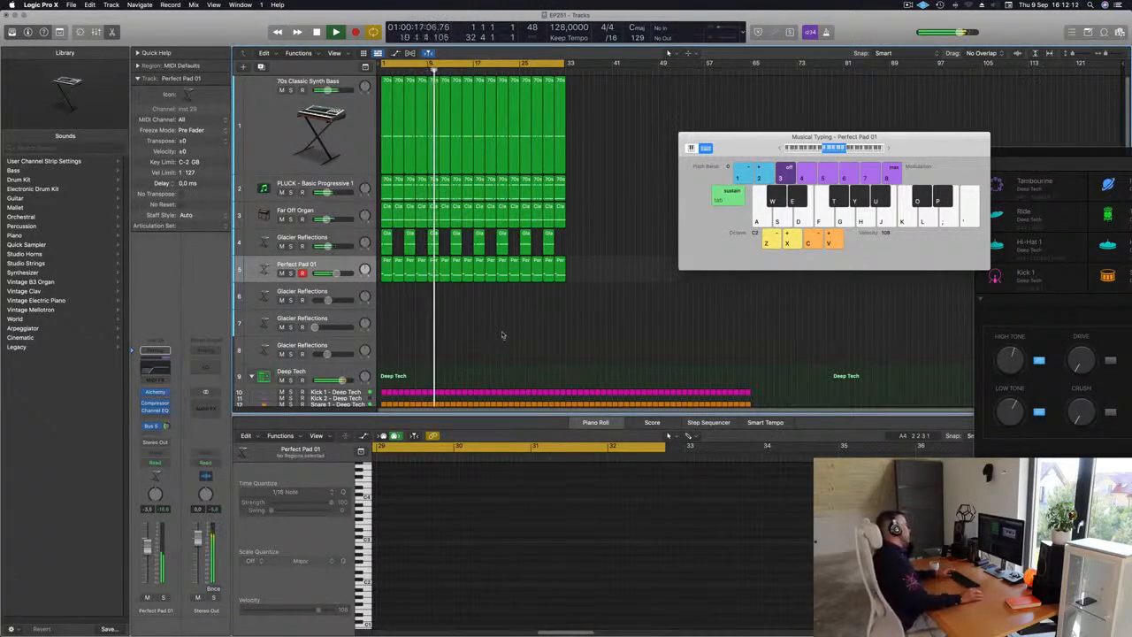
# Step: Select the last Glacier Reflections track and open its Alchemy instrument
pyautogui.click(343, 343)
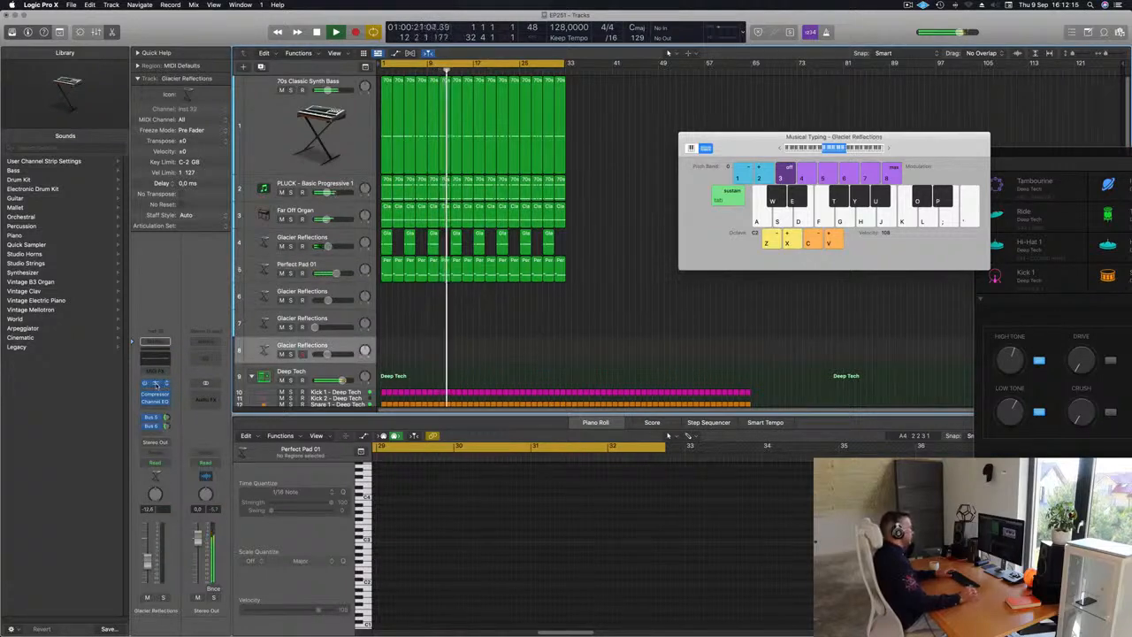
pyautogui.click(154, 384)
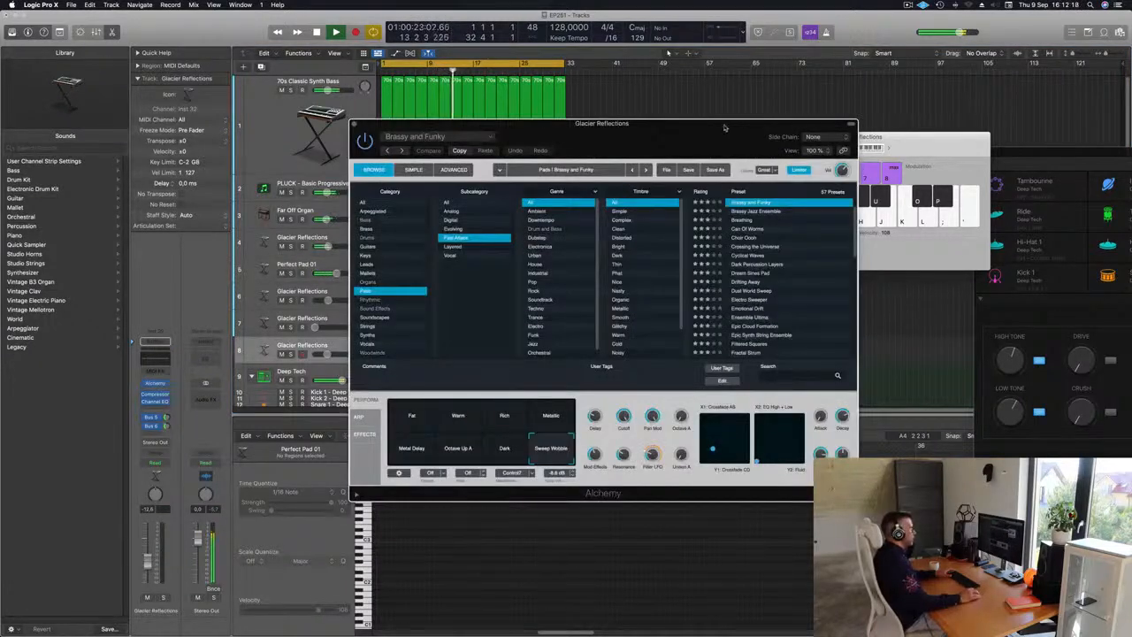
# Step: Select the Warm performance snapshot in the Glacier Reflections Alchemy pad while auditioning notes with Musical Typing
pyautogui.moveTo(724, 128); pyautogui.dragTo(748, 234)
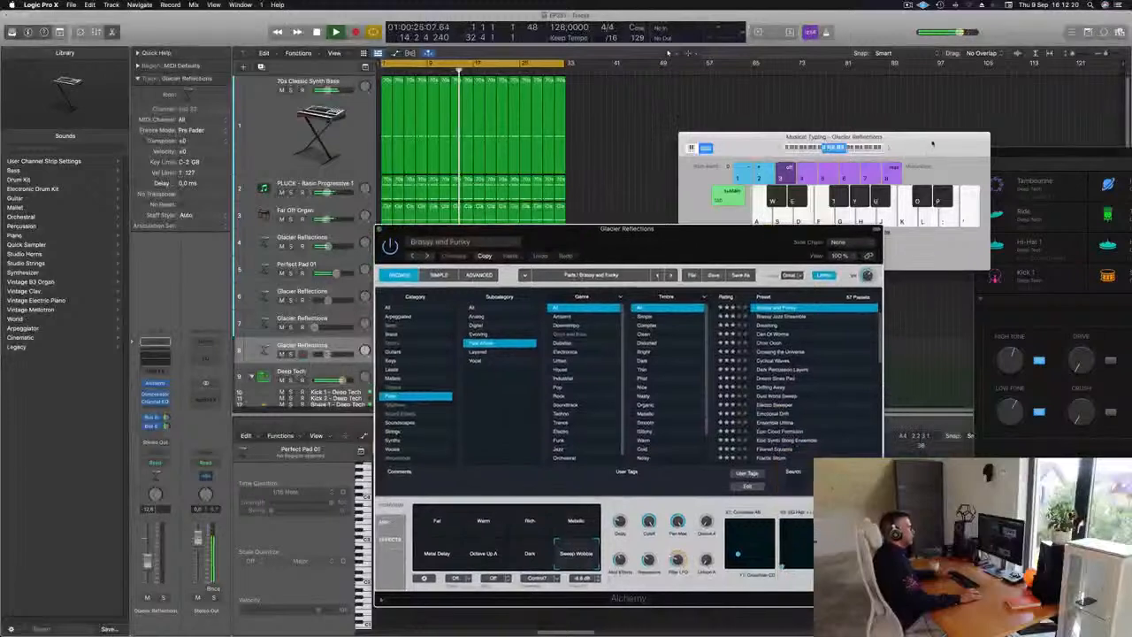
pyautogui.moveTo(933, 143); pyautogui.dragTo(945, 139)
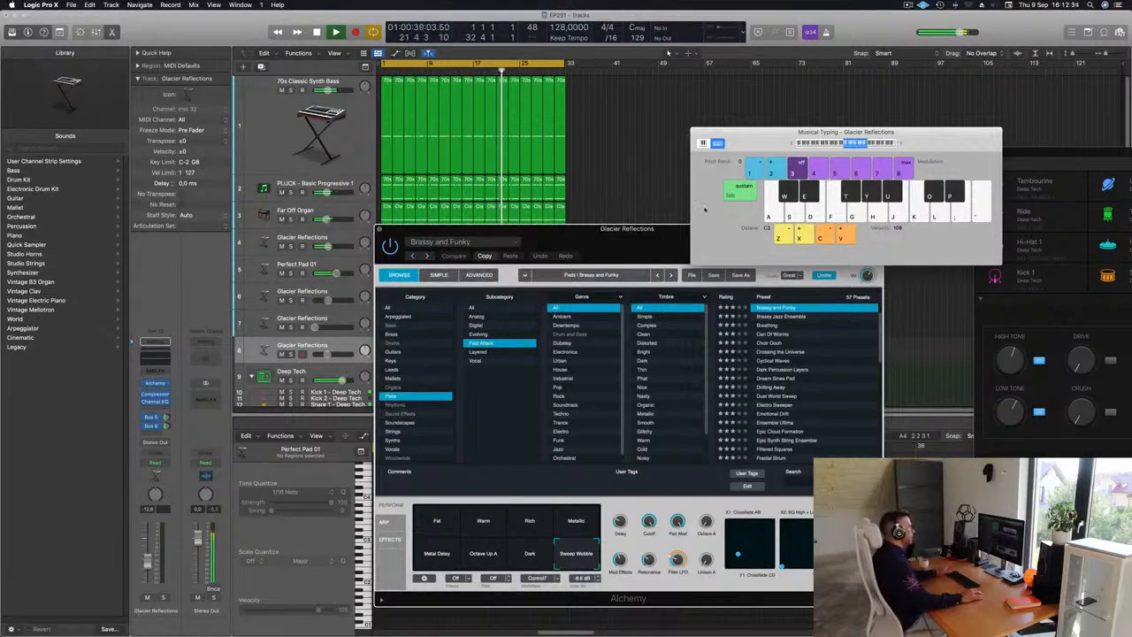
pyautogui.moveTo(563, 244); pyautogui.dragTo(593, 227)
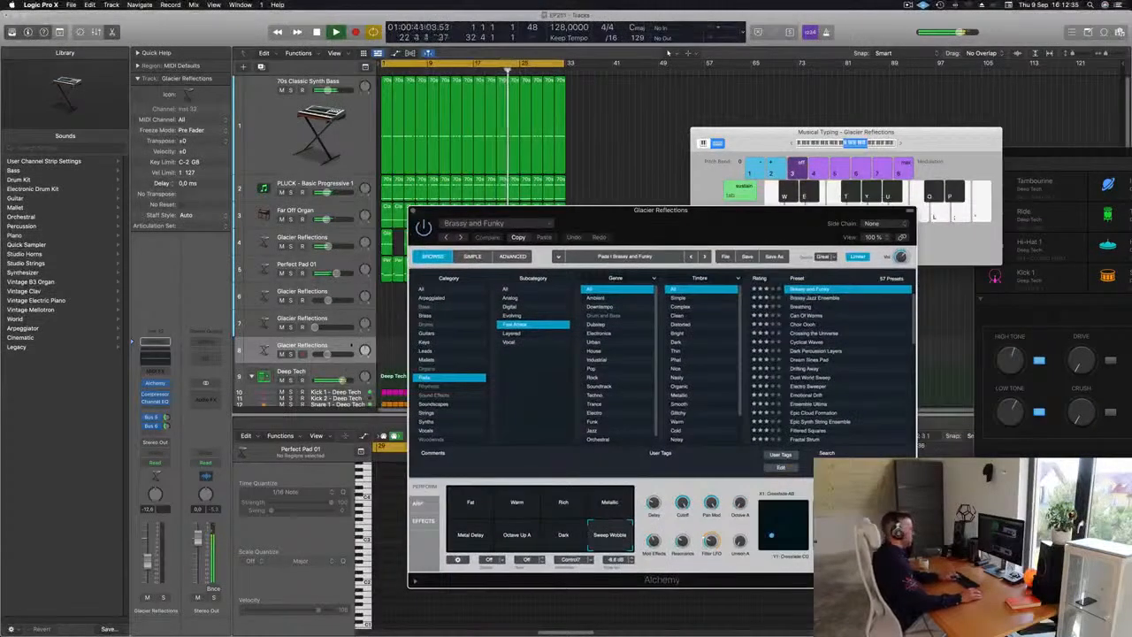
pyautogui.press('k')
pyautogui.press('j')
pyautogui.press('h')
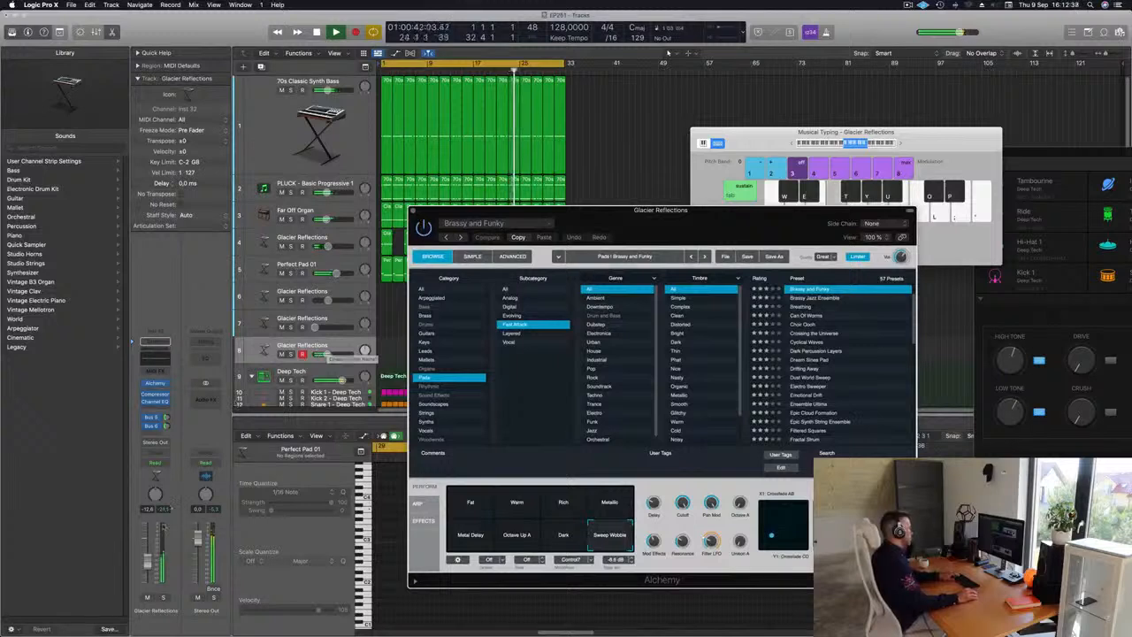
pyautogui.click(510, 505)
pyautogui.click(472, 506)
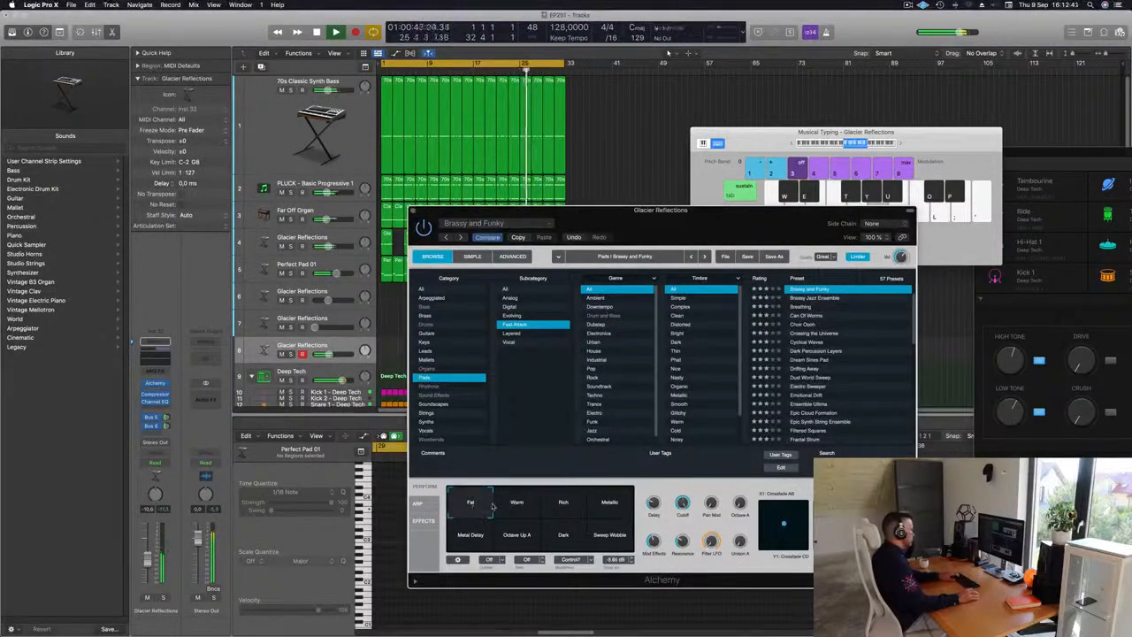
pyautogui.click(507, 508)
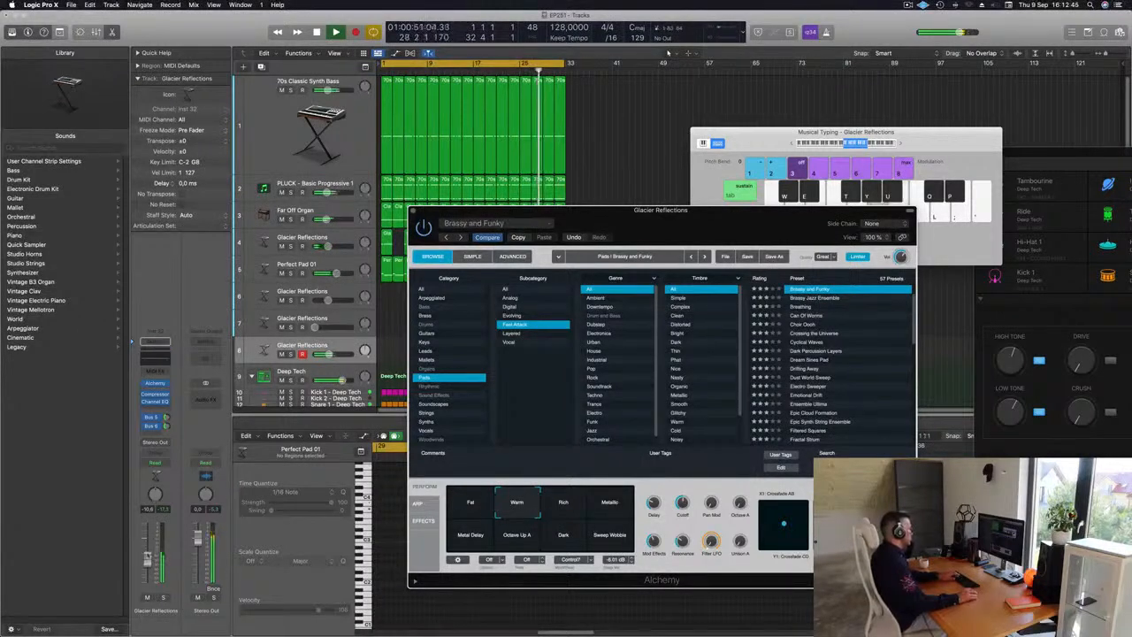
# Step: Lower the Glacier Reflections track volume slightly and try out melody notes with Musical Typing
pyautogui.moveTo(147, 563); pyautogui.dragTo(147, 558)
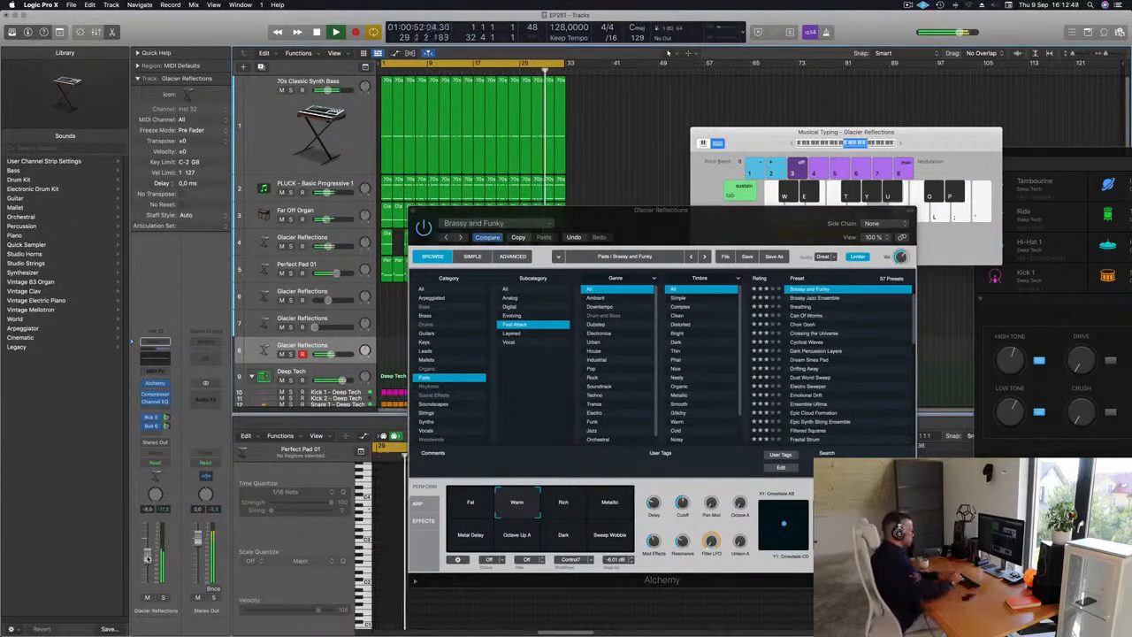
pyautogui.press('l')
pyautogui.press(';')
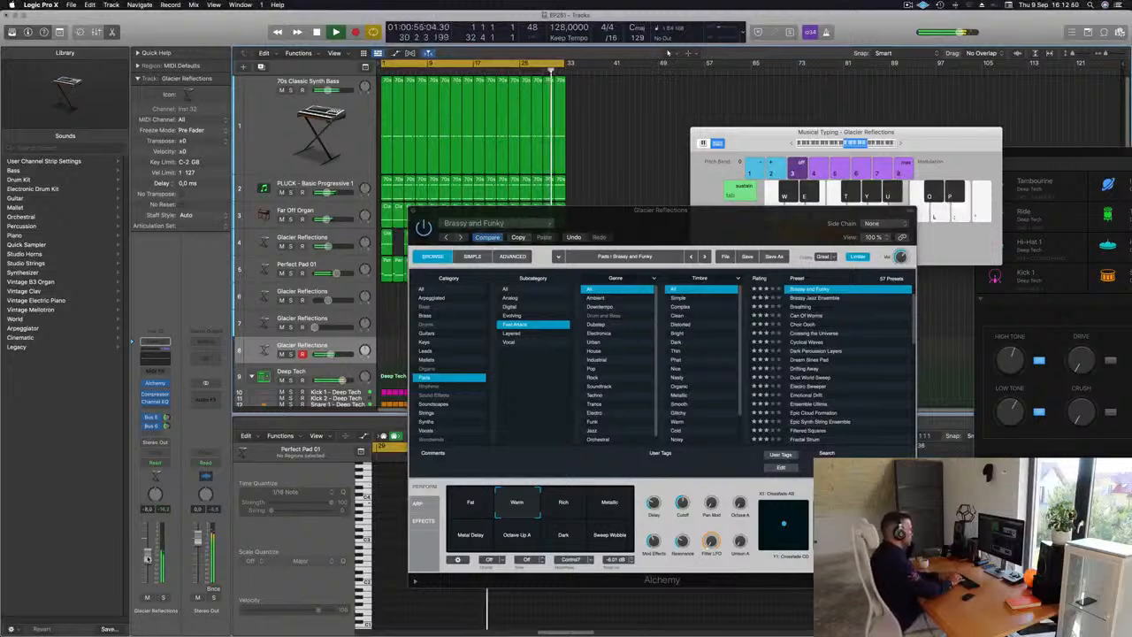
pyautogui.press(';')
pyautogui.press('u')
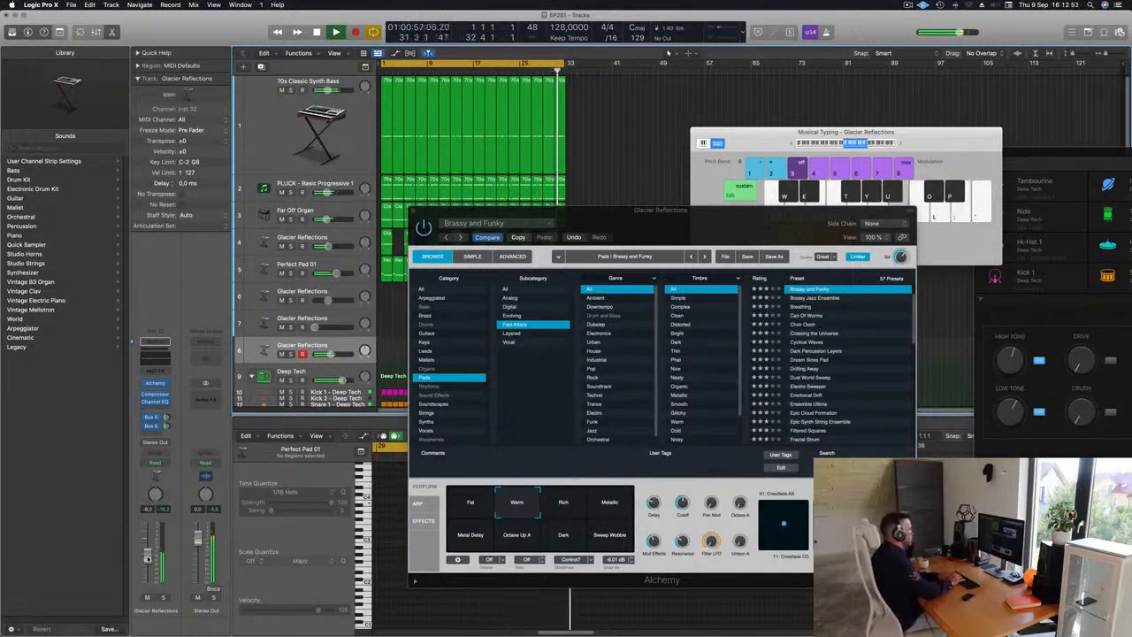
pyautogui.press('h')
pyautogui.press('j')
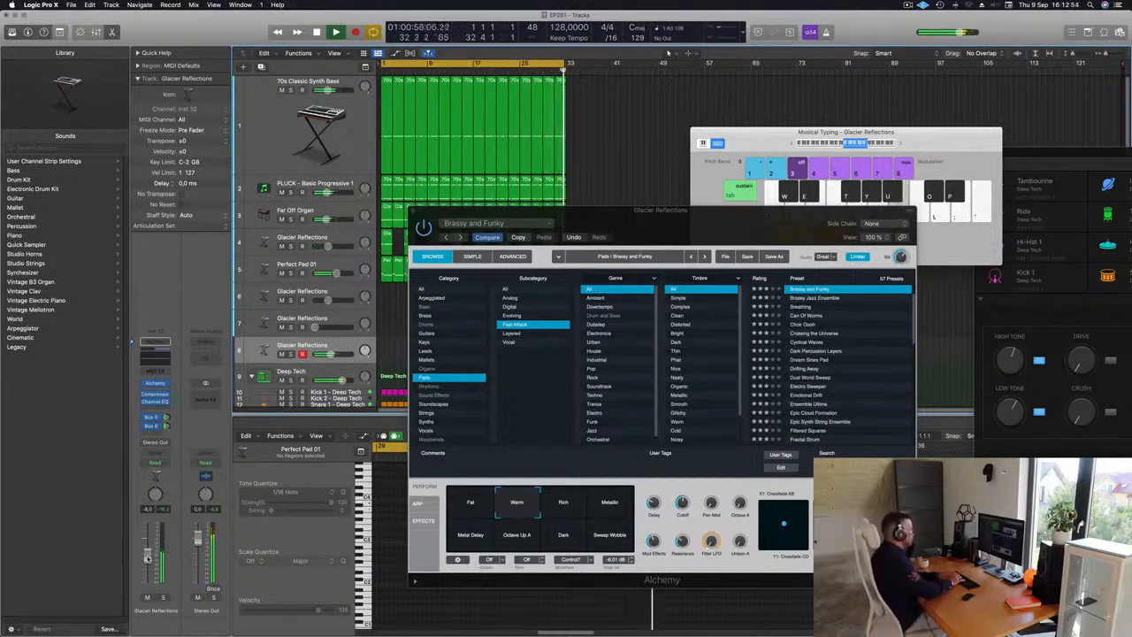
pyautogui.press('j')
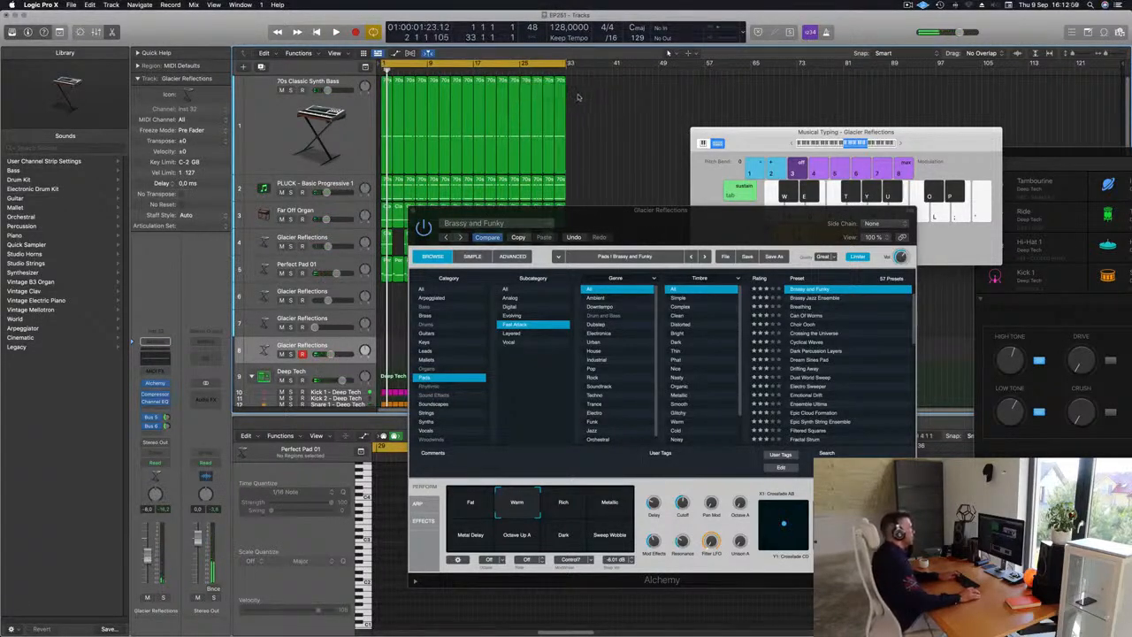
# Step: Record a short melody on the Glacier Reflections track using Musical Typing
pyautogui.press('space')
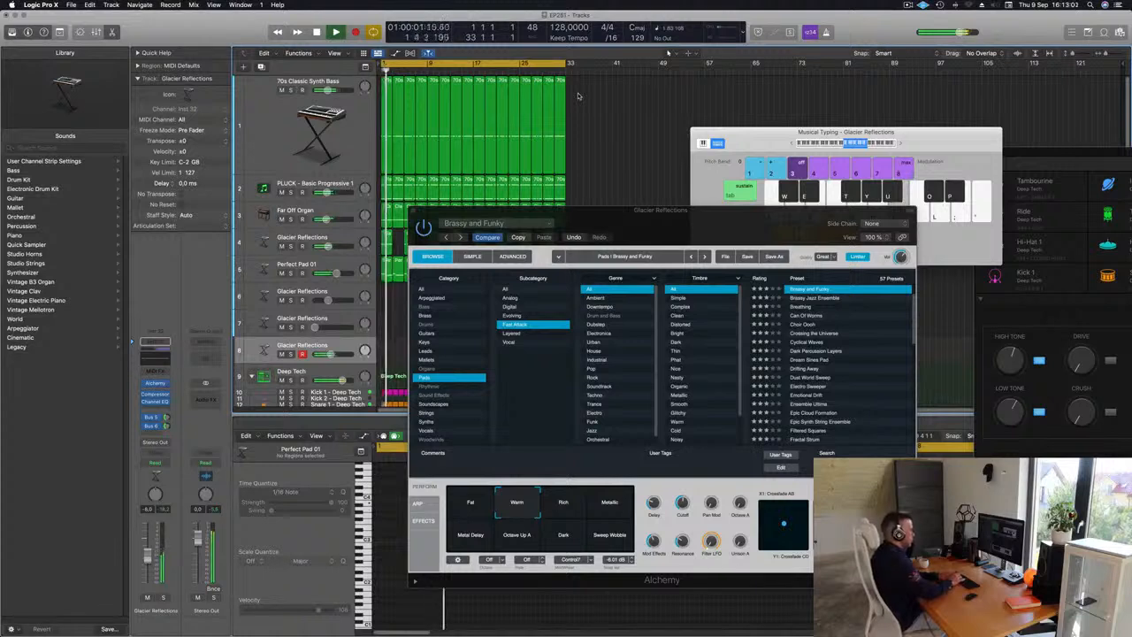
pyautogui.press('r')
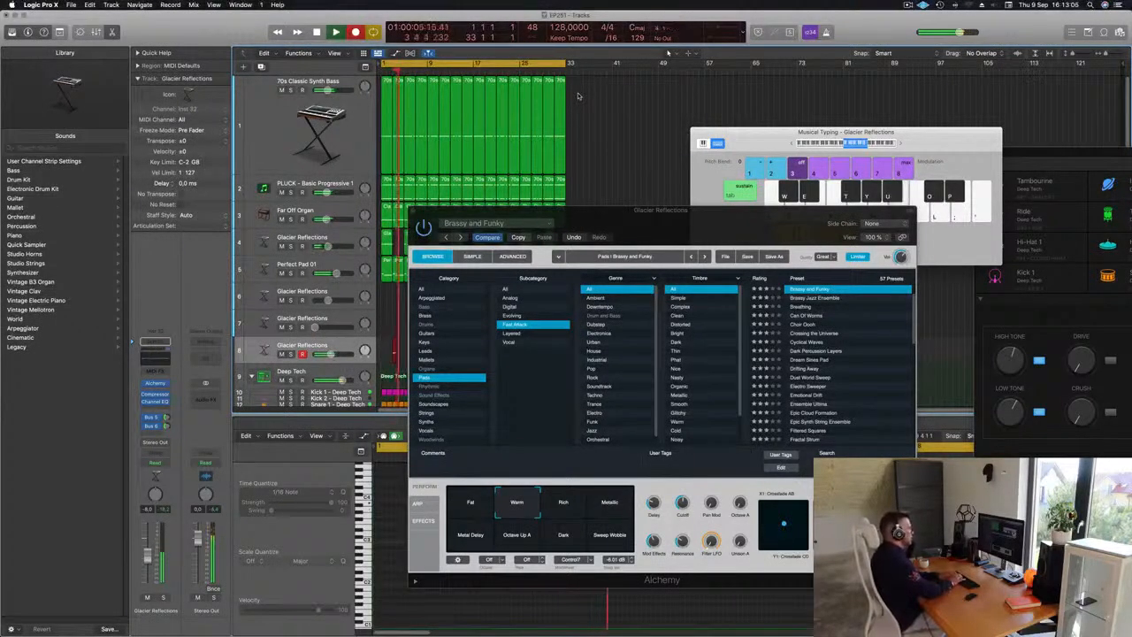
pyautogui.press(';')
pyautogui.press('l')
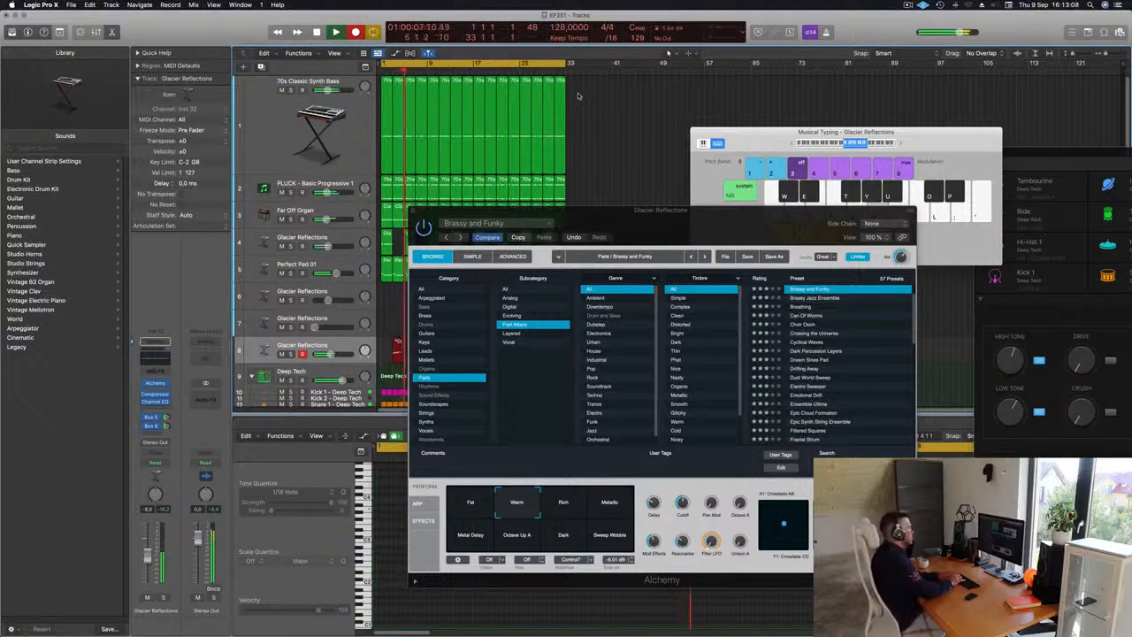
pyautogui.press(';')
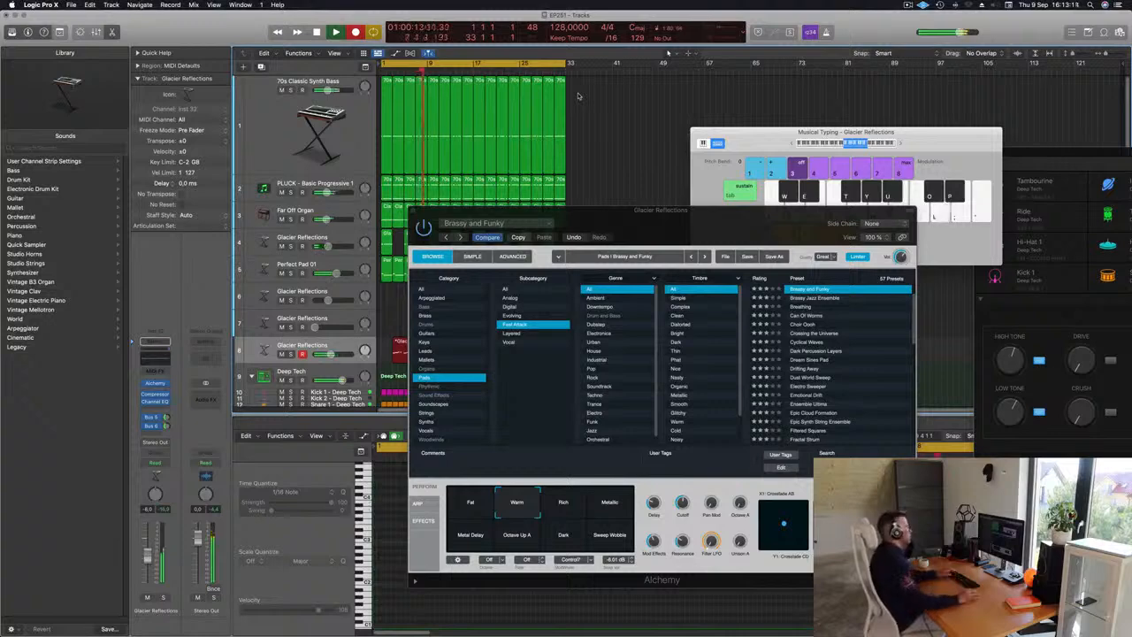
pyautogui.press('space')
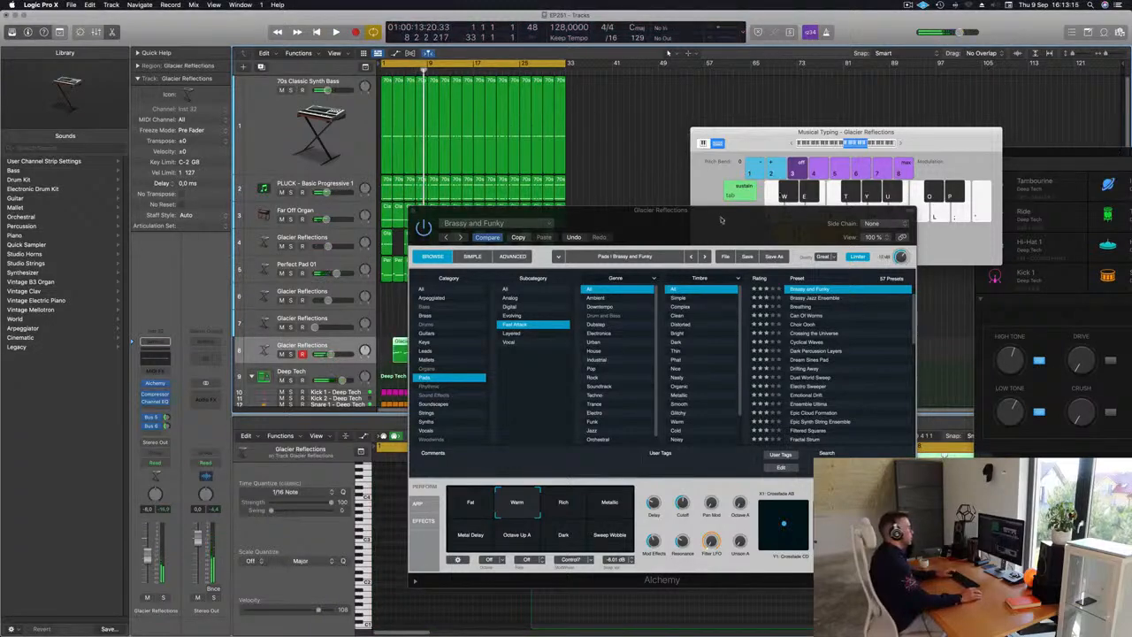
# Step: Split the recorded region at the playhead, delete the trailing part and move the region to the song start
pyautogui.moveTo(721, 220); pyautogui.dragTo(849, 209)
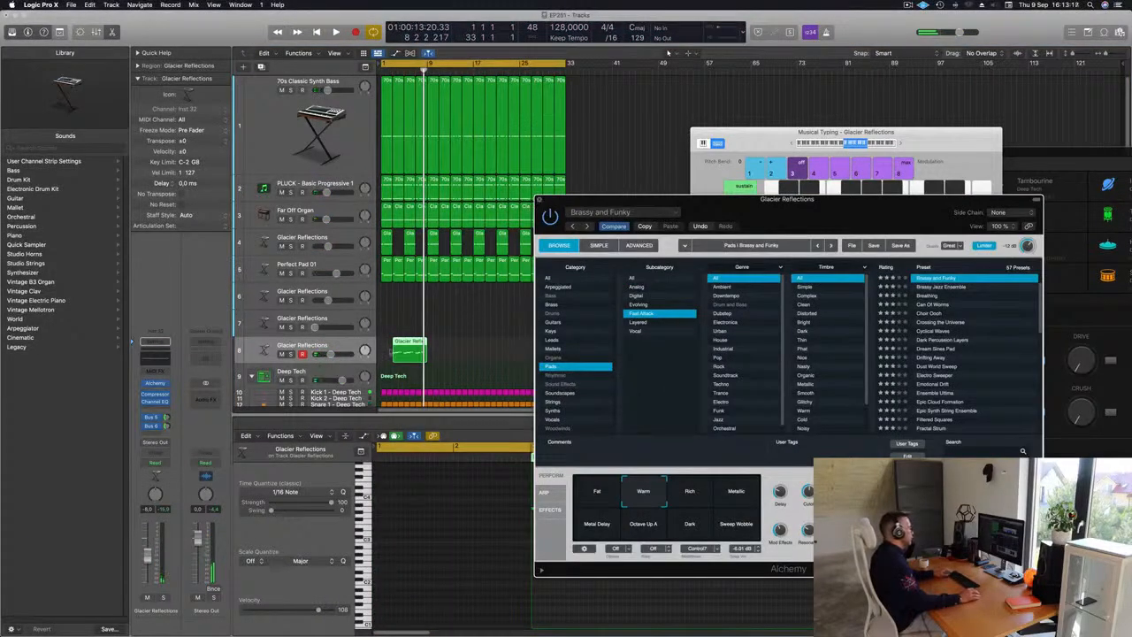
pyautogui.press('super+t')
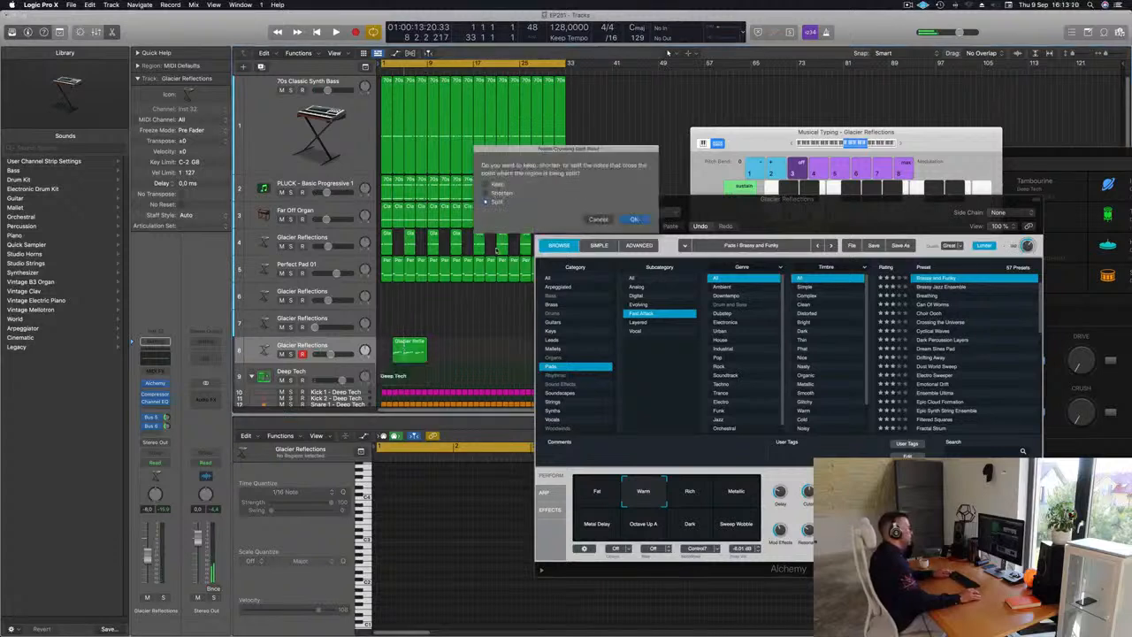
pyautogui.press('Return')
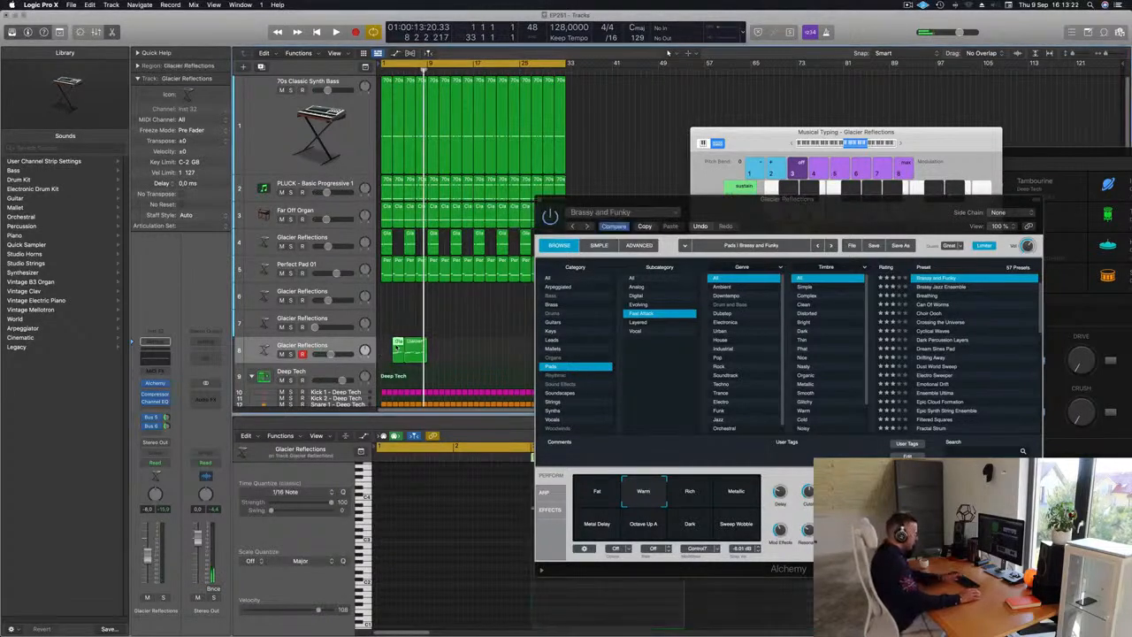
pyautogui.press('Delete')
pyautogui.moveTo(414, 351); pyautogui.dragTo(391, 352)
# Step: Close the Alchemy instrument window to work on the recorded notes in the Piano Roll
pyautogui.press('super+a')
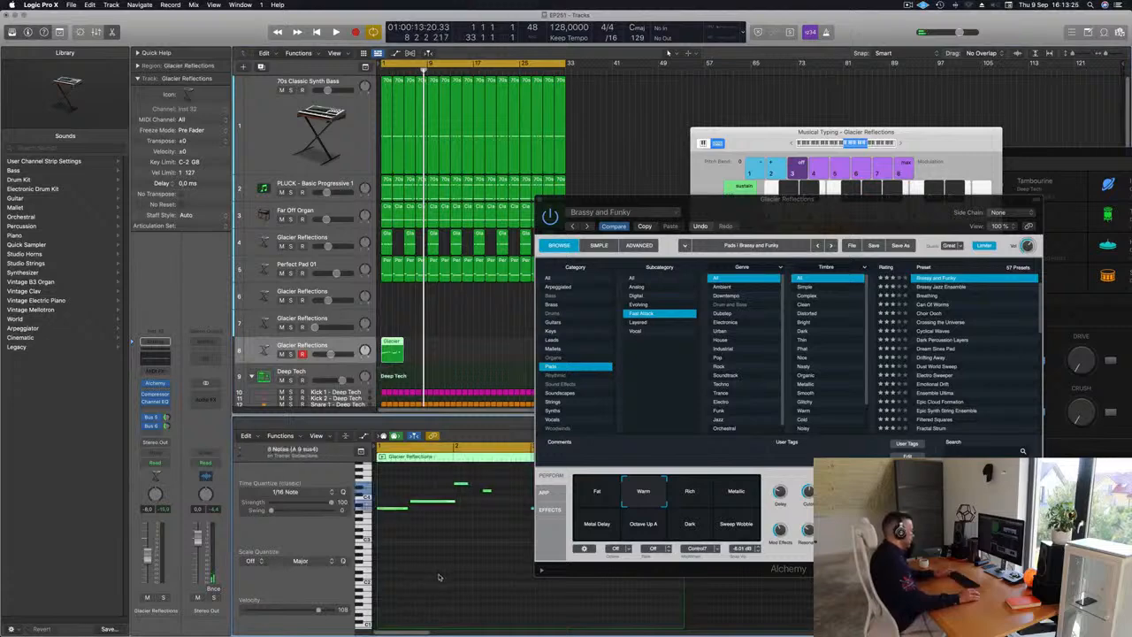
pyautogui.click(442, 575)
pyautogui.moveTo(759, 200); pyautogui.dragTo(739, 126)
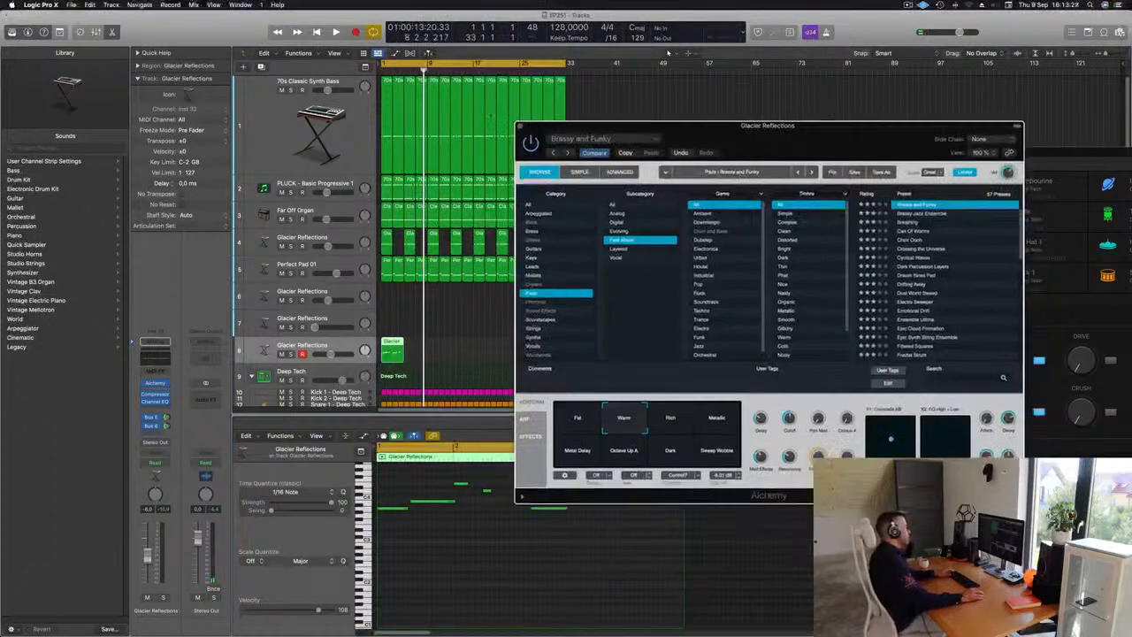
pyautogui.click(520, 127)
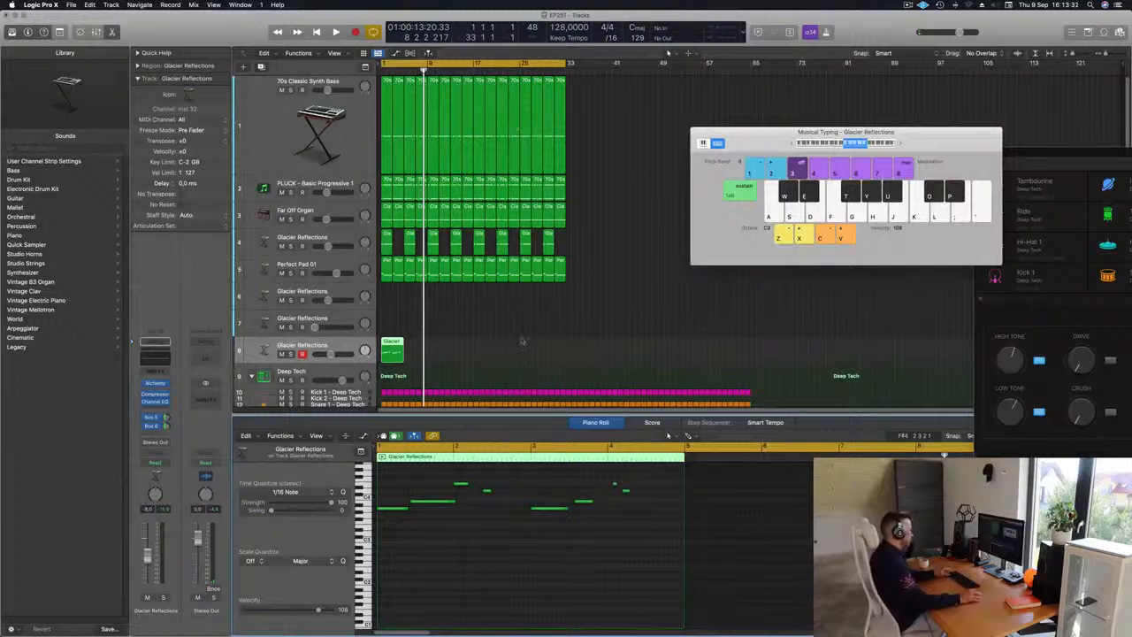
# Step: Nudge the second note of the melody slightly earlier in the Piano Roll
pyautogui.press('space')
pyautogui.scroll(-3, 531, 602)
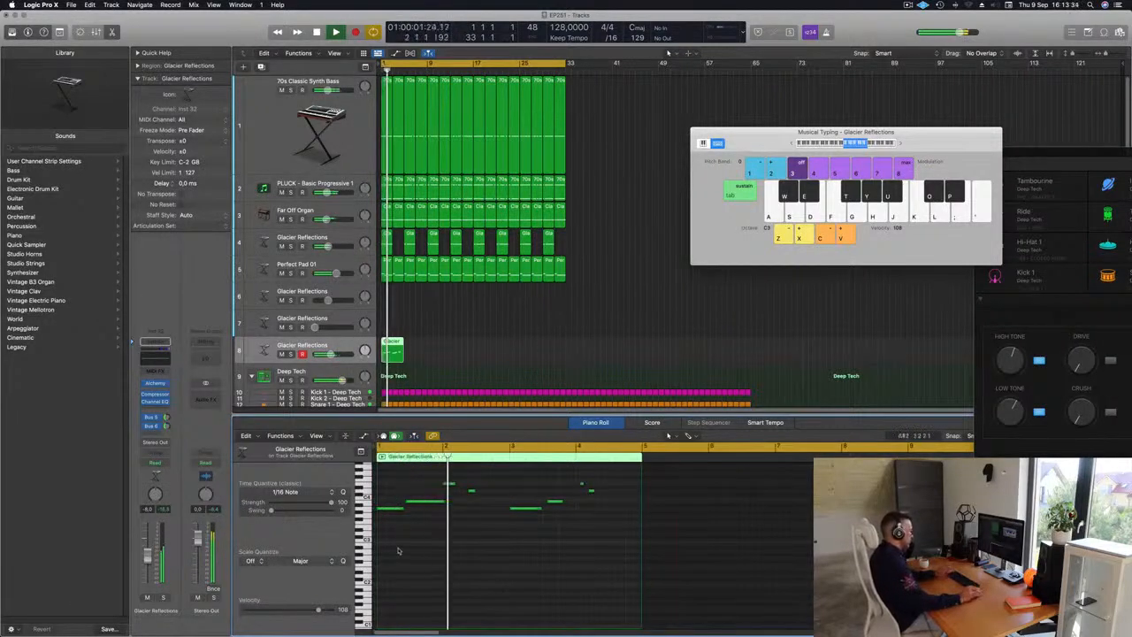
pyautogui.press('Return')
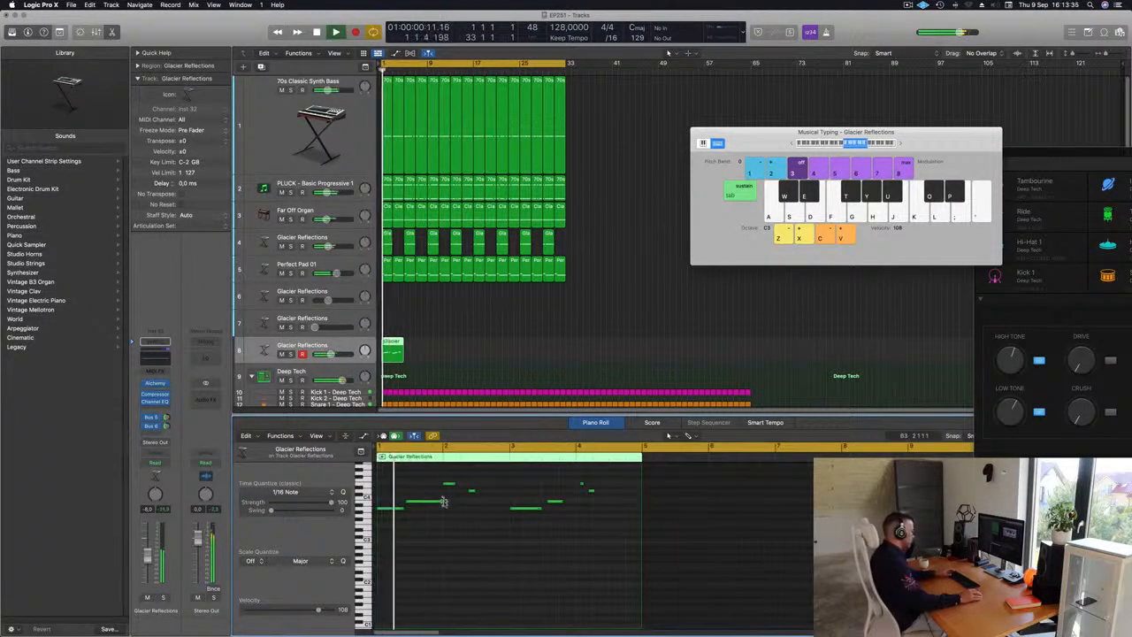
pyautogui.moveTo(444, 502); pyautogui.dragTo(438, 503)
pyautogui.press('Return')
# Step: Play back the recorded phrase repeatedly to review the melody
pyautogui.scroll(3, 423, 526)
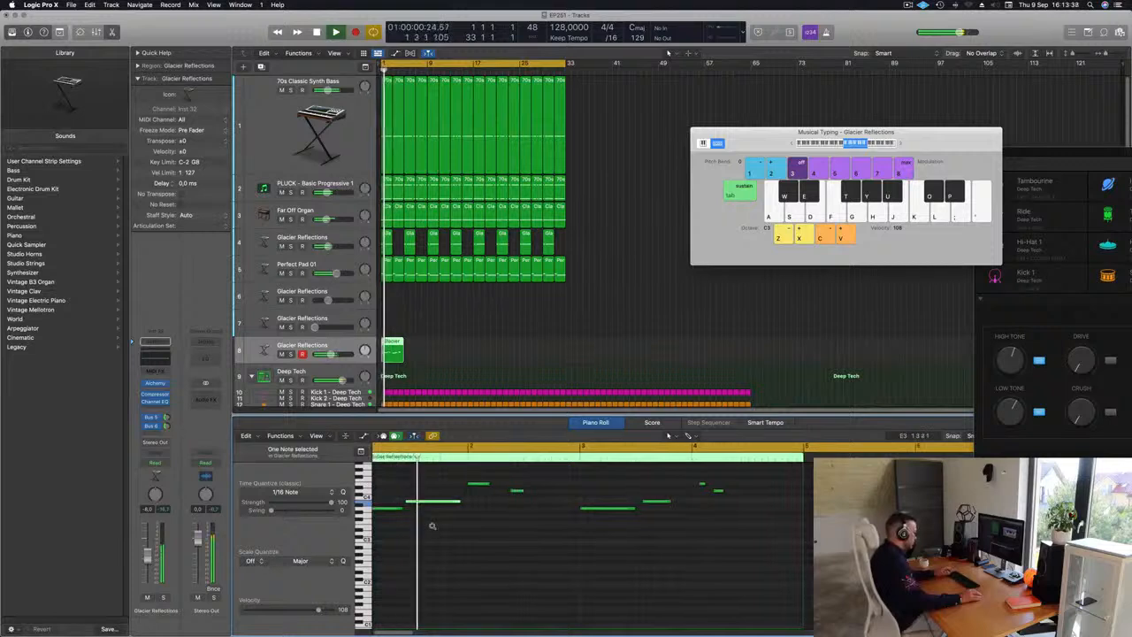
pyautogui.scroll(3, 433, 526)
pyautogui.press('space')
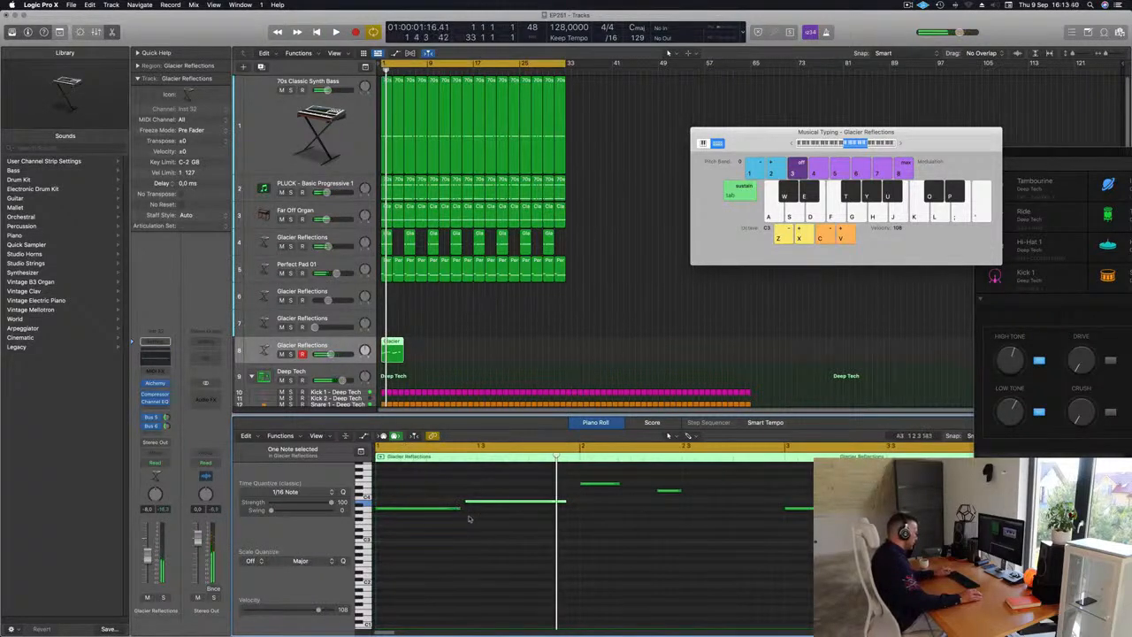
pyautogui.scroll(-3, 477, 525)
pyautogui.press('space')
pyautogui.scroll(-2, 478, 562)
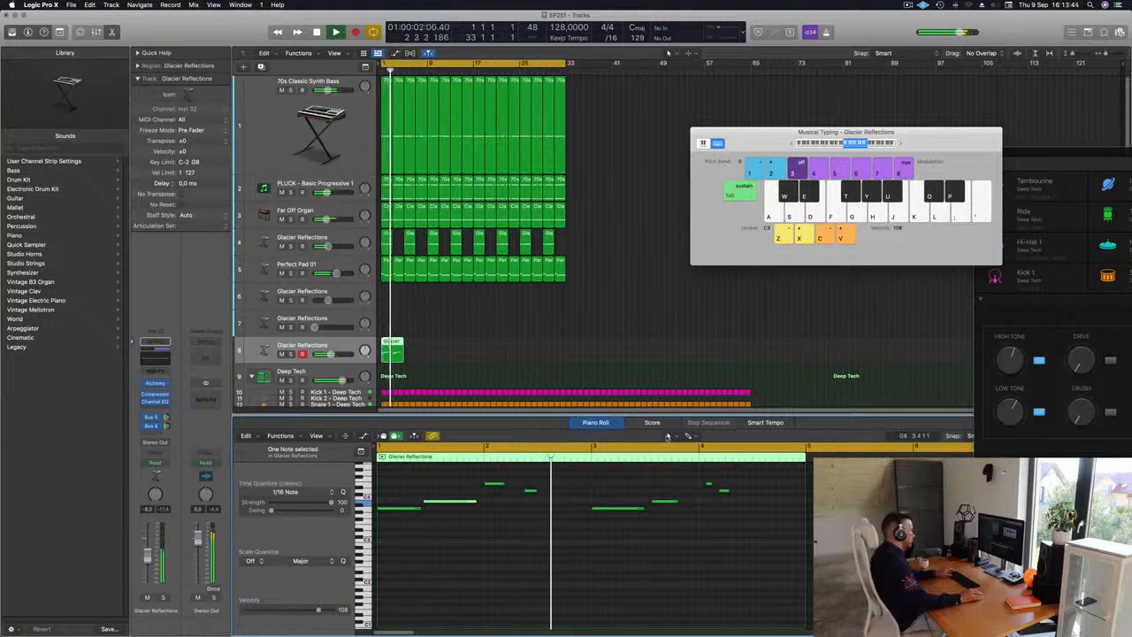
pyautogui.press('Return')
pyautogui.press('Return')
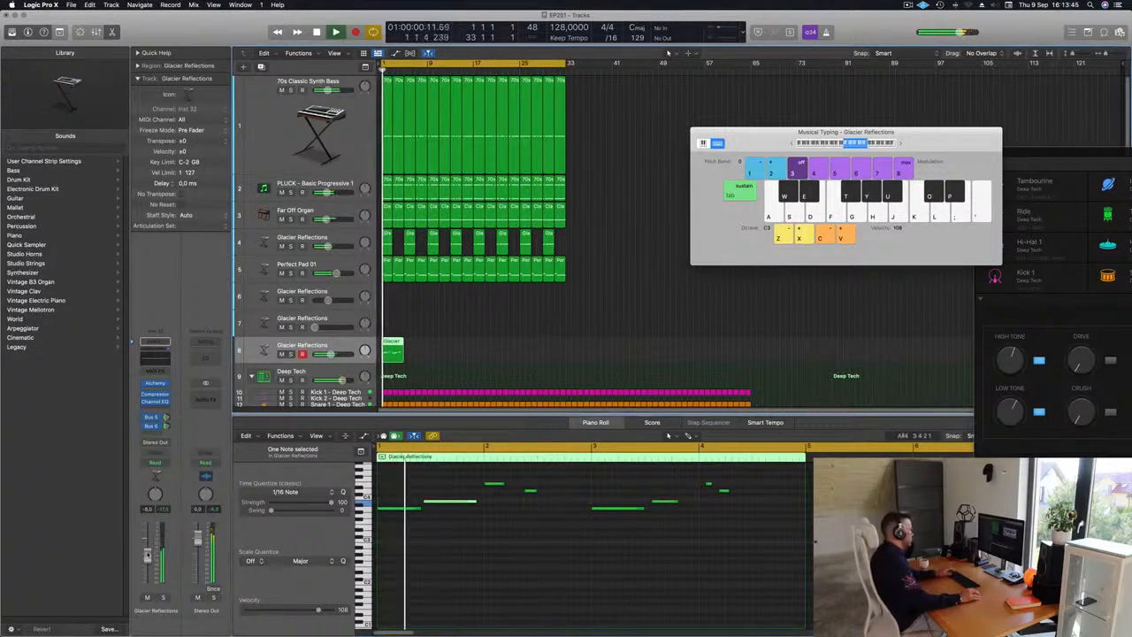
pyautogui.scroll(-2, 431, 558)
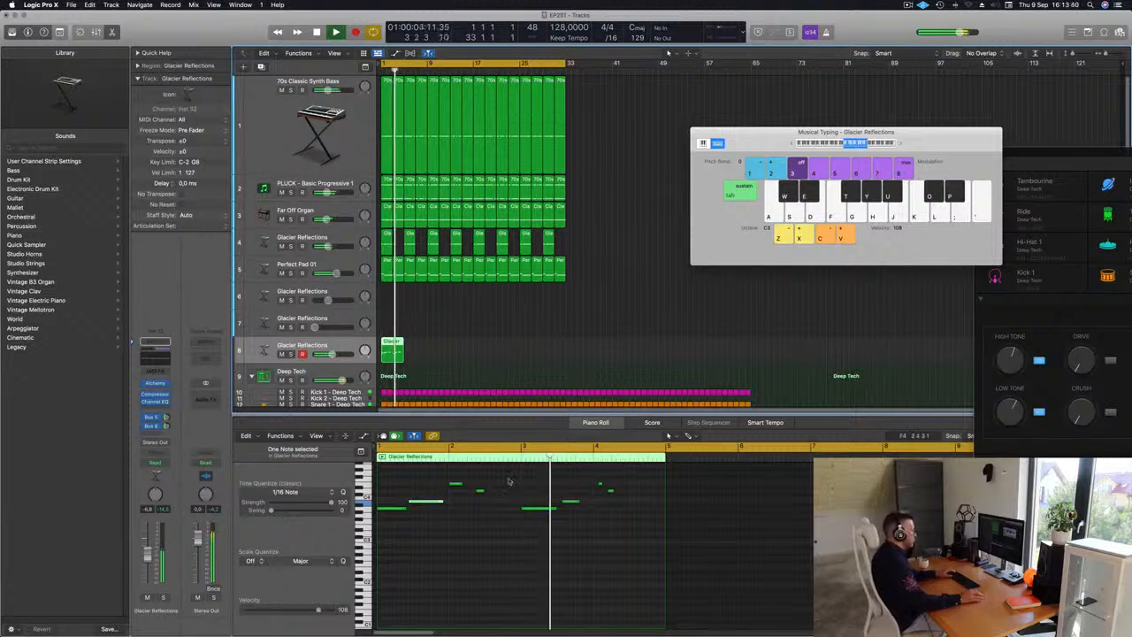
pyautogui.press('Return')
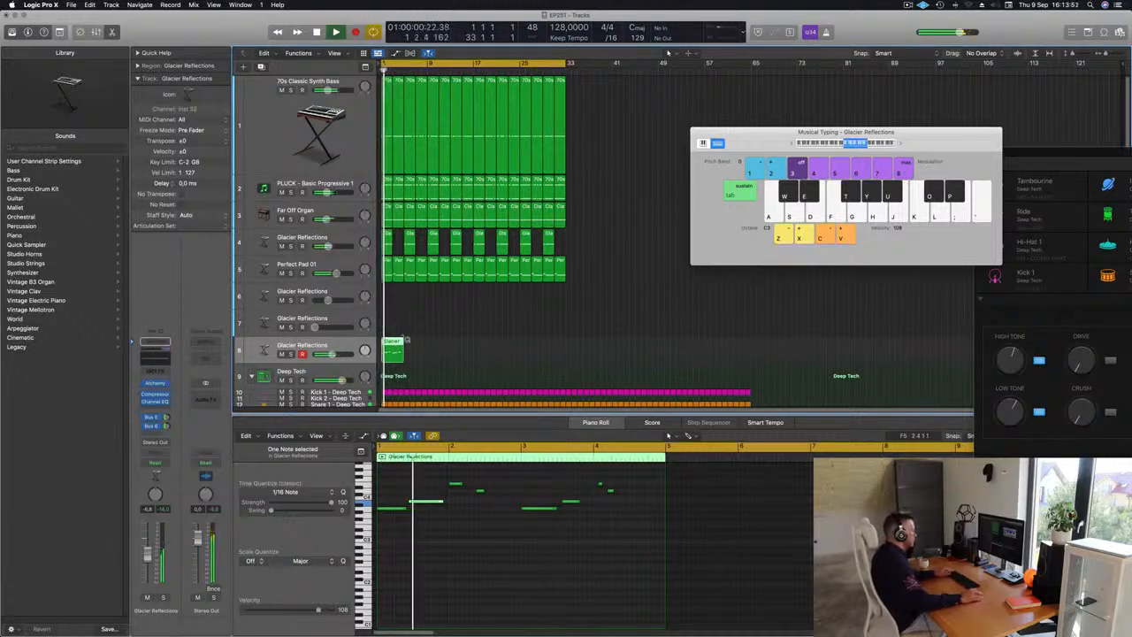
# Step: Delete the notes in the second half of the region and copy the first four notes into bar 3
pyautogui.moveTo(525, 472); pyautogui.dragTo(648, 539)
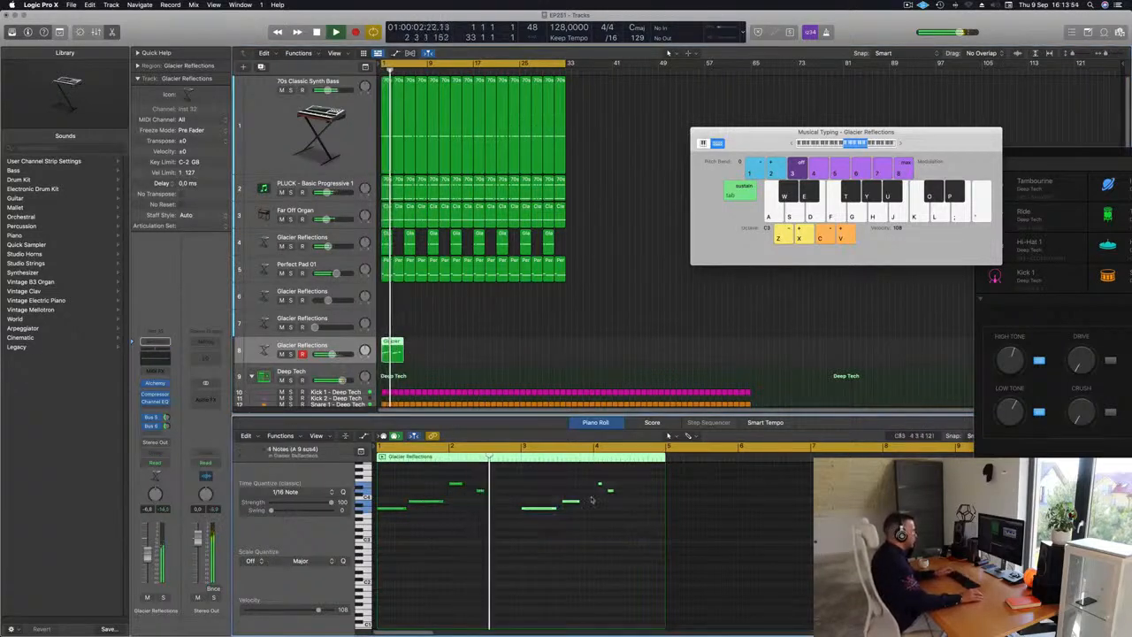
pyautogui.press('Delete')
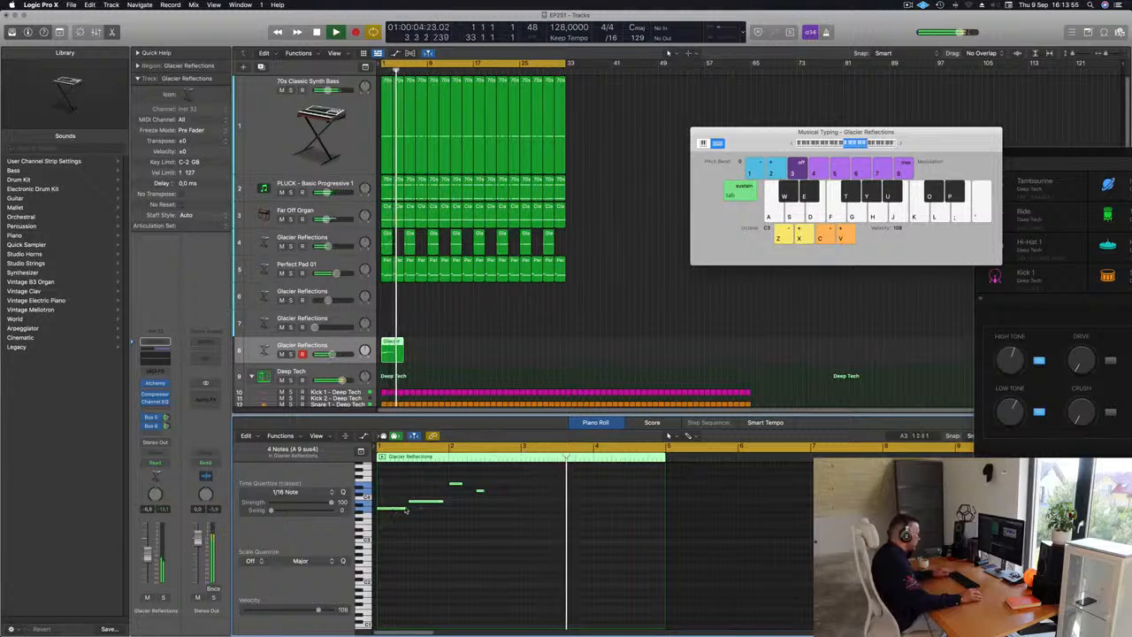
pyautogui.moveTo(398, 511); pyautogui.dragTo(540, 513)
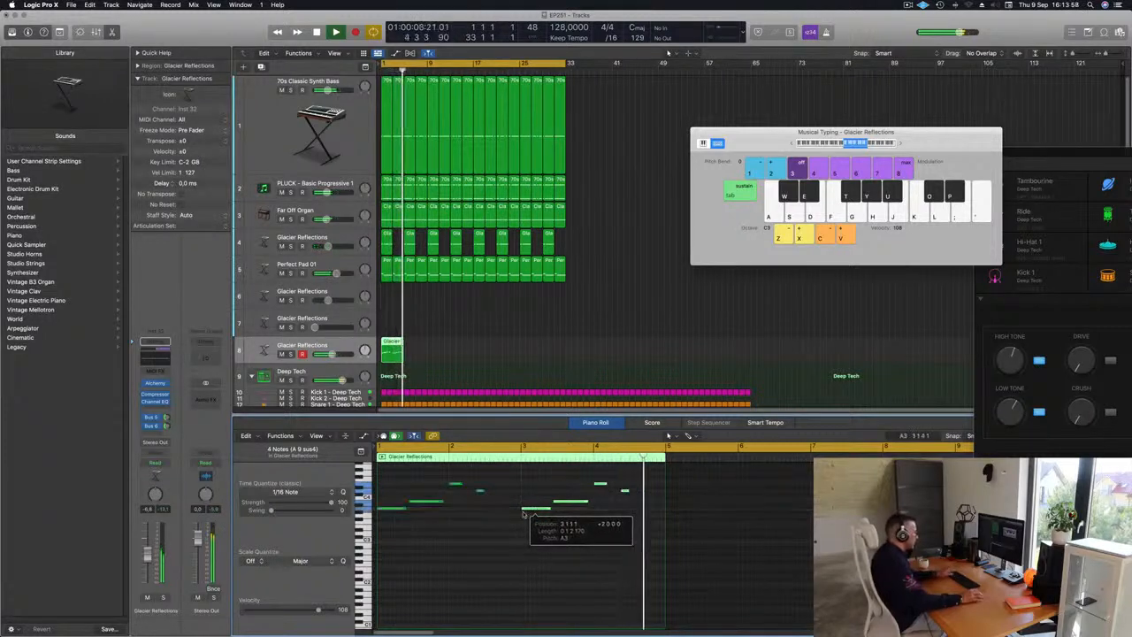
# Step: Play back the edited Glacier Reflections phrase with the other tracks
pyautogui.press('space')
pyautogui.press('space')
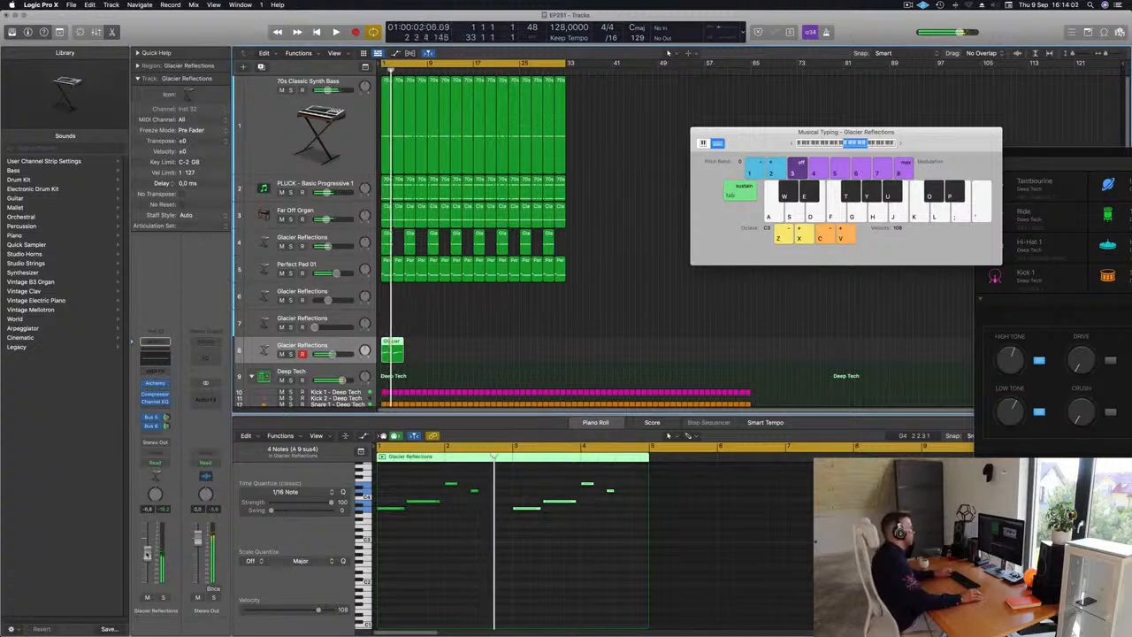
pyautogui.press('space')
pyautogui.moveTo(476, 340); pyautogui.dragTo(388, 352)
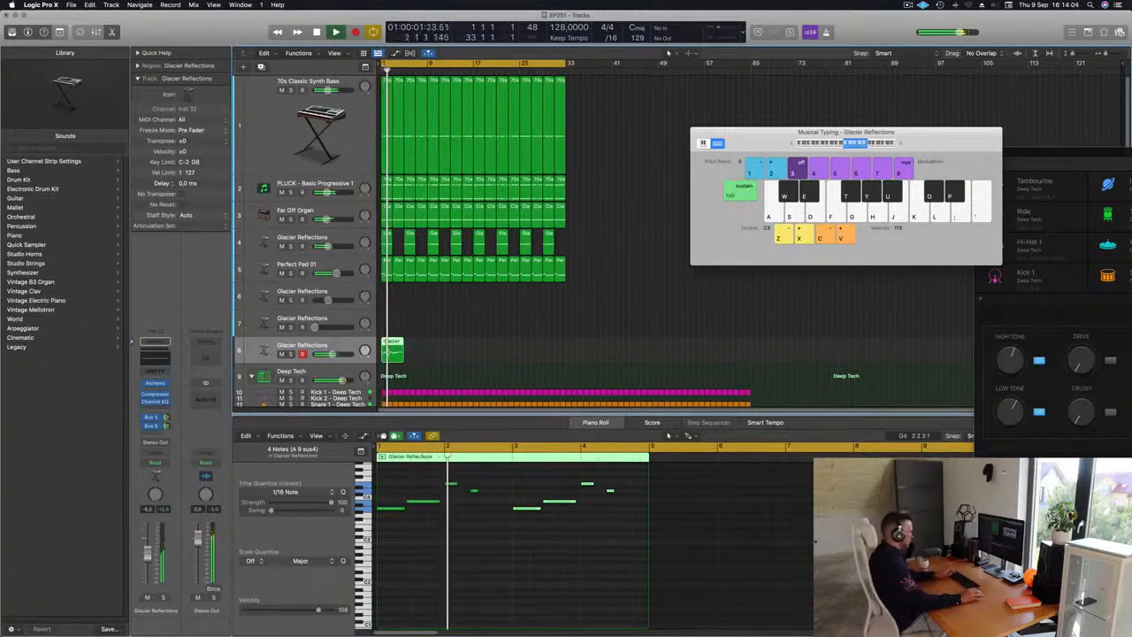
# Step: Create a duplicate Glacier Reflections track and repeat the melody region to fill the first 32 bars
pyautogui.press('super+d')
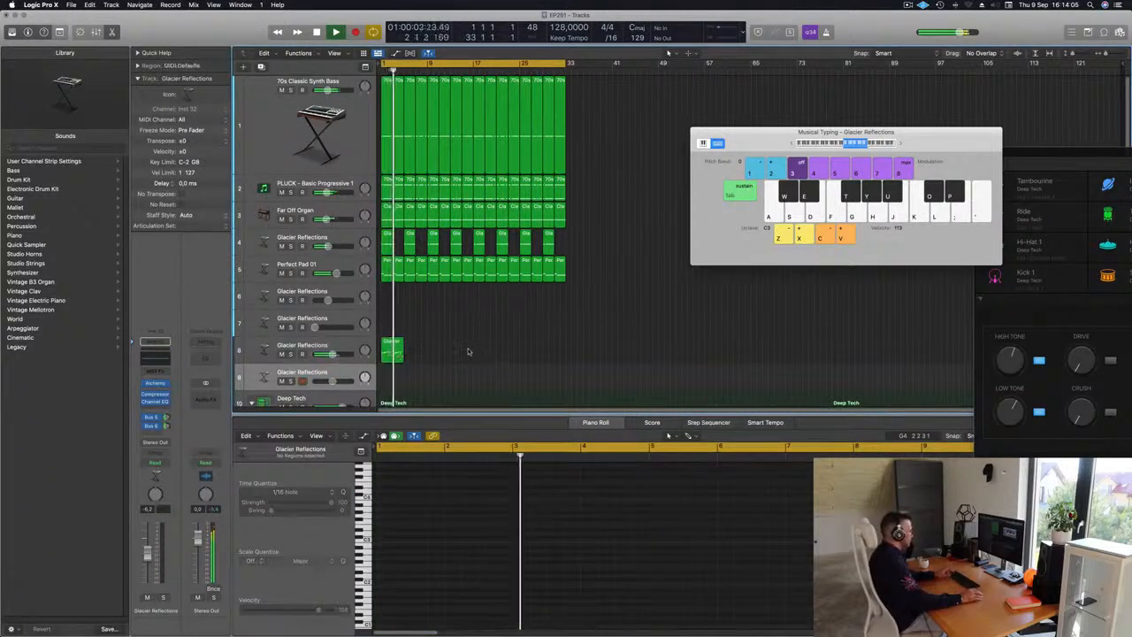
pyautogui.moveTo(469, 352); pyautogui.dragTo(396, 351)
pyautogui.press('super+r')
pyautogui.press('super+r')
pyautogui.press('super+r')
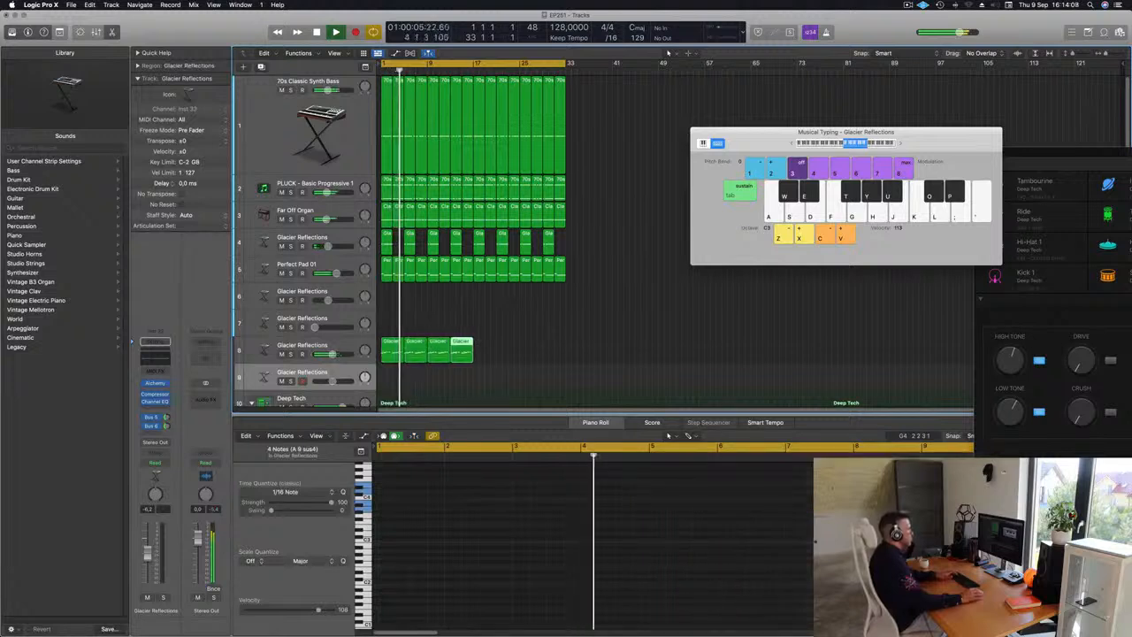
pyautogui.press('super+r')
pyautogui.press('super+r')
pyautogui.press('super+r')
pyautogui.press('super+r')
# Step: Play back the arrangement with the repeated melody regions selected
pyautogui.click(616, 316)
pyautogui.press('space')
pyautogui.press('space')
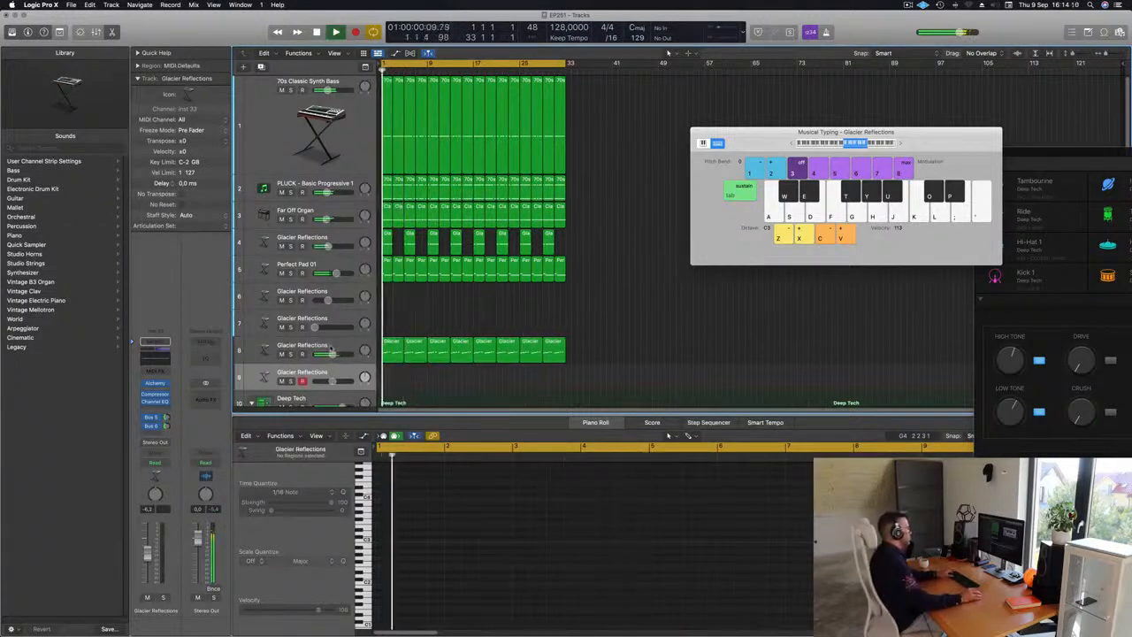
pyautogui.click(329, 348)
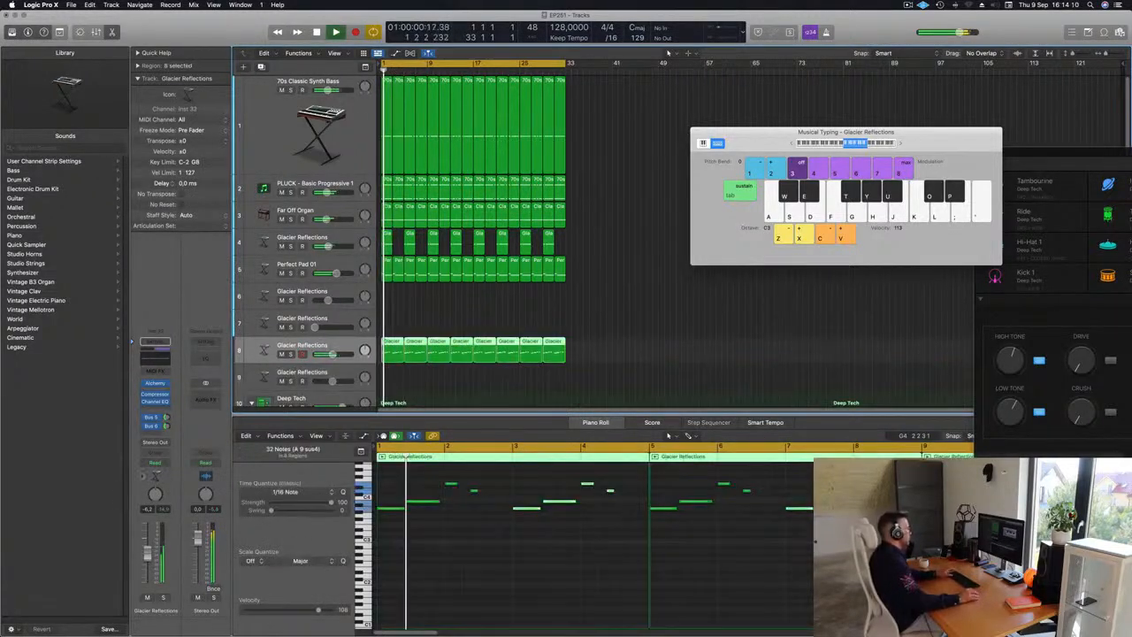
pyautogui.press('space')
pyautogui.press('space')
# Step: Open the Alchemy instrument on the Glacier Reflections track and start playback
pyautogui.click(155, 383)
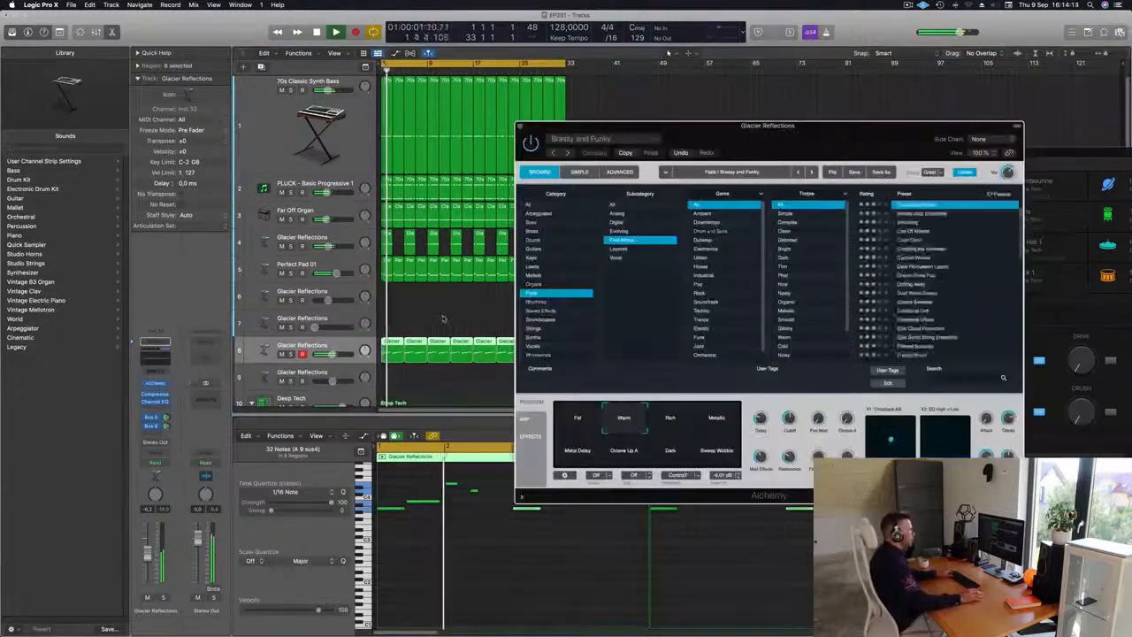
pyautogui.press('space')
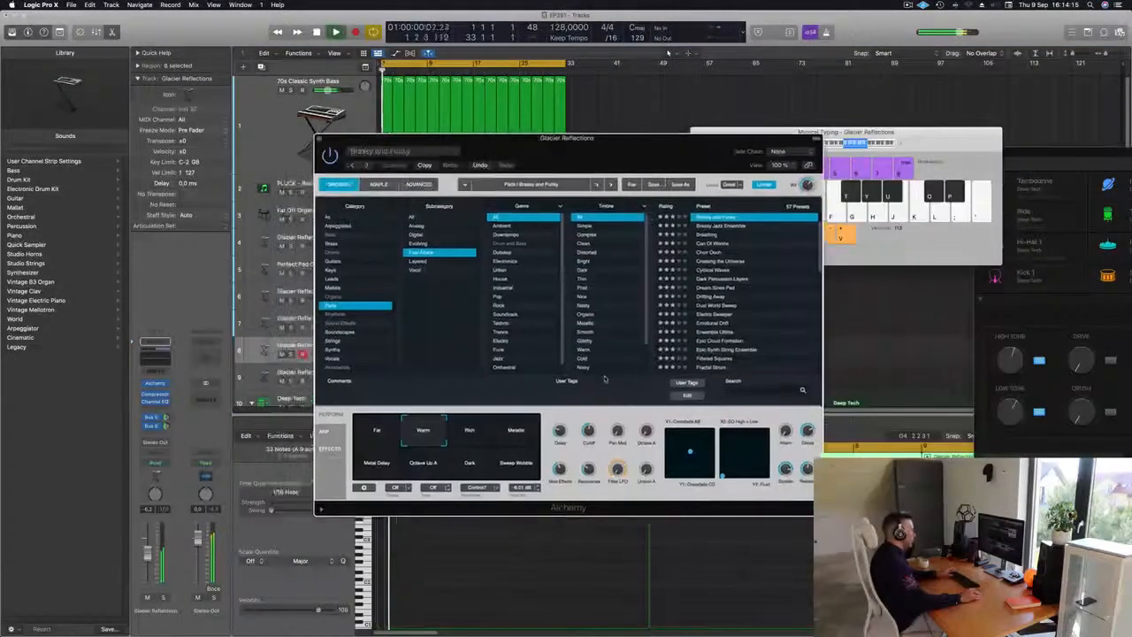
pyautogui.moveTo(615, 164); pyautogui.dragTo(659, 161)
pyautogui.press('space')
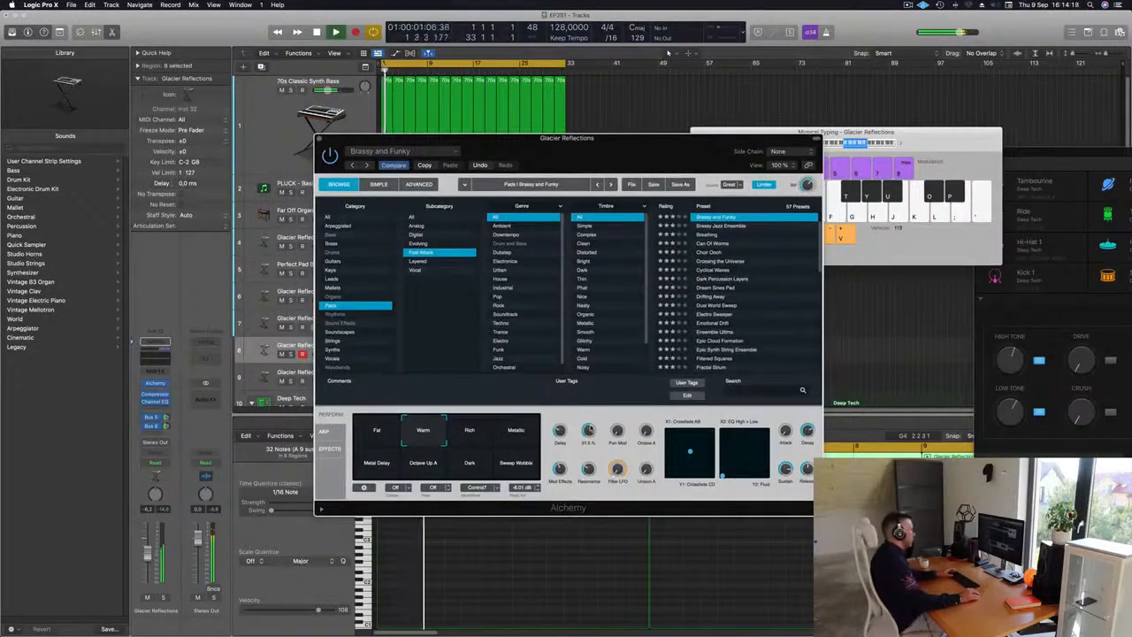
pyautogui.moveTo(725, 149); pyautogui.dragTo(829, 143)
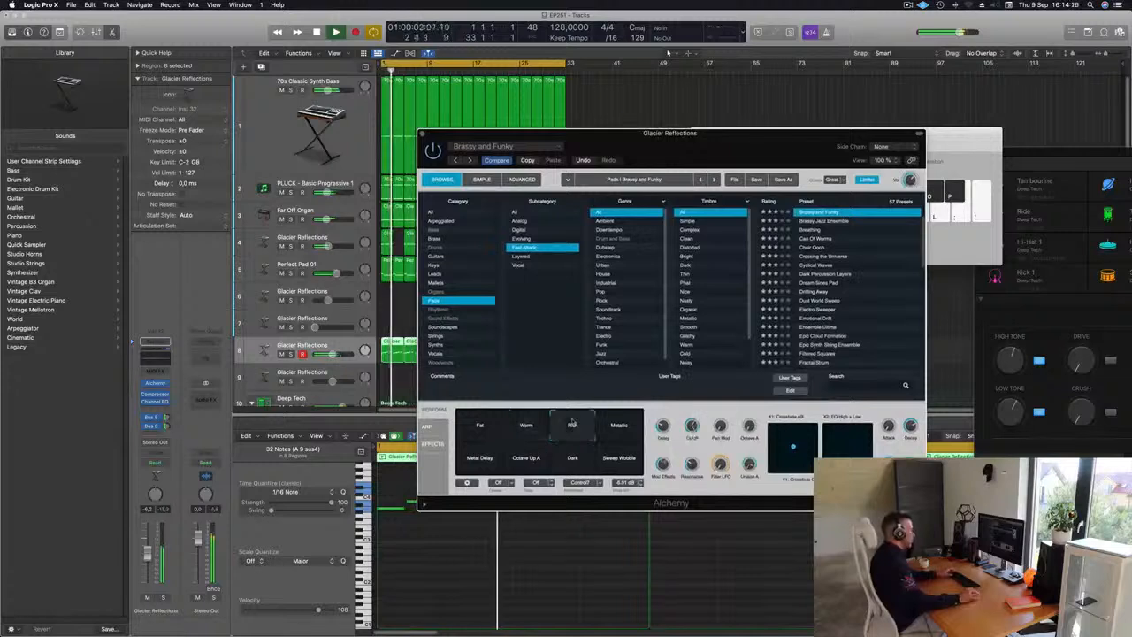
# Step: Audition Alchemy's performance snapshots during playback, ending with the Warm variation selected
pyautogui.click(617, 429)
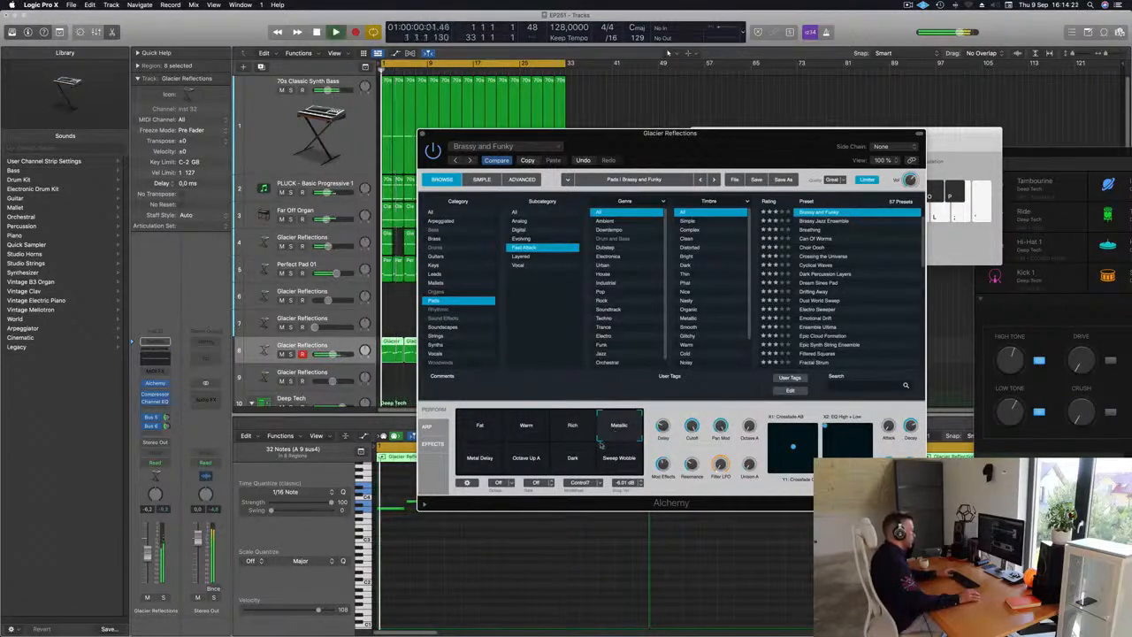
pyautogui.click(483, 461)
pyautogui.click(531, 463)
pyautogui.click(579, 463)
pyautogui.click(605, 465)
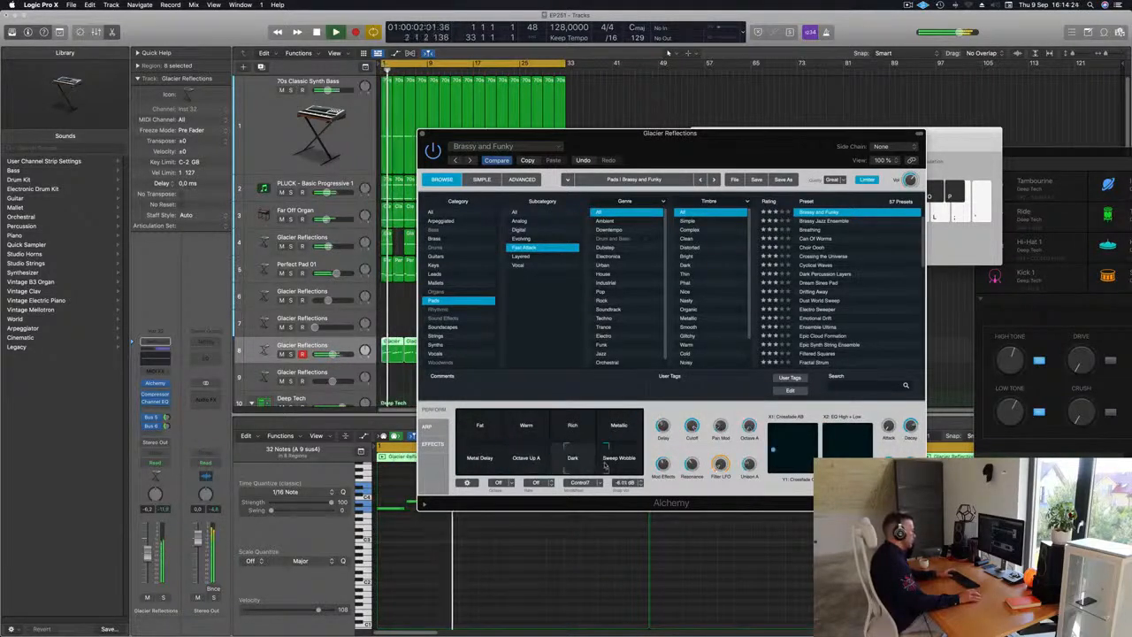
pyautogui.click(599, 432)
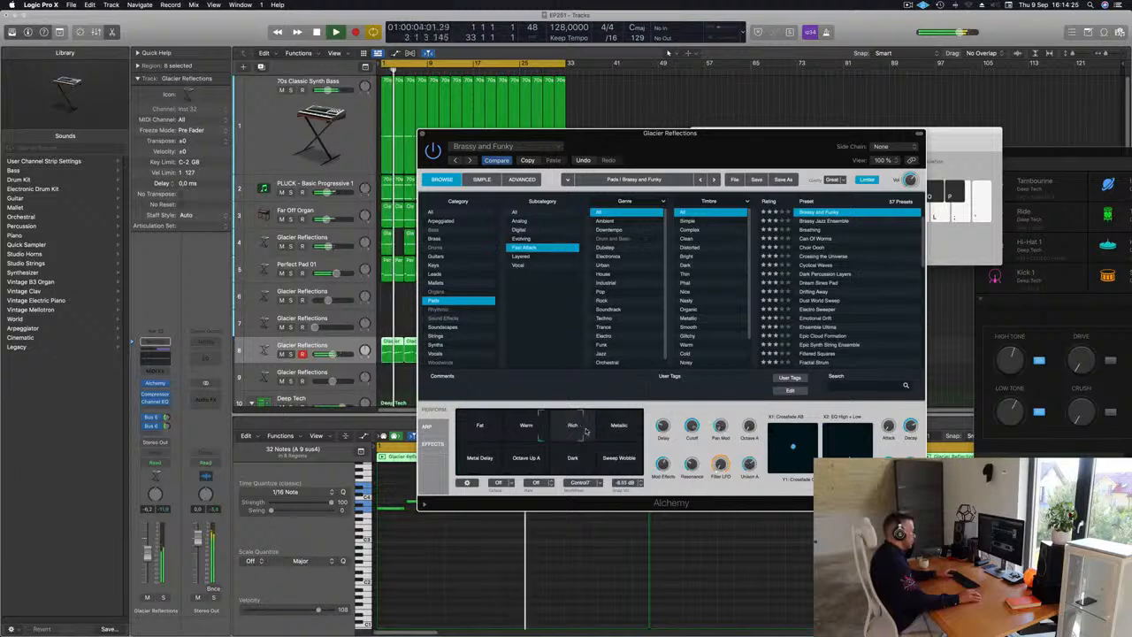
pyautogui.click(535, 430)
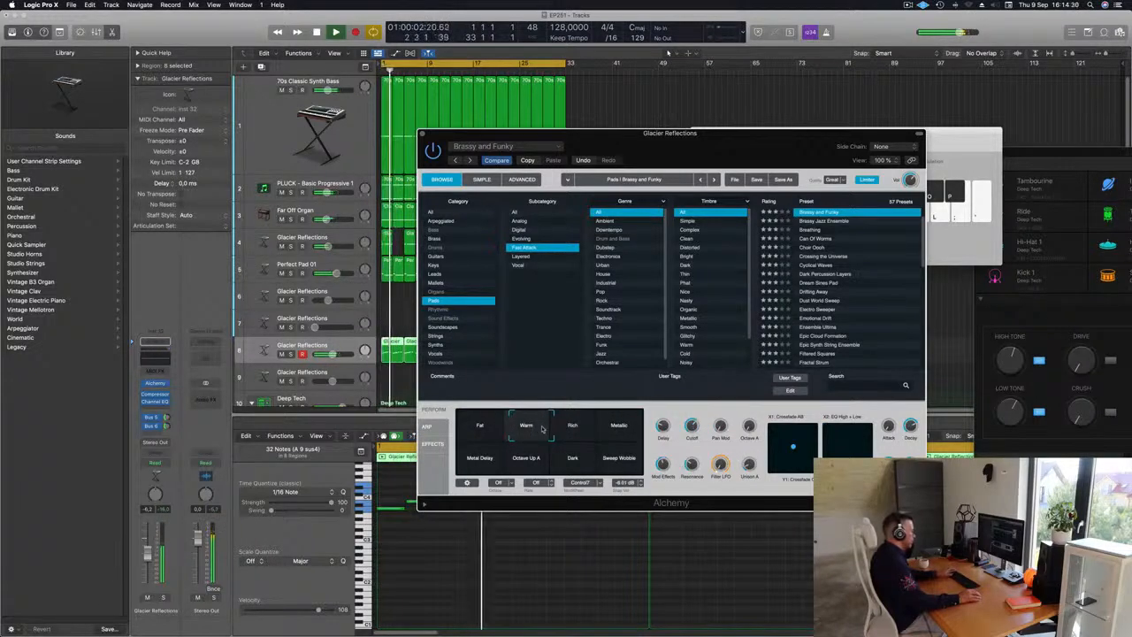
pyautogui.moveTo(543, 429)
pyautogui.mouseDown()
pyautogui.moveTo(556, 429)
pyautogui.moveTo(516, 429)
pyautogui.moveTo(529, 429)
pyautogui.mouseUp()
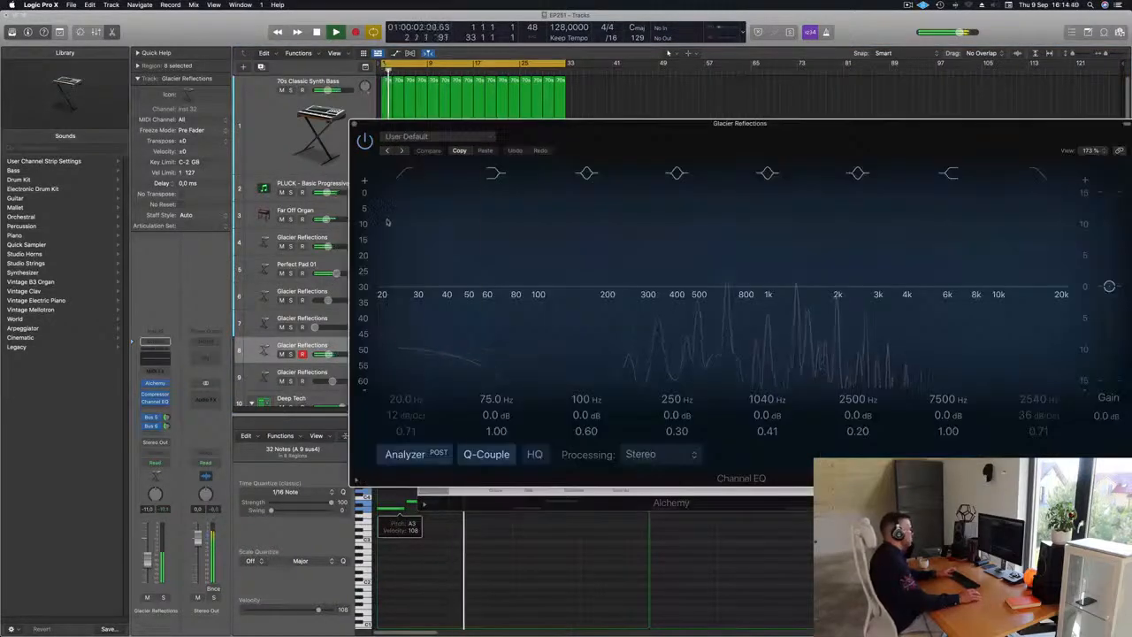
# Step: Shape the melody track's Channel EQ and play back from the first melody region
pyautogui.moveTo(392, 240); pyautogui.dragTo(685, 243)
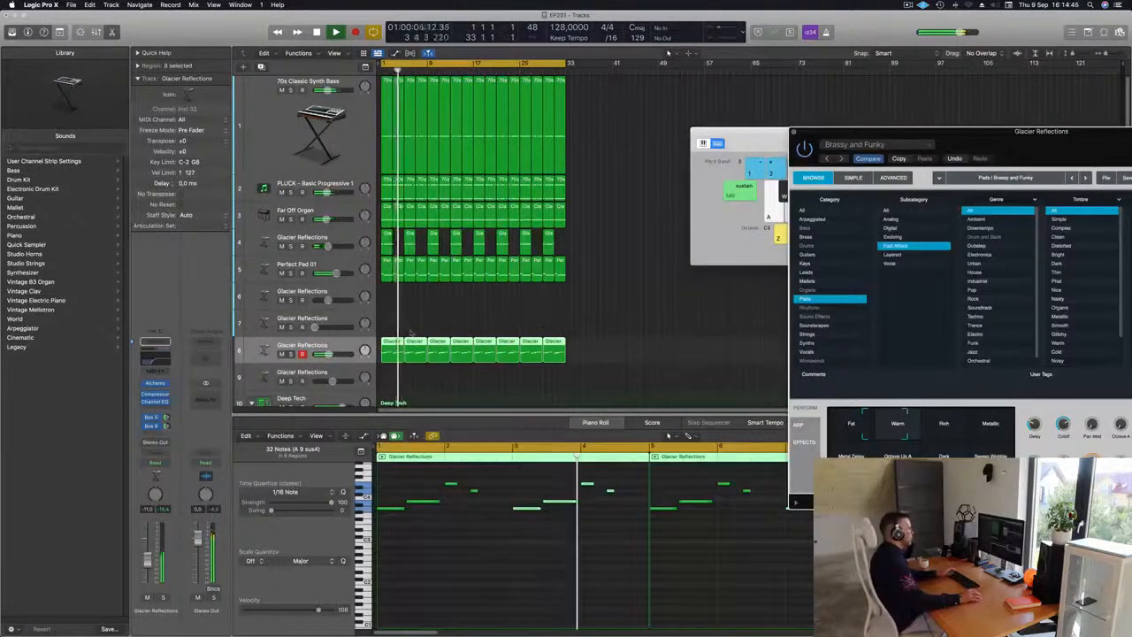
pyautogui.click(389, 349)
pyautogui.press('space')
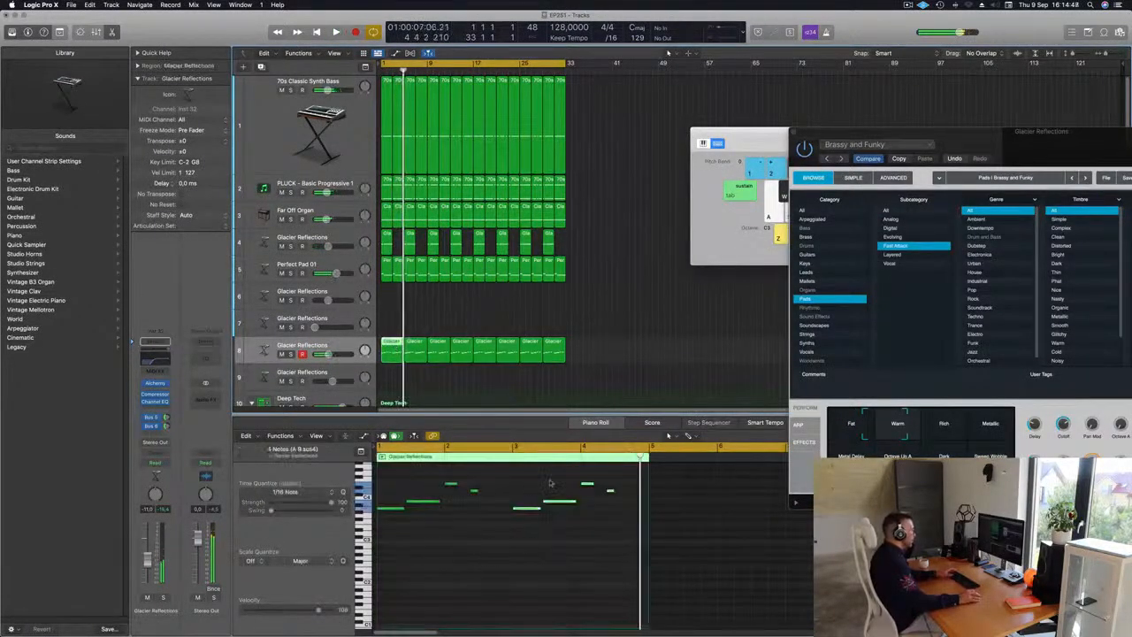
# Step: Rework the ending notes of the melody phrase in the Piano Roll and play it back
pyautogui.click(611, 502)
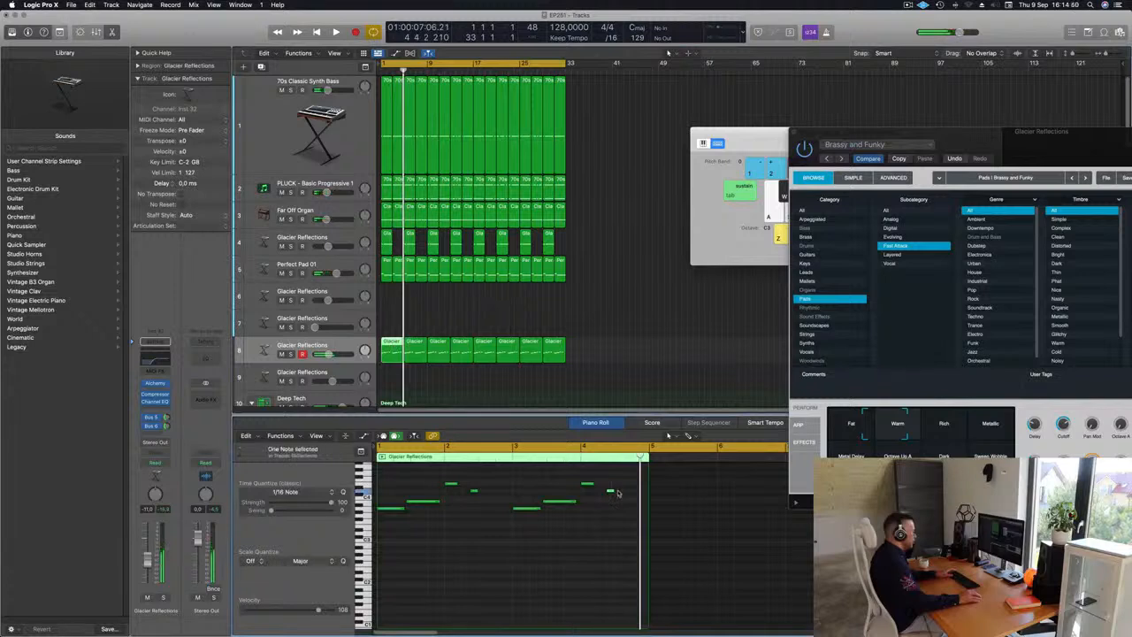
pyautogui.click(593, 507)
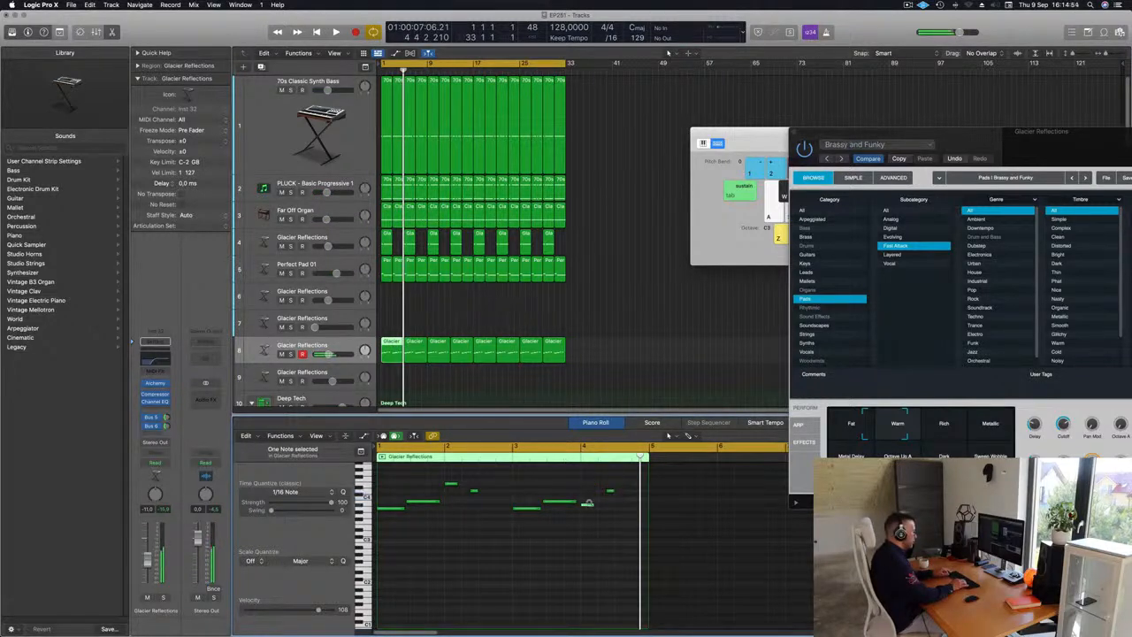
pyautogui.press('space')
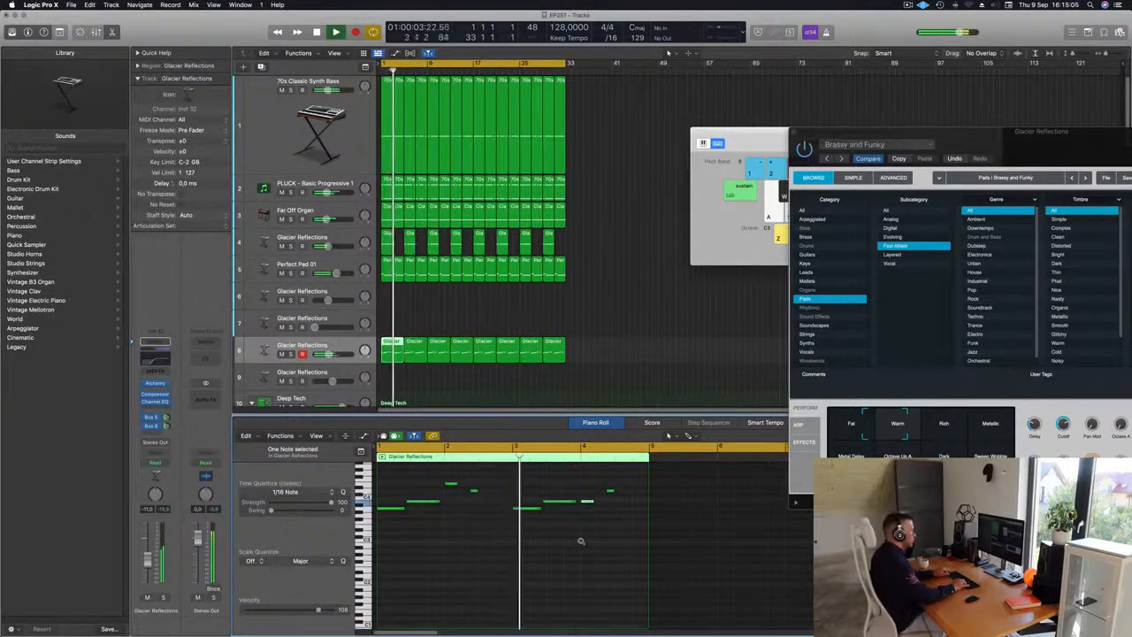
# Step: Raise the selected final melody note by two semitones
pyautogui.press('space')
pyautogui.press('space')
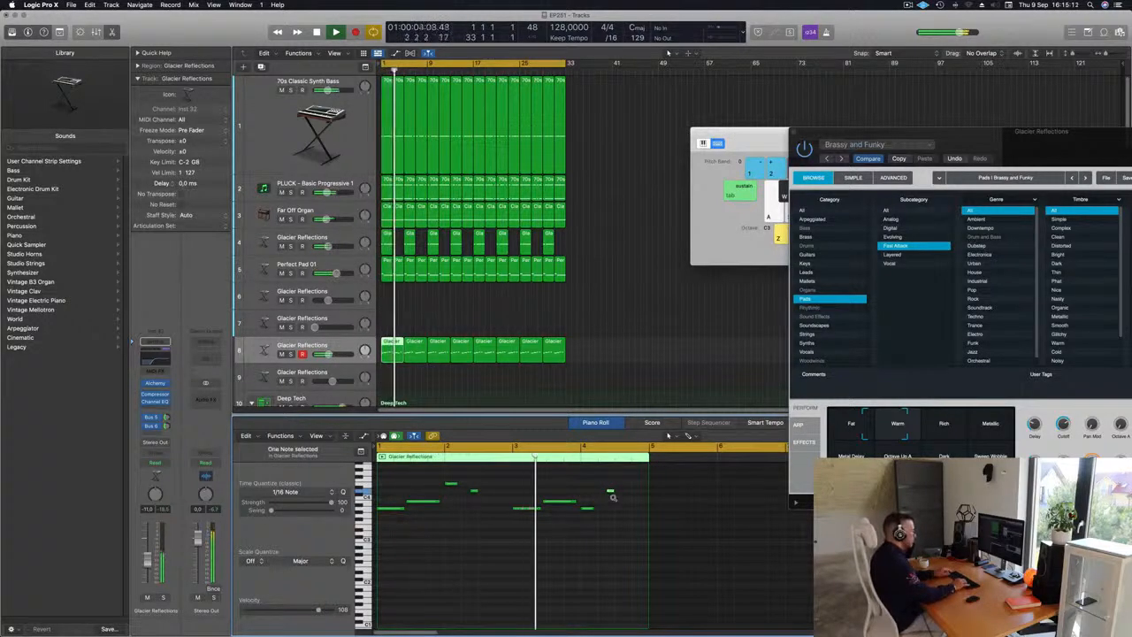
pyautogui.hotkey('alt', 'Up')
pyautogui.hotkey('alt', 'Up')
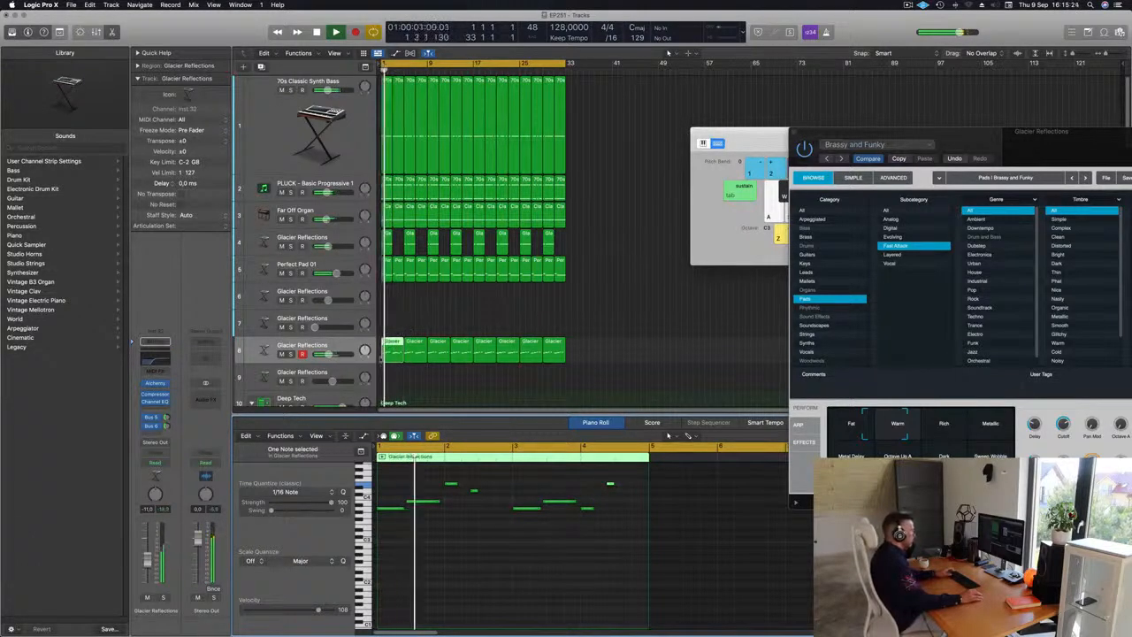
pyautogui.press('Delete')
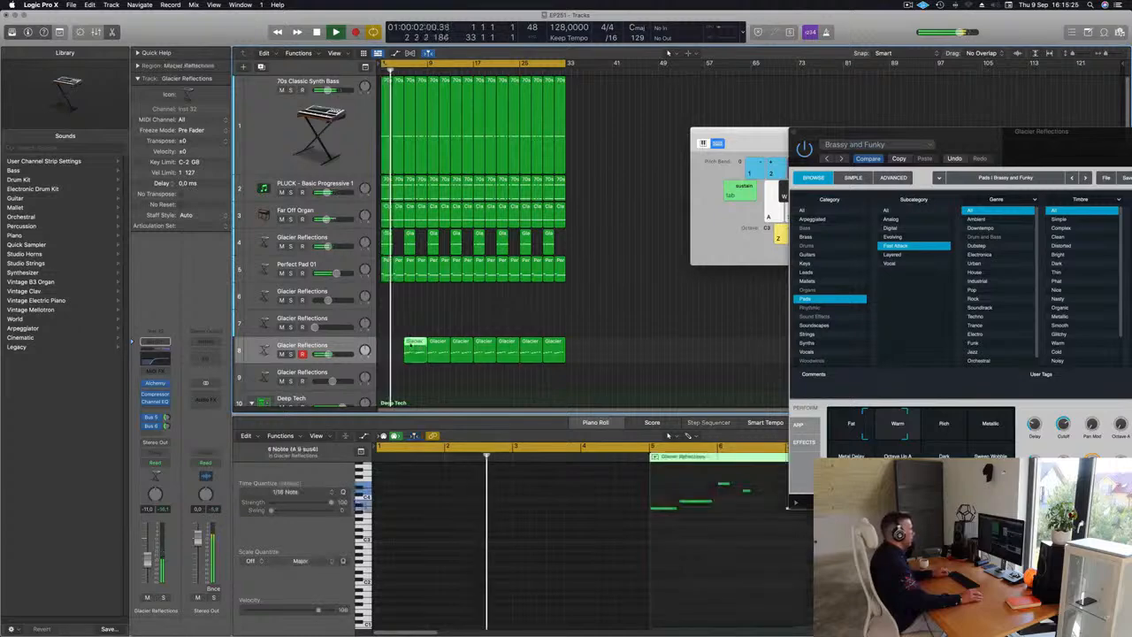
pyautogui.hotkey('ctrl', 'z')
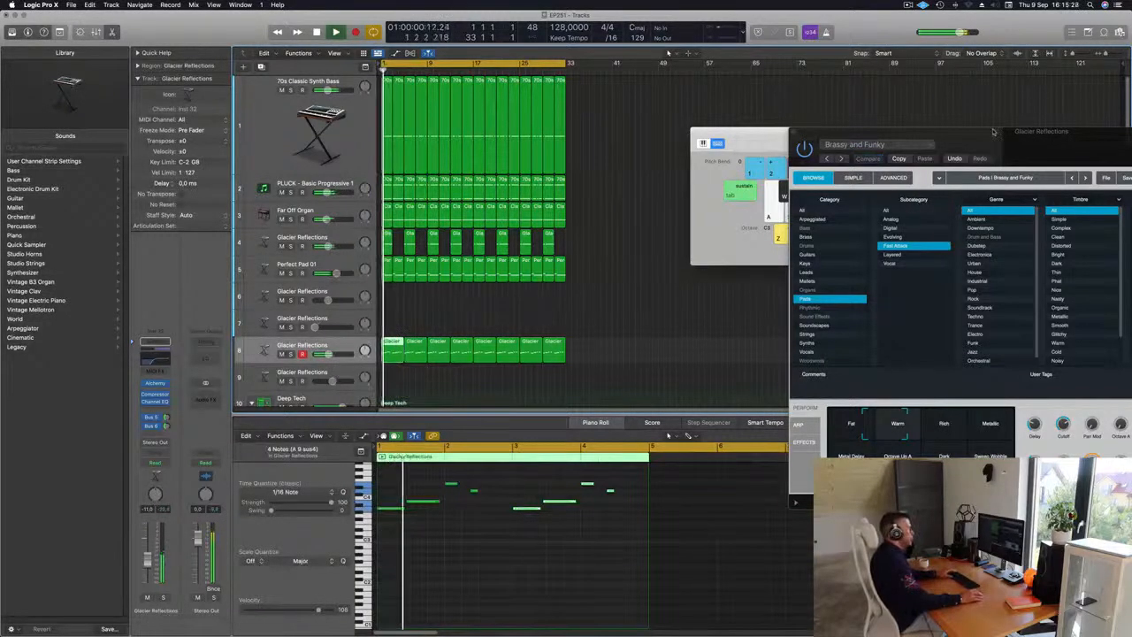
# Step: Lower Alchemy's Cutoff knob to about 89% and close the plugin window
pyautogui.moveTo(992, 132); pyautogui.dragTo(699, 77)
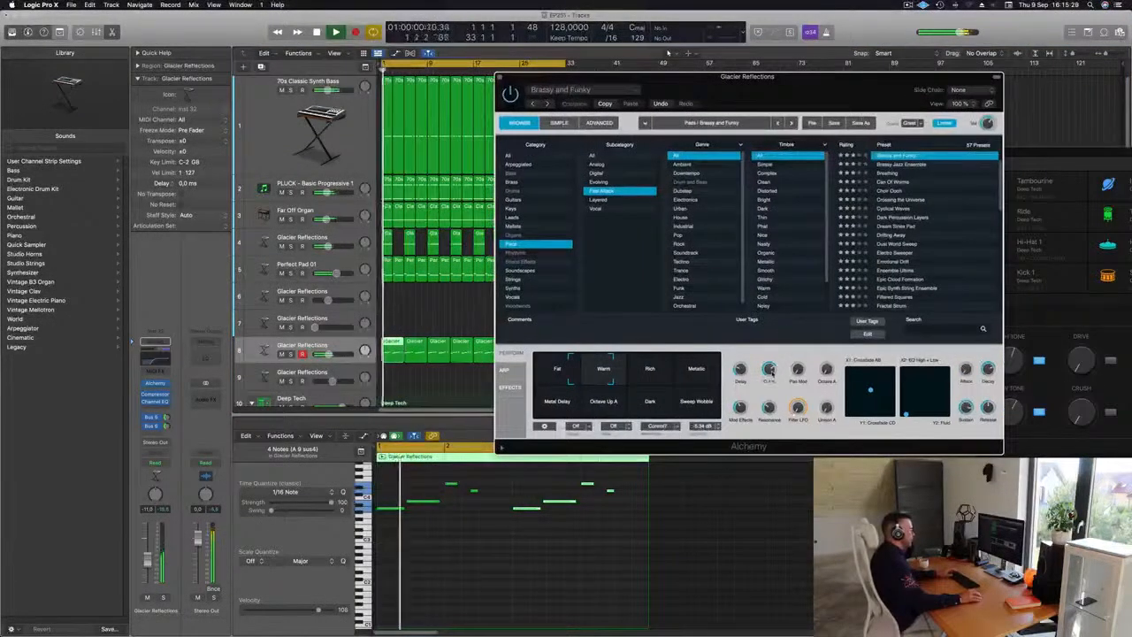
pyautogui.moveTo(770, 373); pyautogui.dragTo(772, 379)
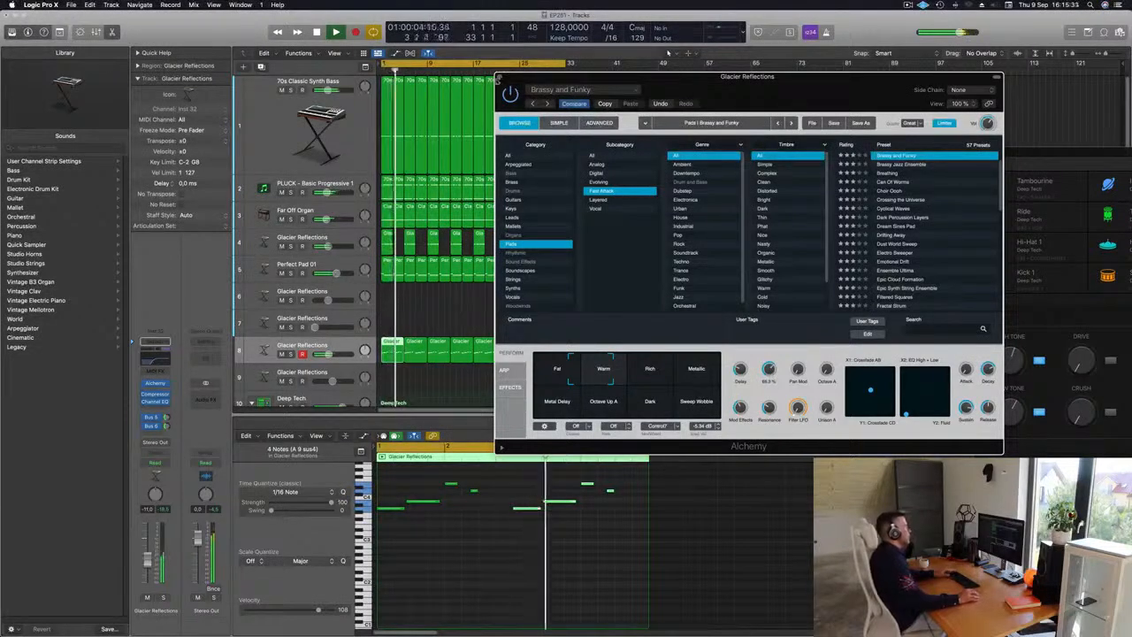
pyautogui.click(499, 78)
# Step: Copy the bar-1 Tom Low region onto the Block - Deep Tech track
pyautogui.scroll(-10, 464, 283)
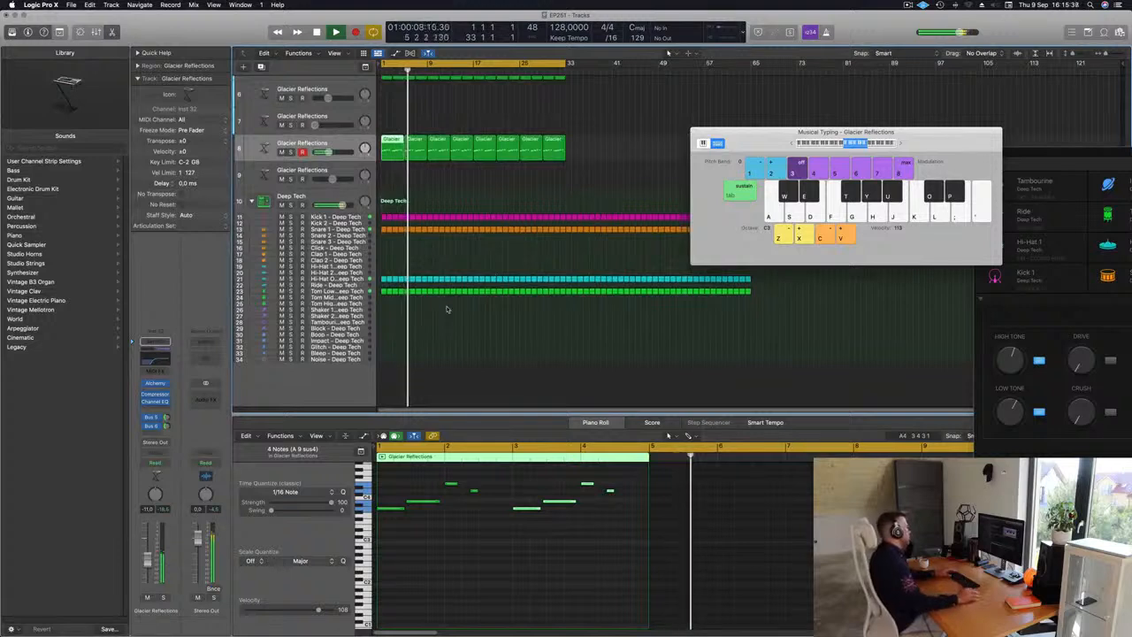
pyautogui.click(383, 293)
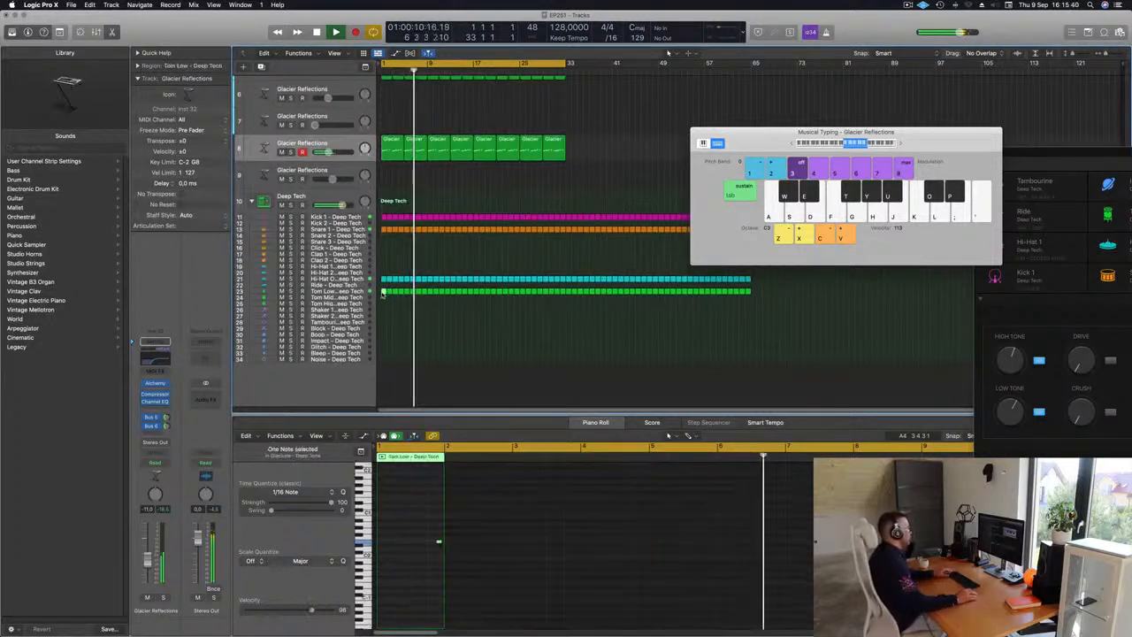
pyautogui.moveTo(383, 294); pyautogui.dragTo(385, 330)
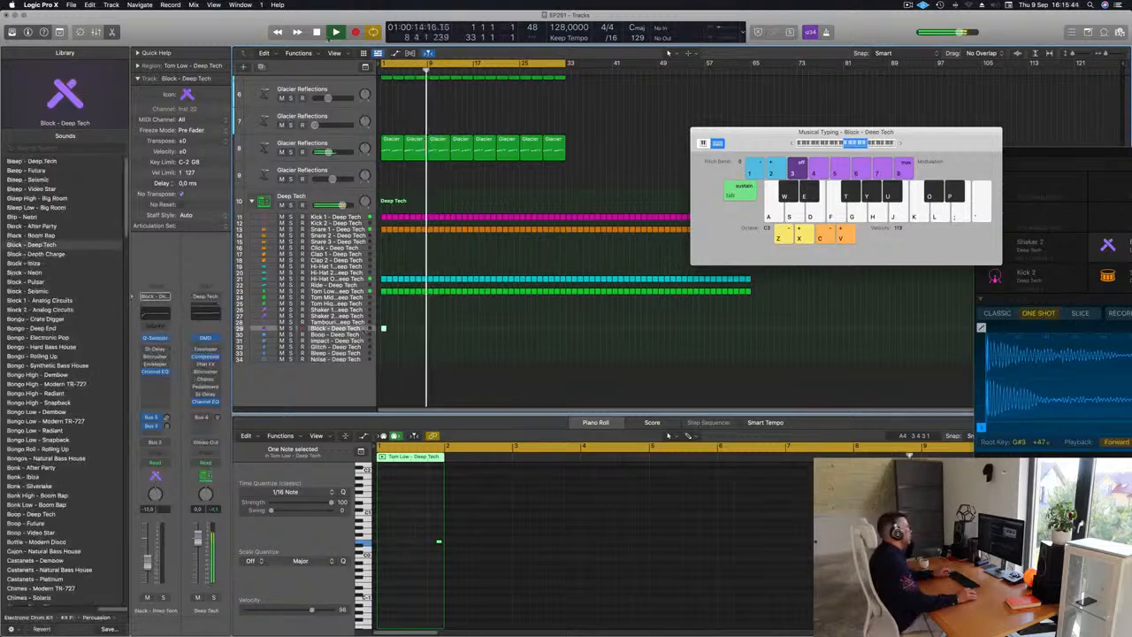
# Step: Move the Block region's note to the start of the bar in the Piano Roll
pyautogui.click(59, 32)
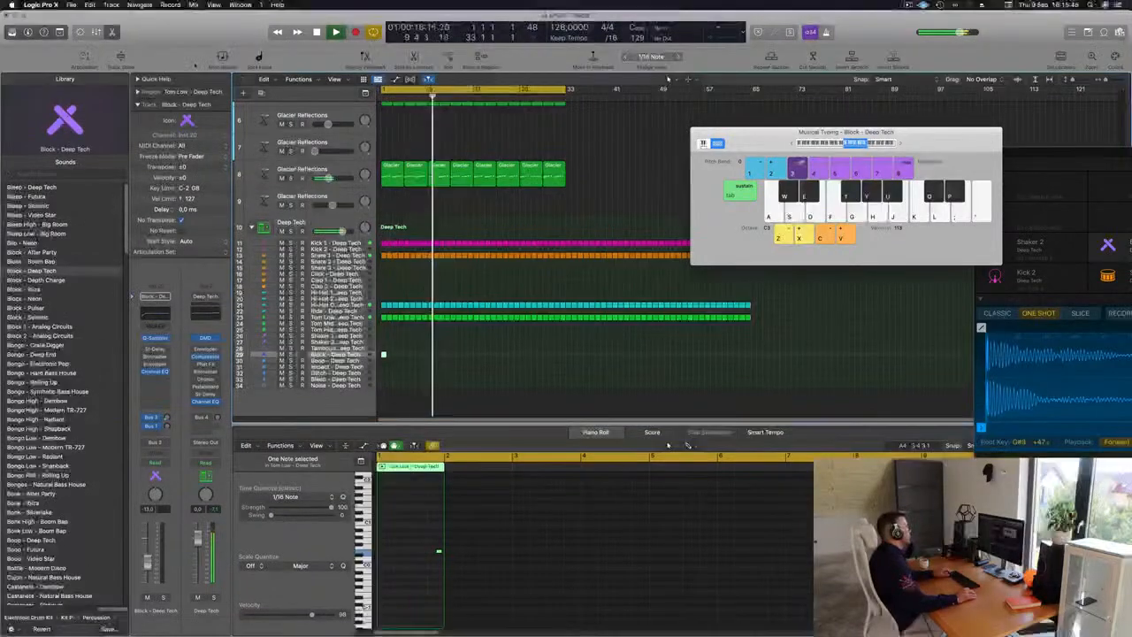
pyautogui.click(117, 60)
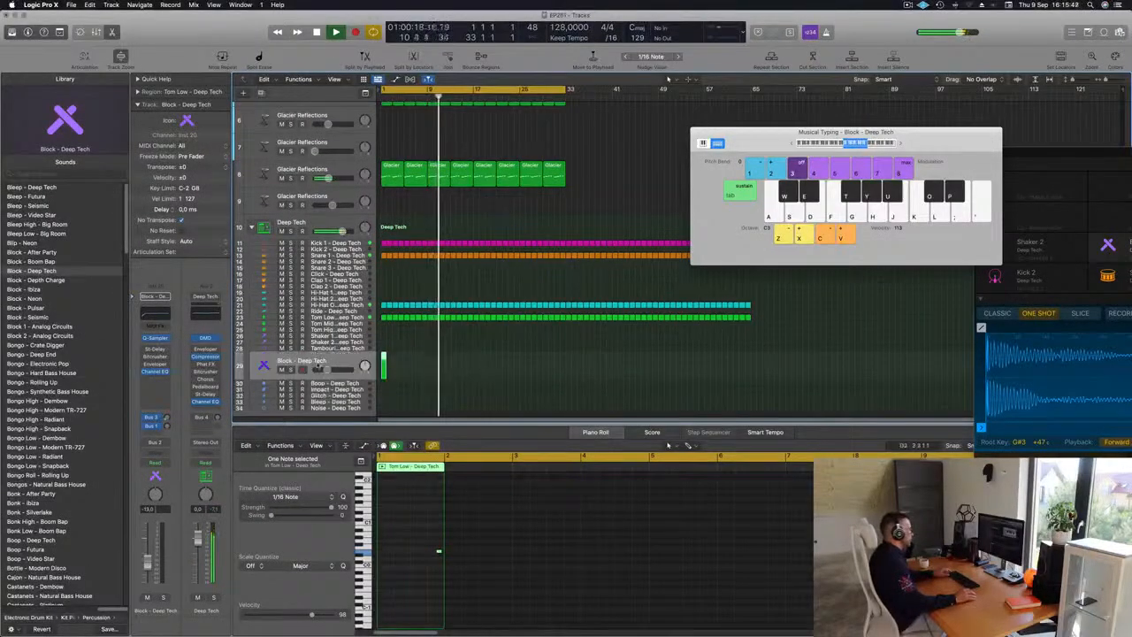
pyautogui.scroll(10, 389, 370)
pyautogui.press('Return')
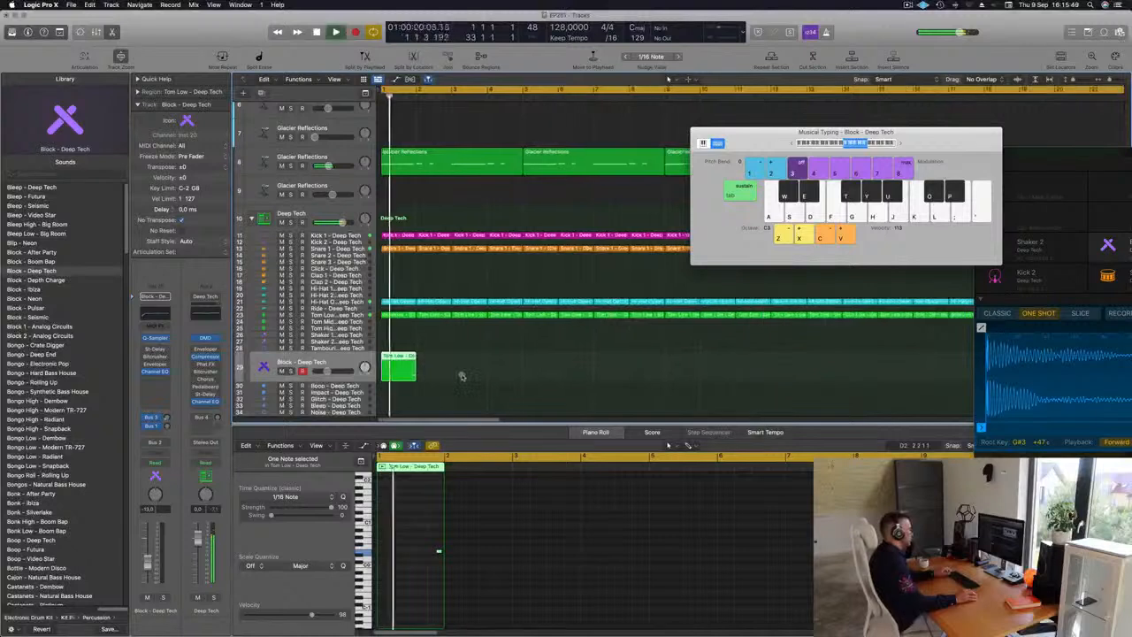
pyautogui.scroll(-3, 447, 374)
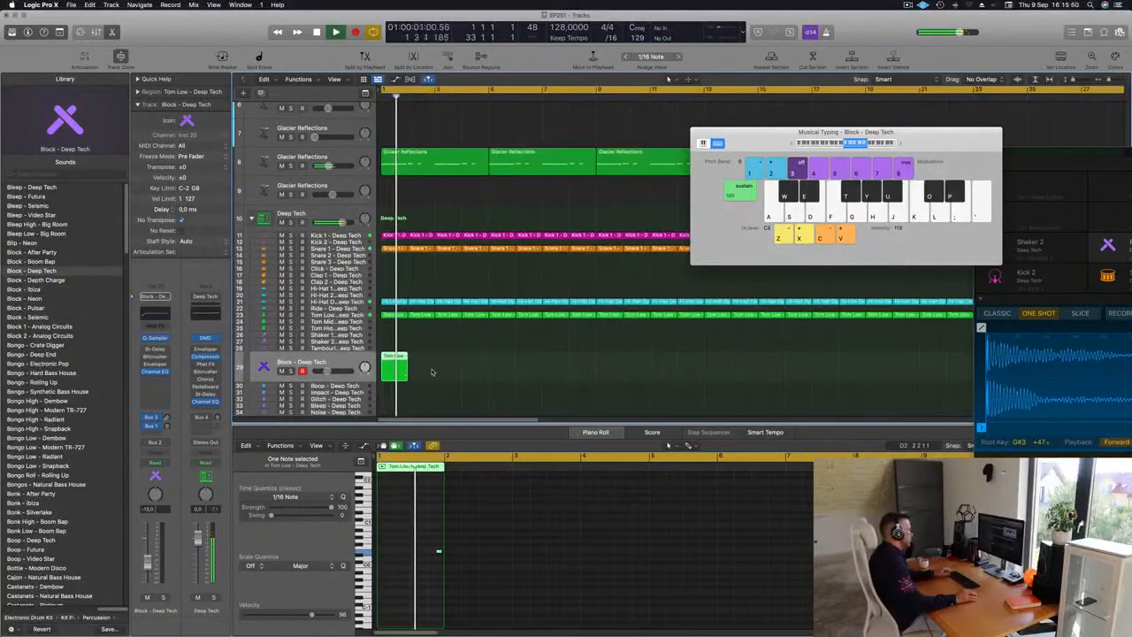
pyautogui.click(423, 541)
pyautogui.press('space')
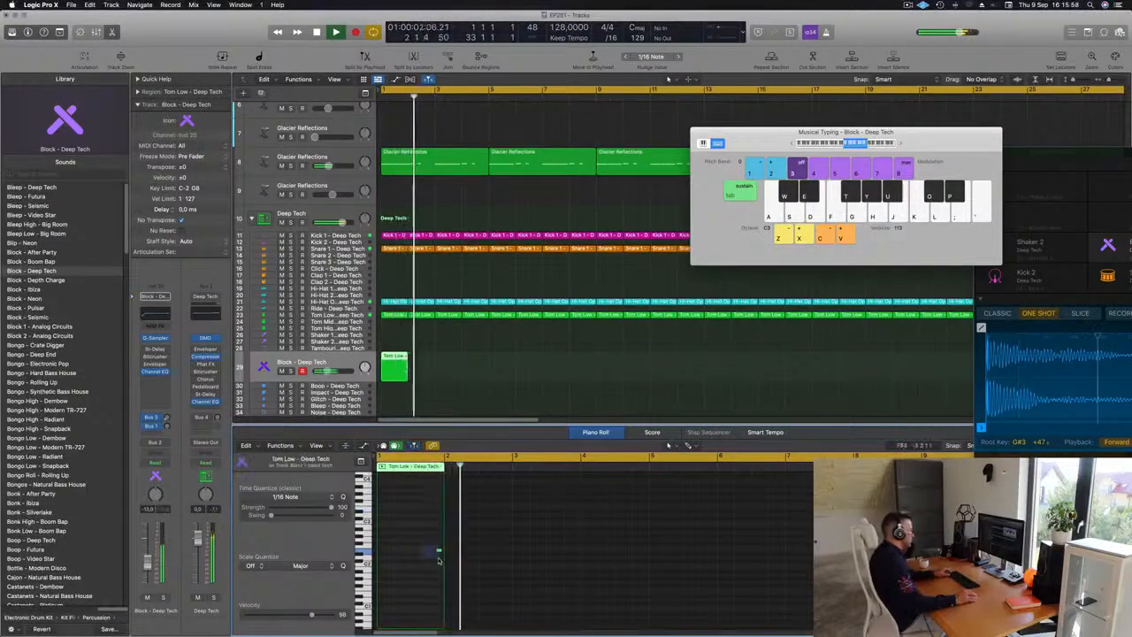
pyautogui.moveTo(438, 551); pyautogui.dragTo(396, 550)
# Step: Duplicate the Block note to build a short rhythmic pattern within the region
pyautogui.press('space')
pyautogui.press('space')
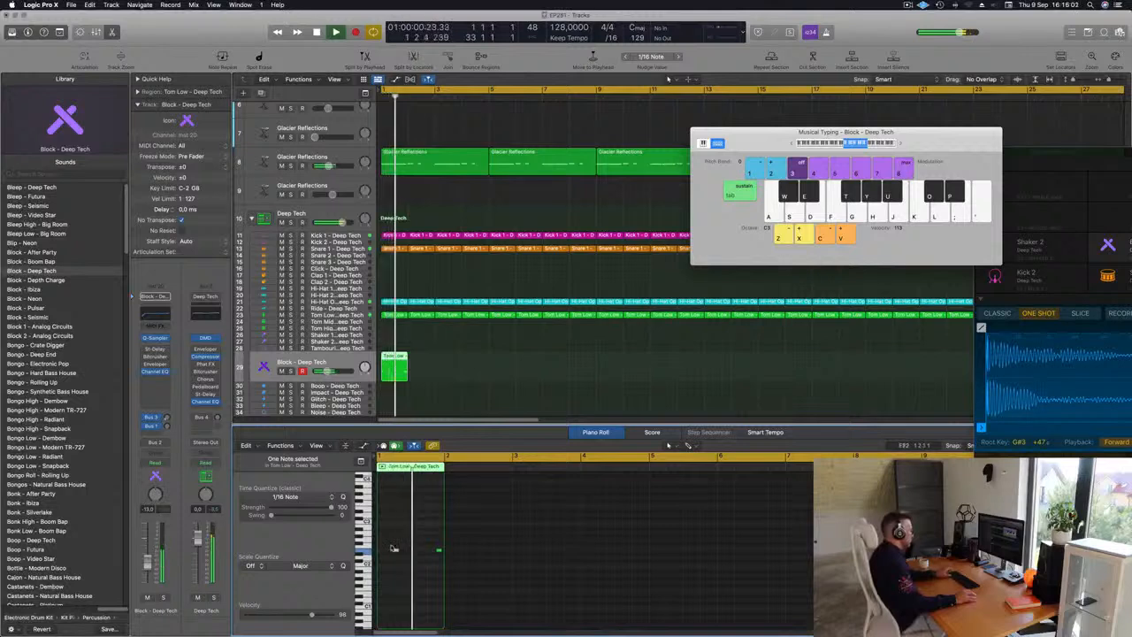
pyautogui.moveTo(397, 551); pyautogui.dragTo(423, 551)
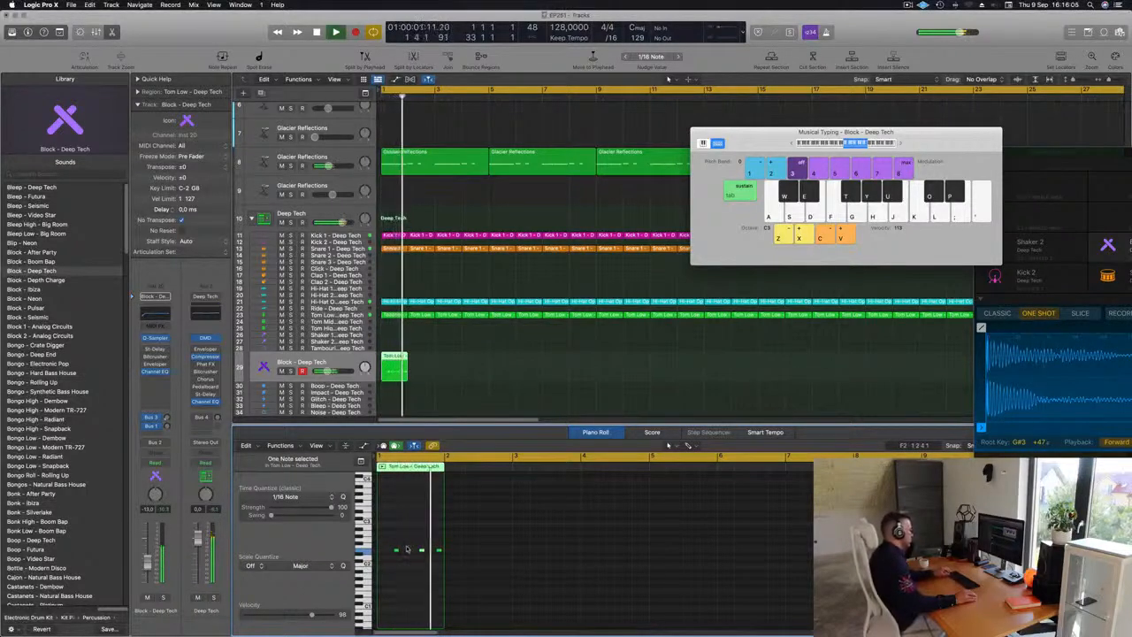
pyautogui.moveTo(433, 347); pyautogui.dragTo(369, 367)
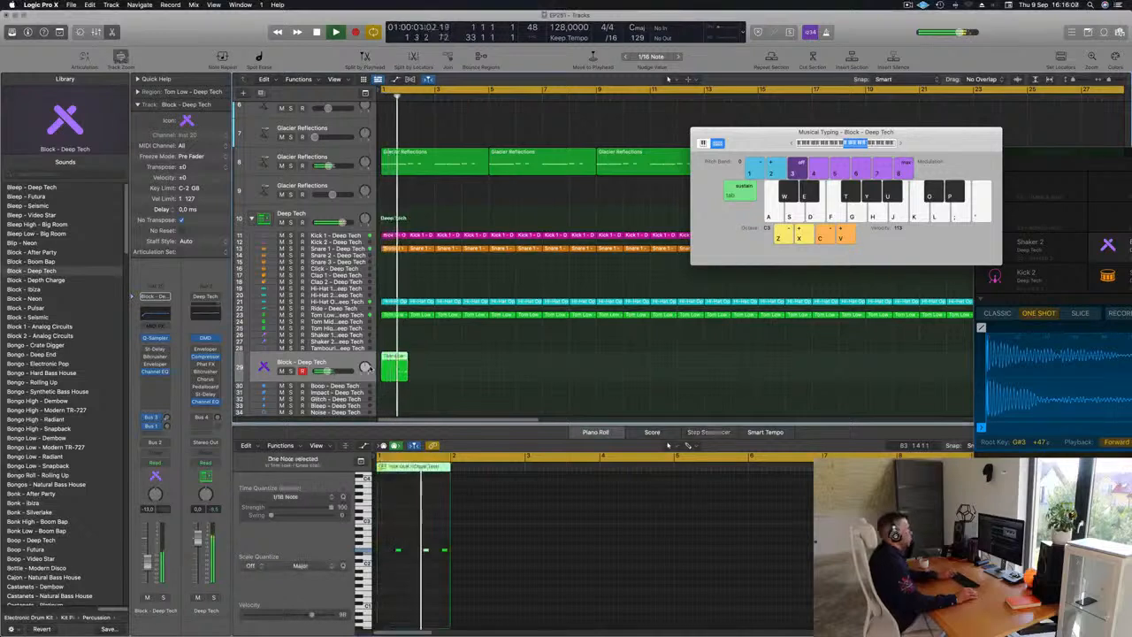
# Step: Repeat the Block region and its copies so the Block - Deep Tech track fills the first 32 bars
pyautogui.press('super+r')
pyautogui.press('super+r')
pyautogui.press('super+r')
pyautogui.press('super+r')
pyautogui.press('super+r')
pyautogui.press('super+Left')
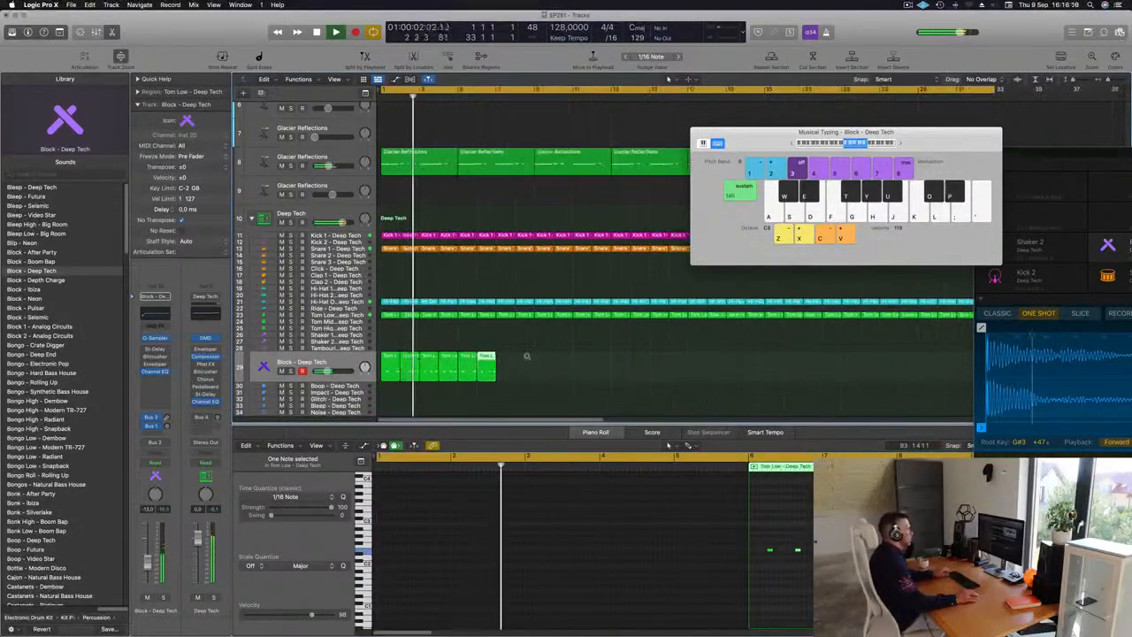
pyautogui.moveTo(521, 361); pyautogui.dragTo(381, 373)
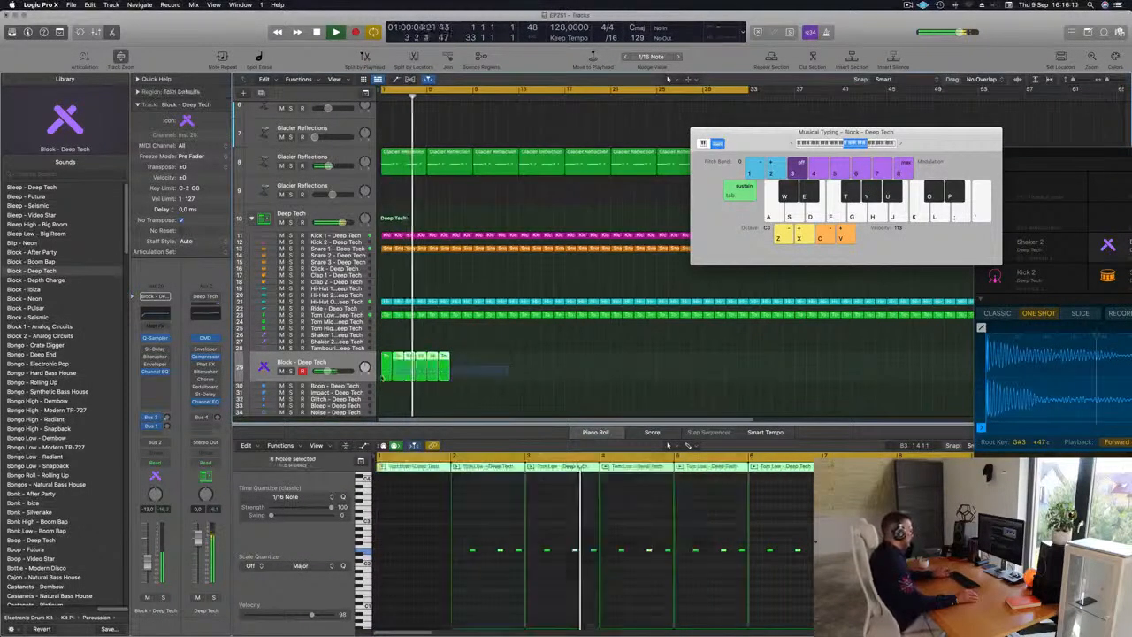
pyautogui.press('super+r')
pyautogui.press('super+r')
pyautogui.press('super+r')
pyautogui.press('super+r')
pyautogui.press('super+r')
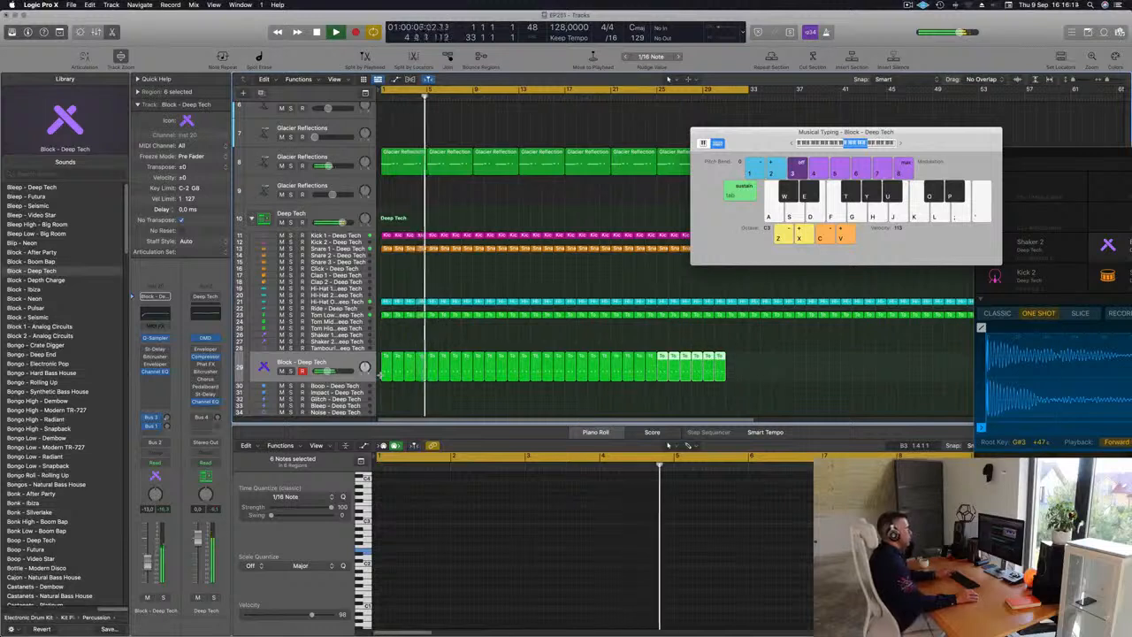
pyautogui.moveTo(764, 142); pyautogui.dragTo(1076, 151)
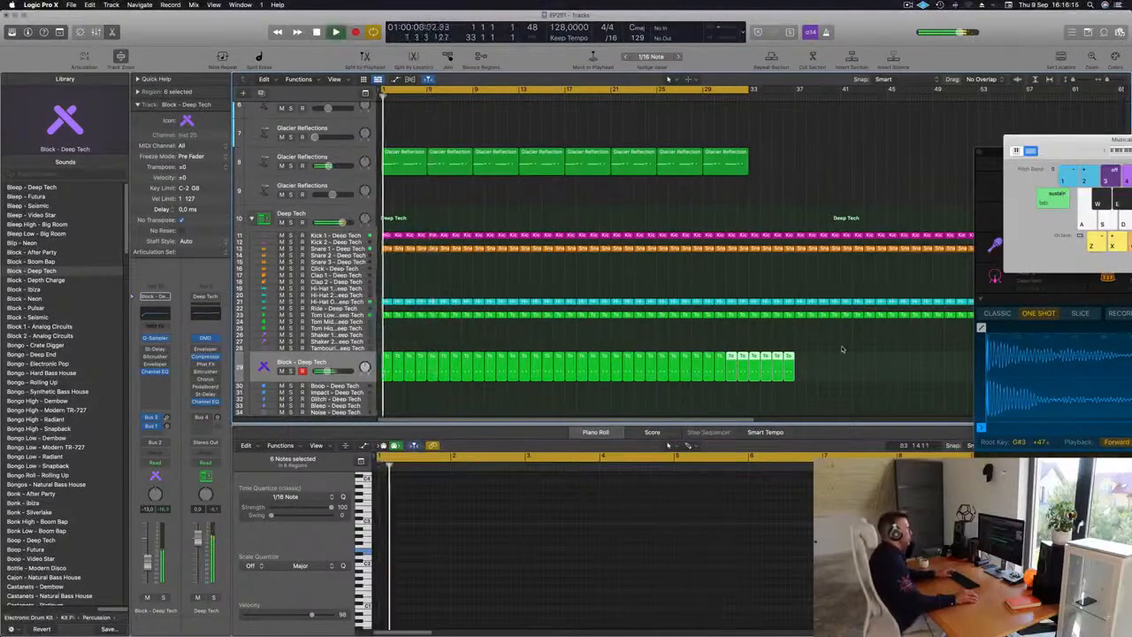
# Step: Open the Block track's Stereo Delay plugin and load the 1/2 Note Swing preset
pyautogui.click(343, 361)
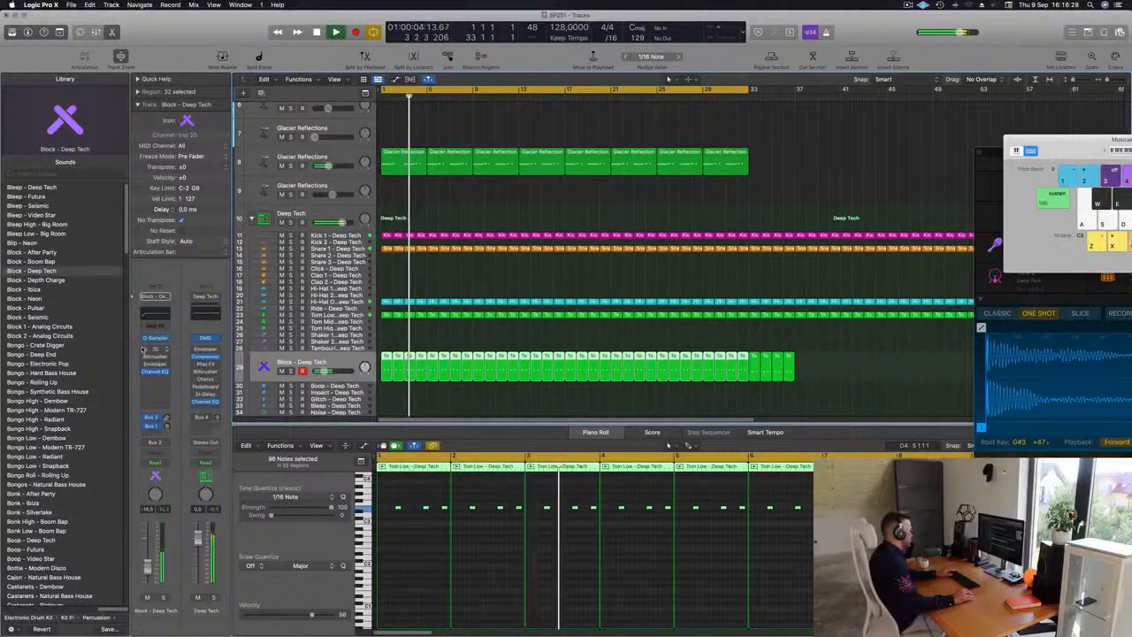
pyautogui.click(155, 349)
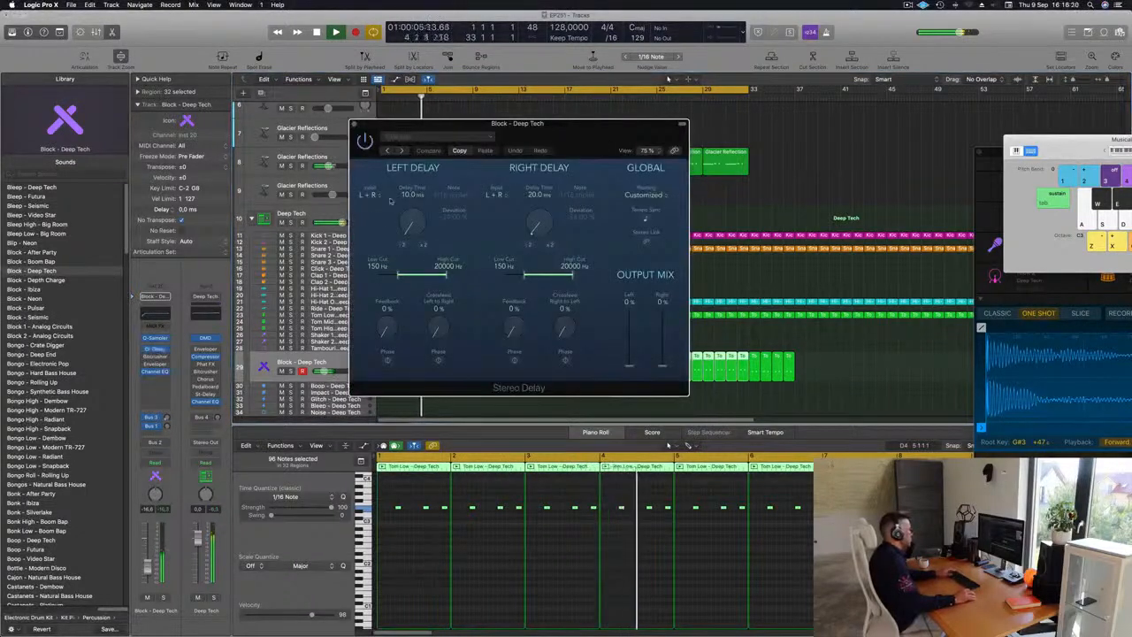
pyautogui.click(402, 151)
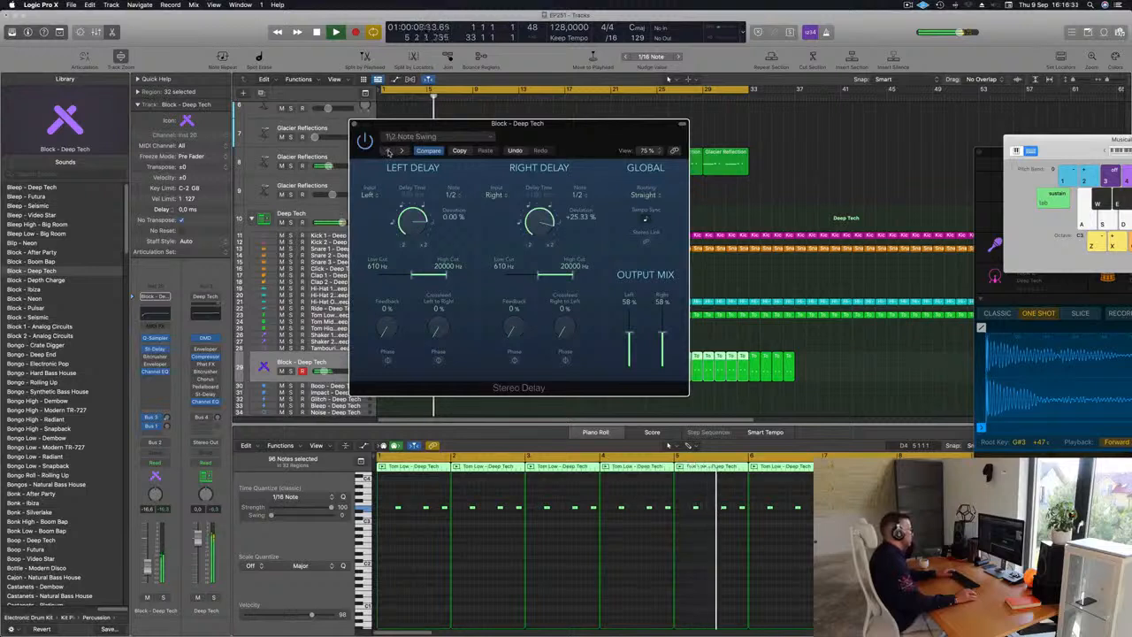
pyautogui.moveTo(553, 135); pyautogui.dragTo(559, 149)
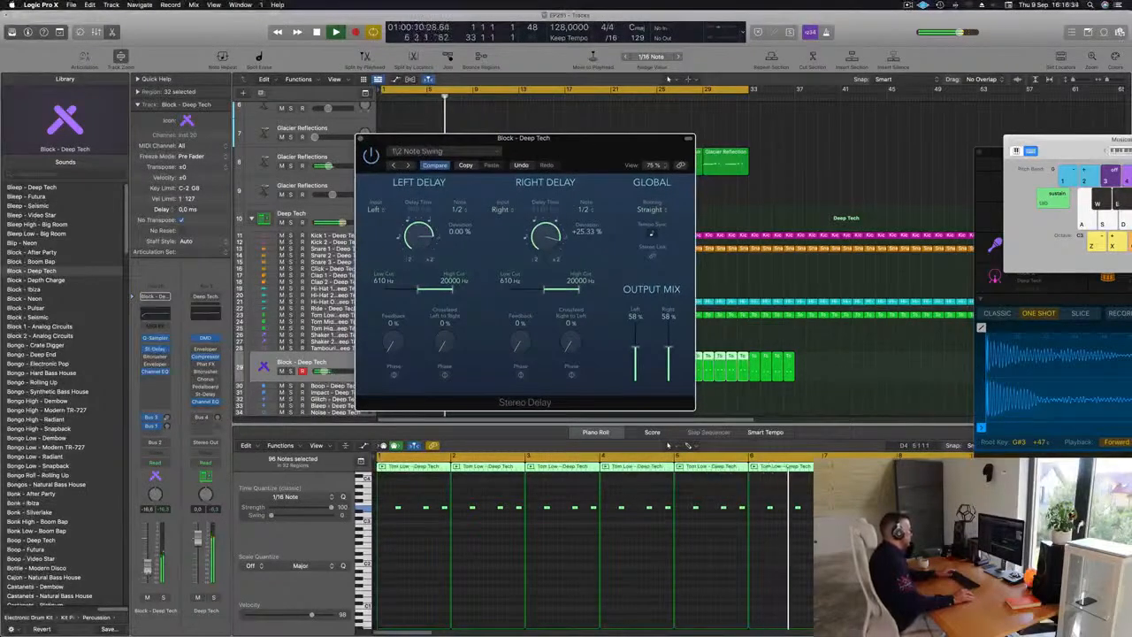
# Step: Nudge the Block track's volume fader slightly, audition the track soloed, and close the Stereo Delay window
pyautogui.moveTo(149, 569); pyautogui.dragTo(149, 565)
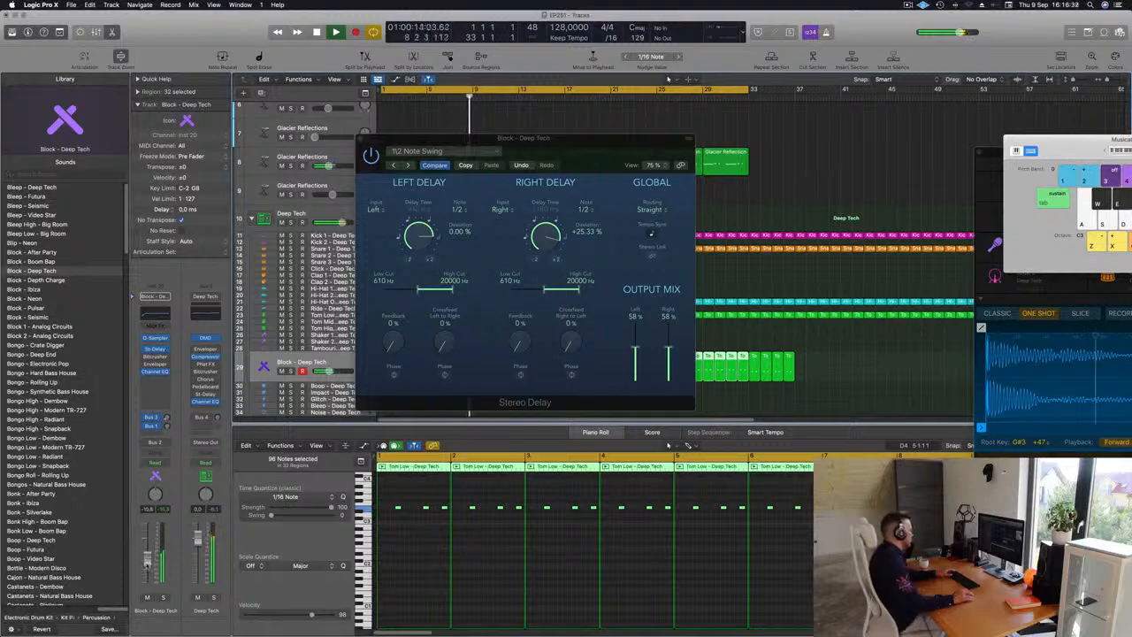
pyautogui.click(162, 598)
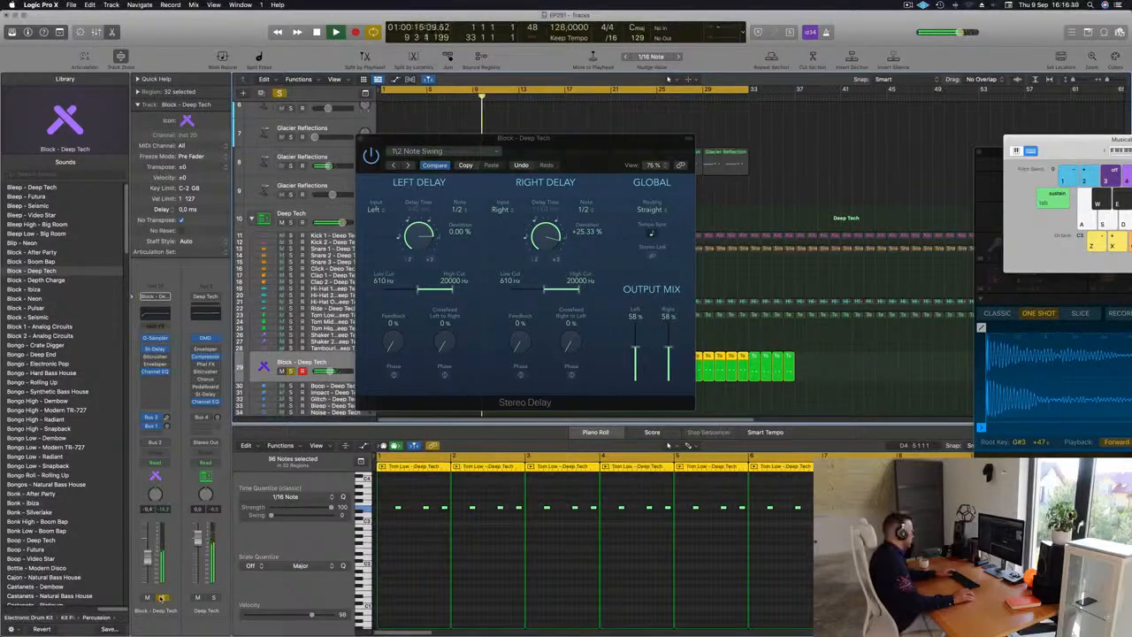
pyautogui.click(162, 598)
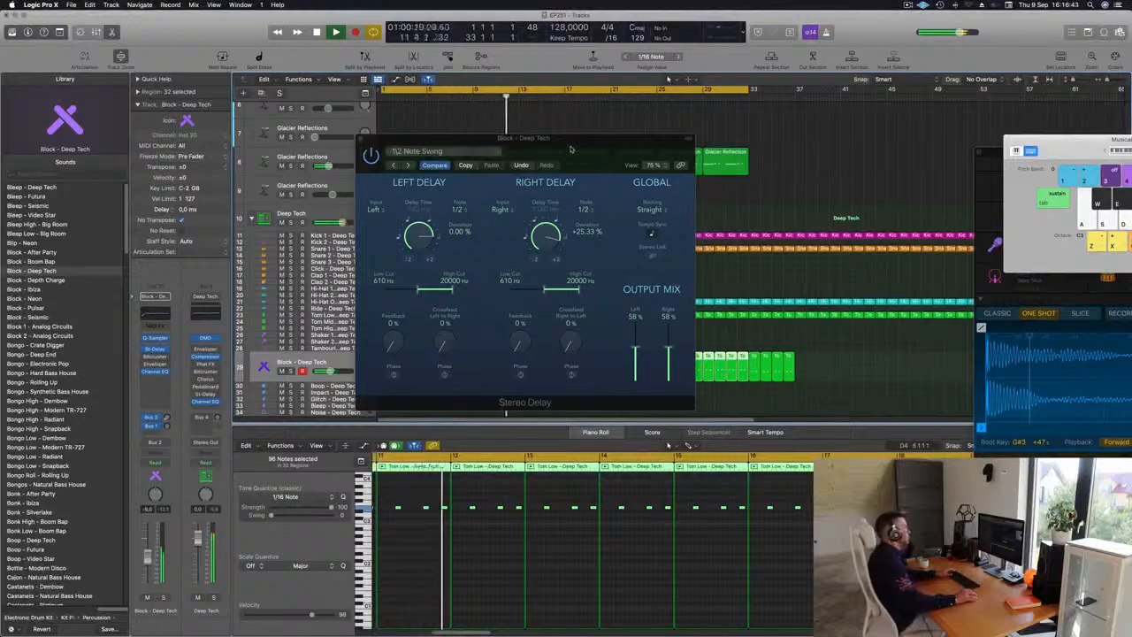
pyautogui.moveTo(398, 137); pyautogui.dragTo(358, 167)
pyautogui.press('super+w')
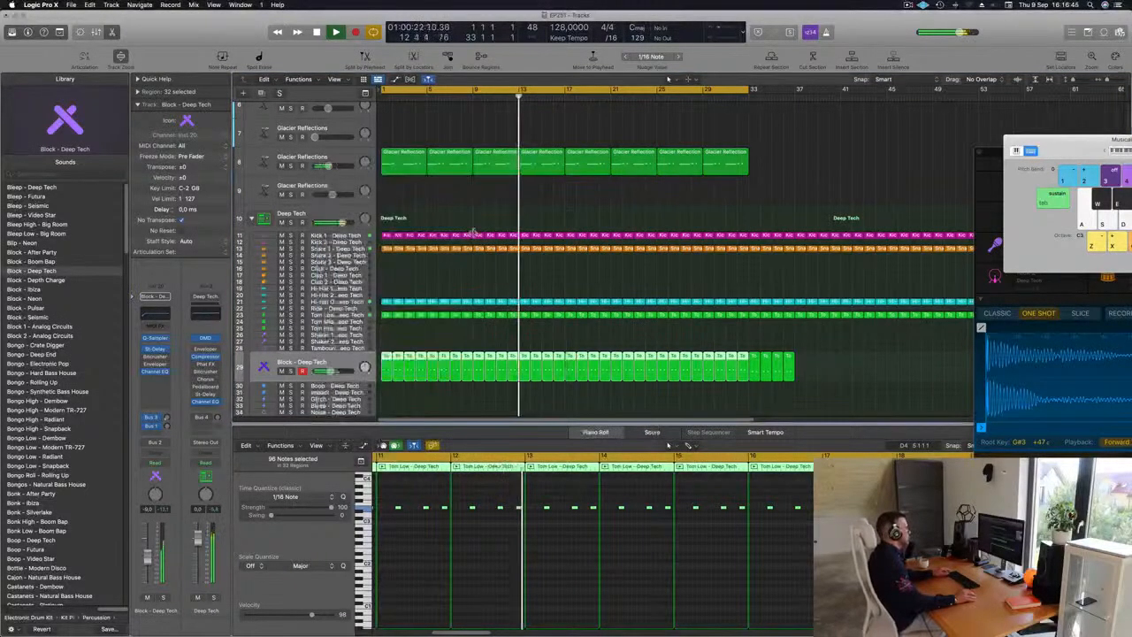
# Step: Copy the bar-1 Hi-Hat Open region onto the Shaker 2 - Deep Tech track
pyautogui.press('super+Left')
pyautogui.press('super+Left')
pyautogui.press('super+Left')
pyautogui.click(619, 276)
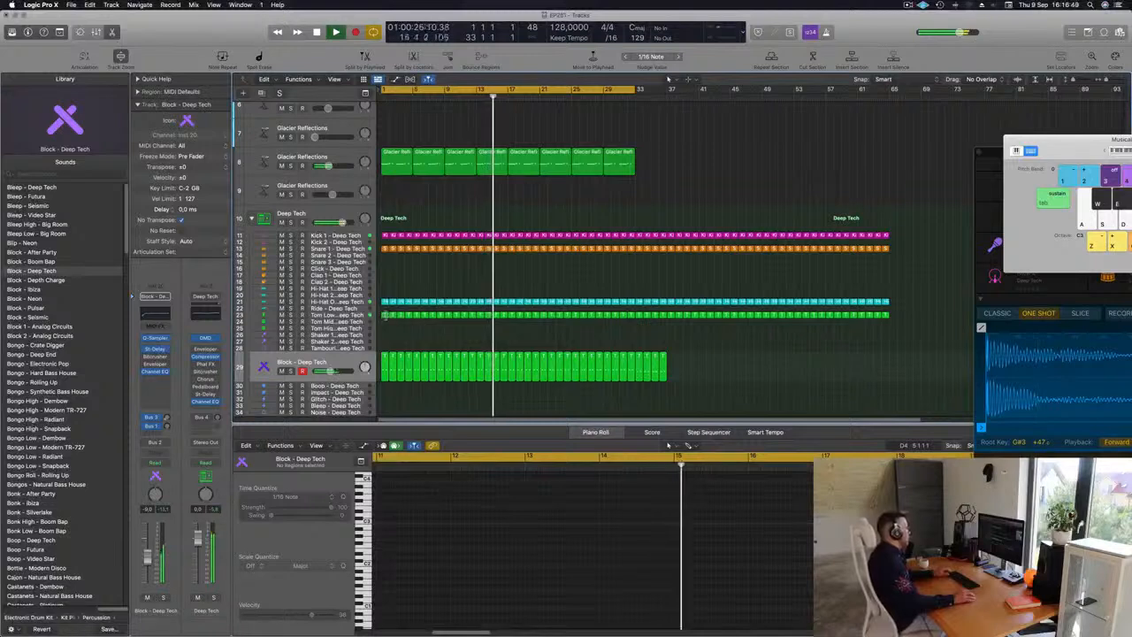
pyautogui.click(387, 314)
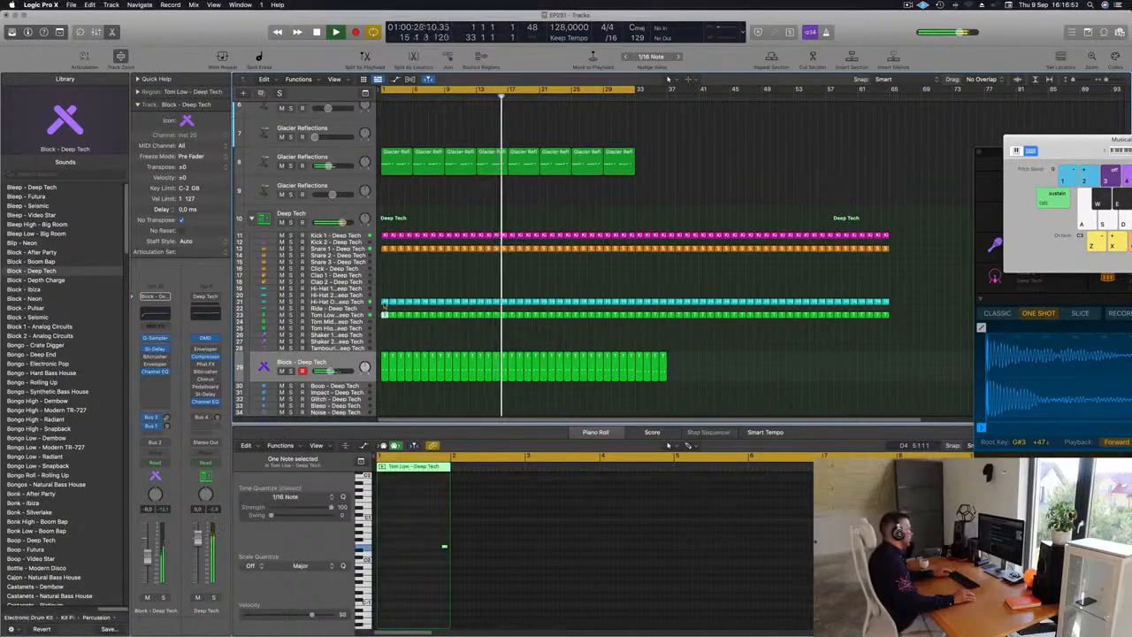
pyautogui.moveTo(386, 302); pyautogui.dragTo(386, 341)
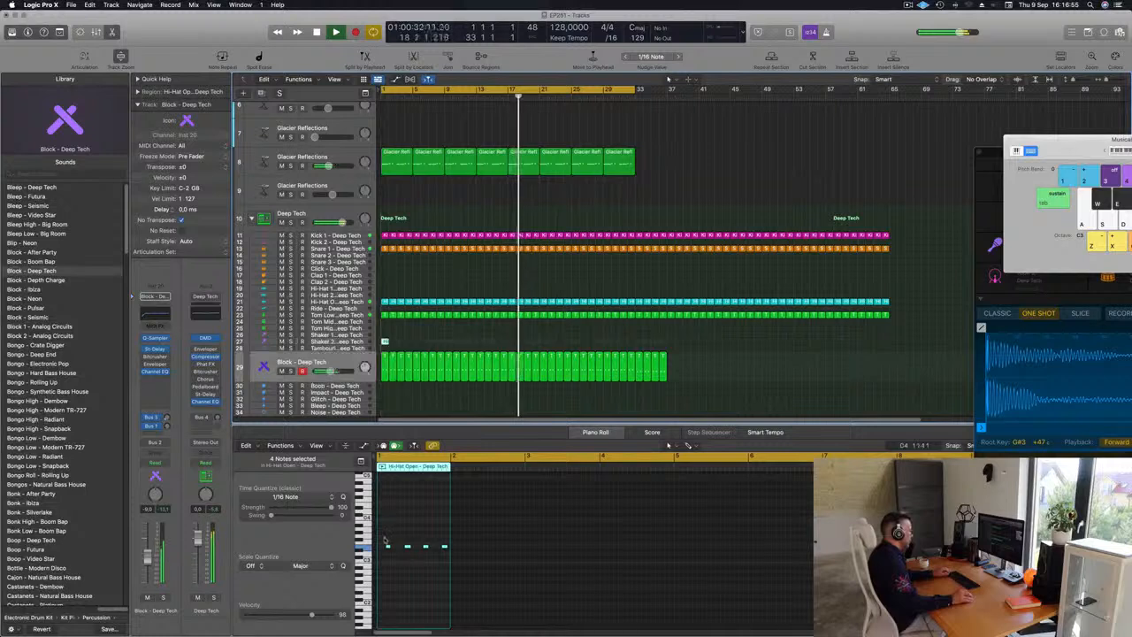
# Step: Rework the copied hi-hat notes into a new rhythmic pattern in the Piano Roll while auditioning playback
pyautogui.moveTo(385, 540); pyautogui.dragTo(432, 551)
pyautogui.scroll(5, 416, 556)
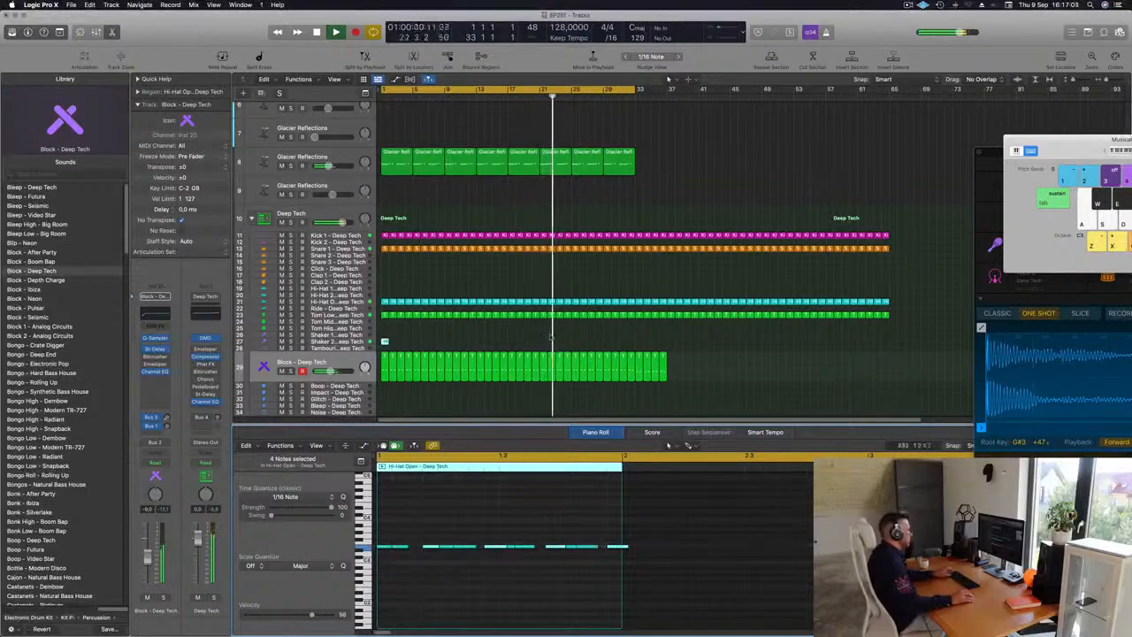
pyautogui.press('Return')
pyautogui.press('space')
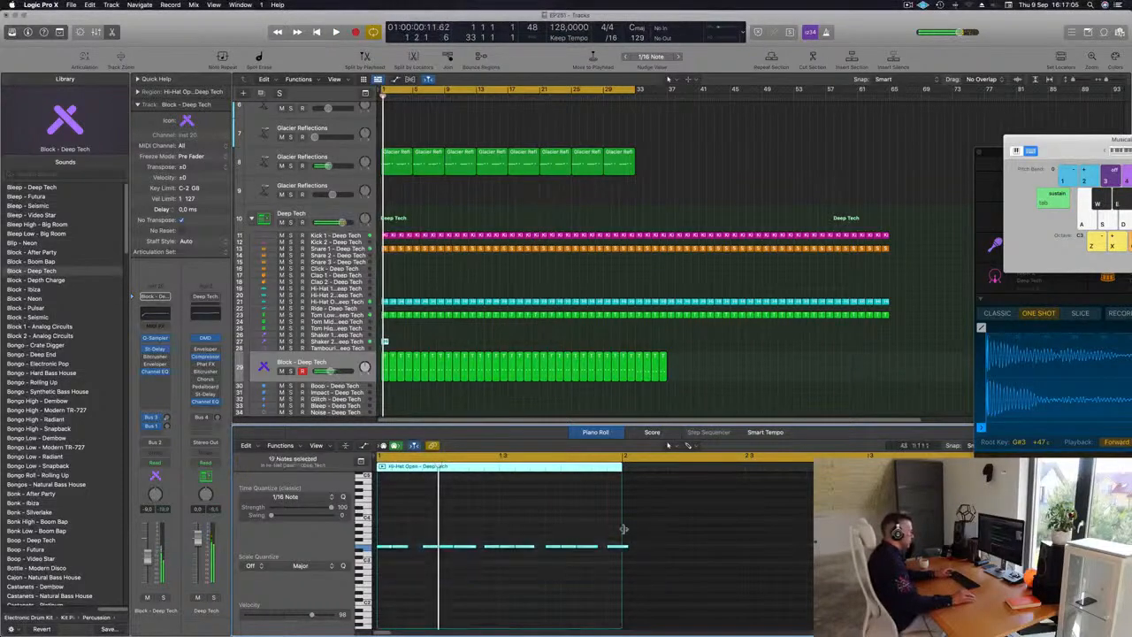
pyautogui.moveTo(625, 545); pyautogui.dragTo(618, 548)
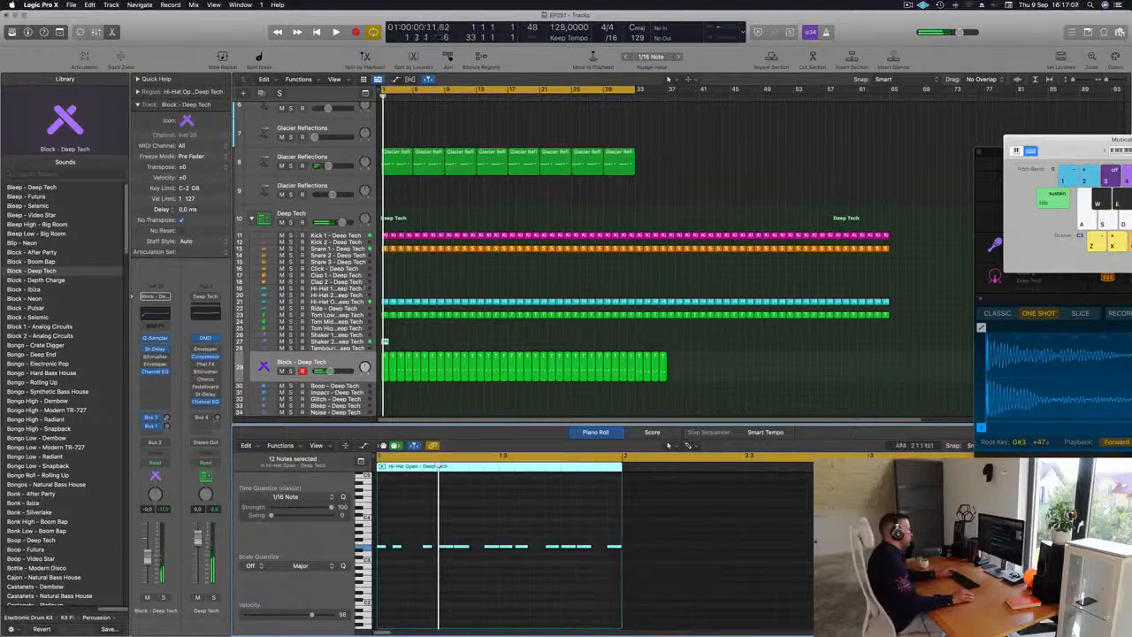
# Step: Repeat the Shaker 2 region across the arrangement and delete the regions extending past bar 32 on the Shaker 2 and Block tracks
pyautogui.click(362, 341)
pyautogui.press('space')
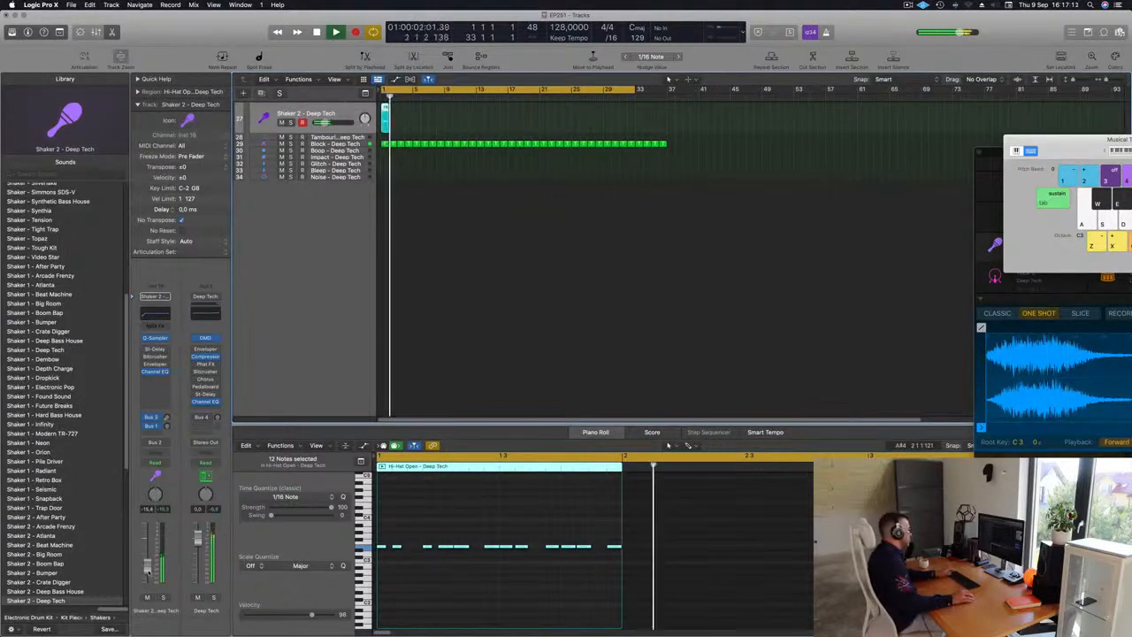
pyautogui.press('z')
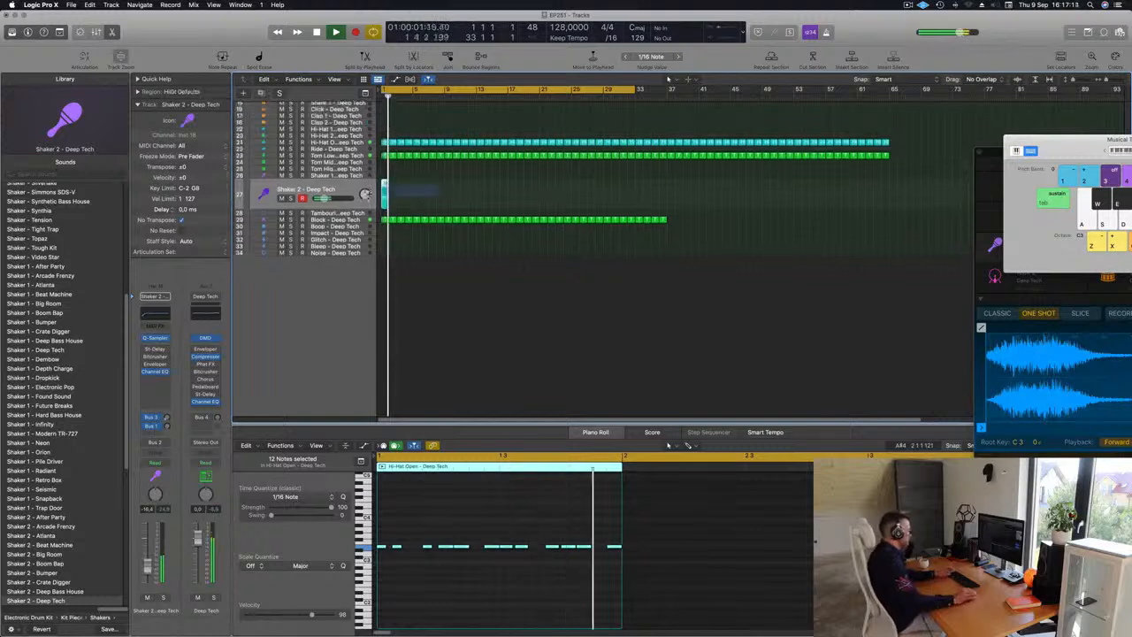
pyautogui.press('super+r')
pyautogui.press('super+r')
pyautogui.press('super+r')
pyautogui.press('super+r')
pyautogui.press('super+r')
pyautogui.press('super+r')
pyautogui.press('super+r')
pyautogui.press('super+r')
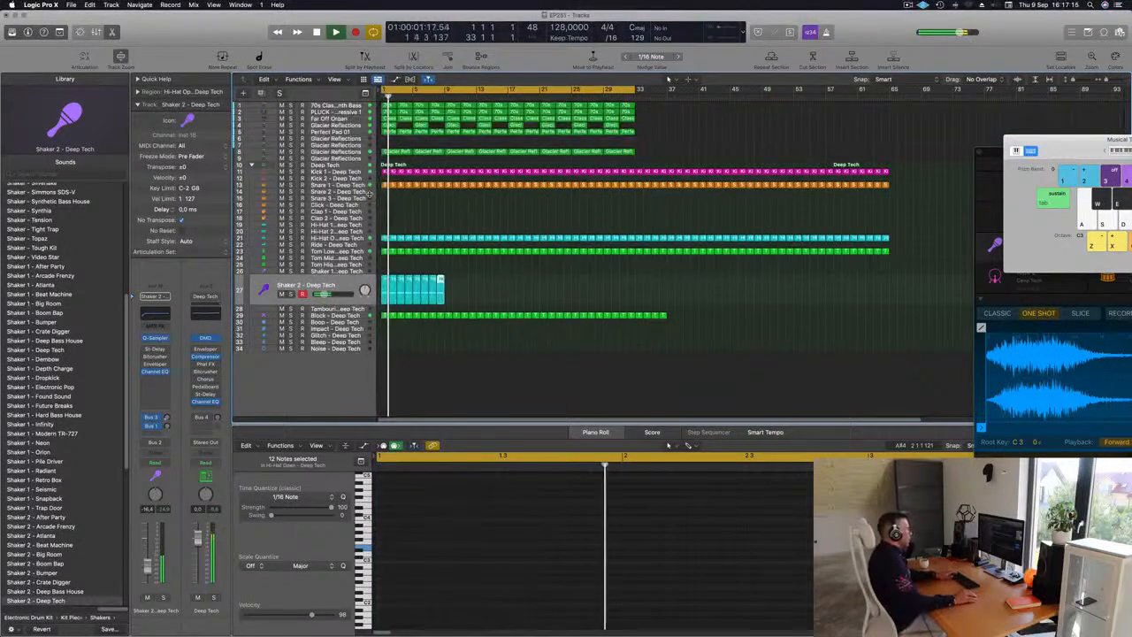
pyautogui.press('super+r')
pyautogui.press('super+r')
pyautogui.press('super+r')
pyautogui.press('super+r')
pyautogui.press('super+r')
pyautogui.press('super+r')
pyautogui.press('super+r')
pyautogui.press('super+r')
pyautogui.press('super+r')
pyautogui.press('super+r')
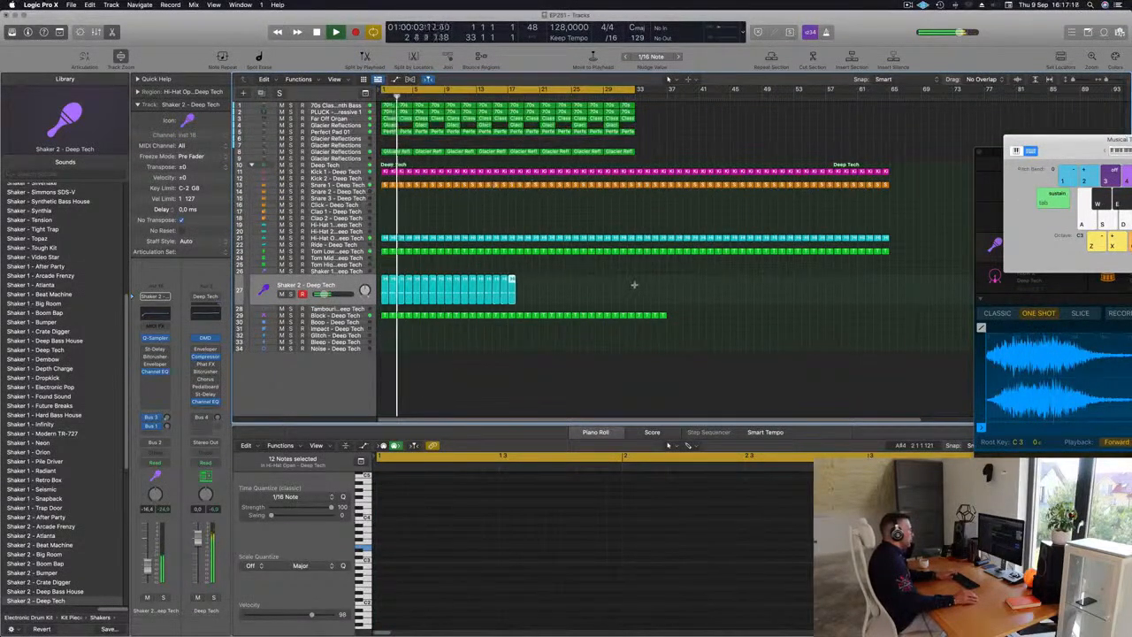
pyautogui.press('super+r')
pyautogui.press('super+r')
pyautogui.press('super+r')
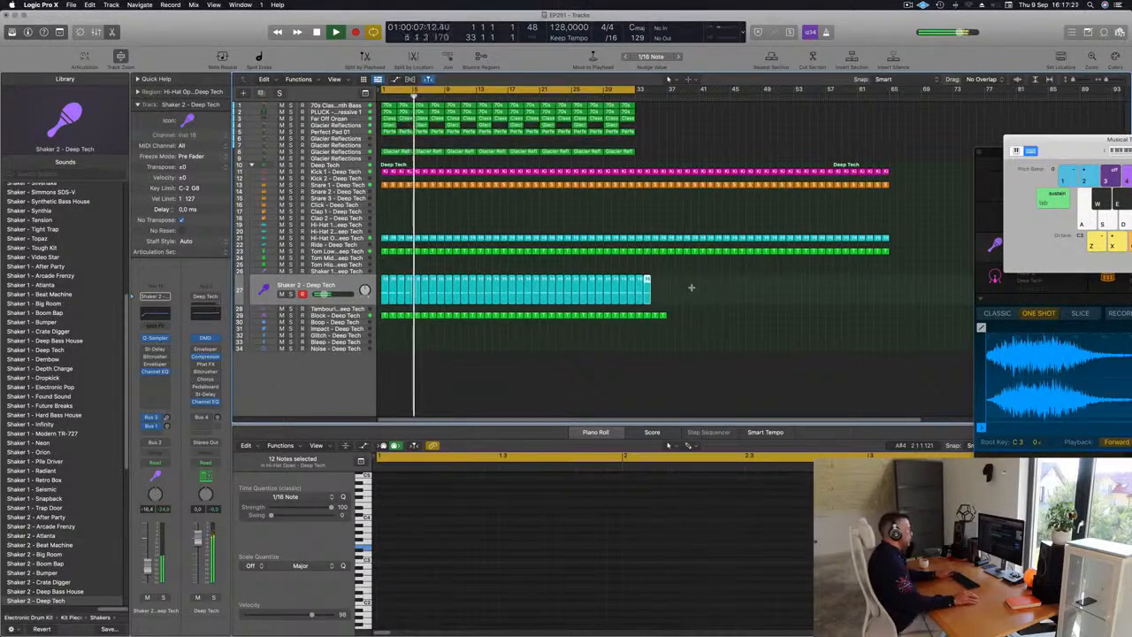
pyautogui.moveTo(676, 274); pyautogui.dragTo(633, 345)
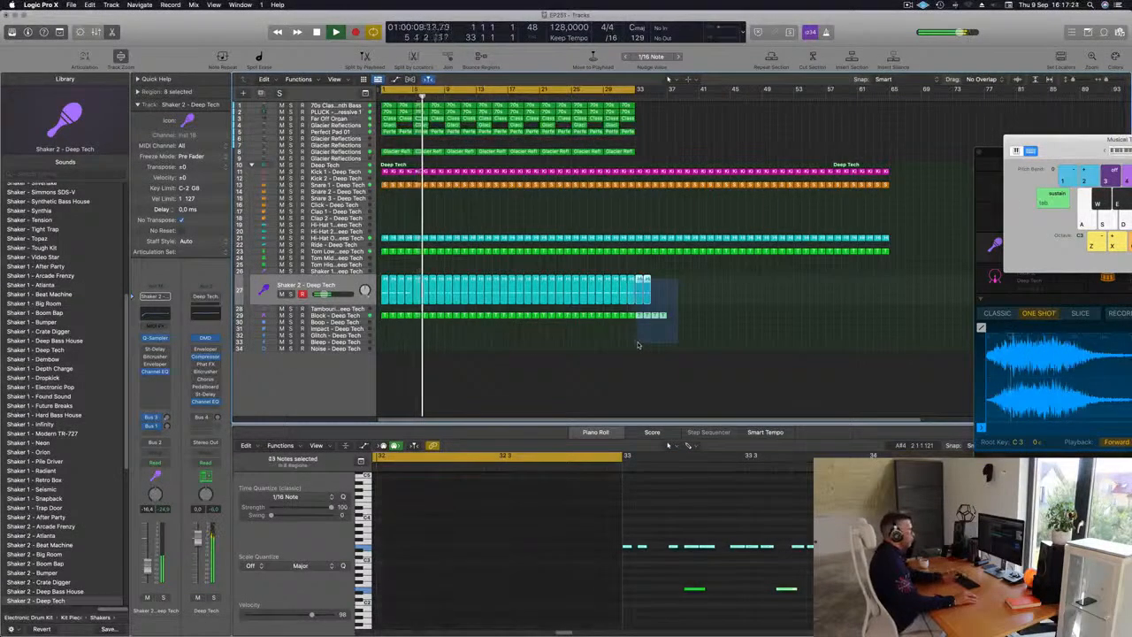
pyautogui.press('Delete')
# Step: Lower the Shaker 2 track's volume slightly while playing the arrangement back
pyautogui.press('space')
pyautogui.moveTo(325, 294); pyautogui.dragTo(316, 294)
pyautogui.press('space')
pyautogui.press('space')
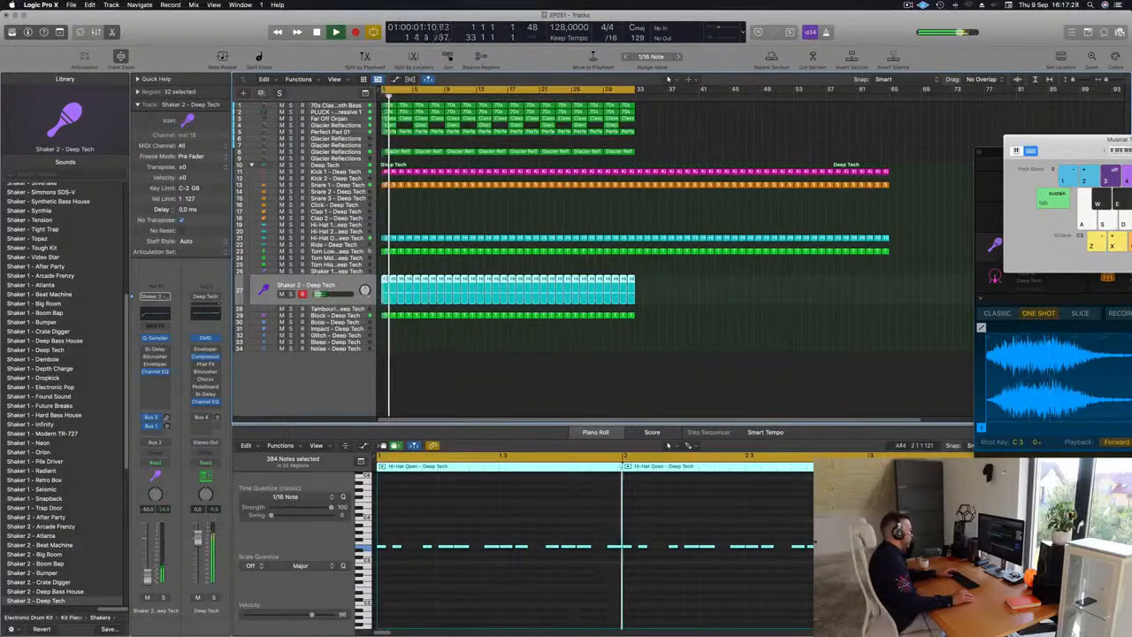
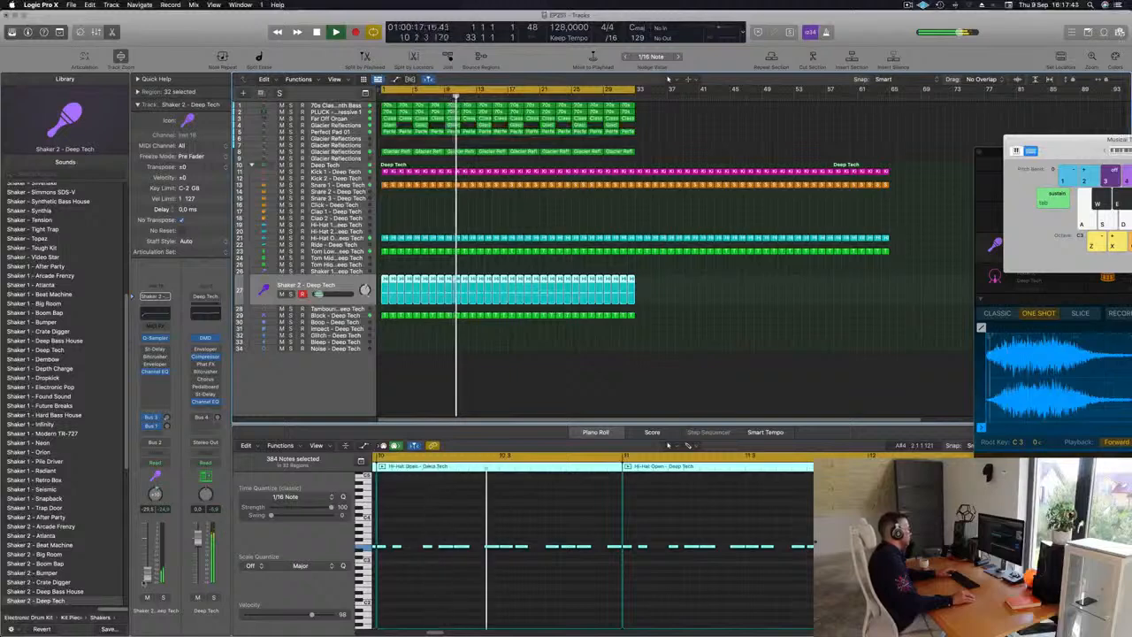
# Step: Select and delete all regions extending past bar 32 across the drum and percussion tracks
pyautogui.click(558, 390)
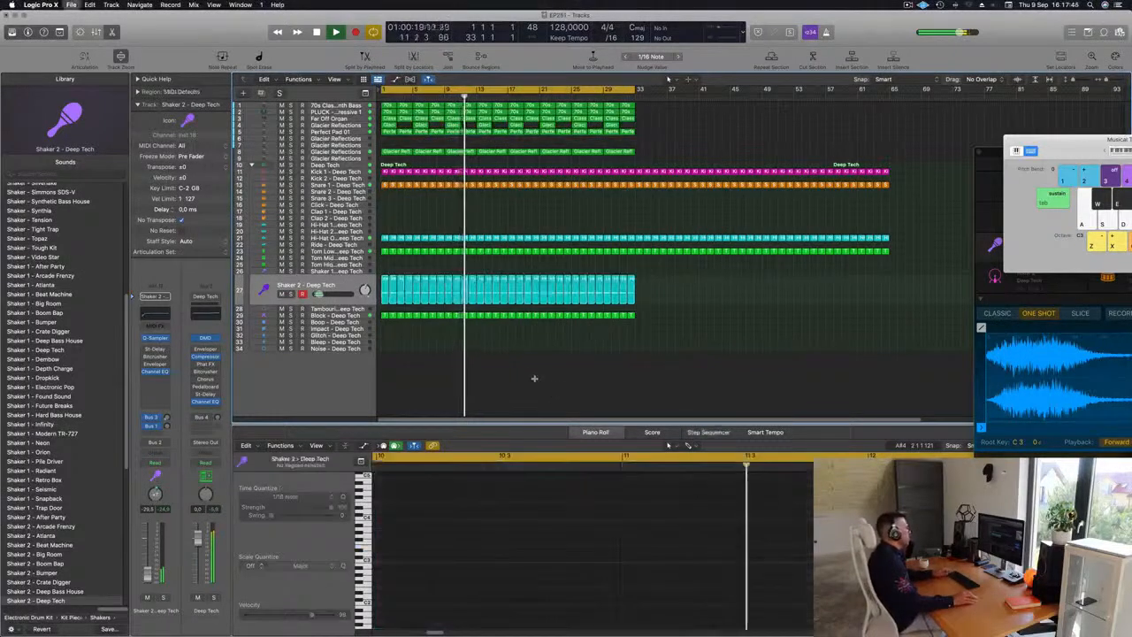
pyautogui.press('super+Left')
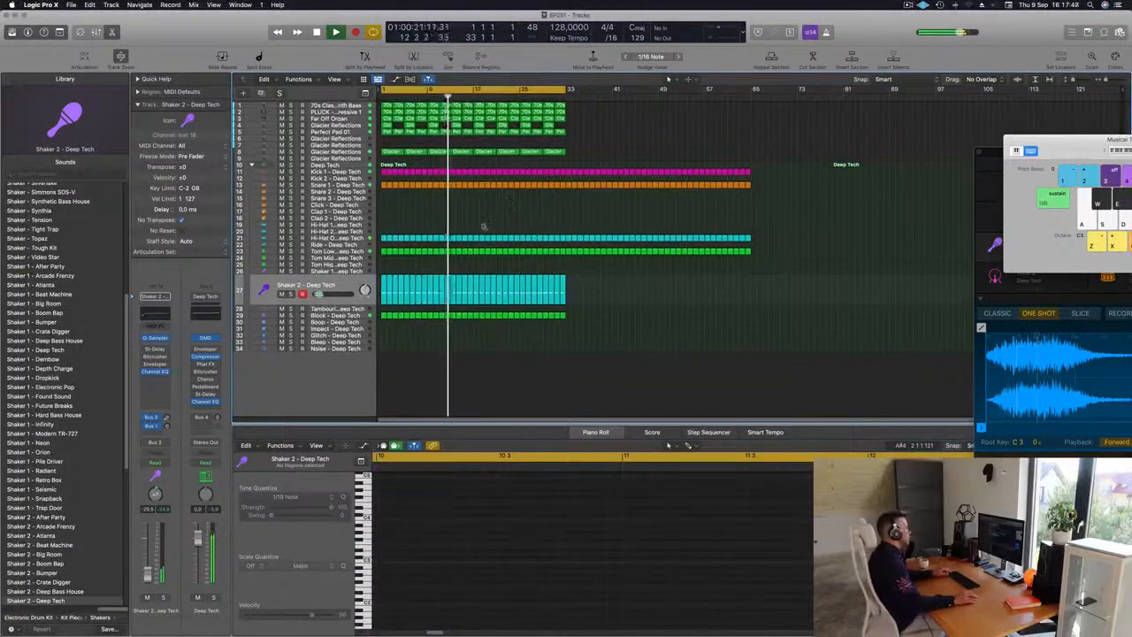
pyautogui.press('super+Right')
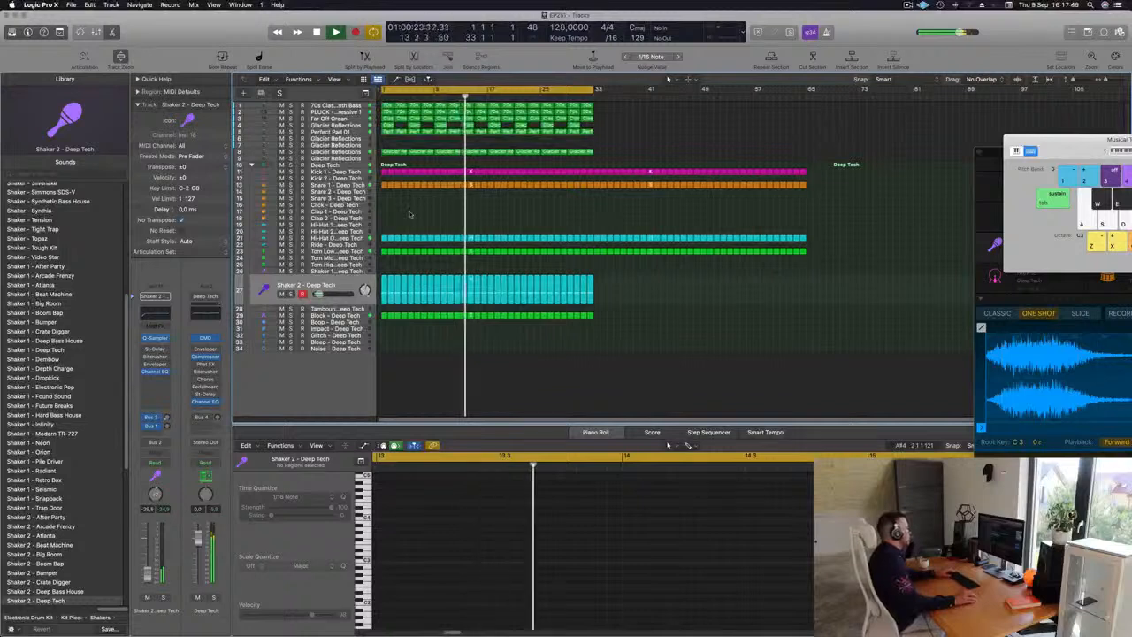
pyautogui.click(343, 284)
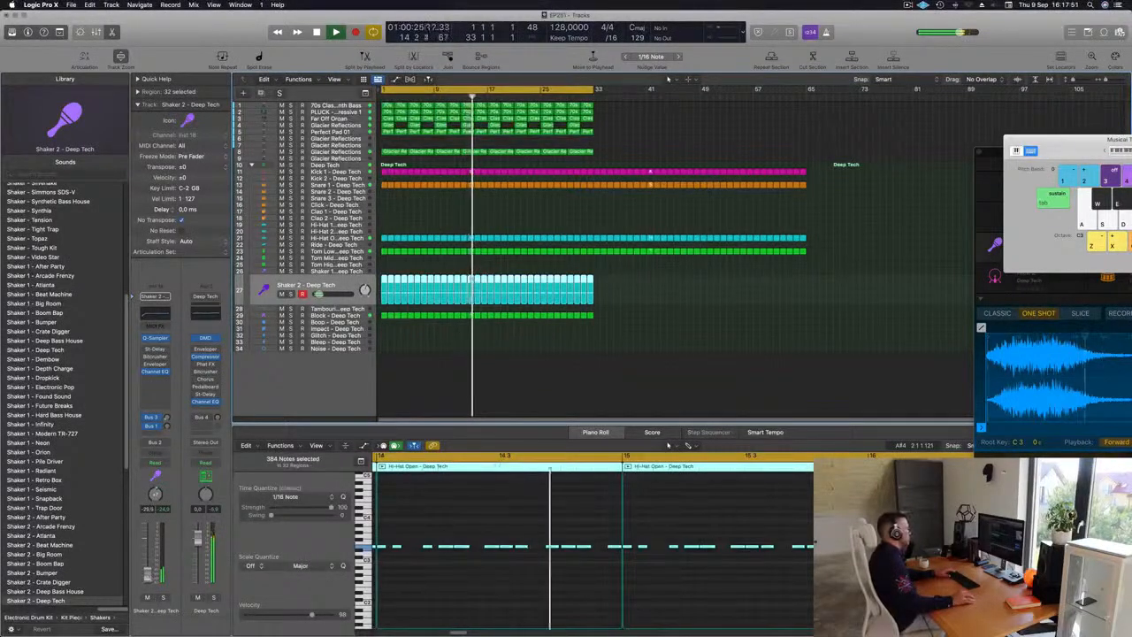
pyautogui.click(588, 386)
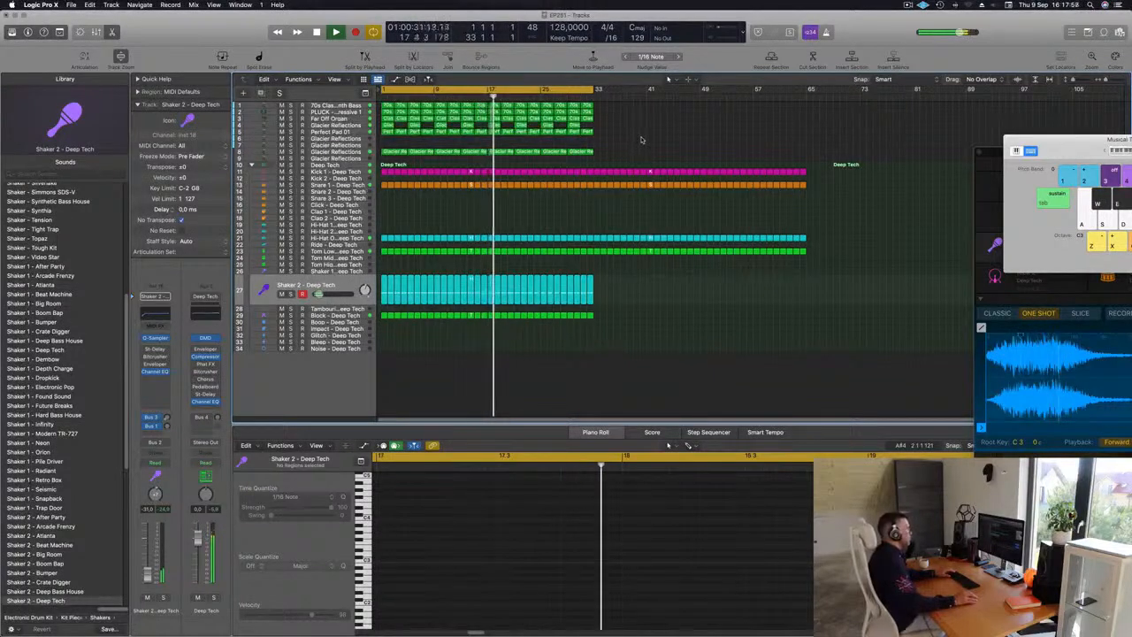
pyautogui.moveTo(599, 165); pyautogui.dragTo(830, 308)
pyautogui.press('Delete')
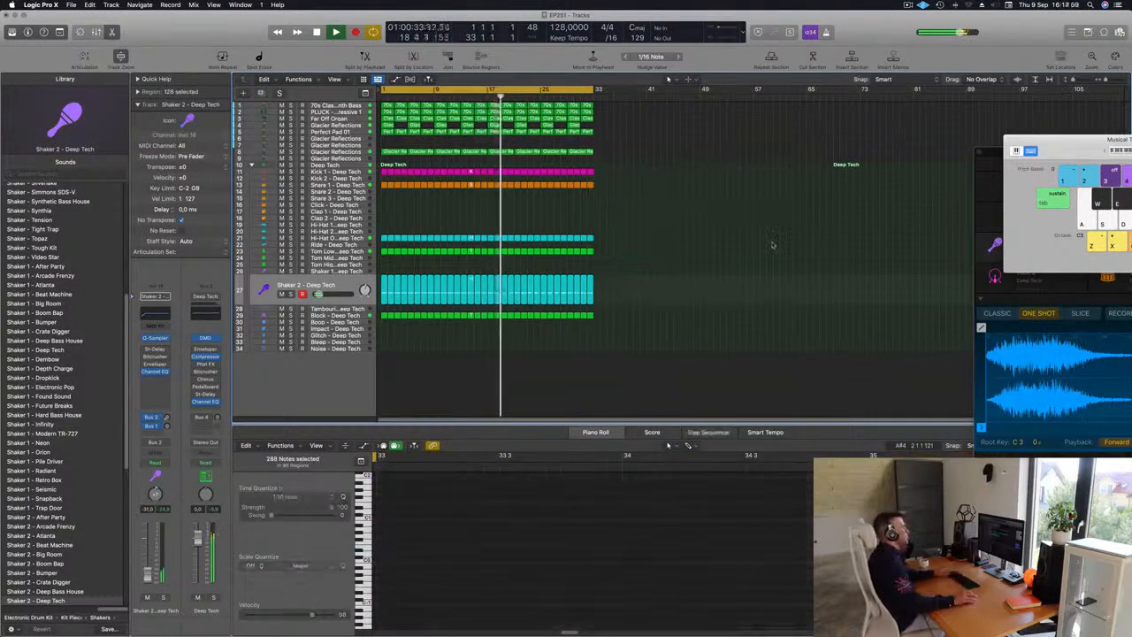
# Step: Copy the Tom Low region onto the Tom High track and move its note down to a lower pitch near the bar's start
pyautogui.scroll(2, 552, 240)
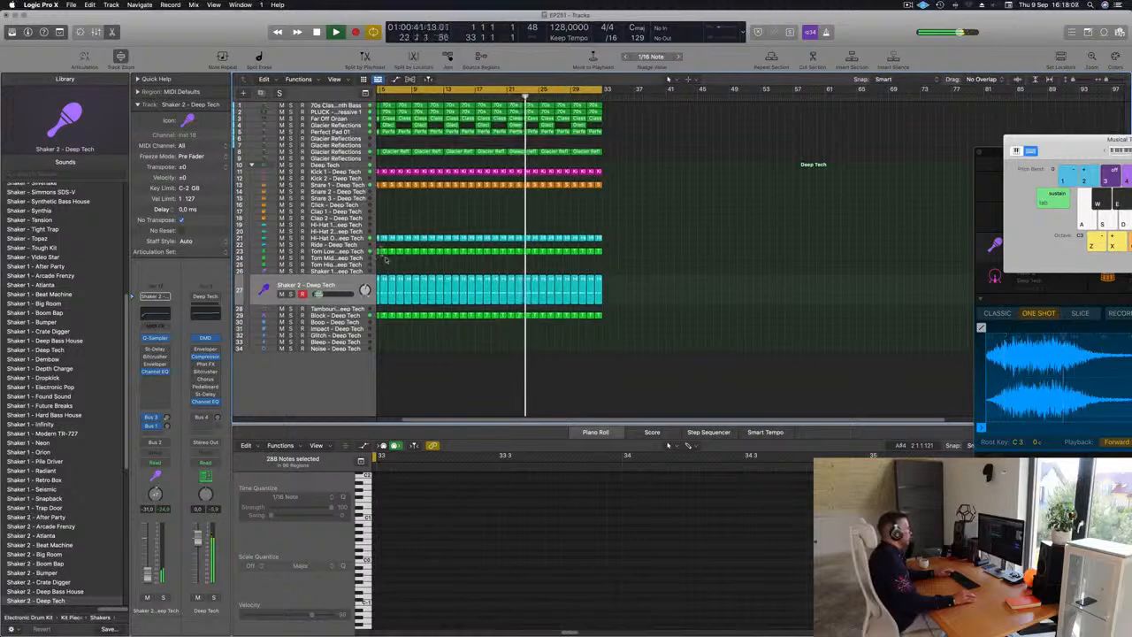
pyautogui.scroll(-2, 402, 258)
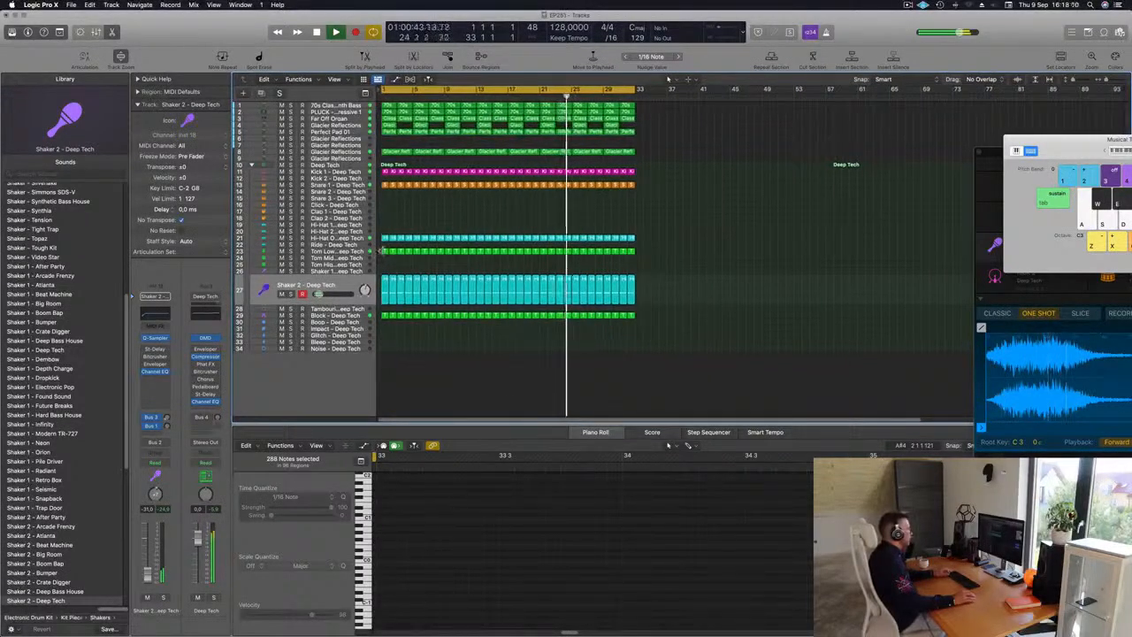
pyautogui.moveTo(381, 251); pyautogui.dragTo(386, 265)
pyautogui.moveTo(398, 497); pyautogui.dragTo(453, 631)
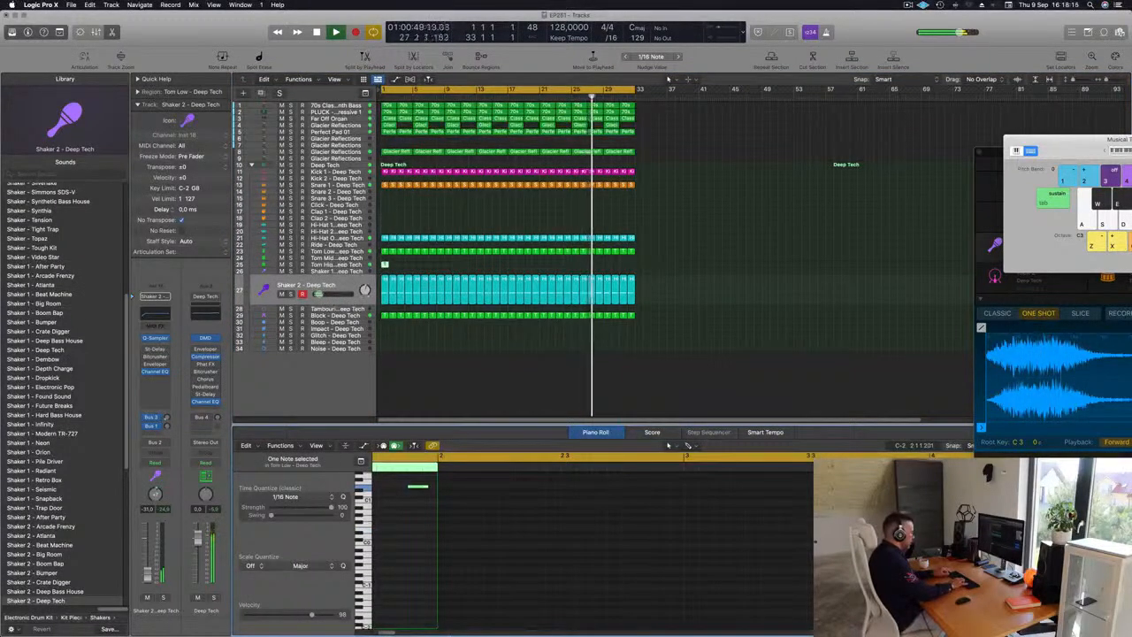
pyautogui.hotkey('alt', 'shift', 'Up')
pyautogui.hotkey('alt', 'shift', 'Up')
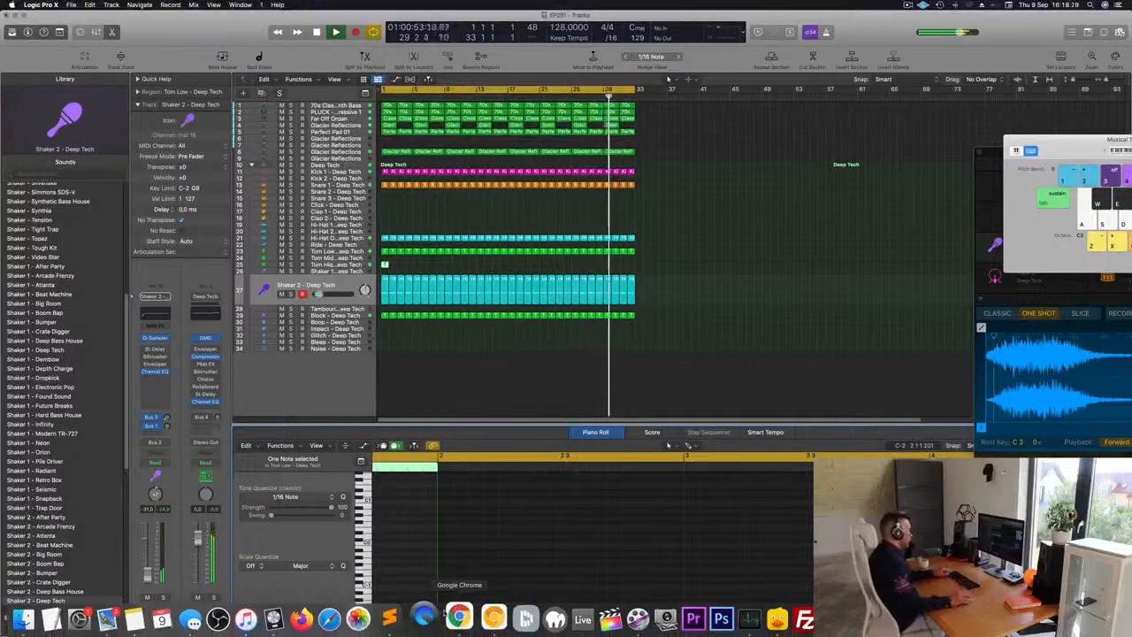
pyautogui.click(413, 527)
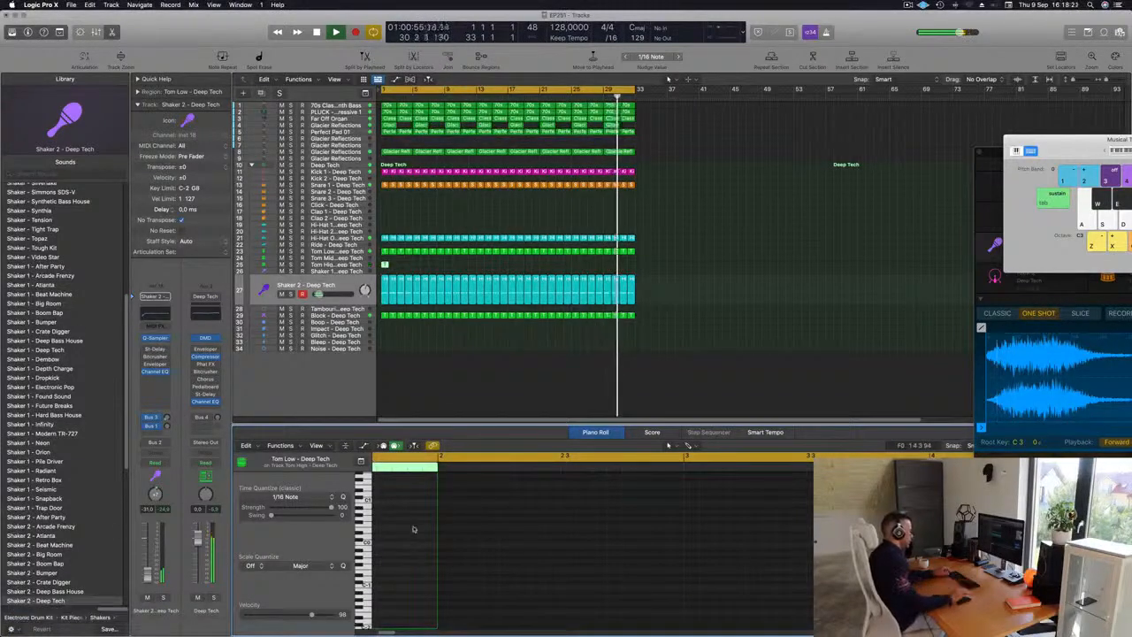
pyautogui.click(412, 522)
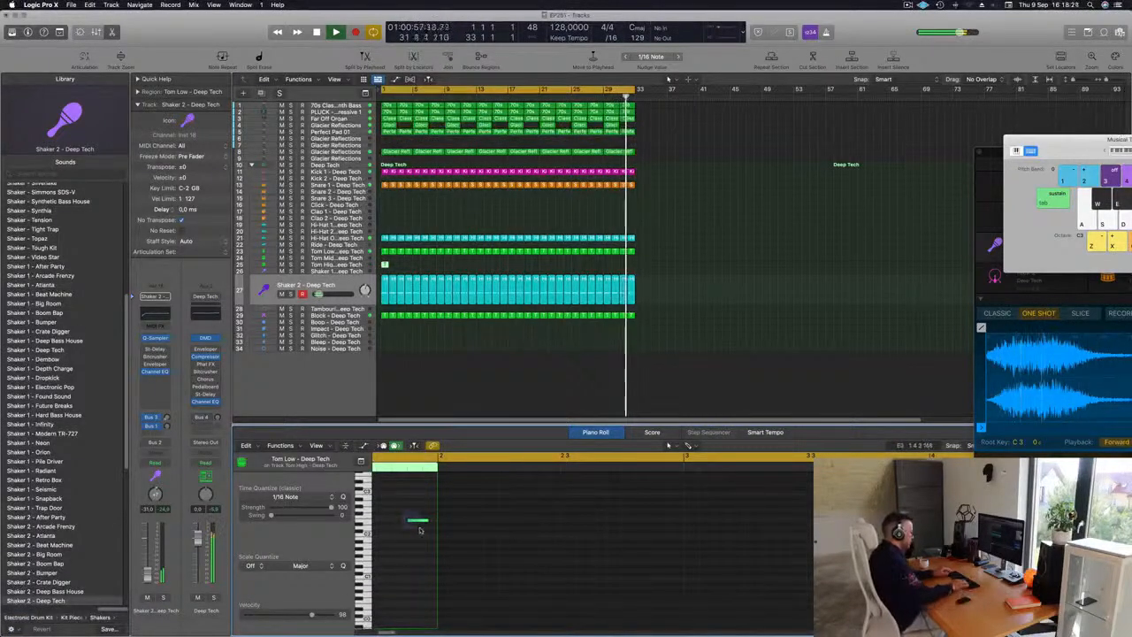
pyautogui.click(419, 524)
pyautogui.hotkey('alt', 'Left')
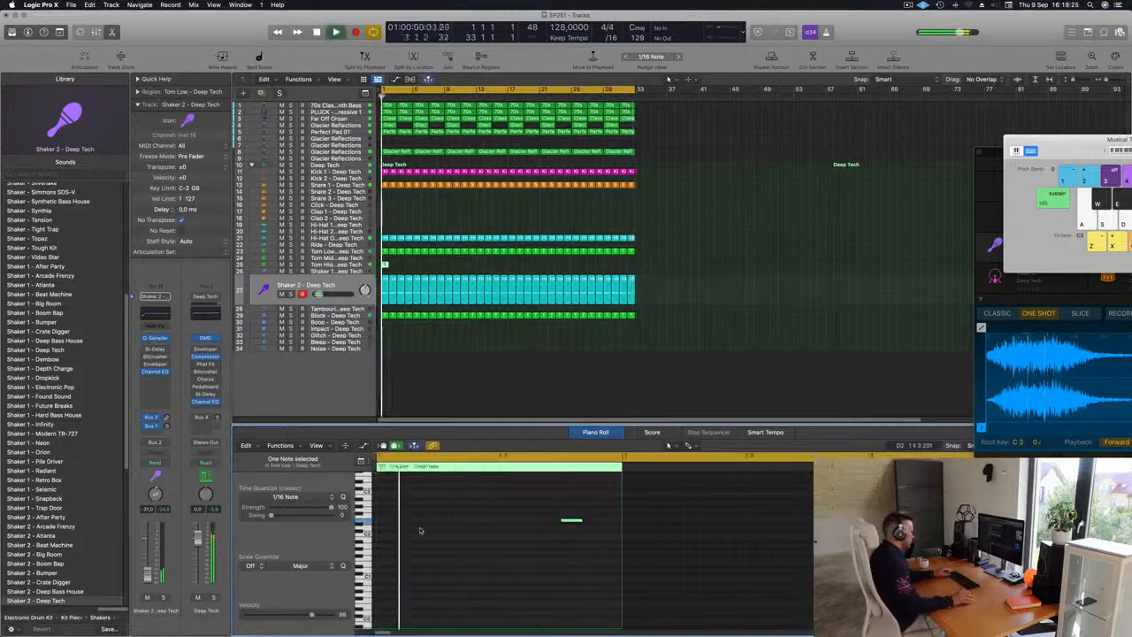
pyautogui.moveTo(536, 516)
pyautogui.mouseDown()
pyautogui.moveTo(623, 527)
pyautogui.moveTo(462, 529)
pyautogui.moveTo(442, 566)
pyautogui.moveTo(450, 587)
pyautogui.moveTo(430, 592)
pyautogui.moveTo(430, 612)
pyautogui.moveTo(406, 607)
pyautogui.mouseUp()
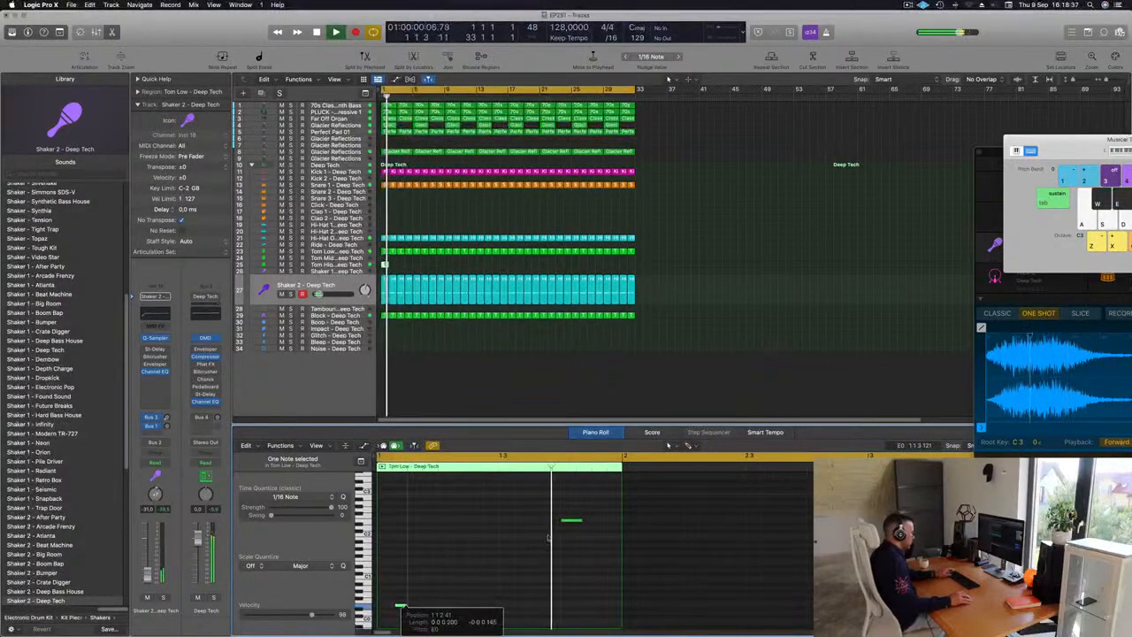
# Step: Add a second note later in the bar of the Tom High region in the Piano Roll
pyautogui.click(357, 264)
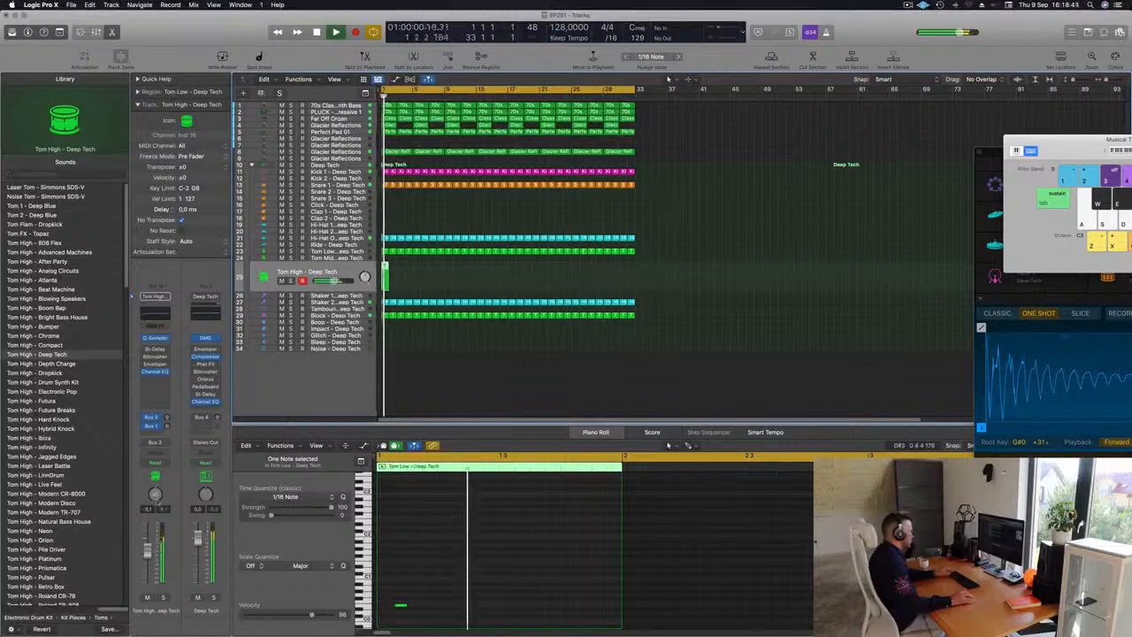
pyautogui.scroll(-1, 417, 591)
pyautogui.click(401, 606)
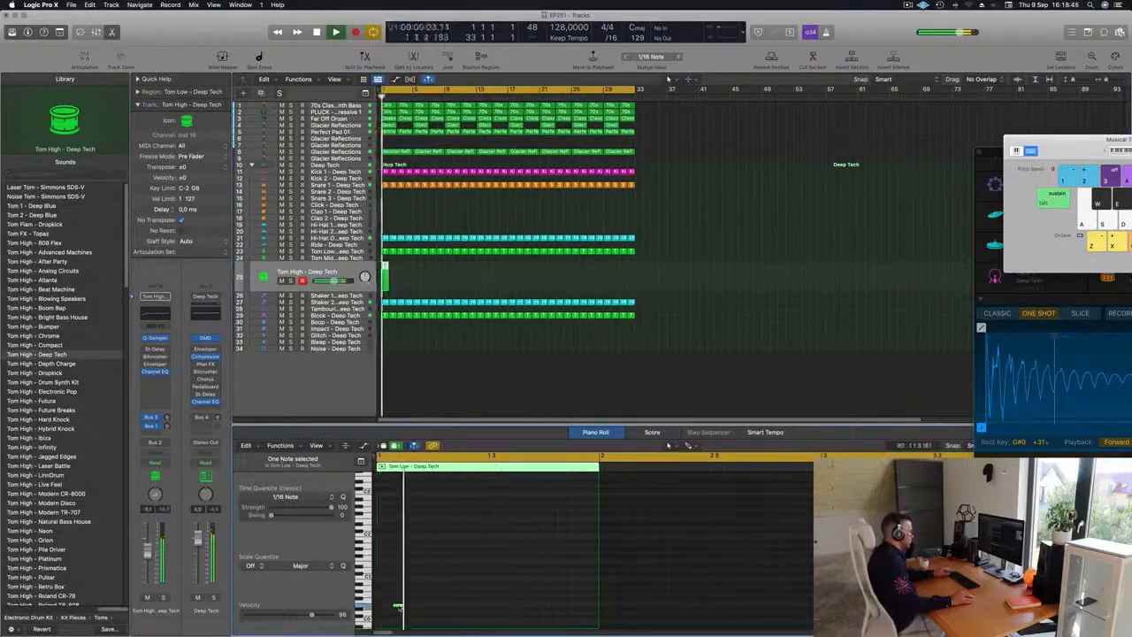
pyautogui.click(451, 609)
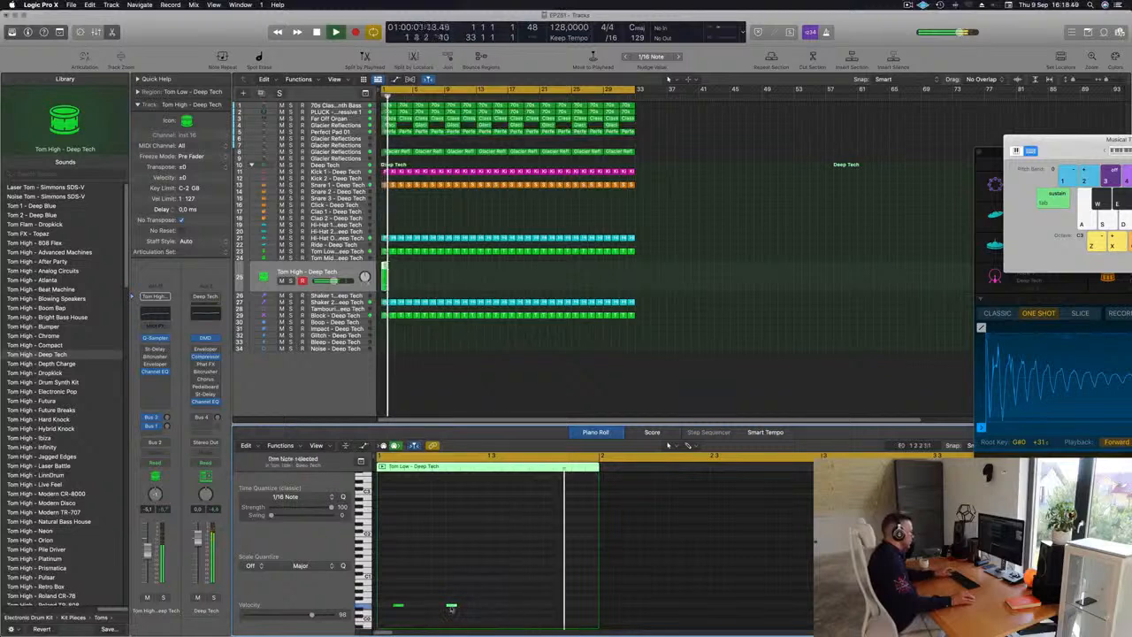
pyautogui.moveTo(452, 606); pyautogui.dragTo(480, 606)
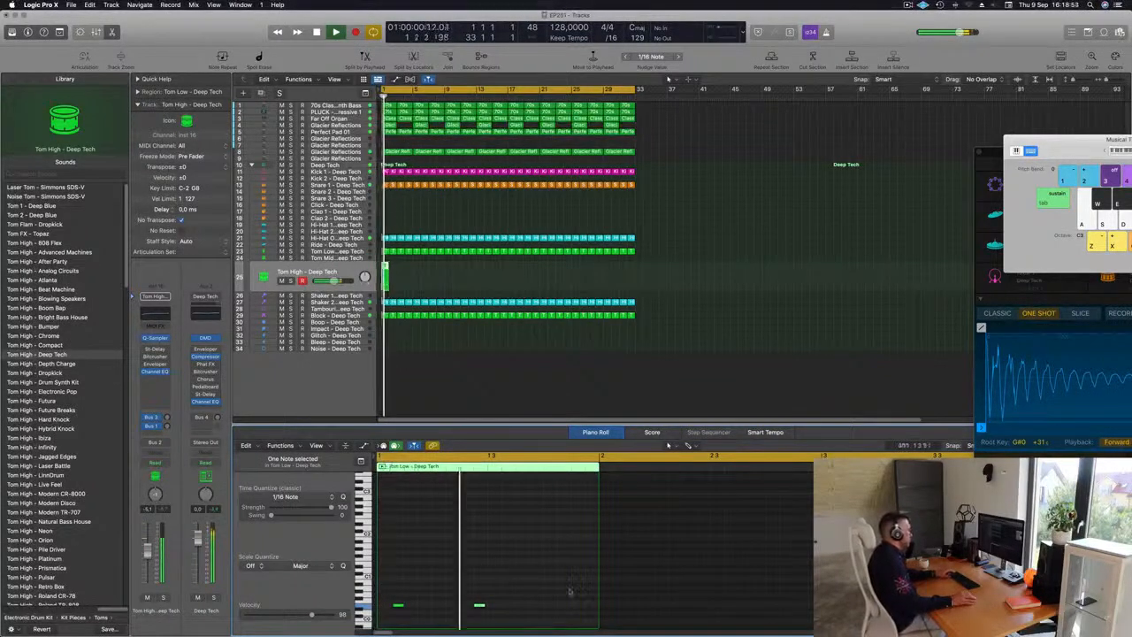
# Step: Repeat the Tom High region across the 32-bar arrangement and play it back
pyautogui.click(390, 279)
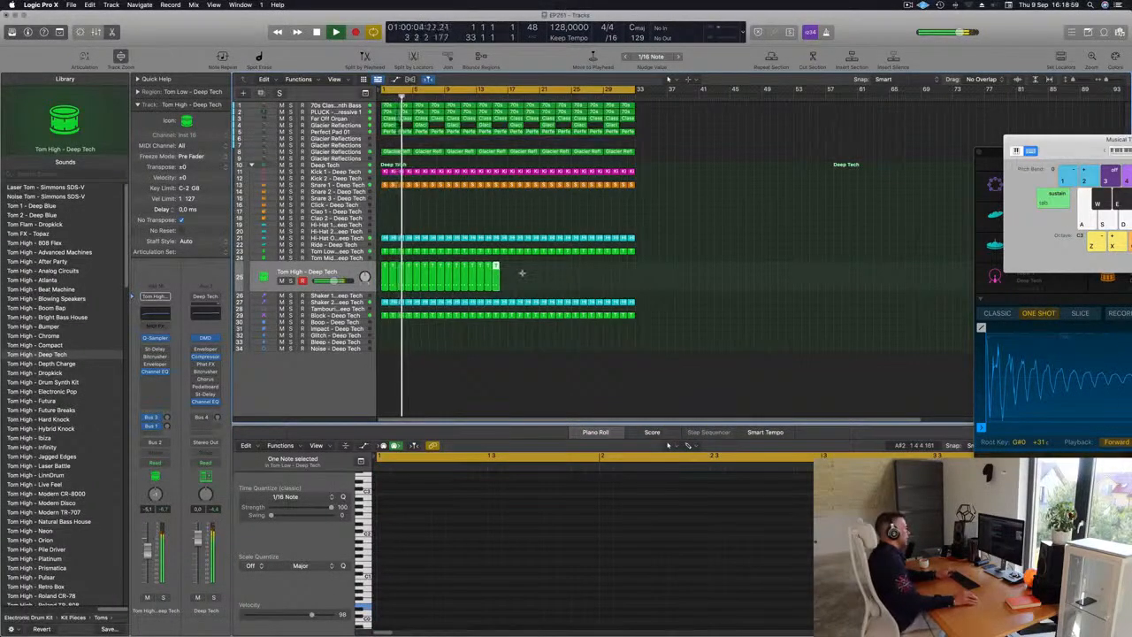
pyautogui.moveTo(522, 274); pyautogui.dragTo(624, 268)
pyautogui.press('space')
pyautogui.press('space')
pyautogui.click(327, 275)
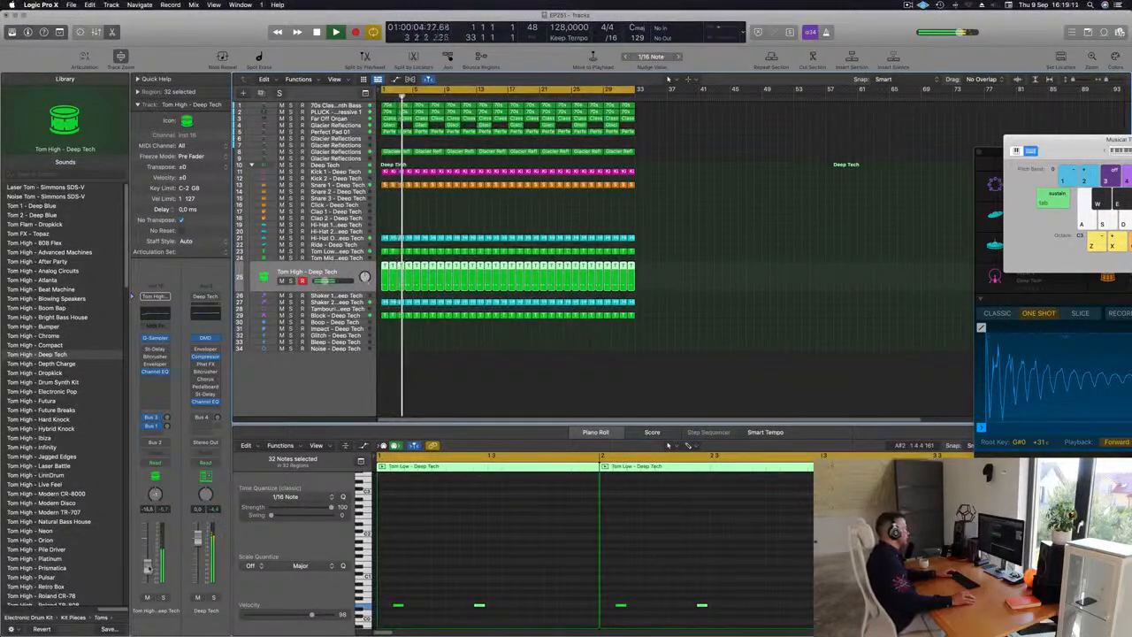
pyautogui.press('space')
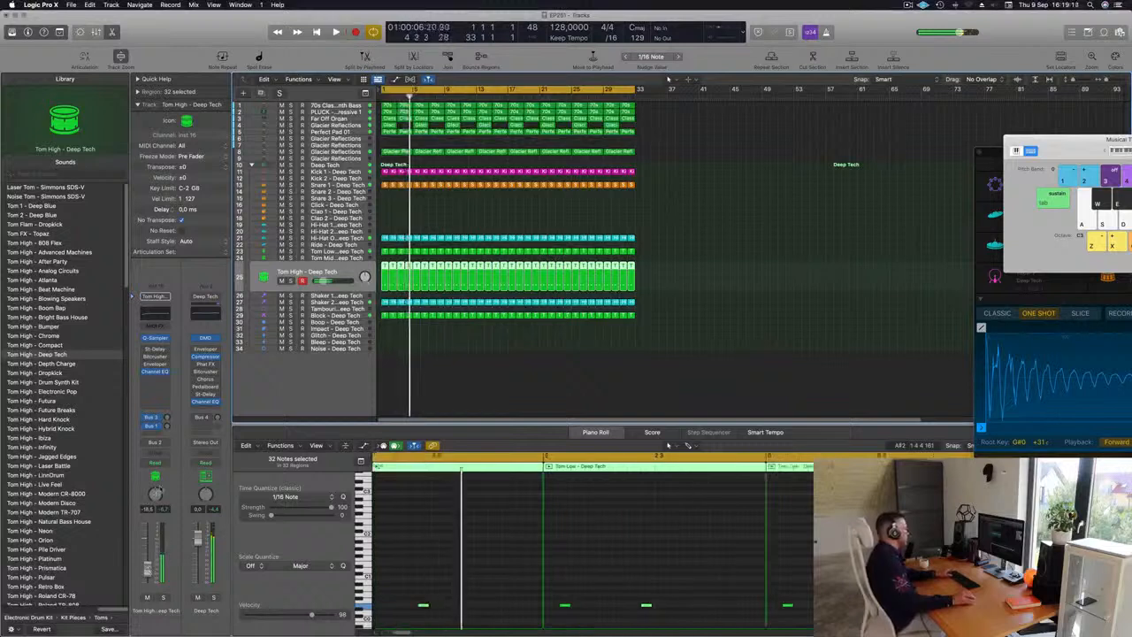
pyautogui.press('space')
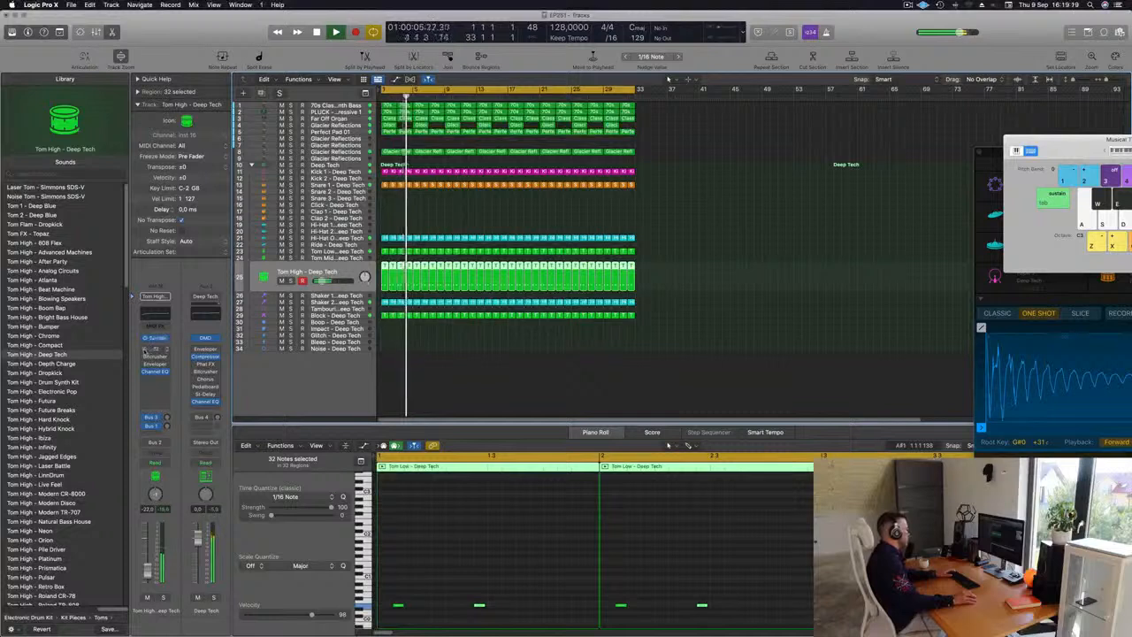
# Step: Load the Dual 1/8 Note preset in the Tom High track's Stereo Delay and adjust the track's volume
pyautogui.click(160, 348)
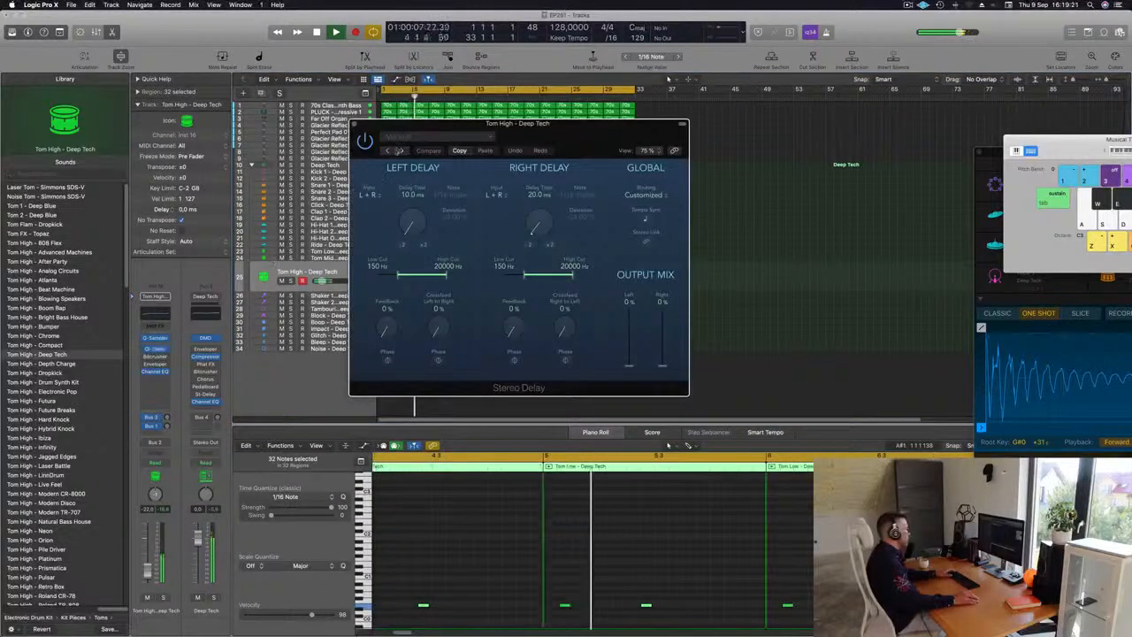
pyautogui.click(387, 152)
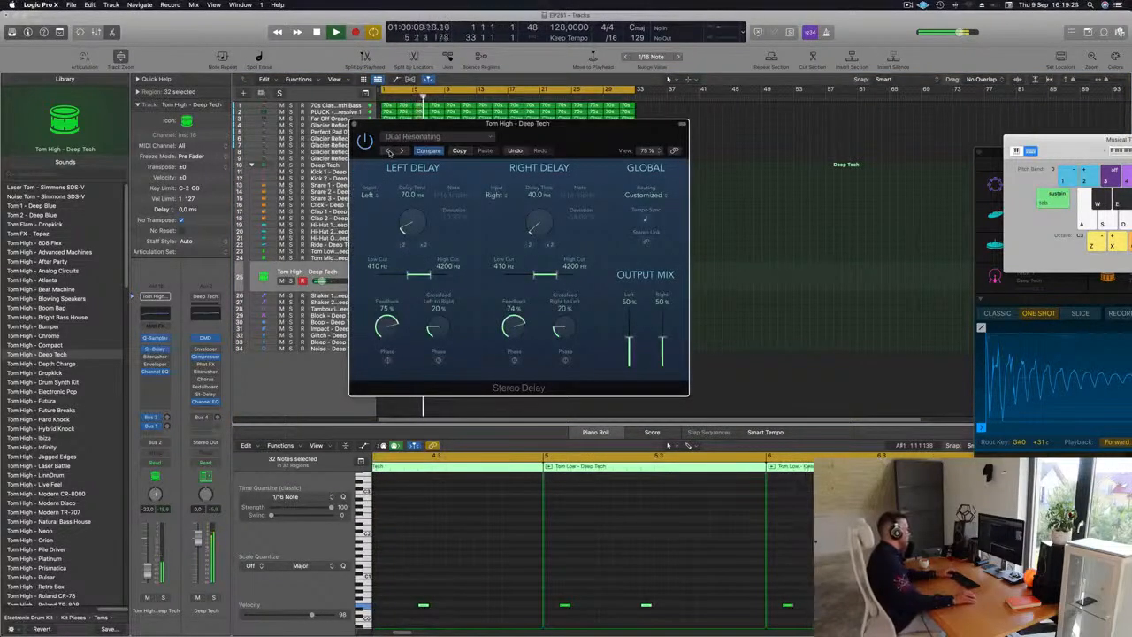
pyautogui.click(149, 566)
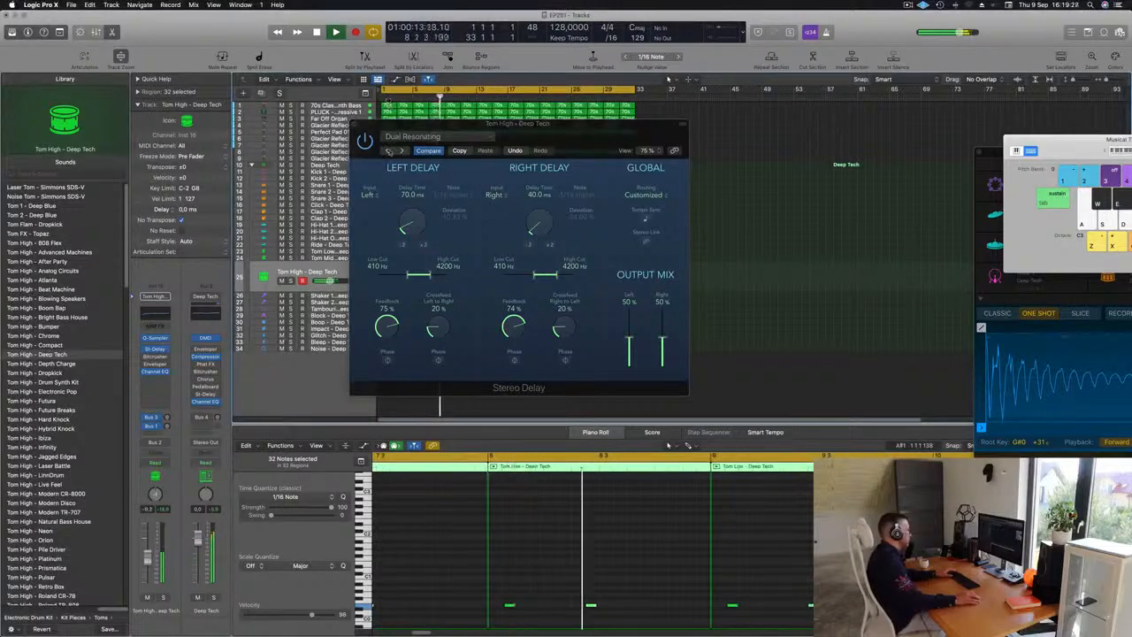
pyautogui.click(388, 152)
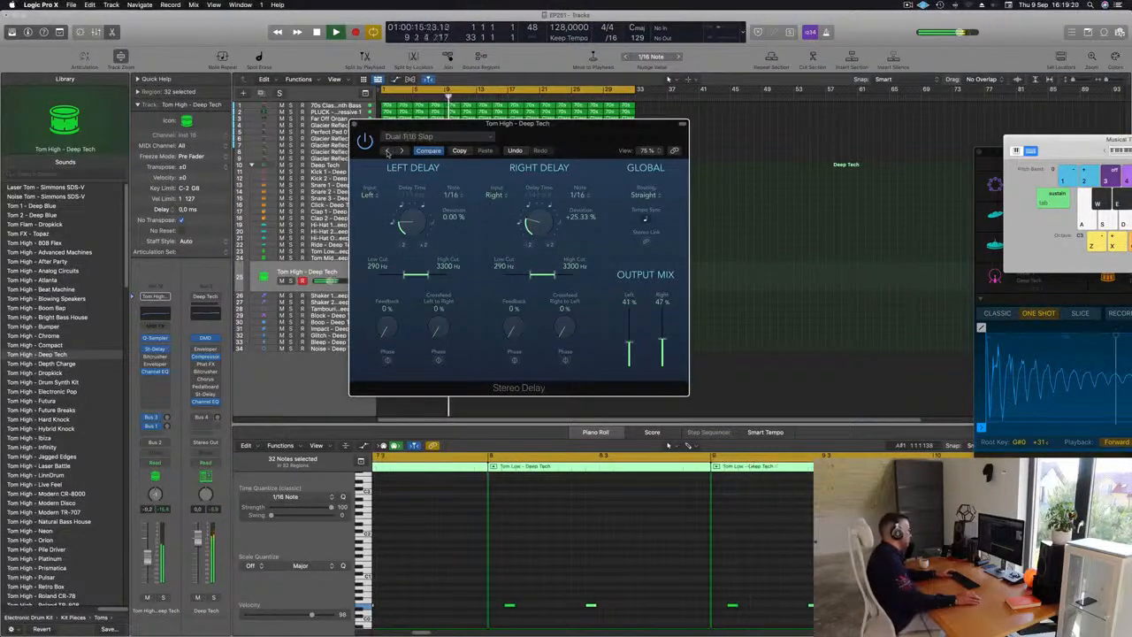
pyautogui.click(388, 152)
pyautogui.click(387, 152)
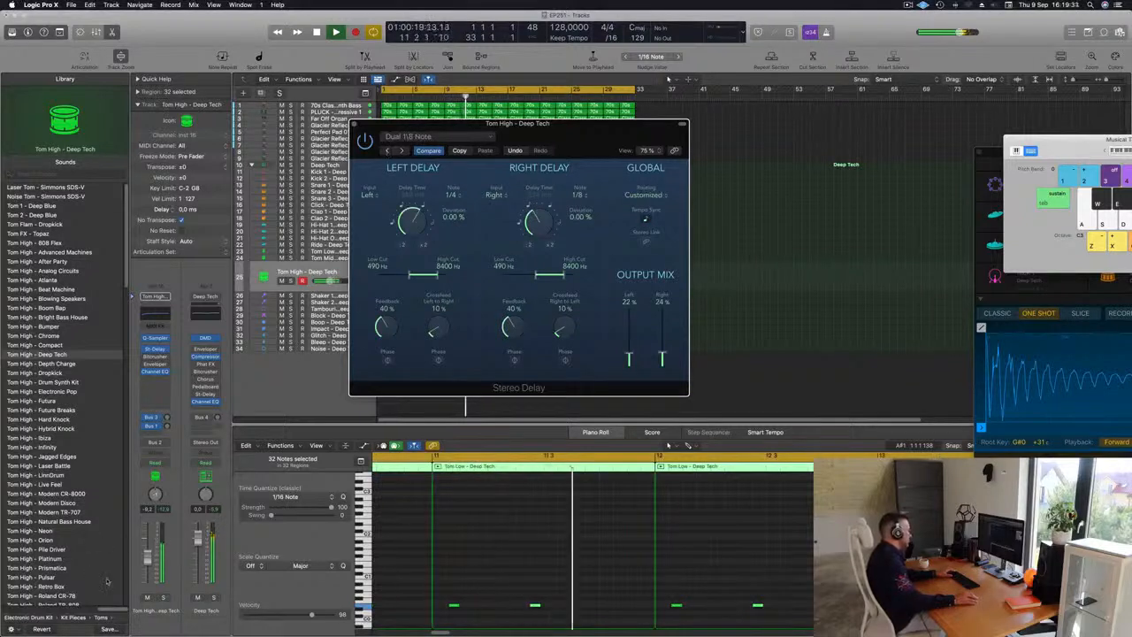
pyautogui.moveTo(147, 560); pyautogui.dragTo(148, 556)
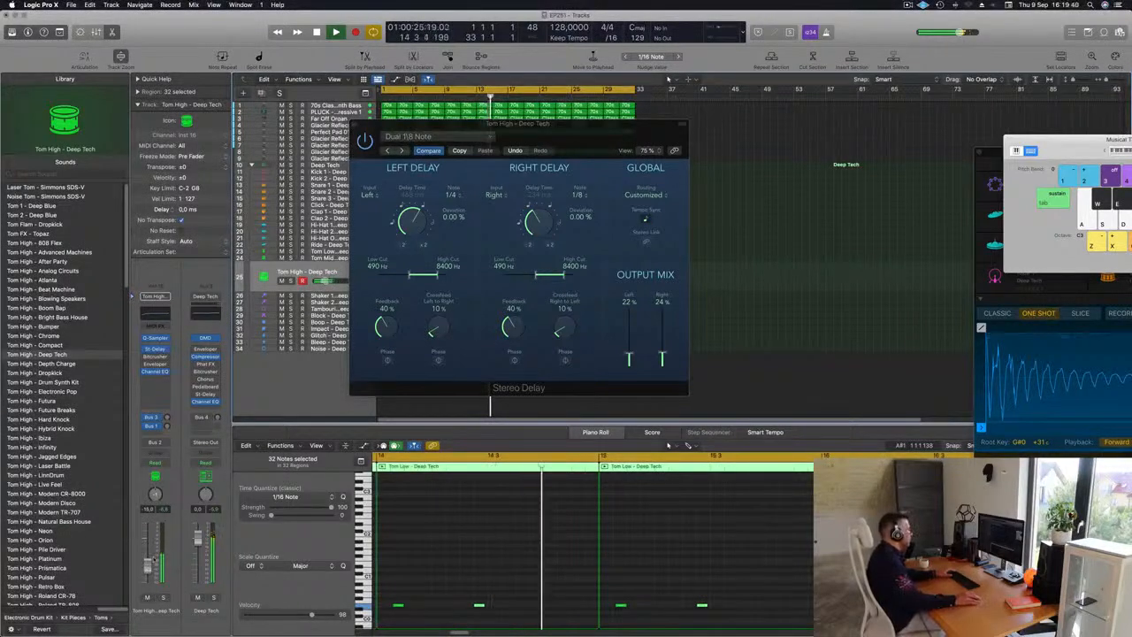
pyautogui.click(358, 125)
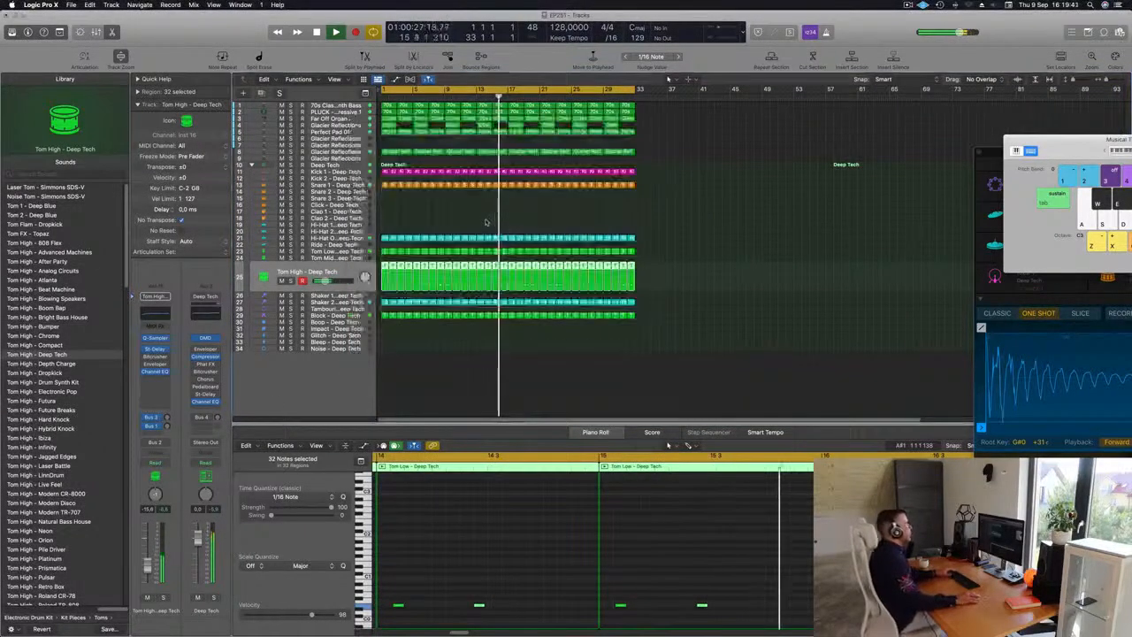
# Step: Solo the Perfect Pad 01 track, open its Alchemy instrument and tweak a synth knob while playing back
pyautogui.click(327, 132)
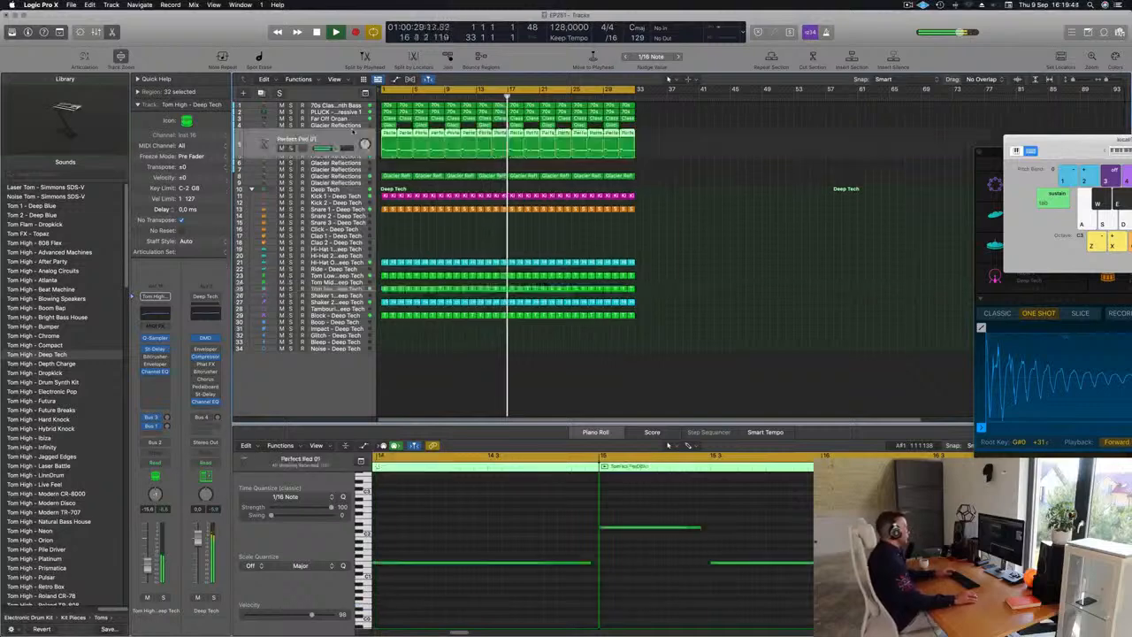
pyautogui.click(155, 392)
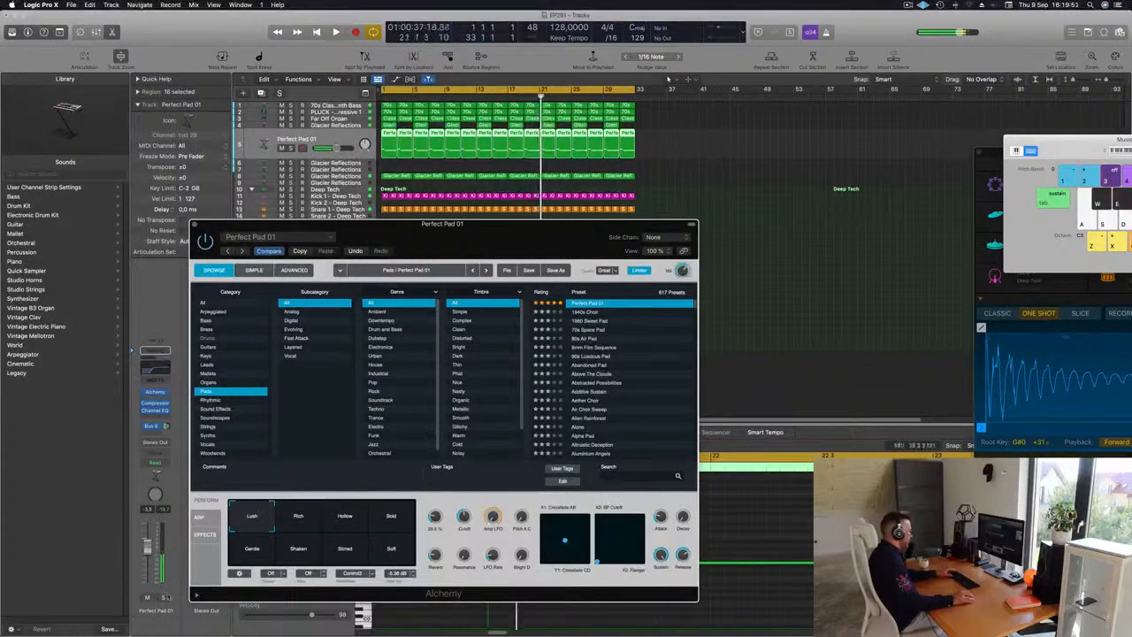
pyautogui.press('s')
pyautogui.press('Return')
pyautogui.moveTo(465, 515); pyautogui.dragTo(469, 536)
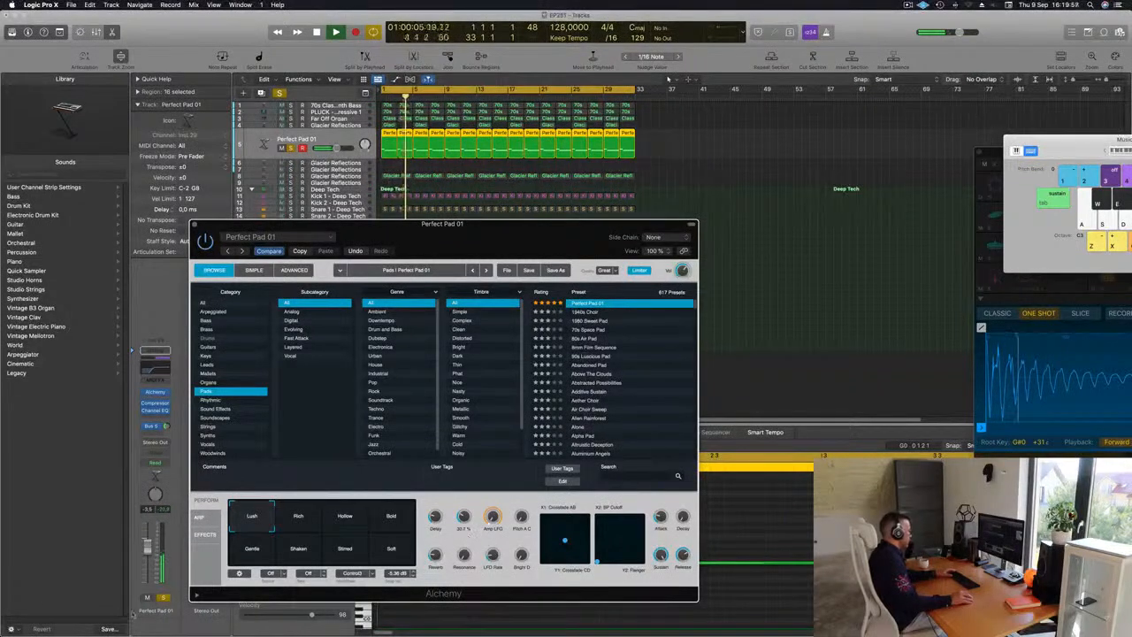
pyautogui.click(164, 597)
pyautogui.press('Return')
pyautogui.moveTo(201, 225); pyautogui.dragTo(180, 282)
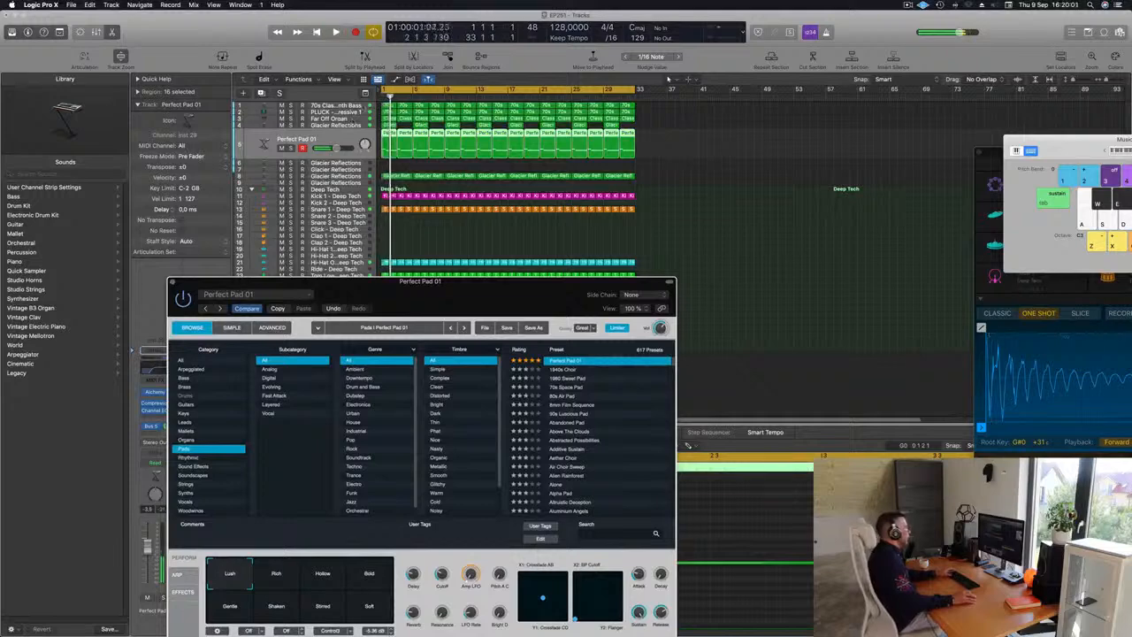
pyautogui.press('space')
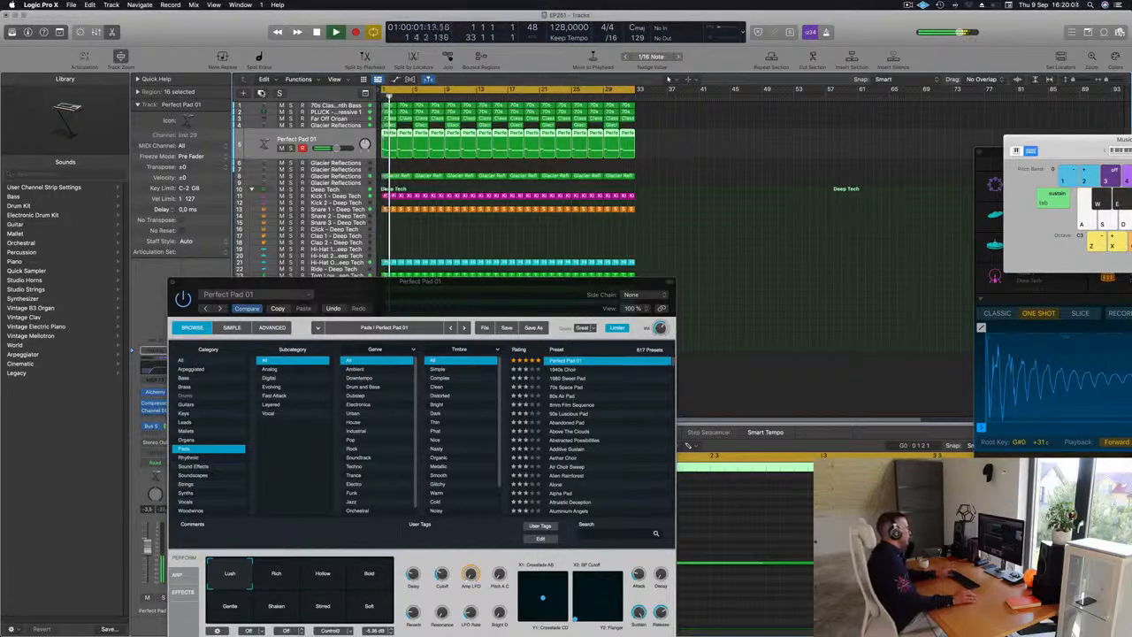
# Step: Create a new track carrying the Perfect Pad 01 Alchemy patch and reposition its plugin window
pyautogui.click(262, 93)
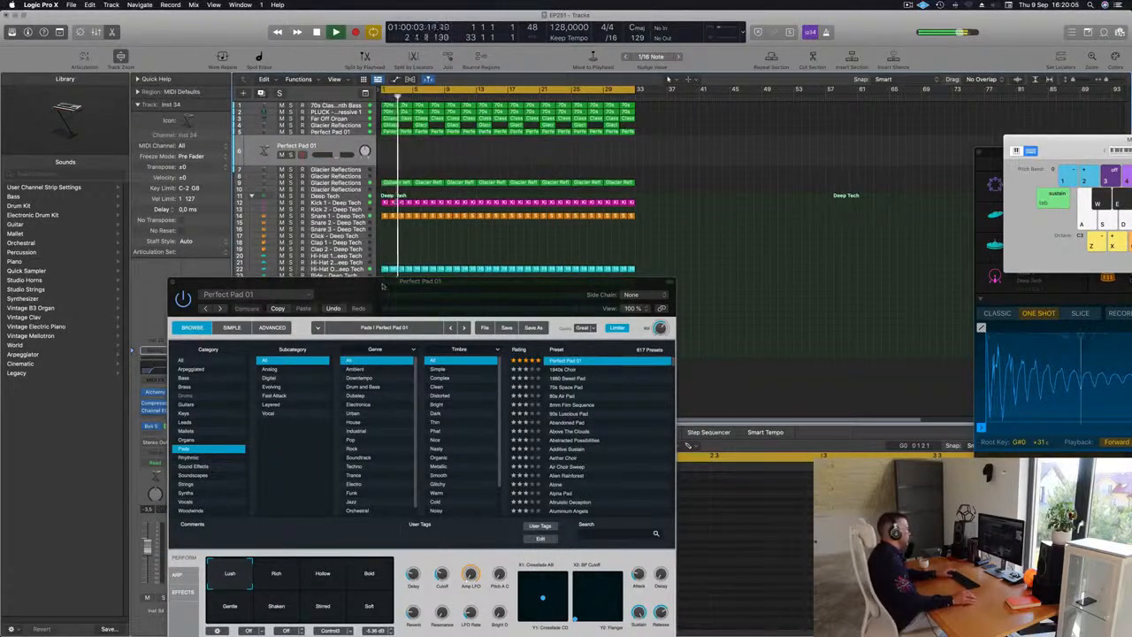
pyautogui.moveTo(382, 286); pyautogui.dragTo(583, 219)
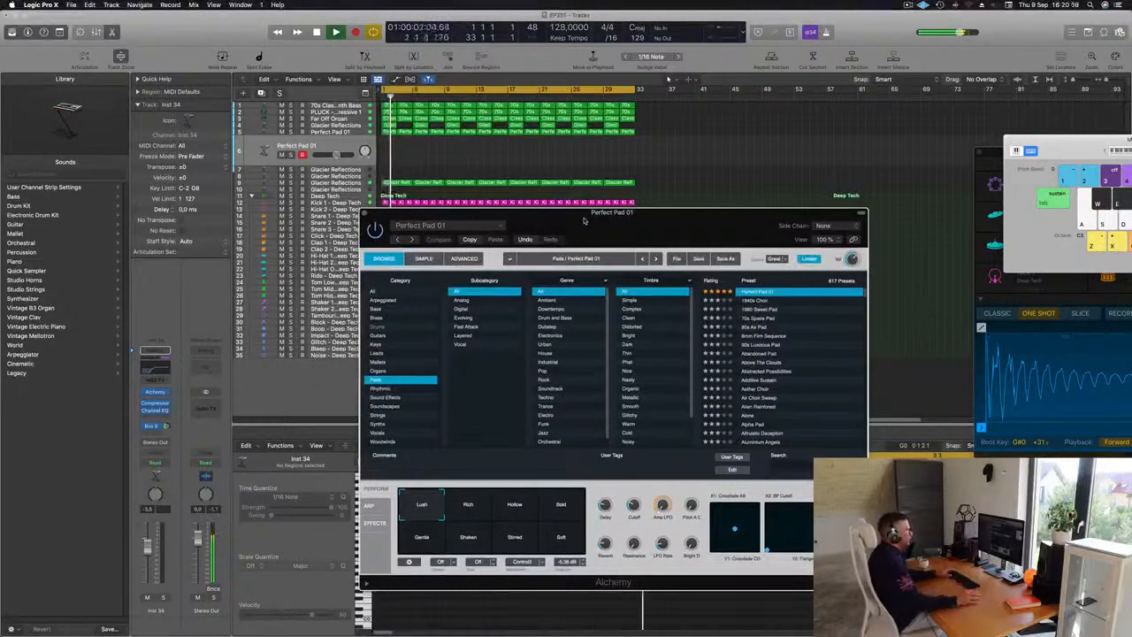
pyautogui.moveTo(583, 222); pyautogui.dragTo(568, 203)
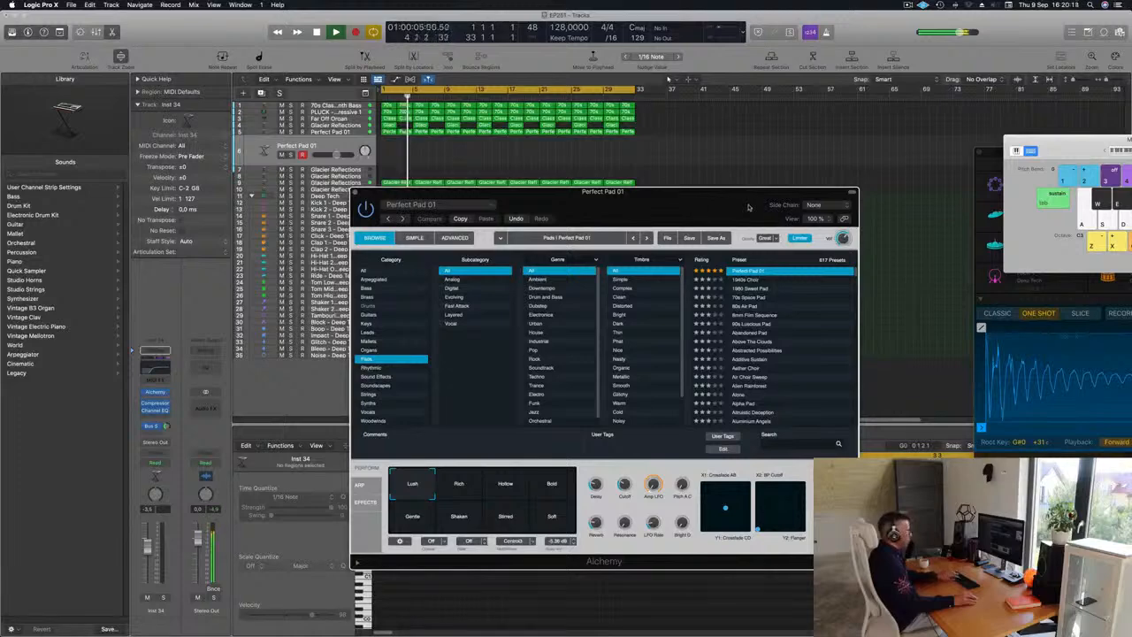
# Step: Open the Musical Typing keyboard and arrange it beside the Alchemy plugin window
pyautogui.press('super+k')
pyautogui.press('super+k')
pyautogui.moveTo(1038, 138); pyautogui.dragTo(668, 79)
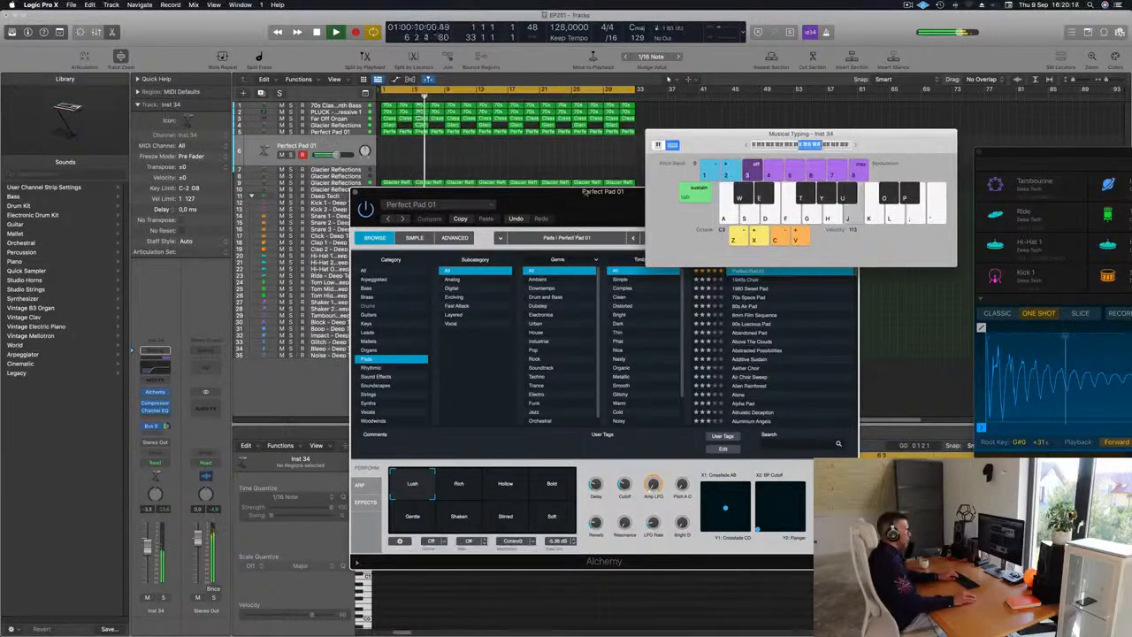
pyautogui.moveTo(583, 191); pyautogui.dragTo(405, 236)
# Step: Audition pad notes on Musical Typing, nudge an Alchemy knob and switch the performance pad to Bold
pyautogui.press('g')
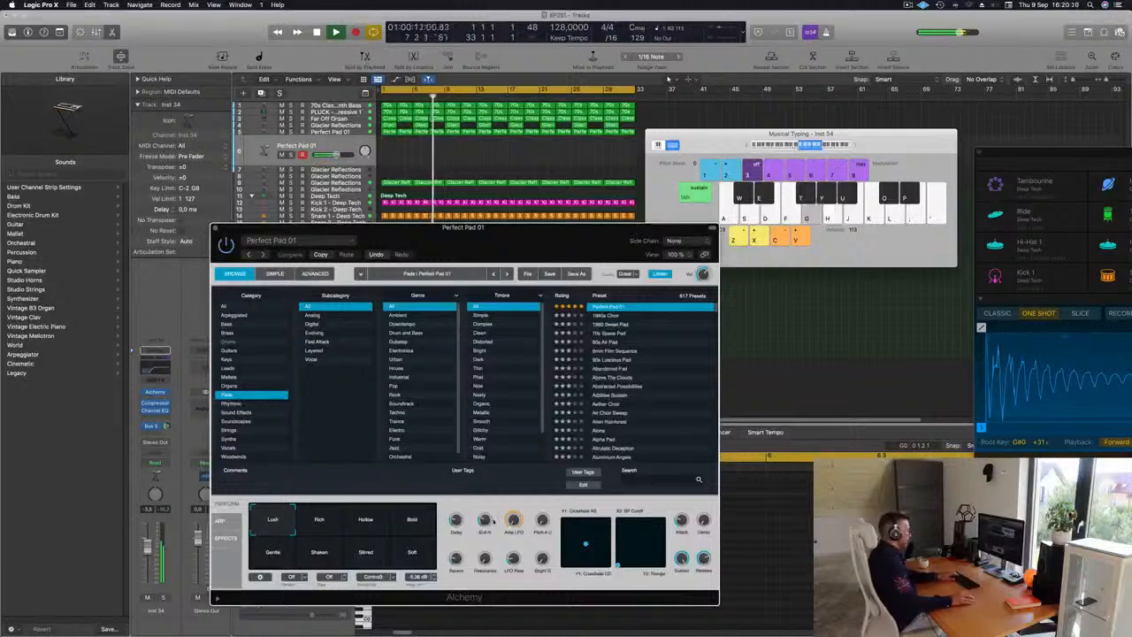
pyautogui.moveTo(485, 524); pyautogui.dragTo(484, 528)
pyautogui.press('g')
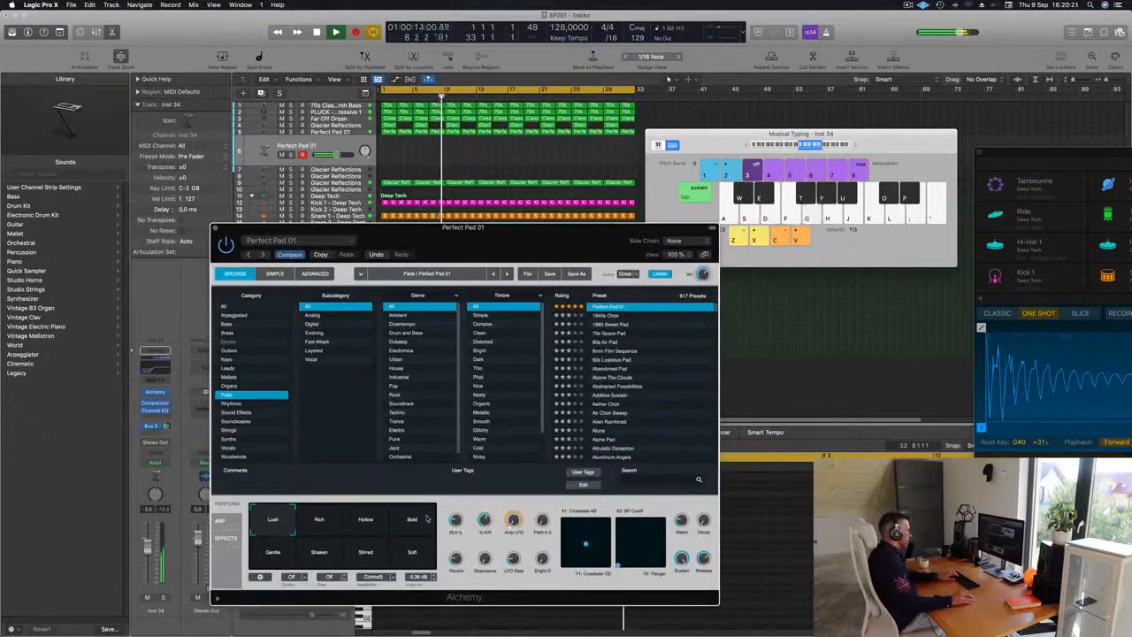
pyautogui.click(366, 522)
pyautogui.click(410, 522)
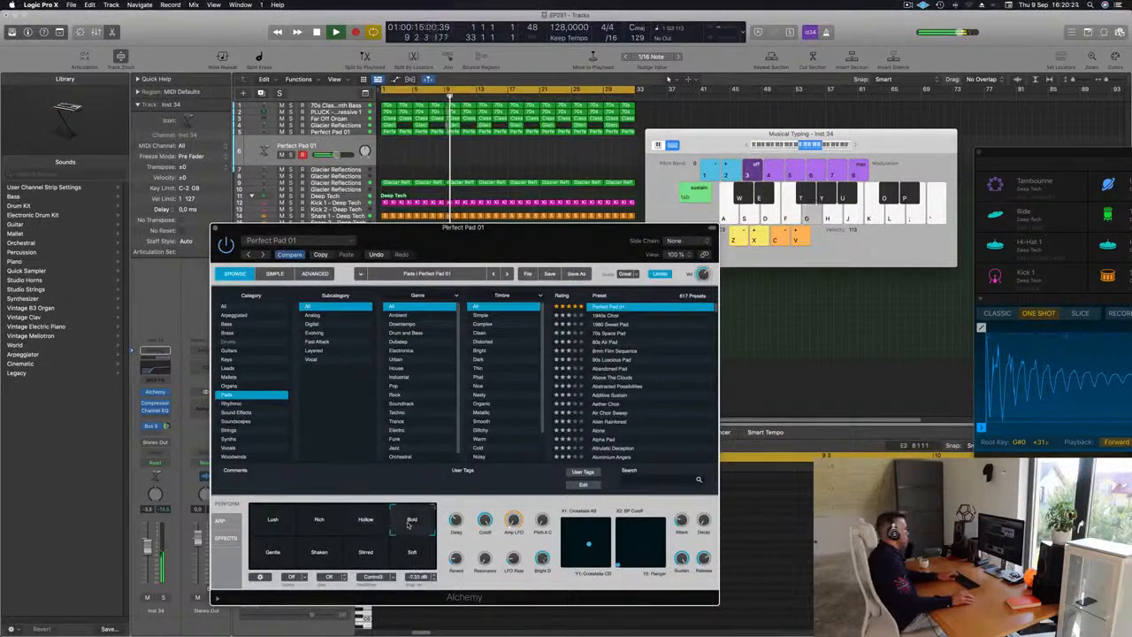
pyautogui.press('h')
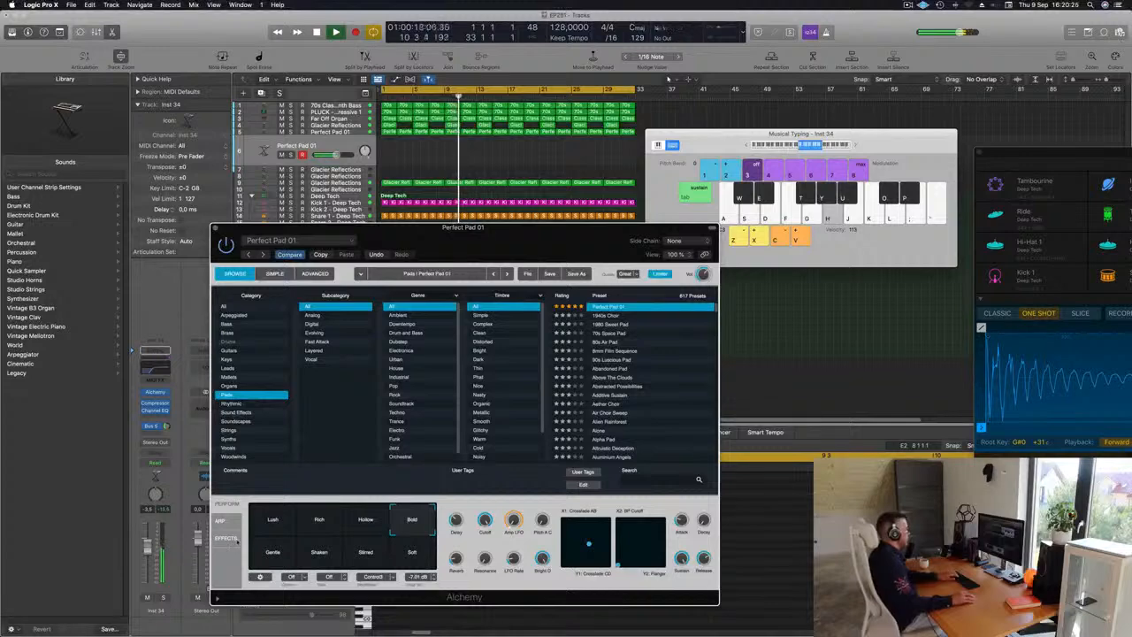
pyautogui.press('h')
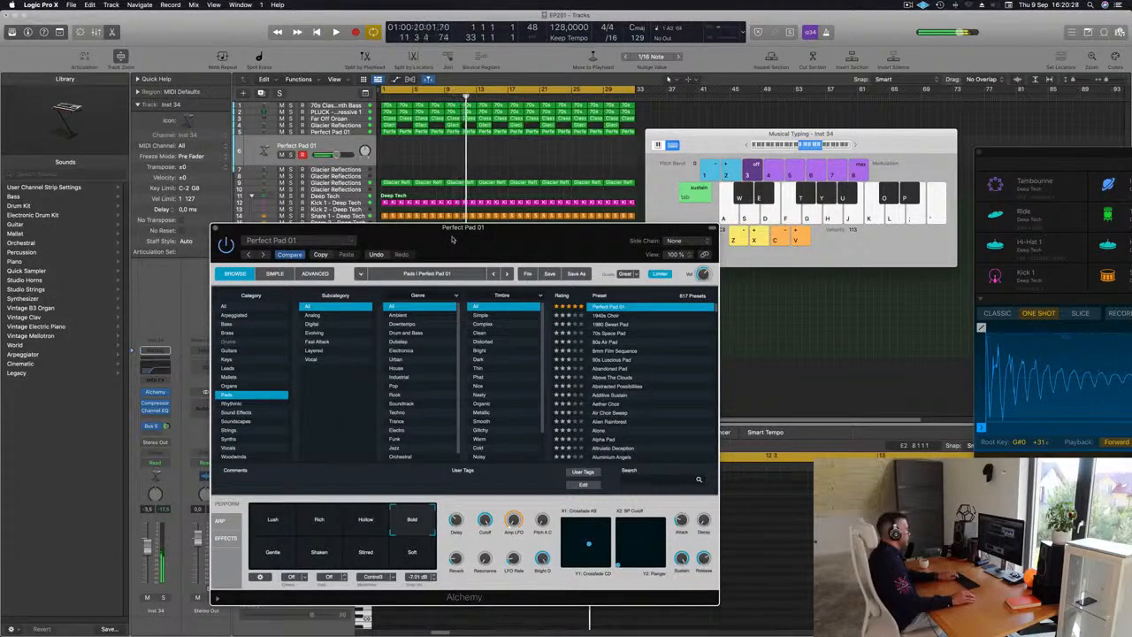
# Step: Start playback from the beginning and play pad notes on Musical Typing along with the track
pyautogui.press('Return')
pyautogui.press('space')
pyautogui.moveTo(591, 231); pyautogui.dragTo(624, 256)
pyautogui.press('k')
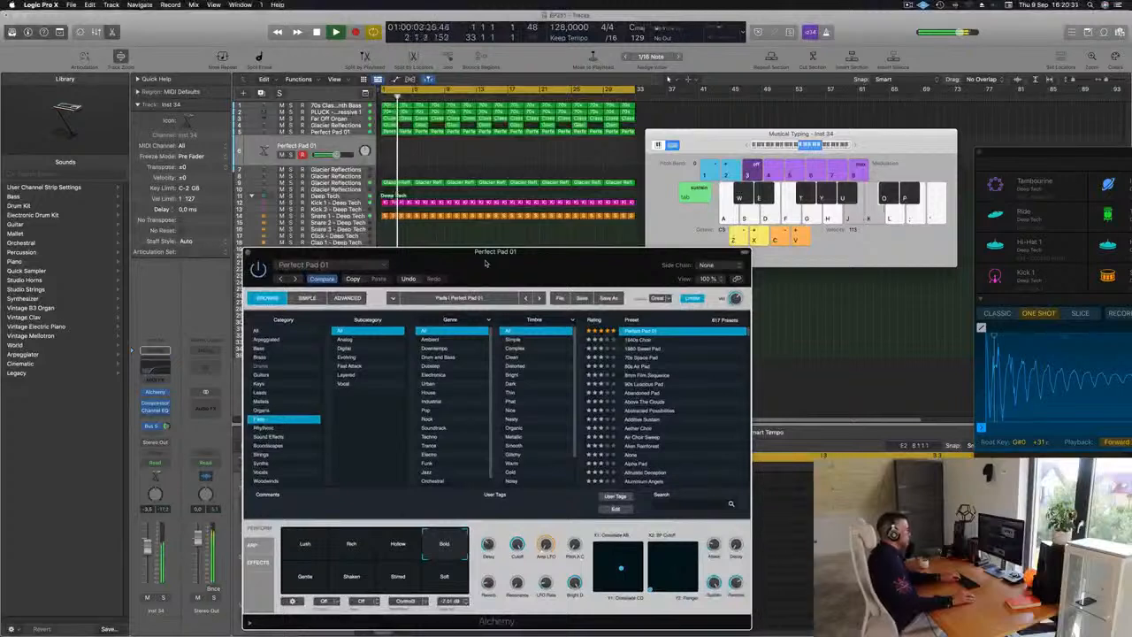
pyautogui.press('l')
pyautogui.press(';')
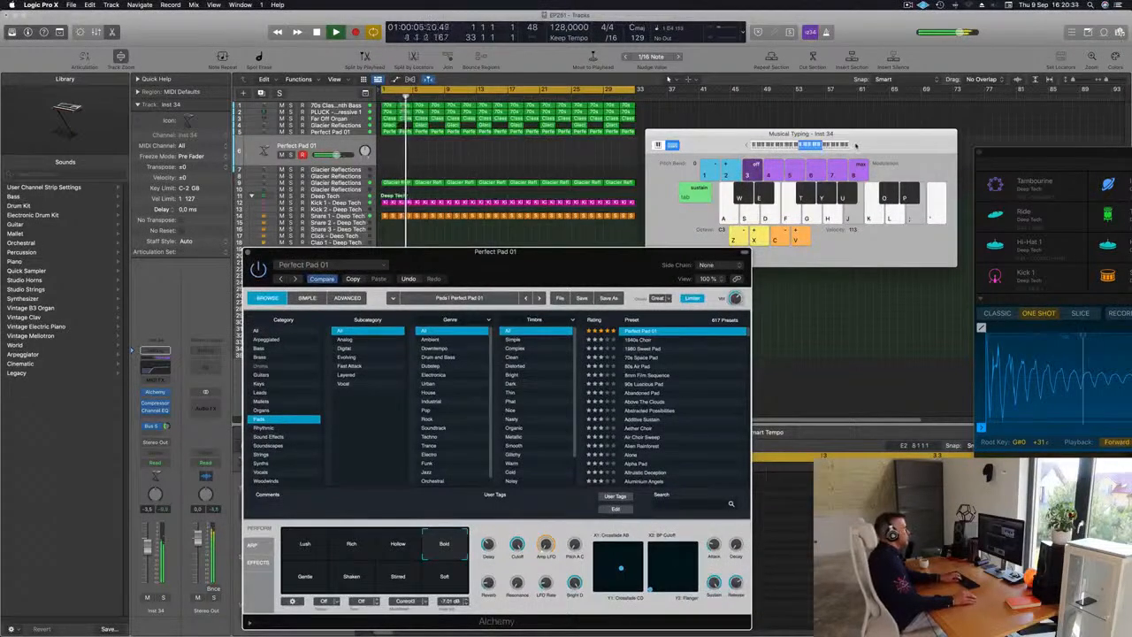
pyautogui.press(';')
pyautogui.press(';')
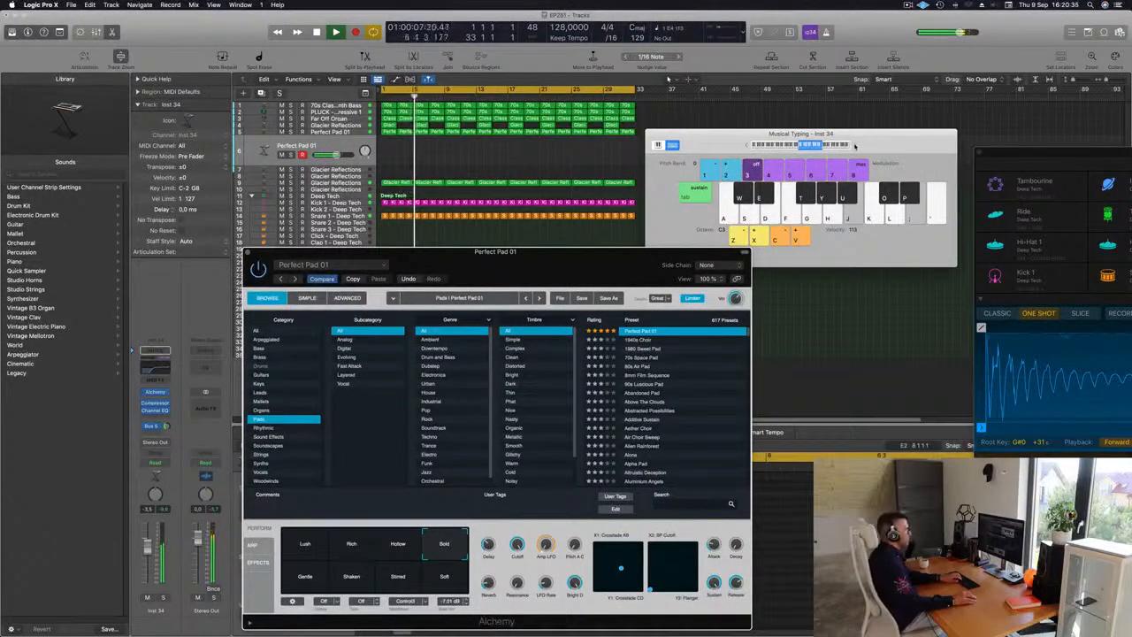
pyautogui.press(';')
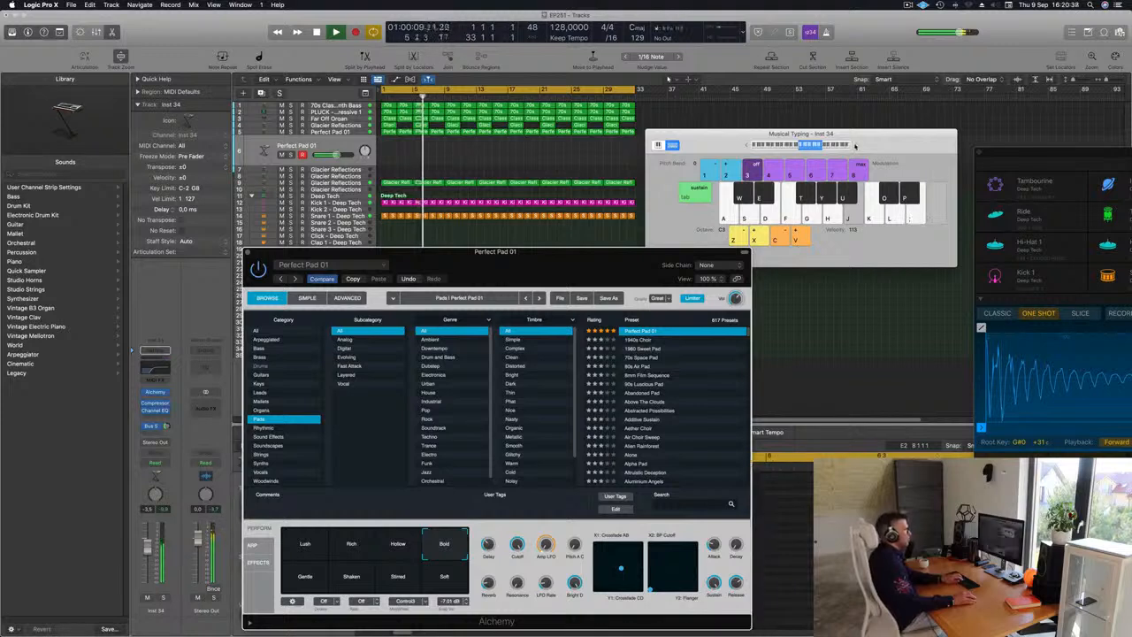
pyautogui.press(';')
pyautogui.press(';')
pyautogui.press(';')
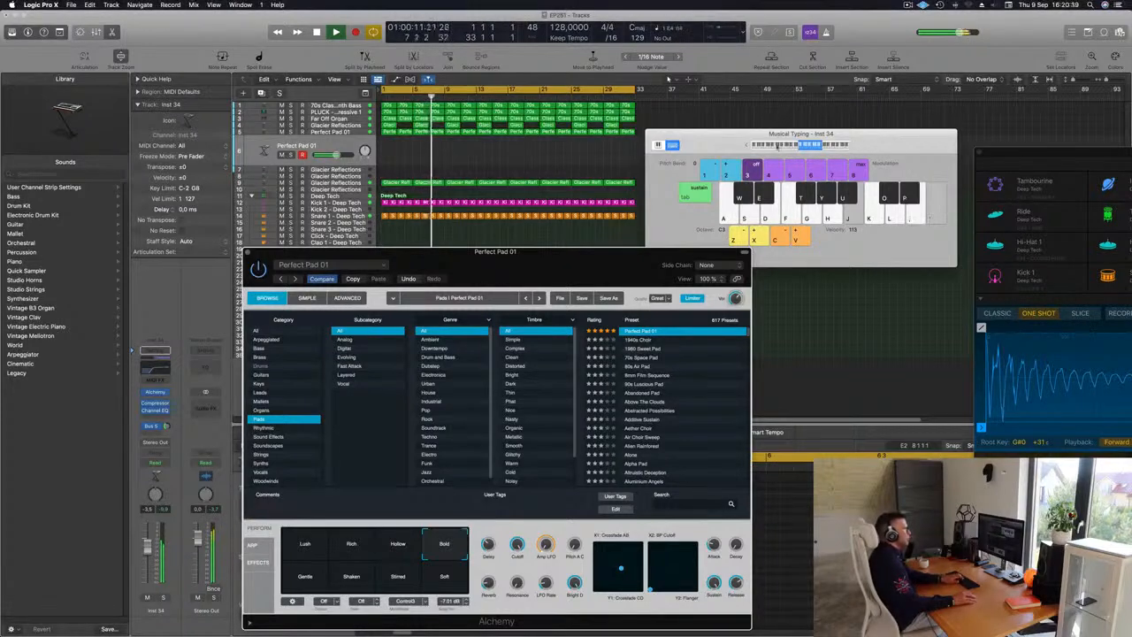
# Step: Raise the Musical Typing octave range and keep playing pad notes along with playback
pyautogui.click(857, 145)
pyautogui.press(';')
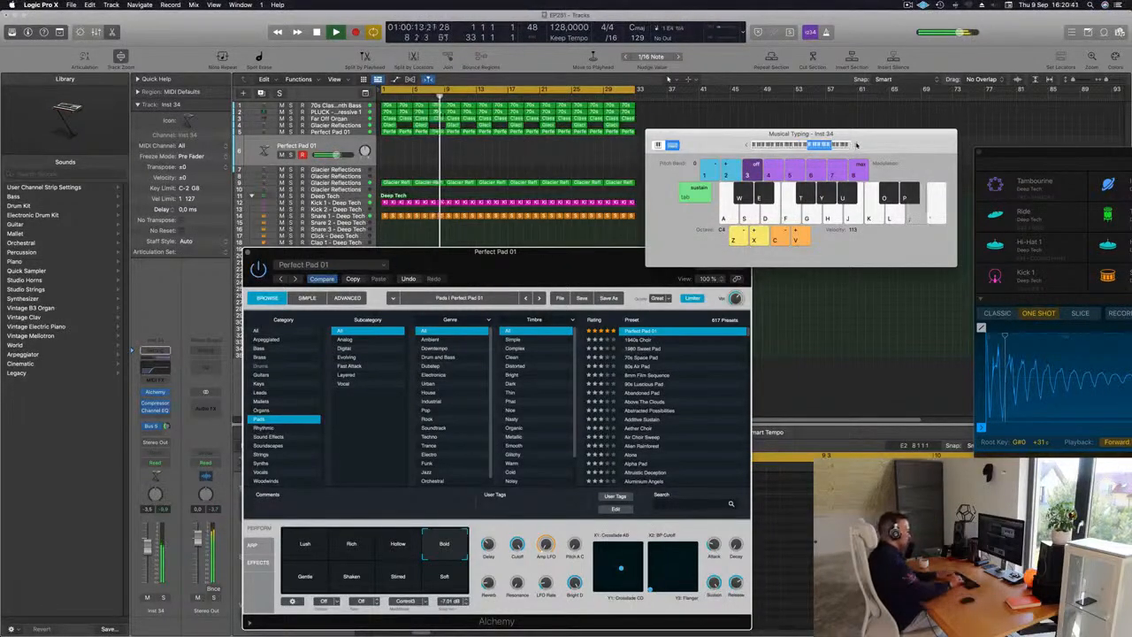
pyautogui.press('d')
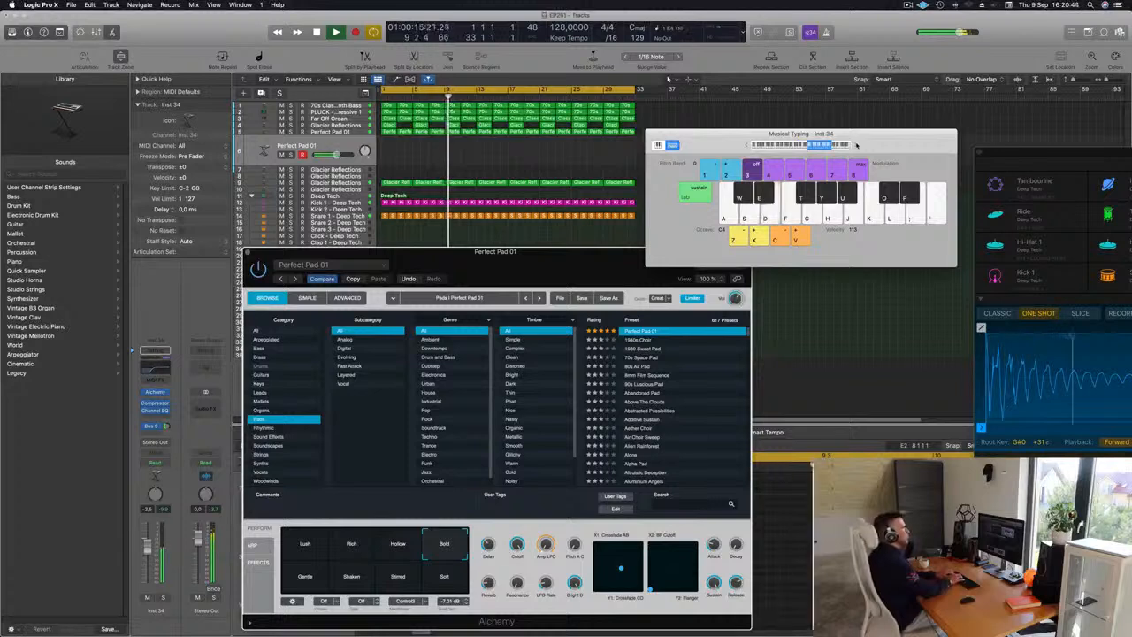
pyautogui.press('d')
pyautogui.press('k')
pyautogui.press('l')
pyautogui.press('l')
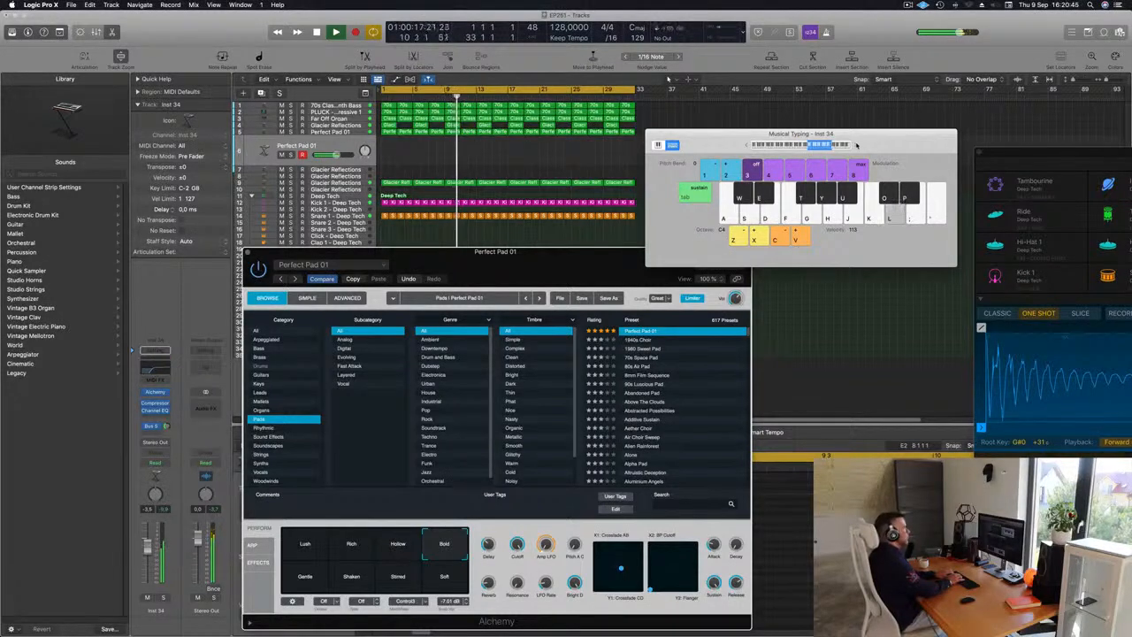
pyautogui.press(';')
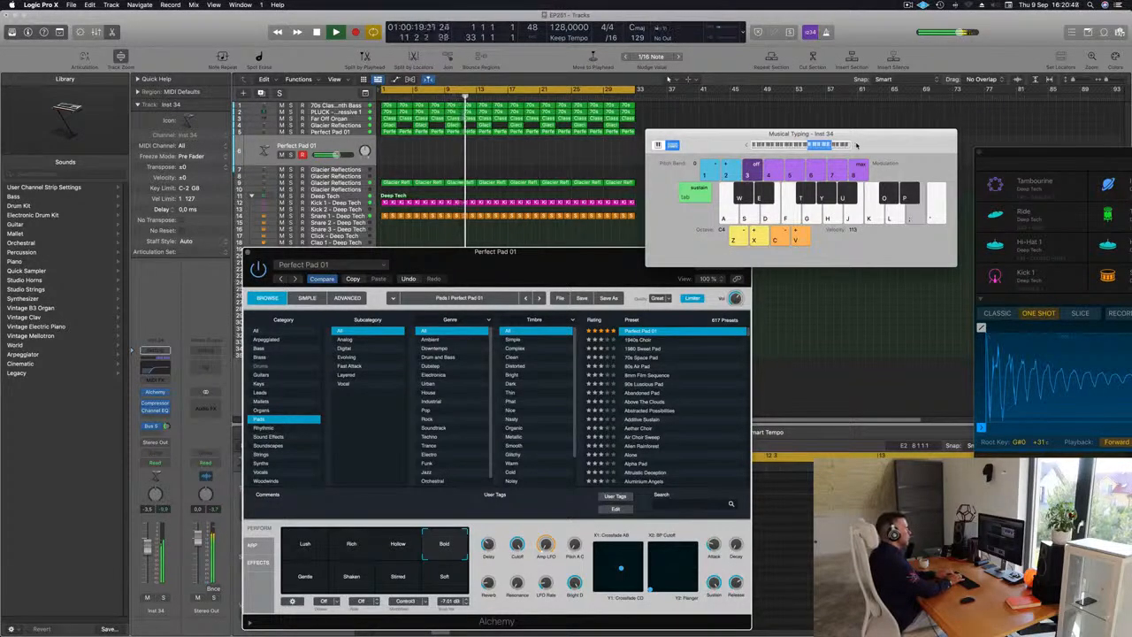
pyautogui.press('d')
pyautogui.press('d')
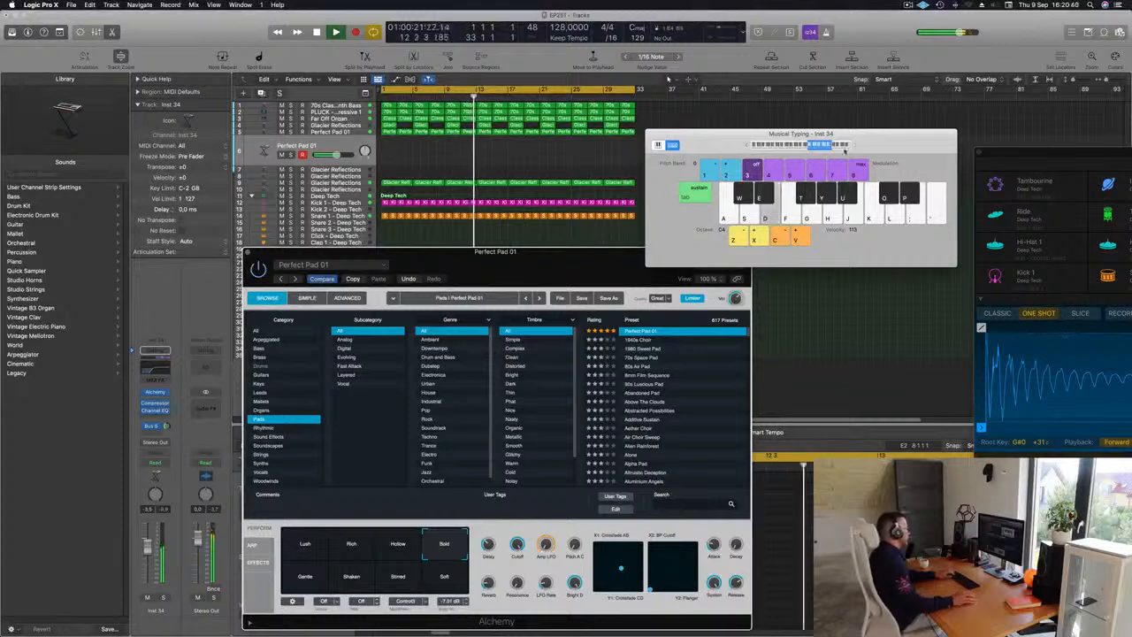
pyautogui.press('d')
pyautogui.press('d')
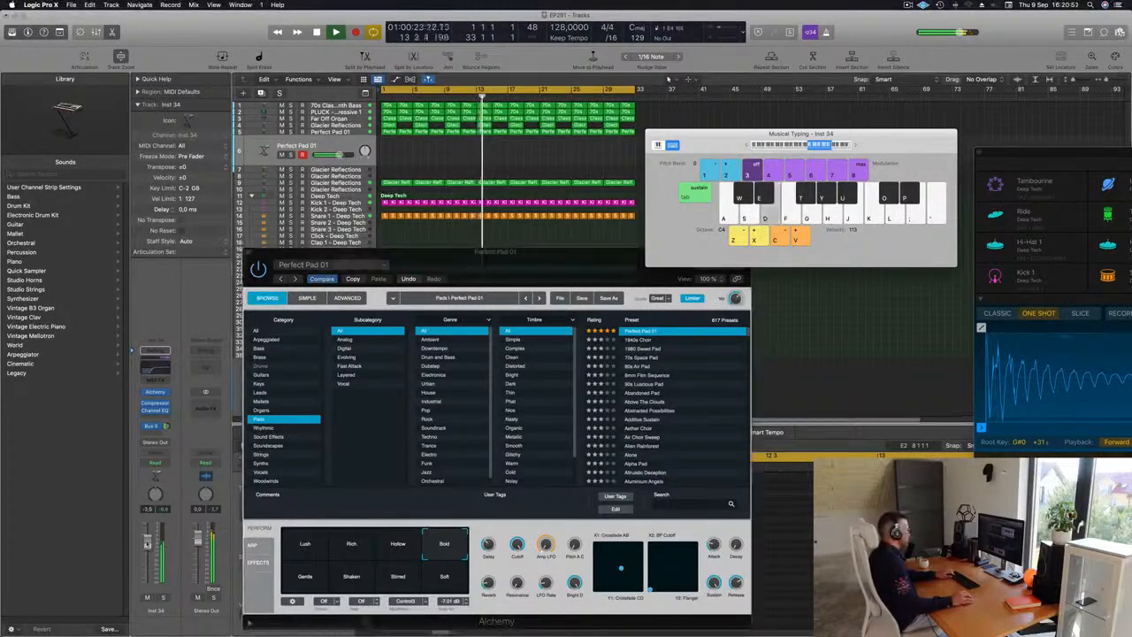
pyautogui.press('d')
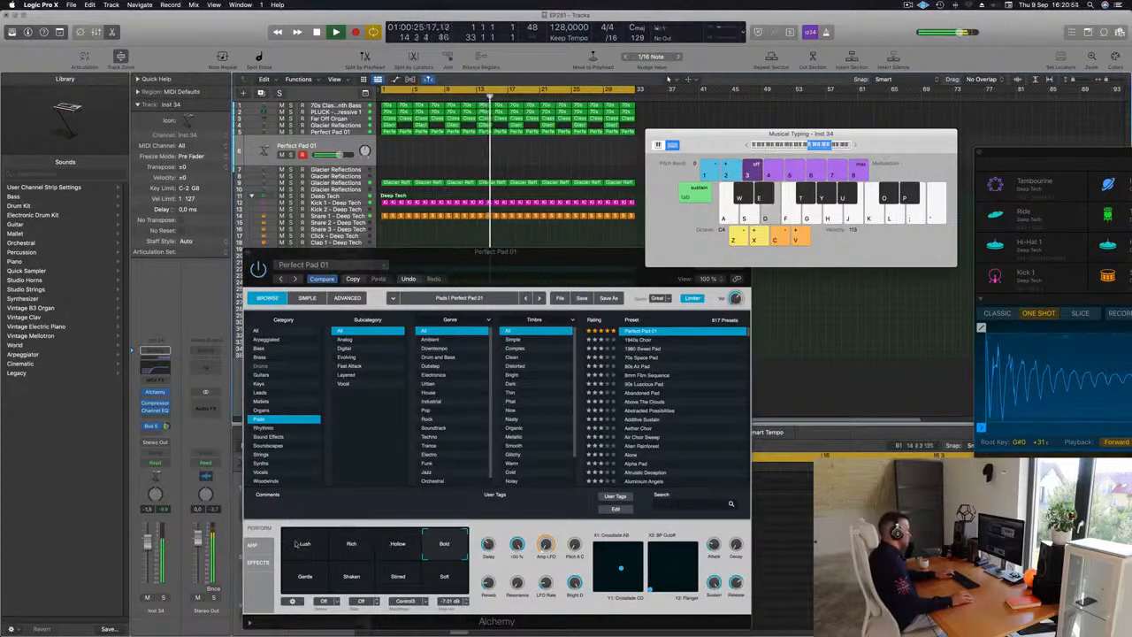
# Step: Compare the Lush, Rich and Bold performance pads, keep Bold, and solo the new pad channel
pyautogui.click(297, 544)
pyautogui.click(347, 543)
pyautogui.click(444, 543)
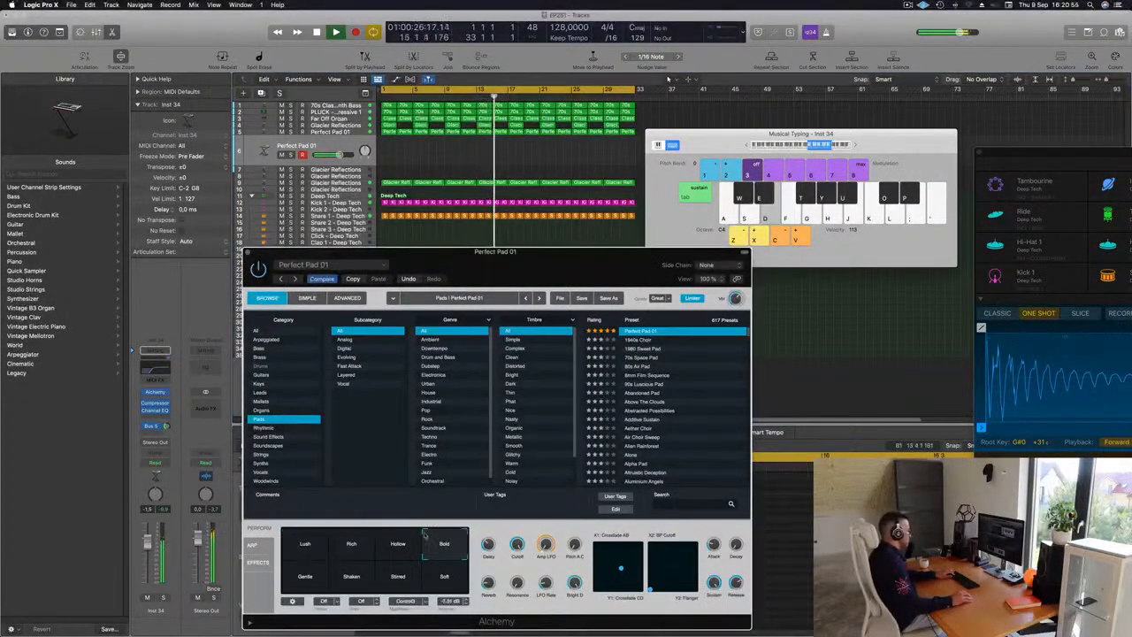
pyautogui.click(162, 599)
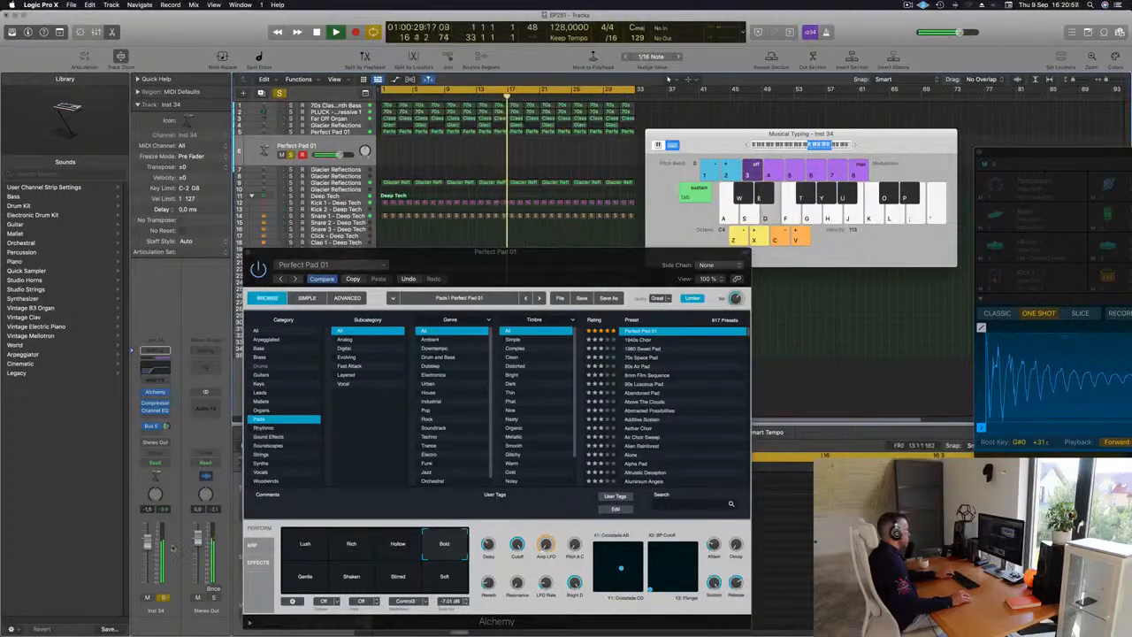
pyautogui.click(324, 280)
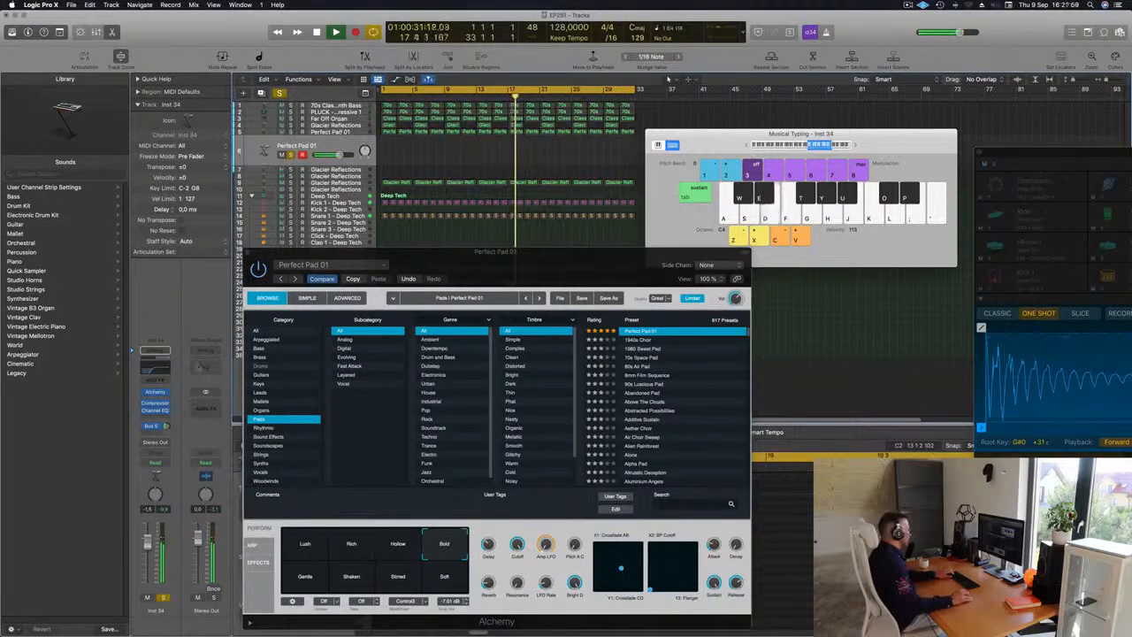
# Step: Close the extra and main Alchemy windows and return the playhead to the project start
pyautogui.click(155, 391)
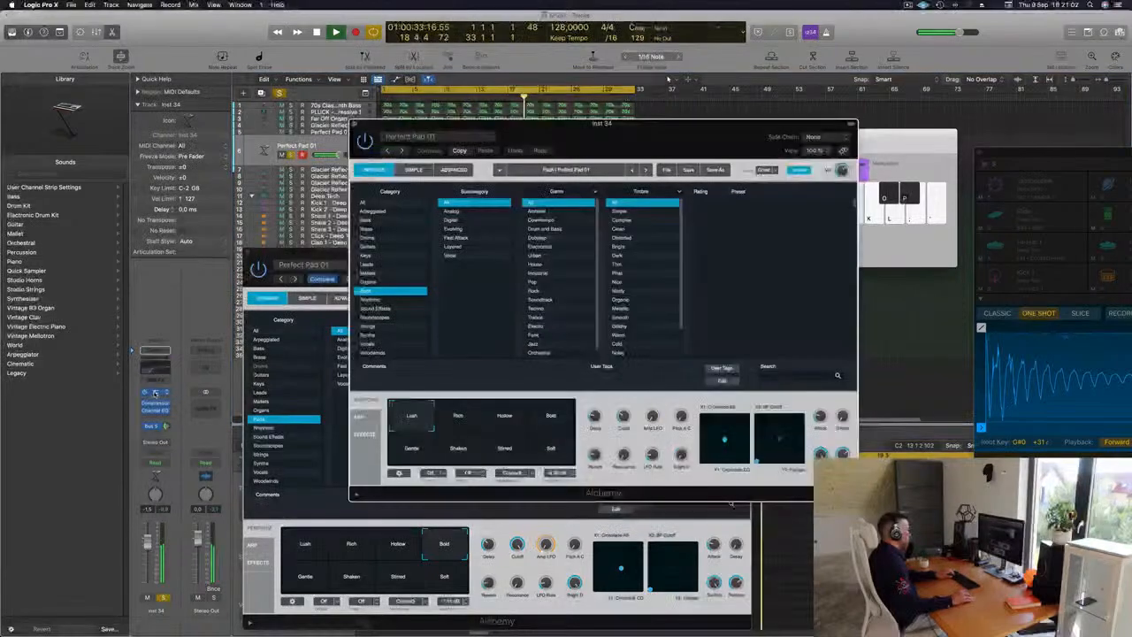
pyautogui.moveTo(592, 136); pyautogui.dragTo(737, 133)
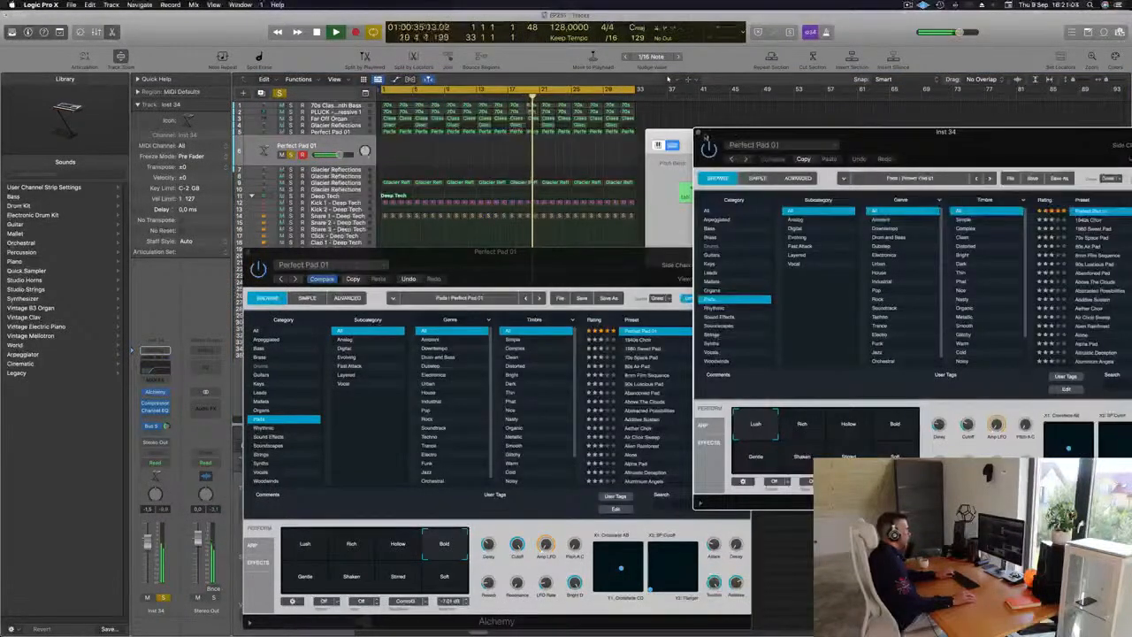
pyautogui.click(698, 134)
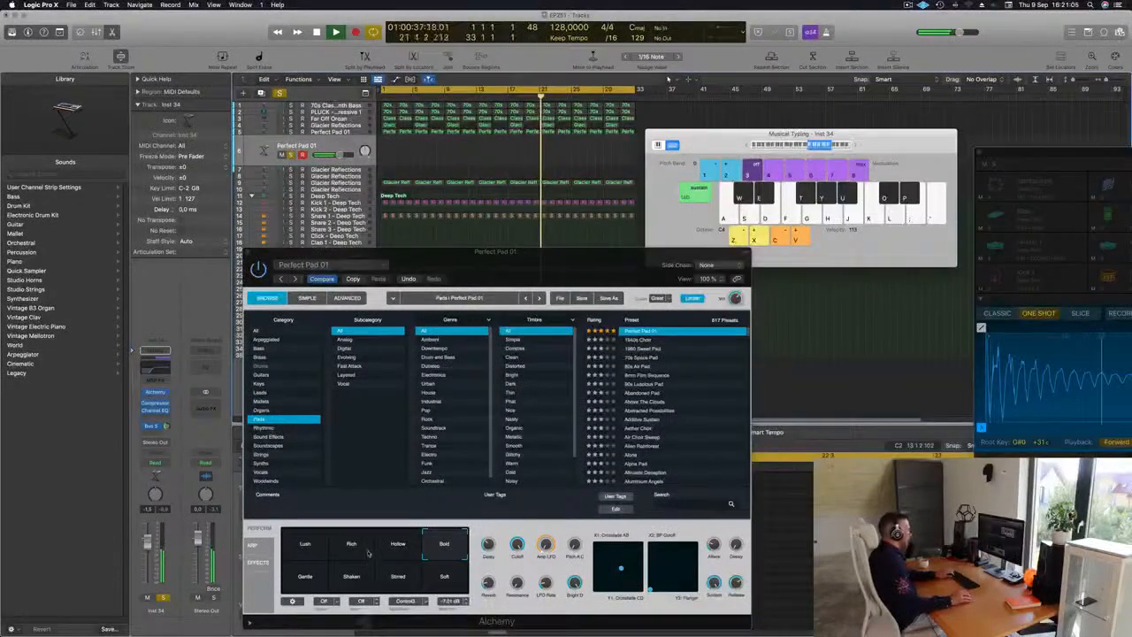
pyautogui.moveTo(244, 254); pyautogui.dragTo(186, 249)
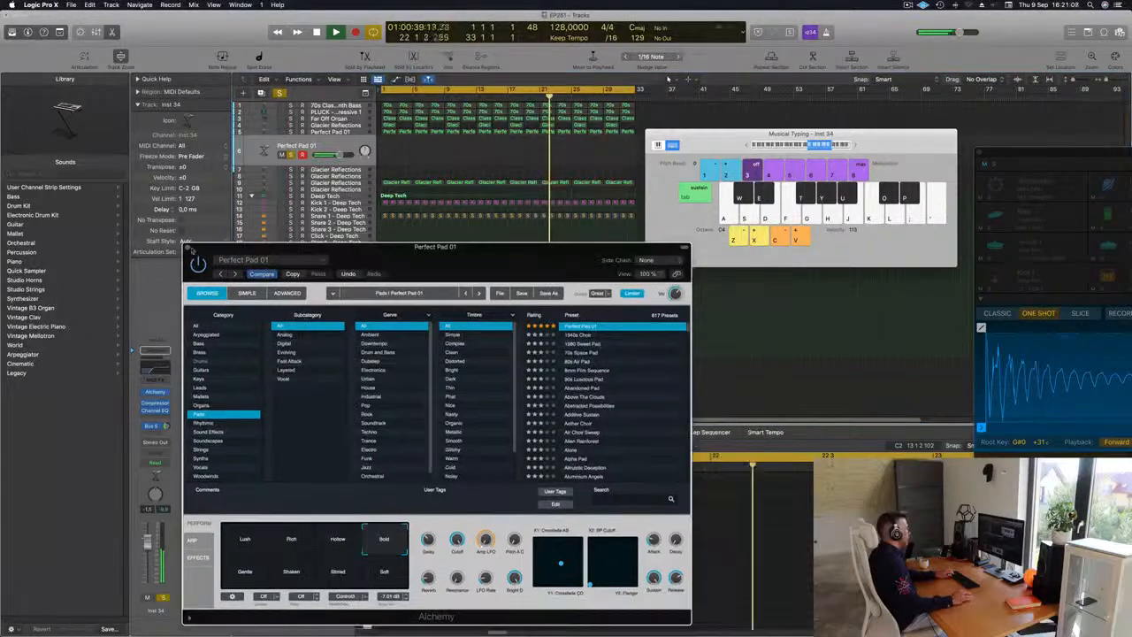
pyautogui.click(188, 250)
pyautogui.press('Return')
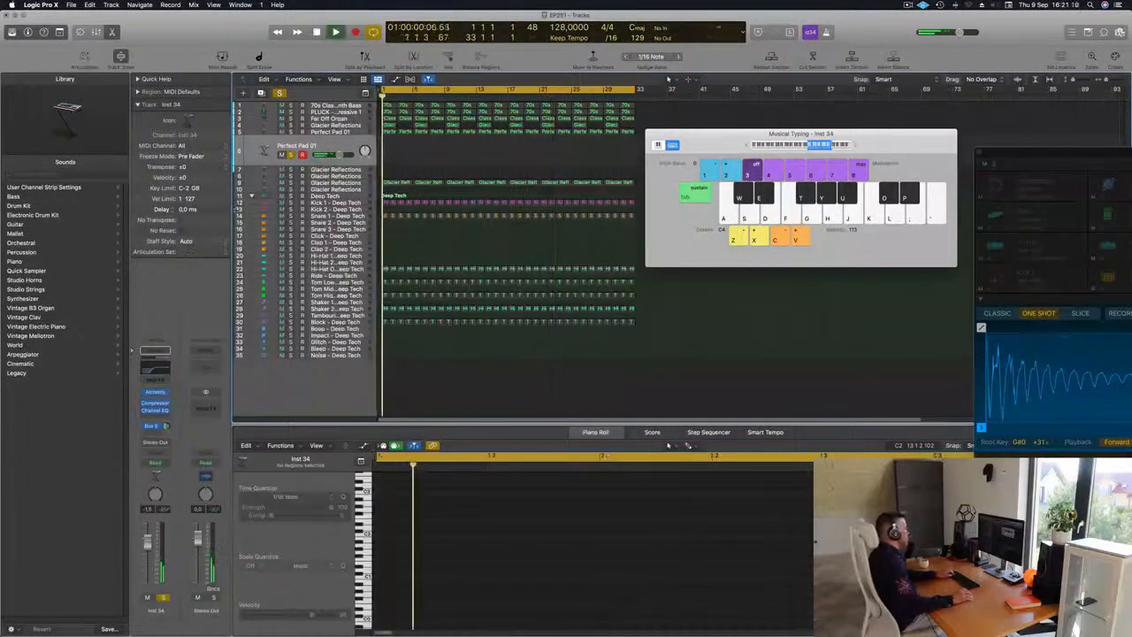
# Step: Clear the solo buttons across the upper tracks so the full arrangement plays
pyautogui.click(290, 131)
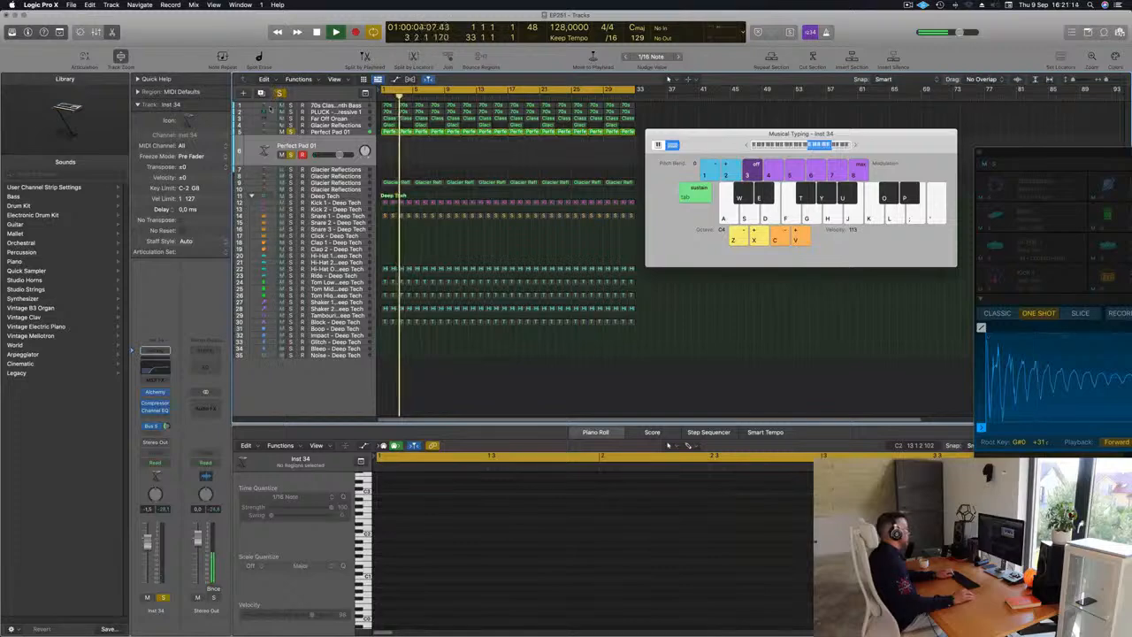
pyautogui.moveTo(291, 131); pyautogui.dragTo(290, 154)
pyautogui.press('d')
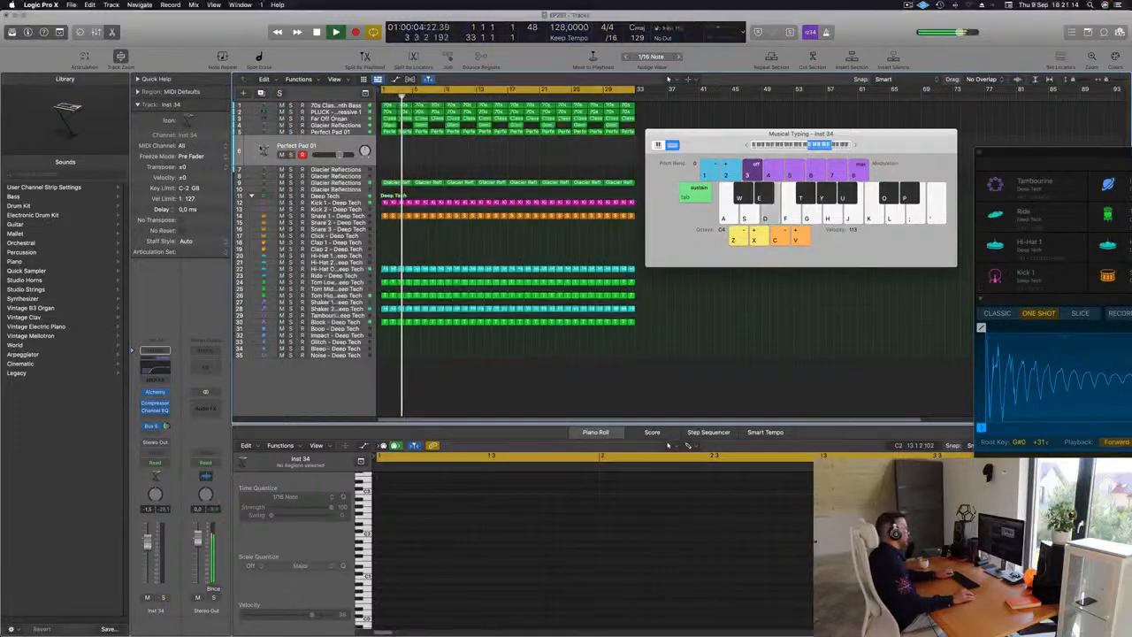
# Step: Reopen the channel's Alchemy plugin and try the Hollow pad before settling on Bold
pyautogui.click(157, 393)
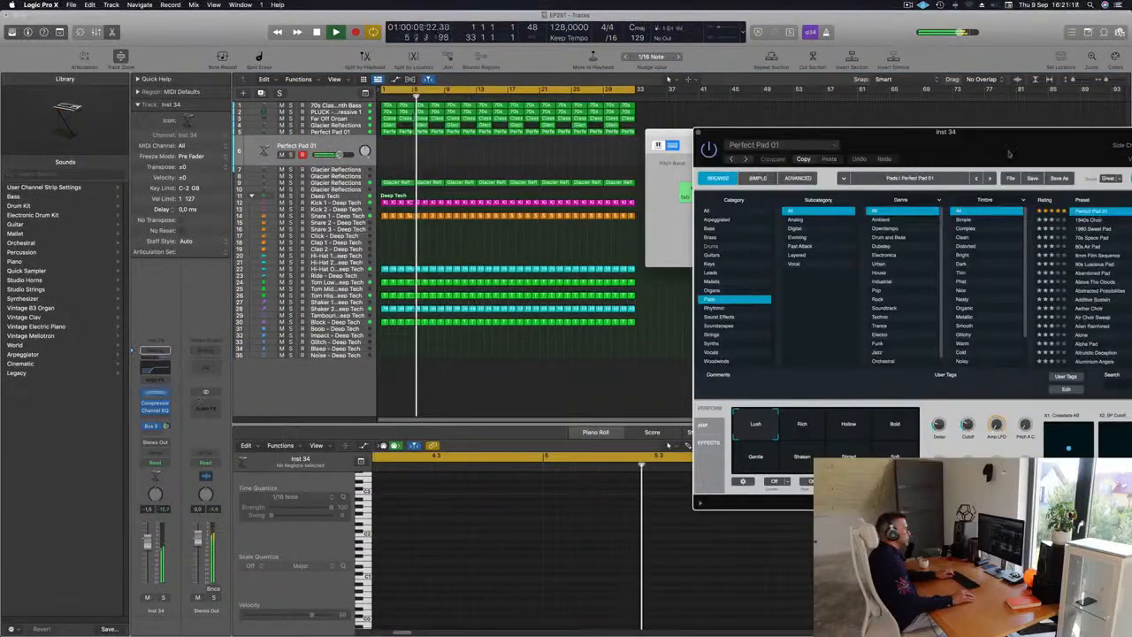
pyautogui.moveTo(1005, 134); pyautogui.dragTo(714, 137)
pyautogui.click(560, 427)
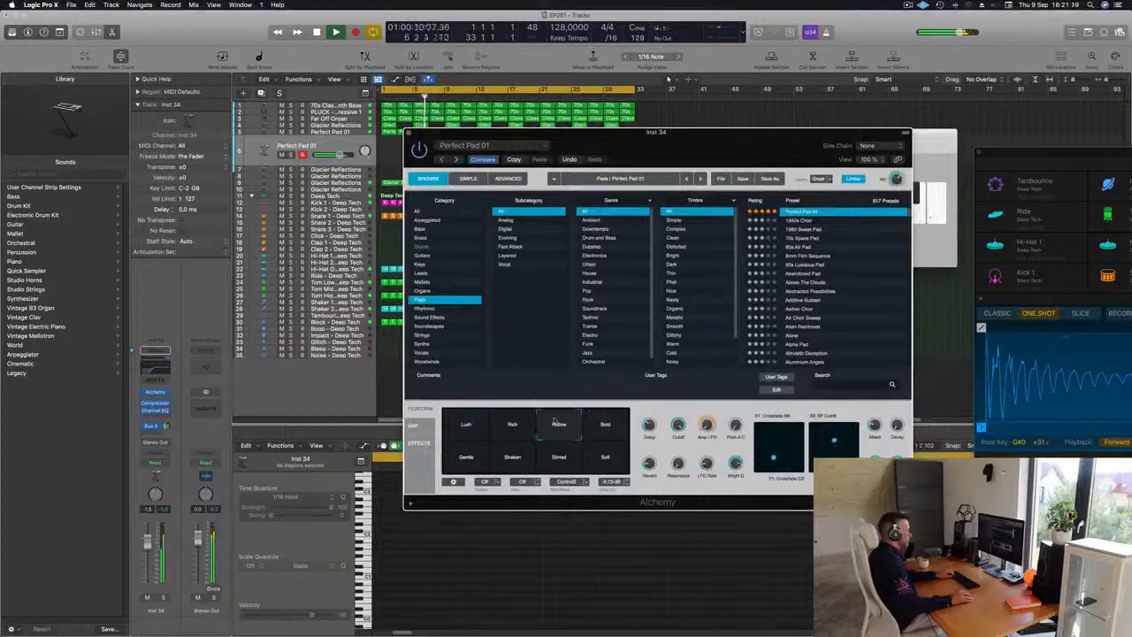
pyautogui.click(605, 424)
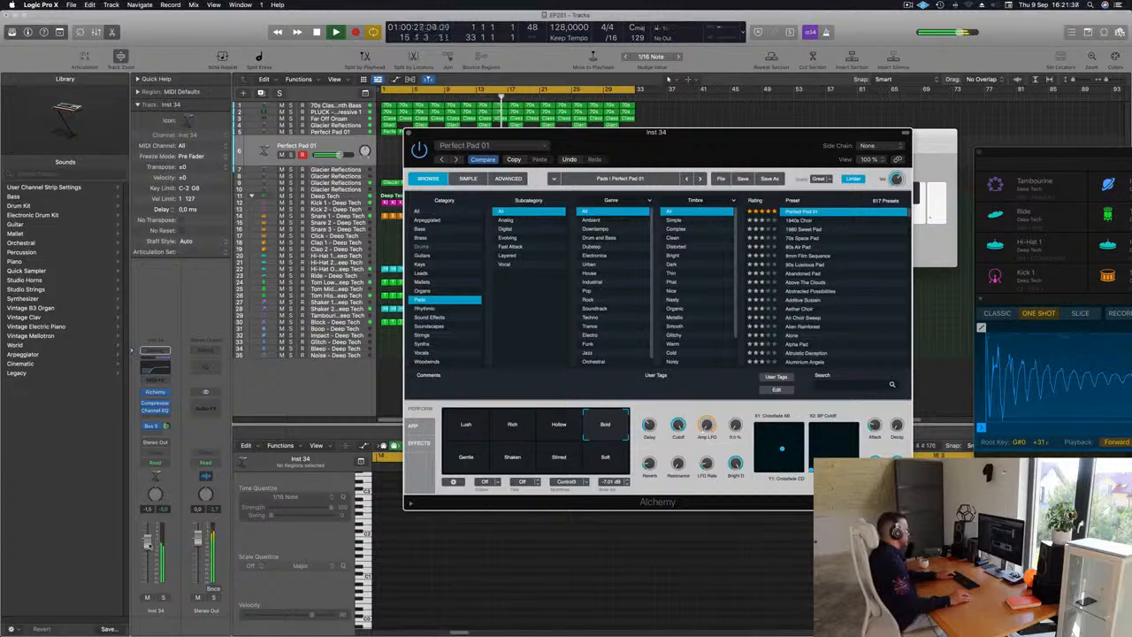
# Step: Add a Bus 5 send to the pad channel strip alongside its existing Bus 6 send
pyautogui.moveTo(149, 541); pyautogui.dragTo(149, 544)
pyautogui.click(166, 426)
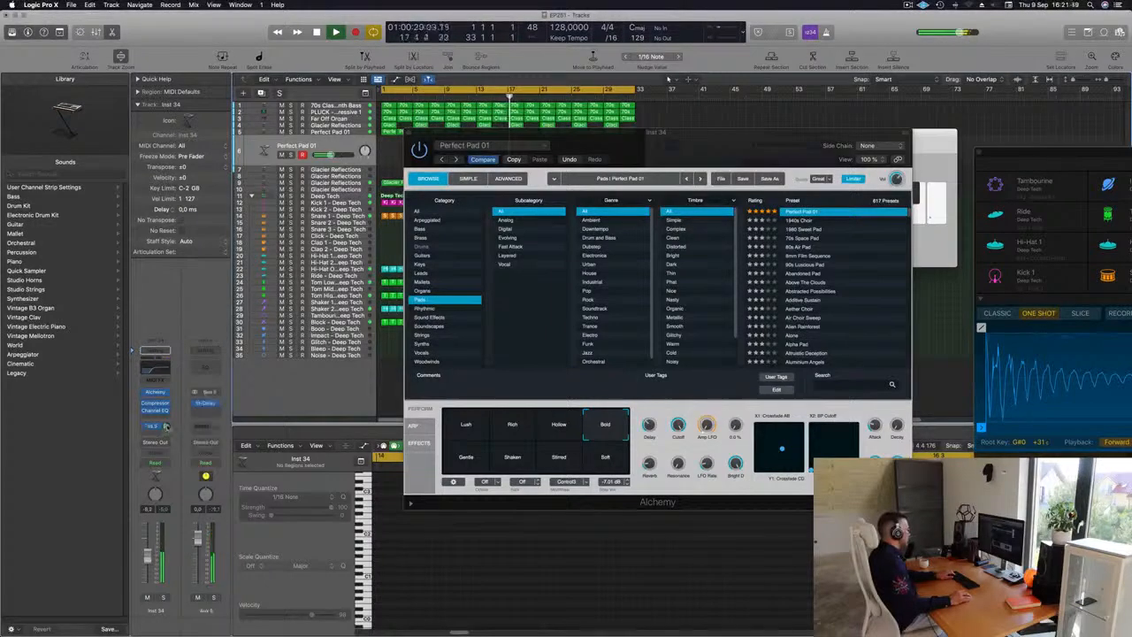
pyautogui.click(155, 432)
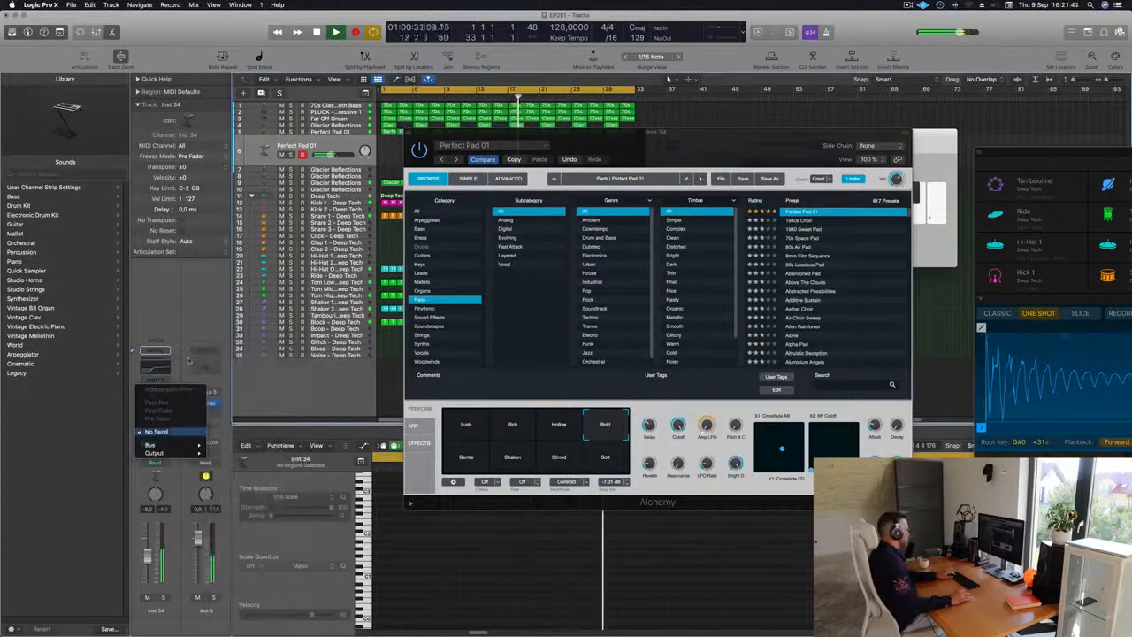
pyautogui.click(158, 432)
pyautogui.click(156, 430)
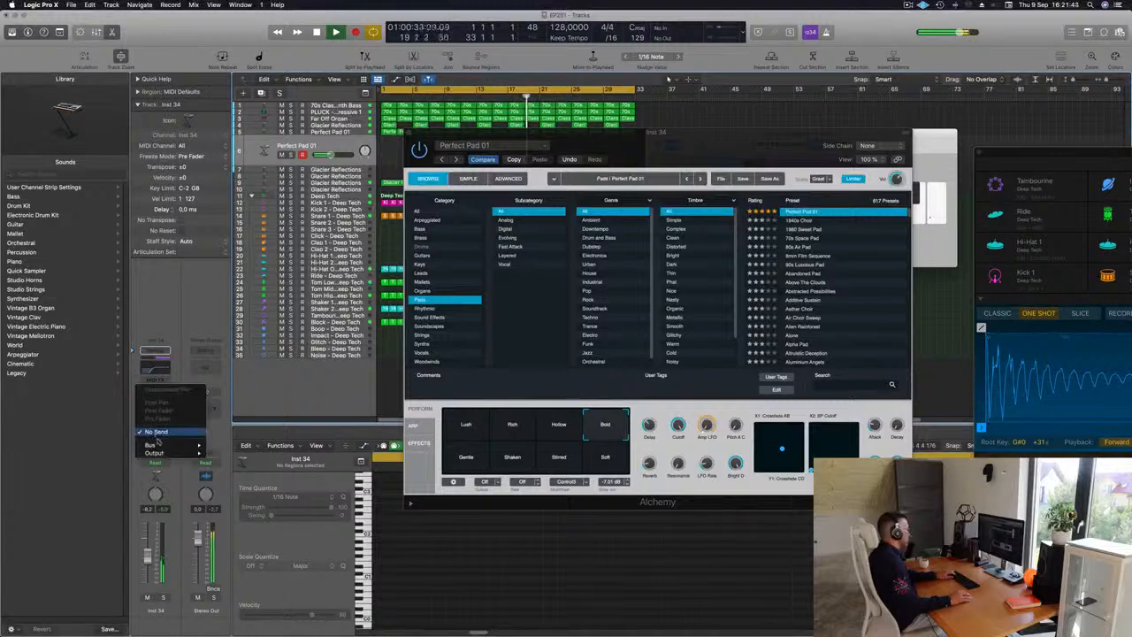
pyautogui.moveTo(161, 445)
pyautogui.click(232, 363)
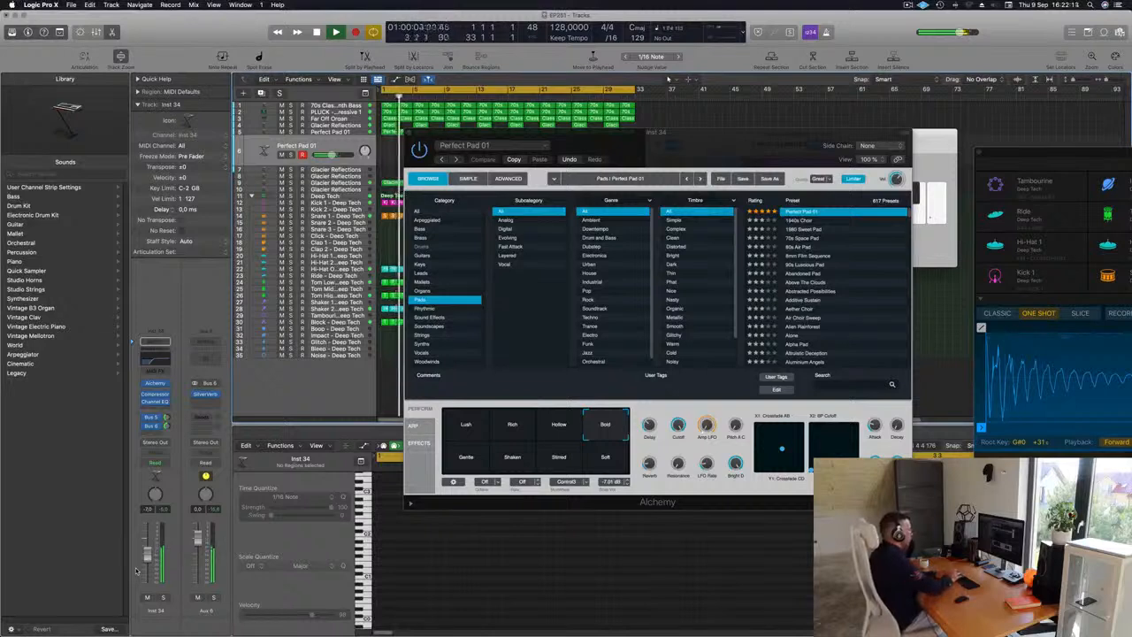
# Step: Record a pad chord part on the Perfect Pad 01 track using Musical Typing, removing the stray take
pyautogui.press('r')
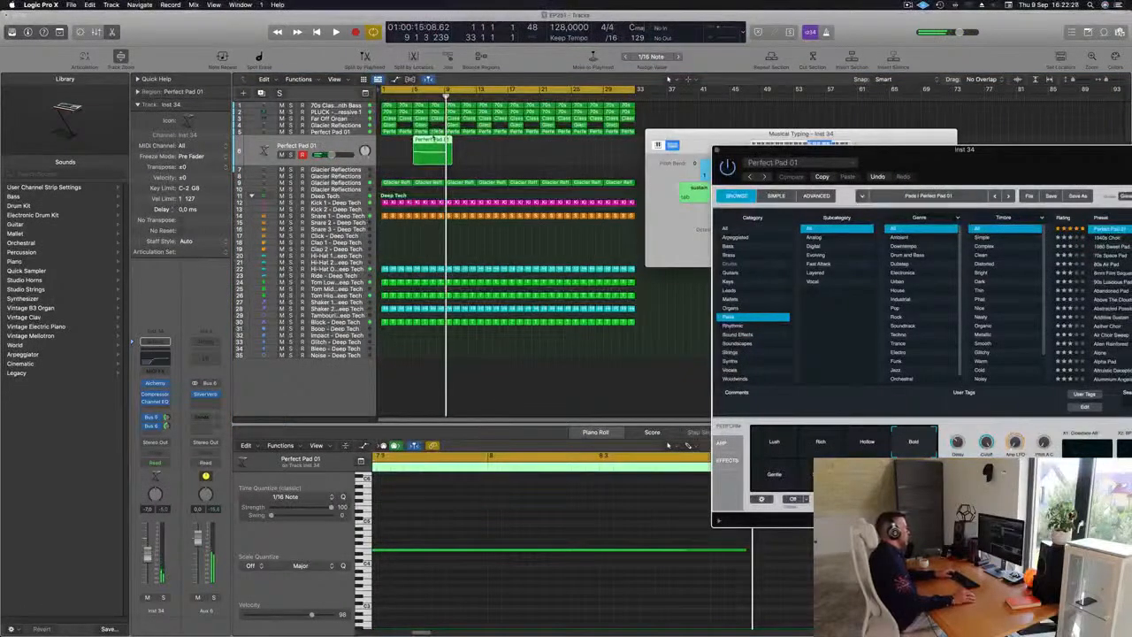
pyautogui.moveTo(435, 138)
pyautogui.mouseDown()
pyautogui.moveTo(419, 140)
pyautogui.moveTo(432, 151)
pyautogui.mouseUp()
pyautogui.press('BackSpace')
pyautogui.click(635, 220)
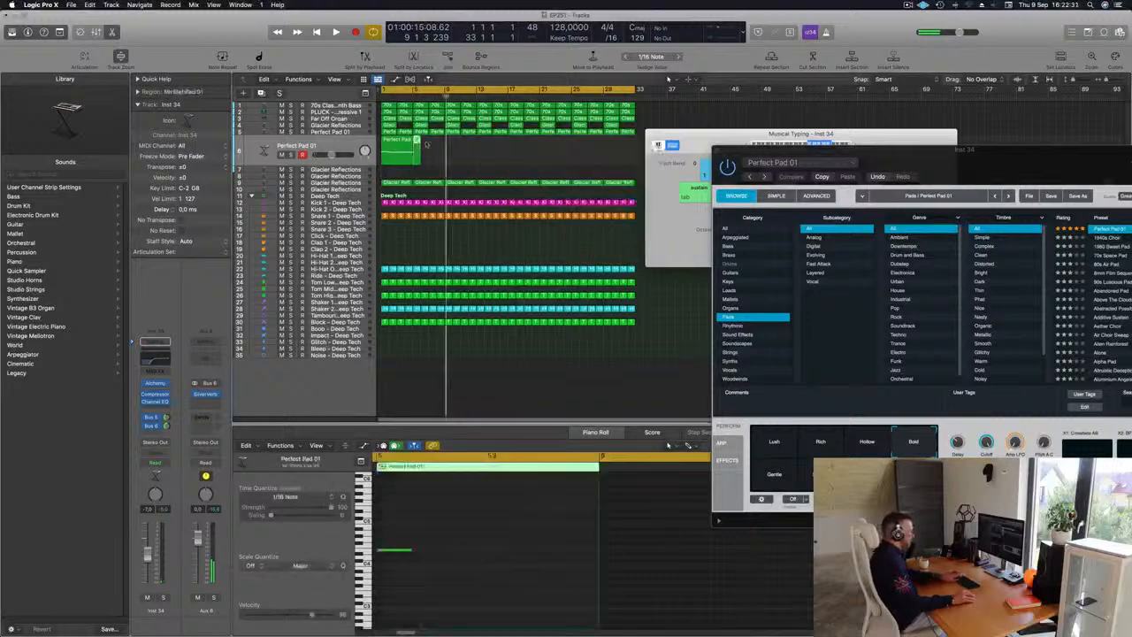
pyautogui.press('space')
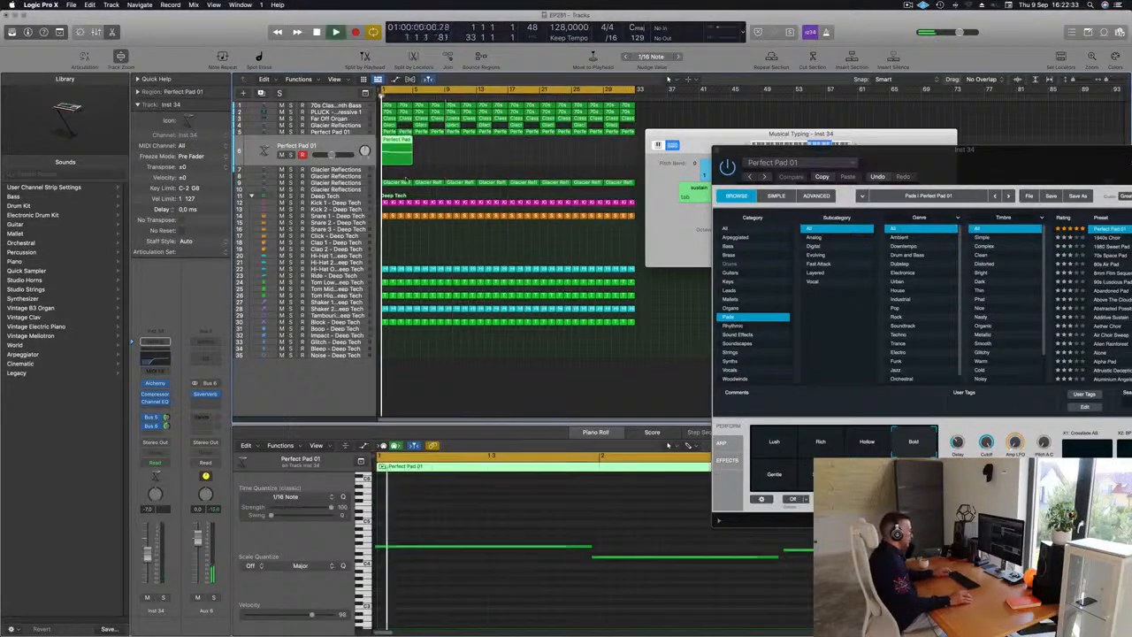
# Step: Review the recorded pad notes in the piano roll and move the third note up a step
pyautogui.scroll(-2, 478, 610)
pyautogui.click(478, 599)
pyautogui.press('super+a')
pyautogui.press('space')
pyautogui.press('space')
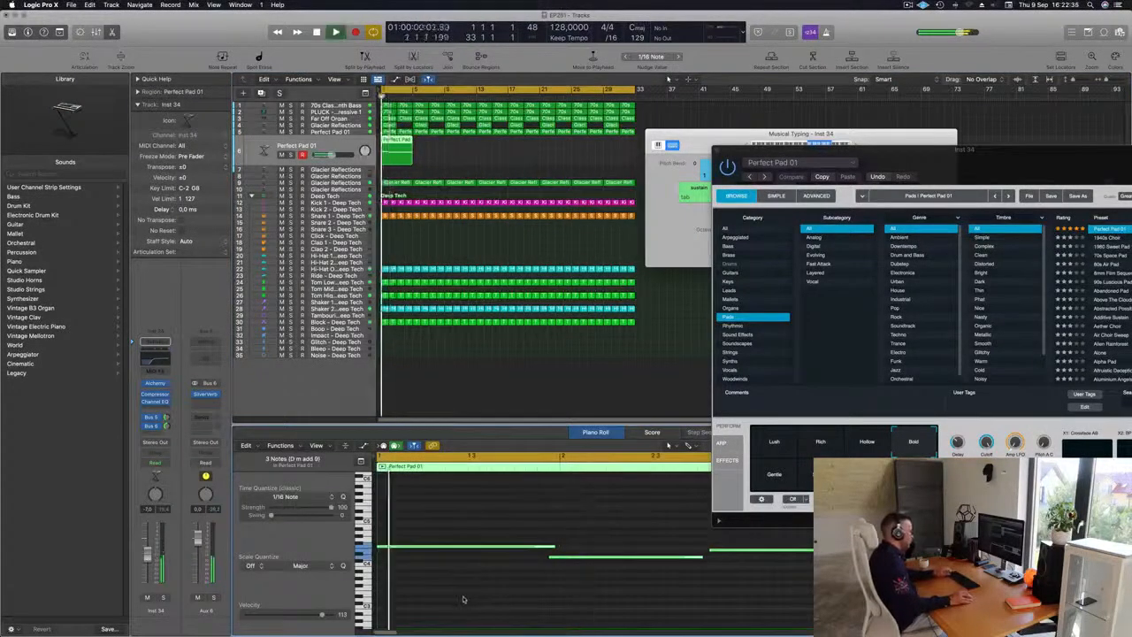
pyautogui.scroll(-4, 463, 595)
pyautogui.scroll(3, 461, 593)
pyautogui.click(491, 555)
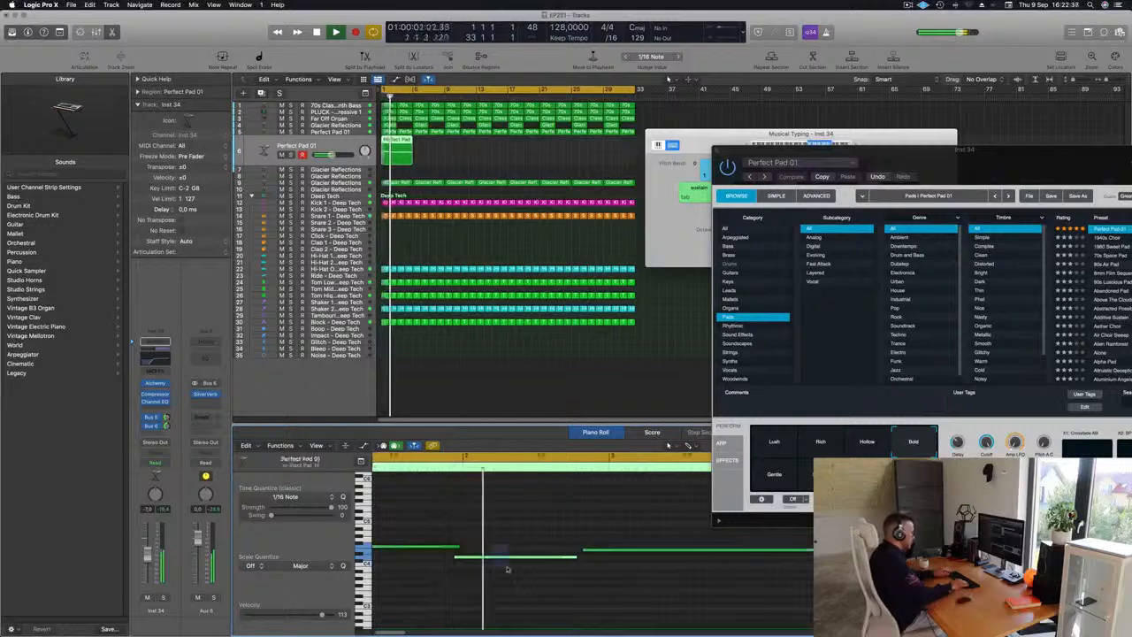
pyautogui.press('space')
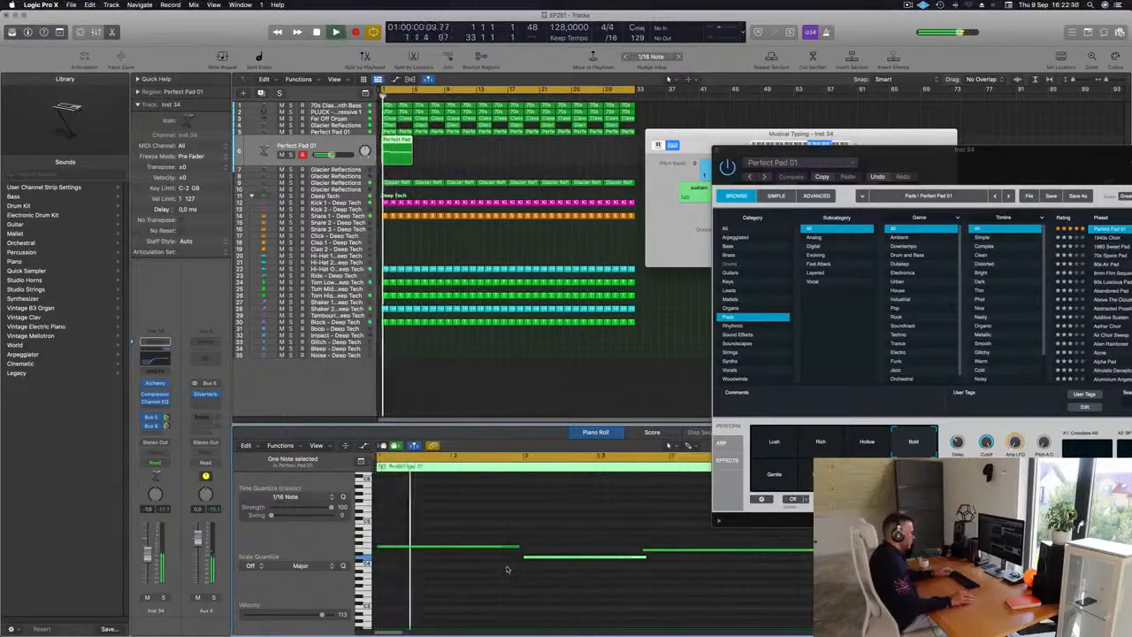
pyautogui.scroll(-1, 575, 556)
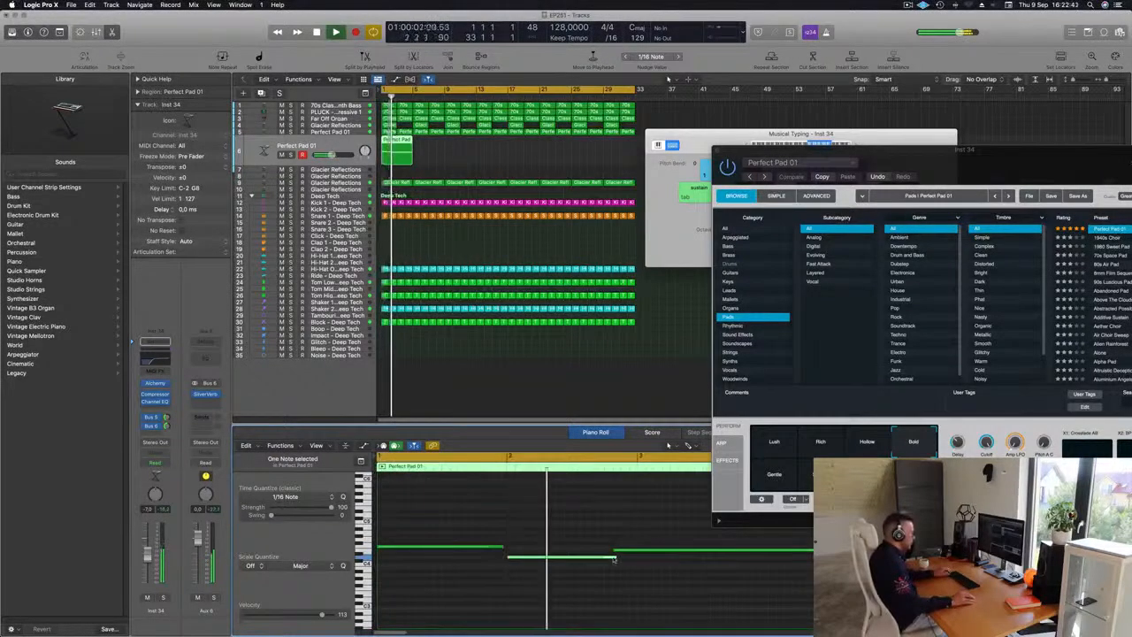
pyautogui.moveTo(616, 557)
pyautogui.mouseDown()
pyautogui.moveTo(602, 560)
pyautogui.moveTo(617, 552)
pyautogui.mouseUp()
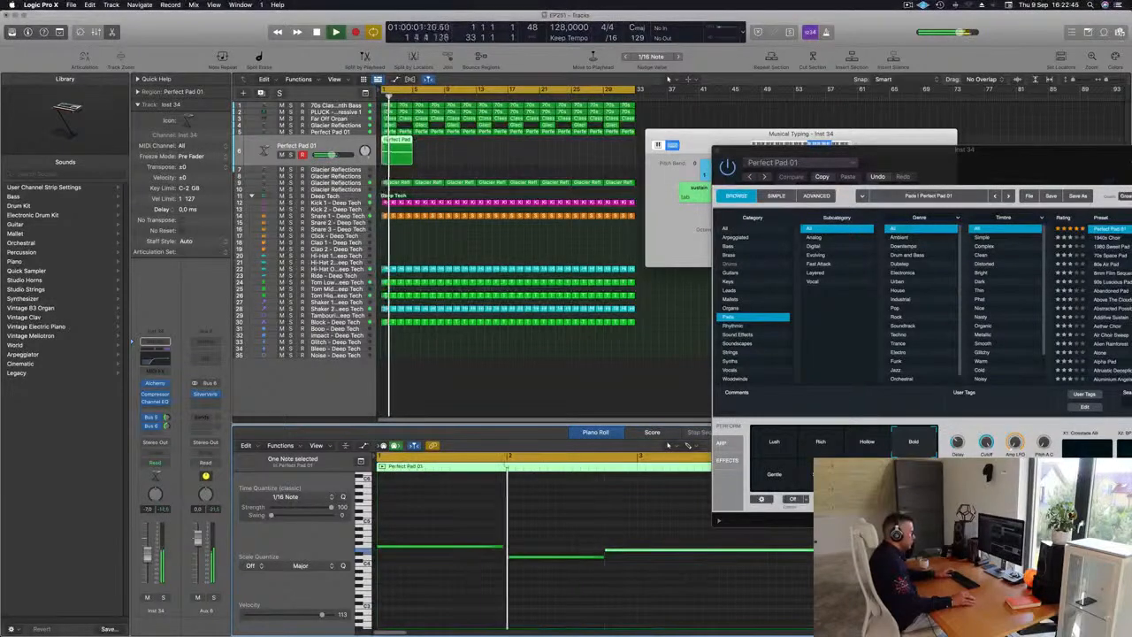
# Step: Adjust the length of the first pad note so it meets the following note
pyautogui.press('Return')
pyautogui.press('super+Left')
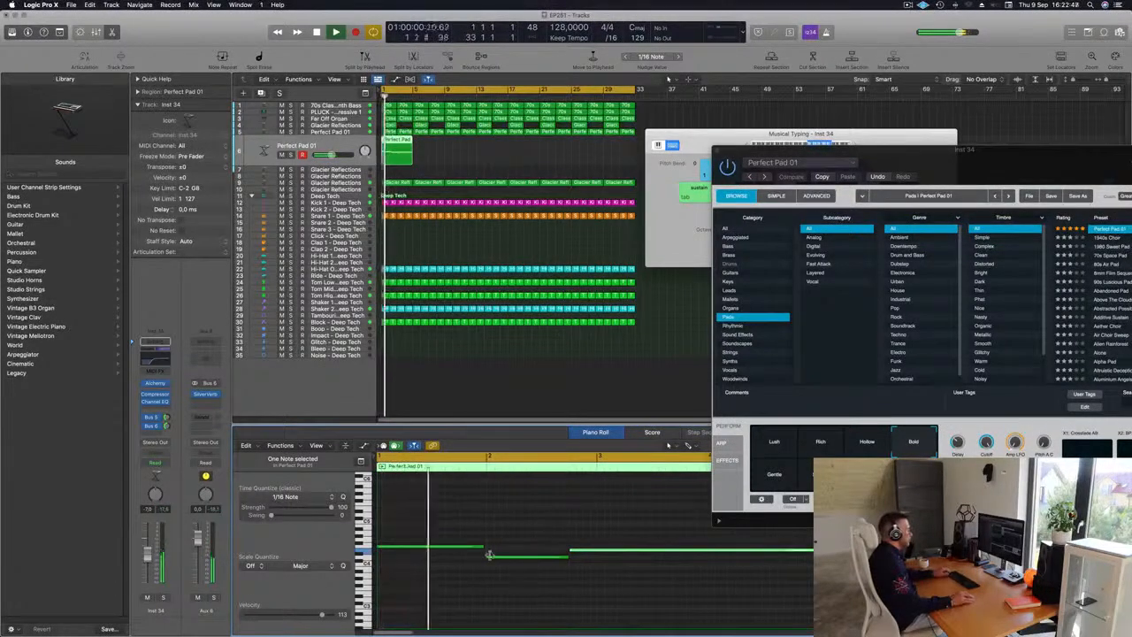
pyautogui.moveTo(483, 547); pyautogui.dragTo(487, 546)
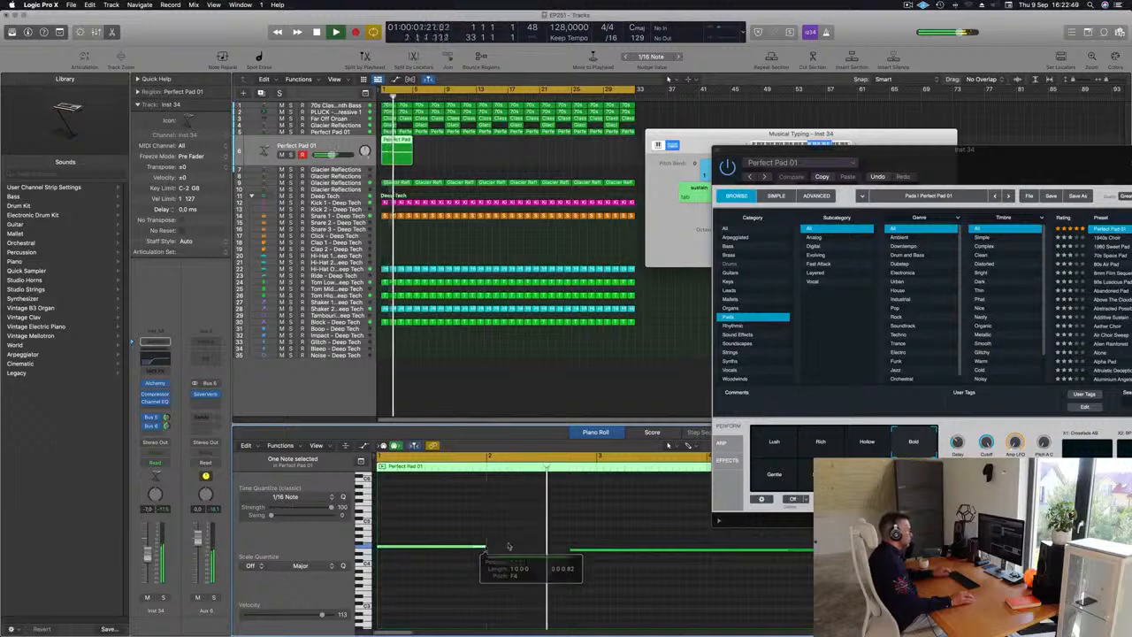
pyautogui.click(508, 545)
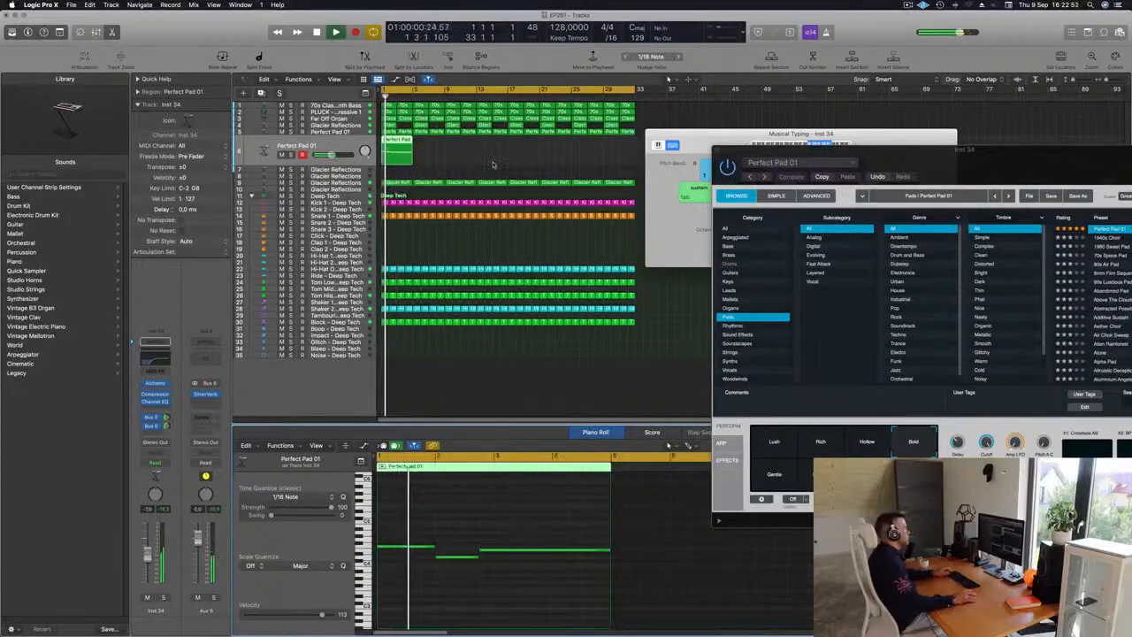
# Step: Open the pad channel's Channel EQ and raise the low cut to about 1020 Hz
pyautogui.click(442, 148)
pyautogui.click(400, 151)
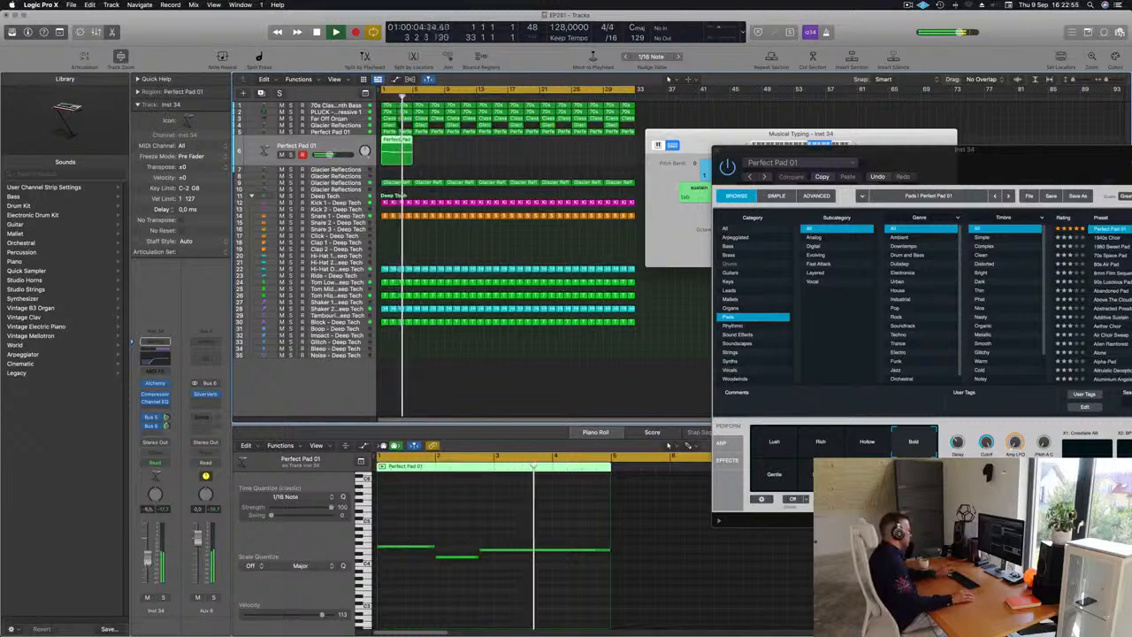
pyautogui.click(152, 359)
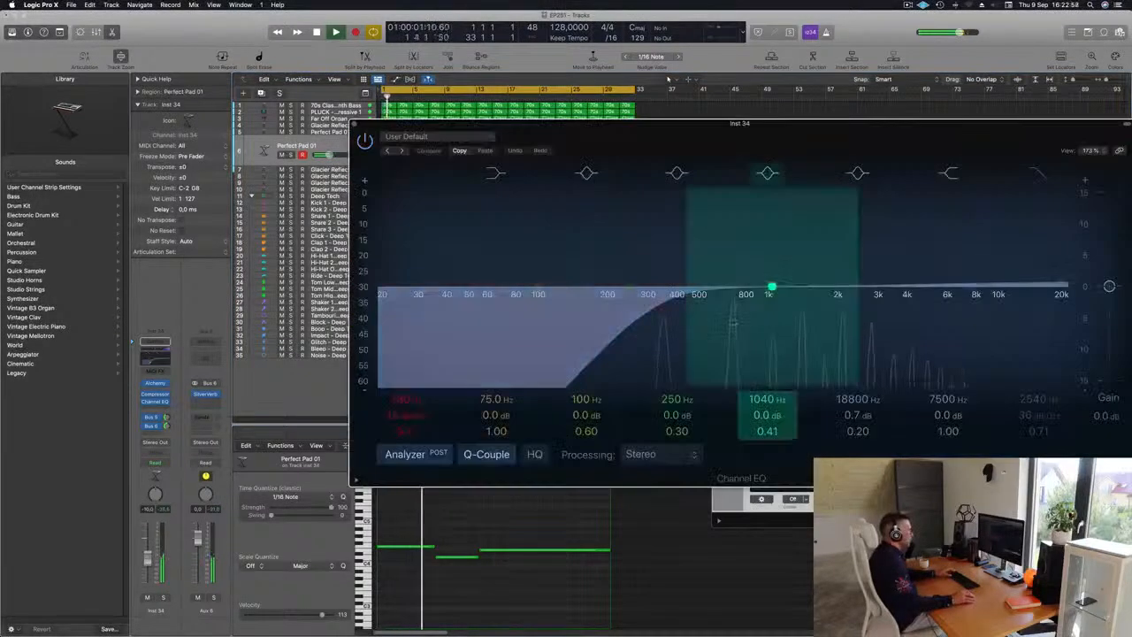
pyautogui.moveTo(717, 303); pyautogui.dragTo(772, 296)
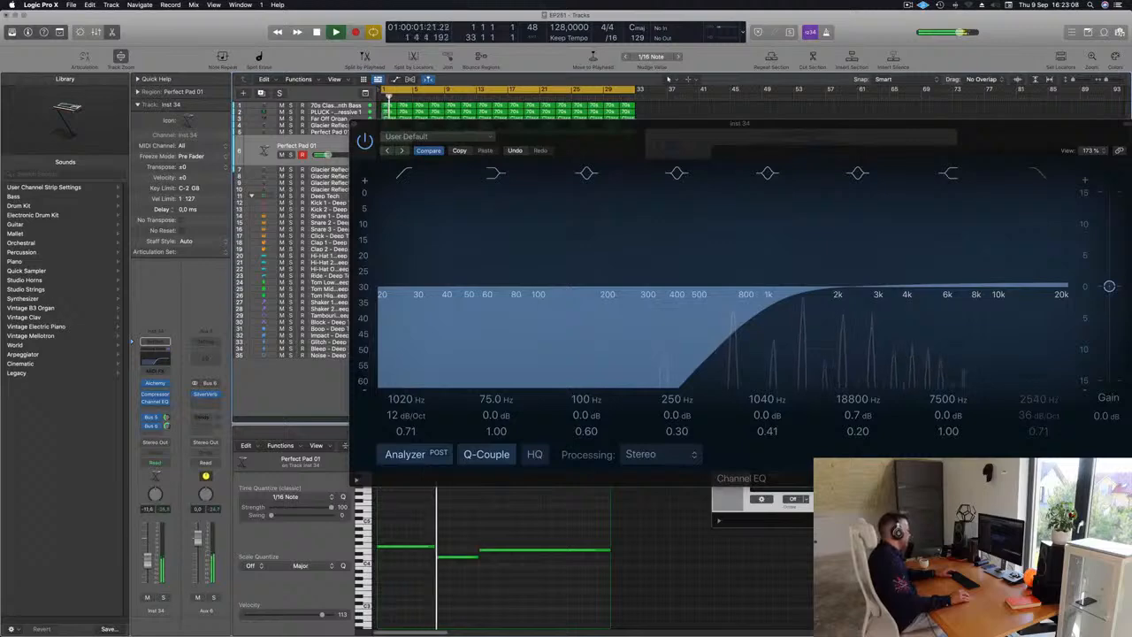
# Step: Close the EQ and repeat the pad region several times along the track
pyautogui.moveTo(689, 129); pyautogui.dragTo(361, 153)
pyautogui.click(135, 141)
pyautogui.scroll(-3, 420, 154)
pyautogui.press('space')
pyautogui.press('space')
pyautogui.press('super+r')
pyautogui.press('super+r')
pyautogui.press('super+r')
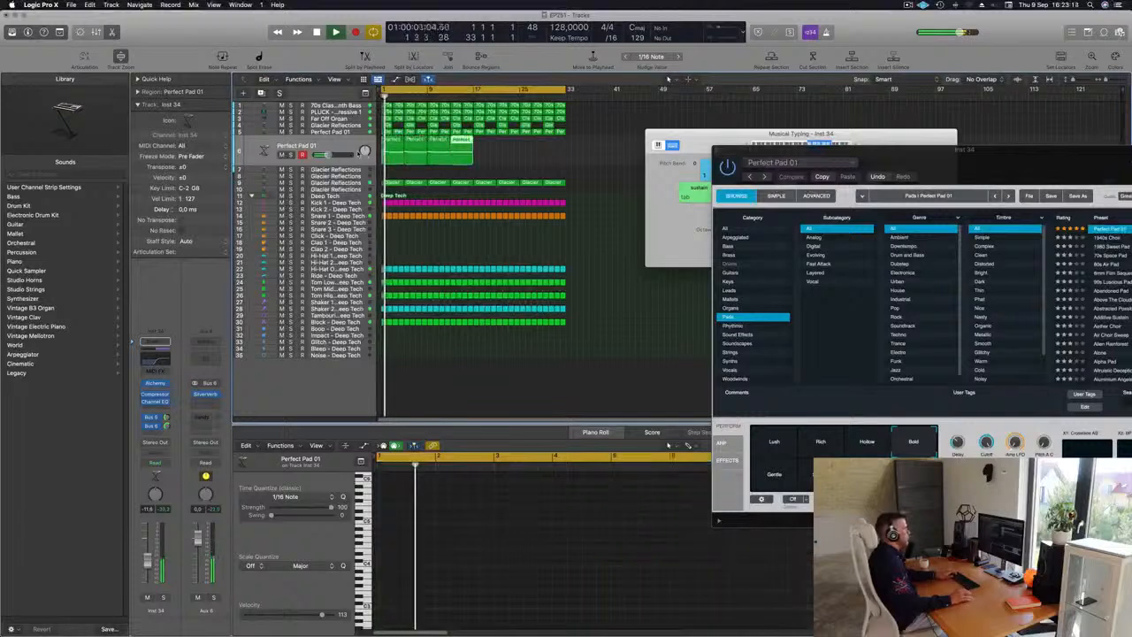
pyautogui.moveTo(755, 135); pyautogui.dragTo(636, 152)
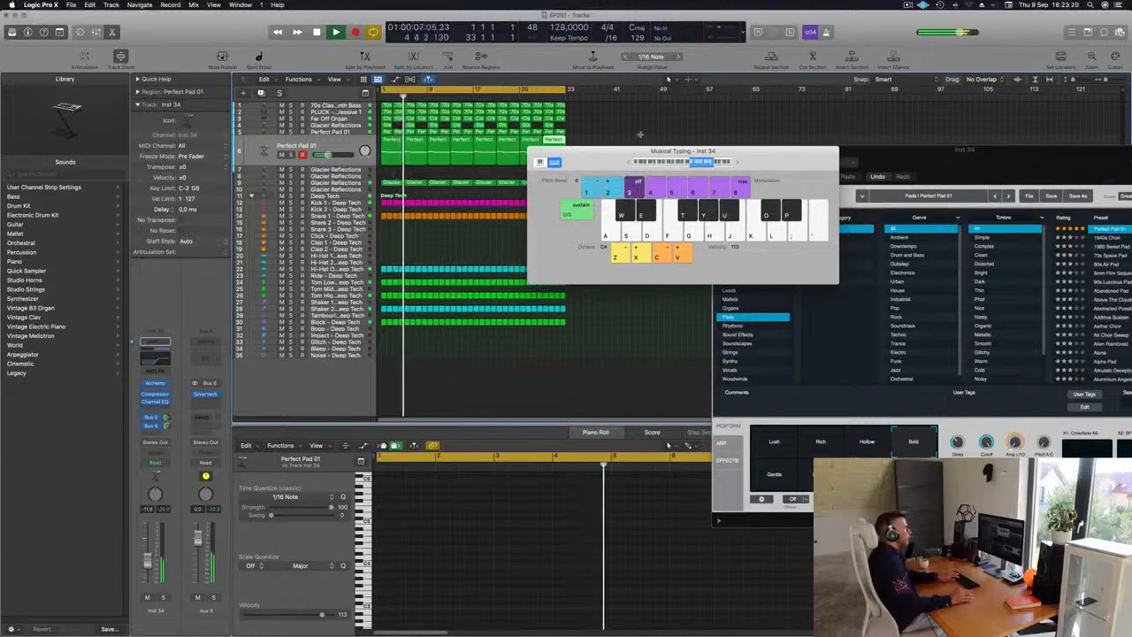
# Step: Close the Musical Typing and Alchemy windows and play back the arrangement
pyautogui.press('super+k')
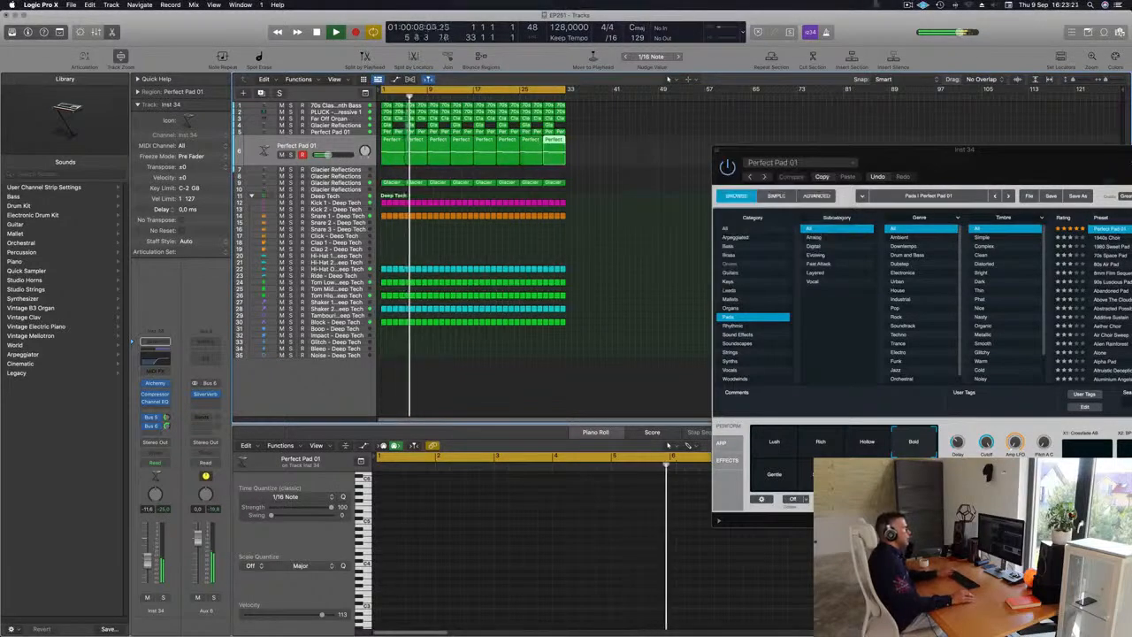
pyautogui.click(923, 5)
pyautogui.click(657, 163)
pyautogui.click(856, 150)
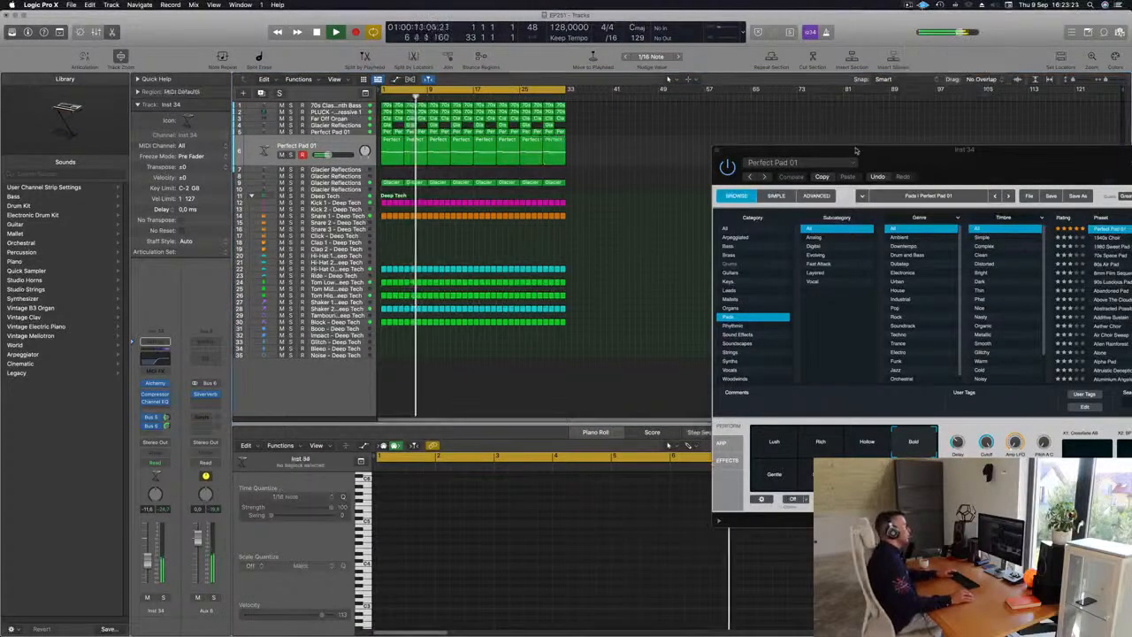
pyautogui.moveTo(856, 151); pyautogui.dragTo(708, 162)
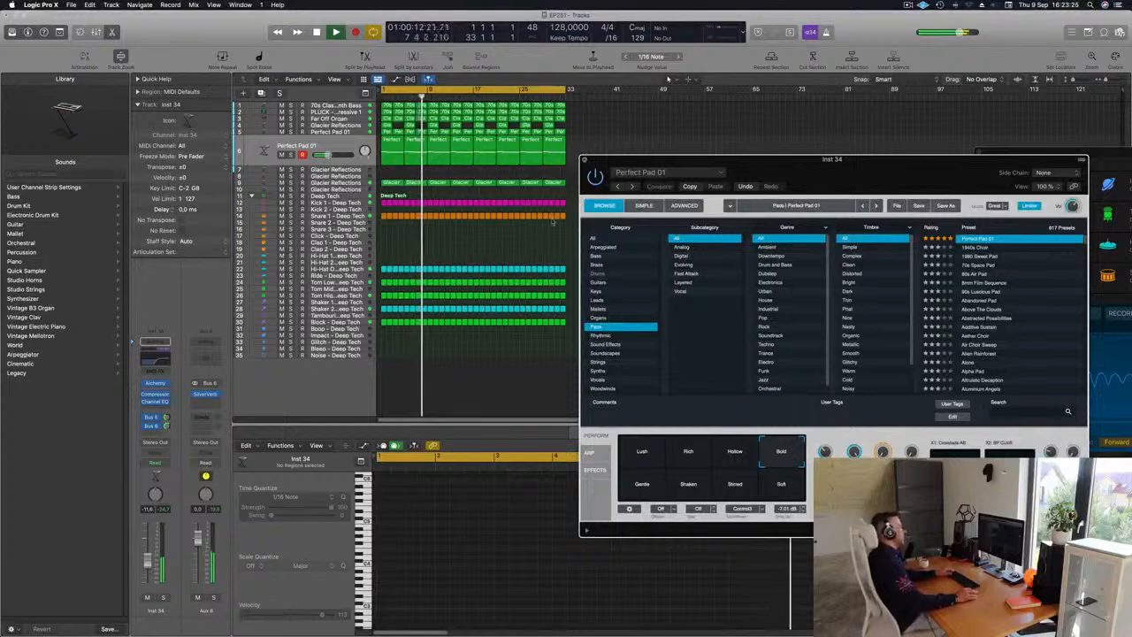
pyautogui.press('super+w')
pyautogui.scroll(4, 492, 255)
pyautogui.scroll(-3, 501, 257)
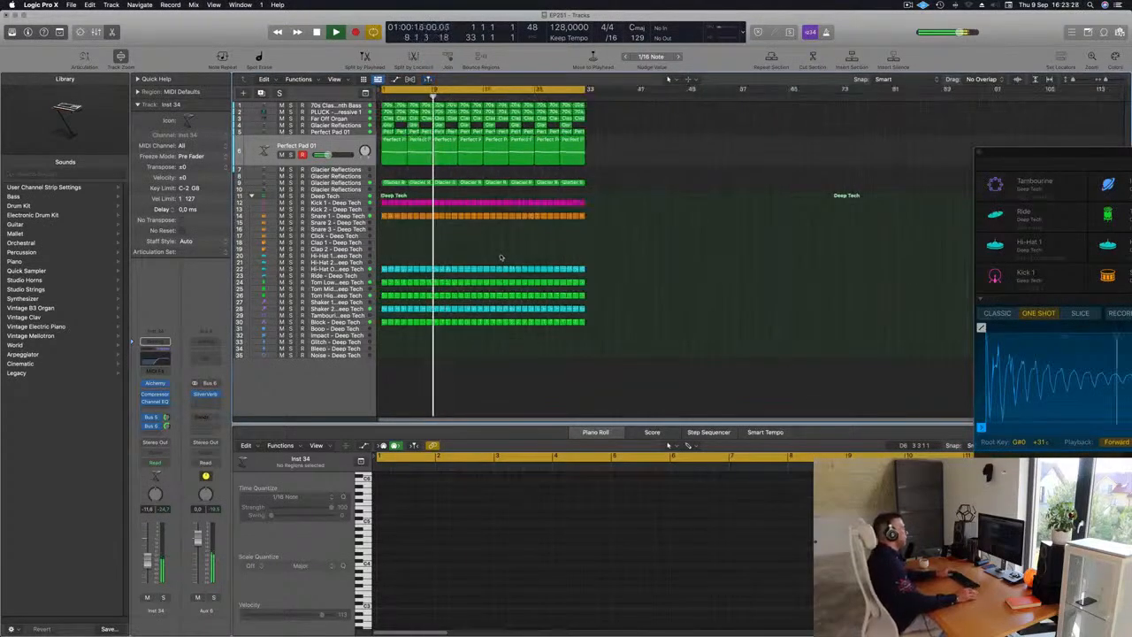
pyautogui.press('space')
pyautogui.press('space')
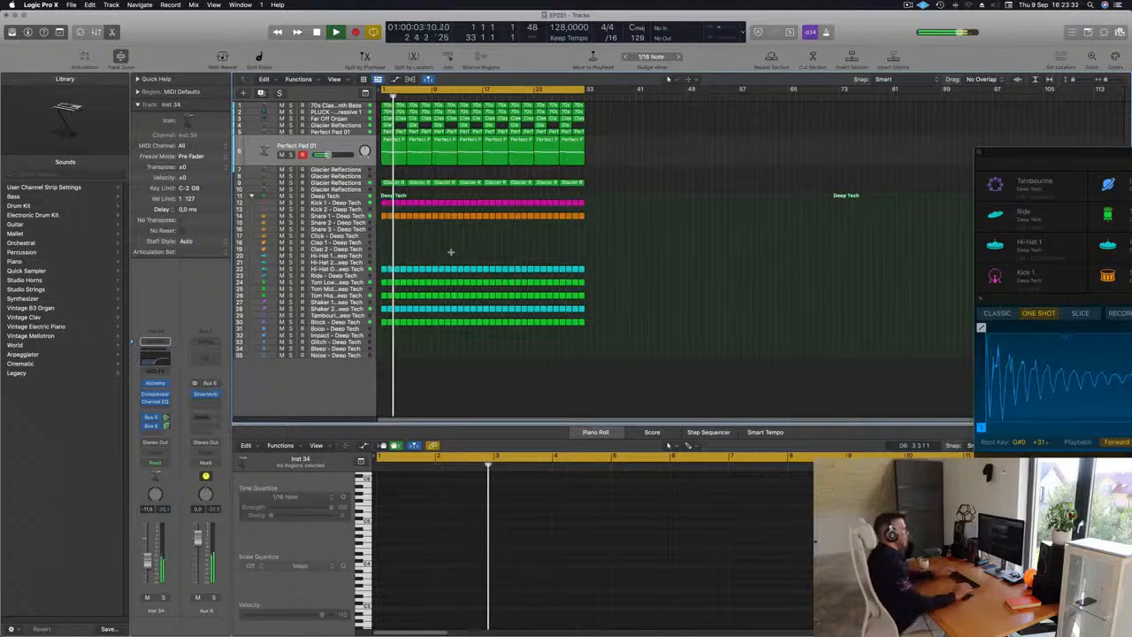
# Step: Repeat all regions to double the arrangement length and extend the cycle area to cover it
pyautogui.press('super+a')
pyautogui.press('super+r')
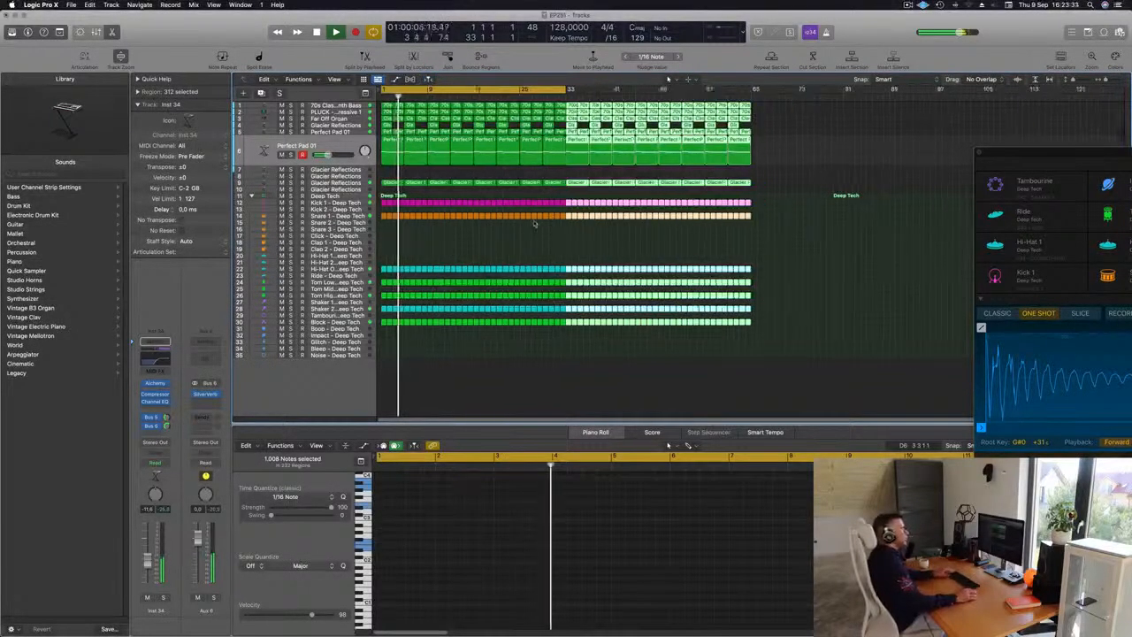
pyautogui.click(802, 196)
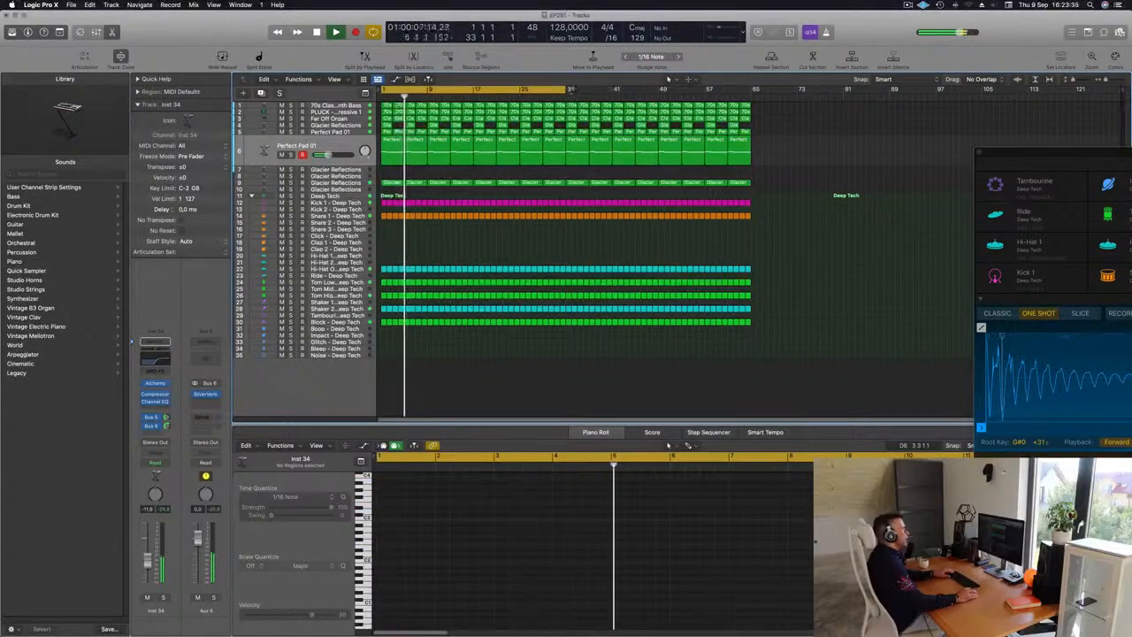
pyautogui.moveTo(570, 90); pyautogui.dragTo(750, 97)
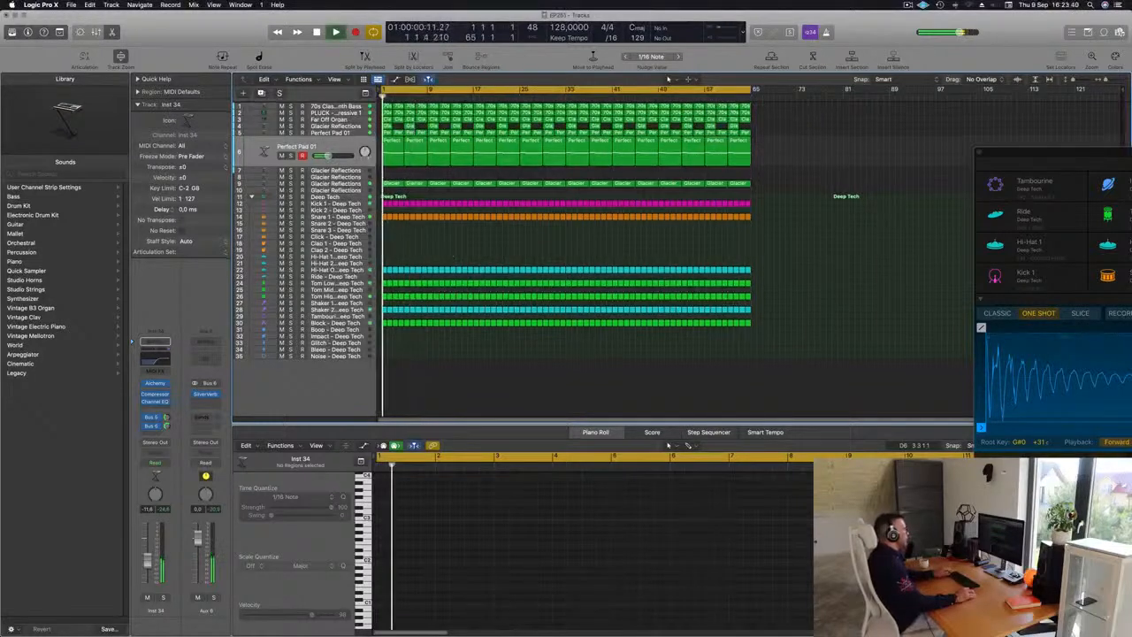
# Step: Delete the opening pad regions on the new pad track so the pad enters at bar 17
pyautogui.click(386, 151)
pyautogui.press('Delete')
pyautogui.moveTo(394, 154); pyautogui.dragTo(438, 160)
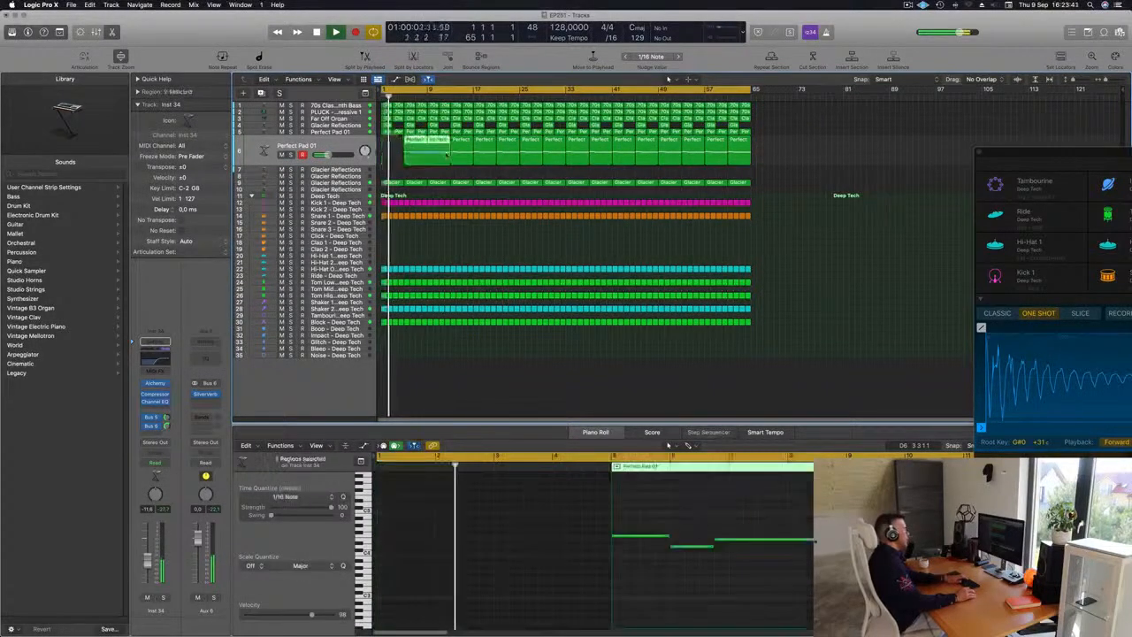
pyautogui.press('Delete')
pyautogui.click(458, 154)
pyautogui.press('Delete')
pyautogui.press('Return')
pyautogui.press('space')
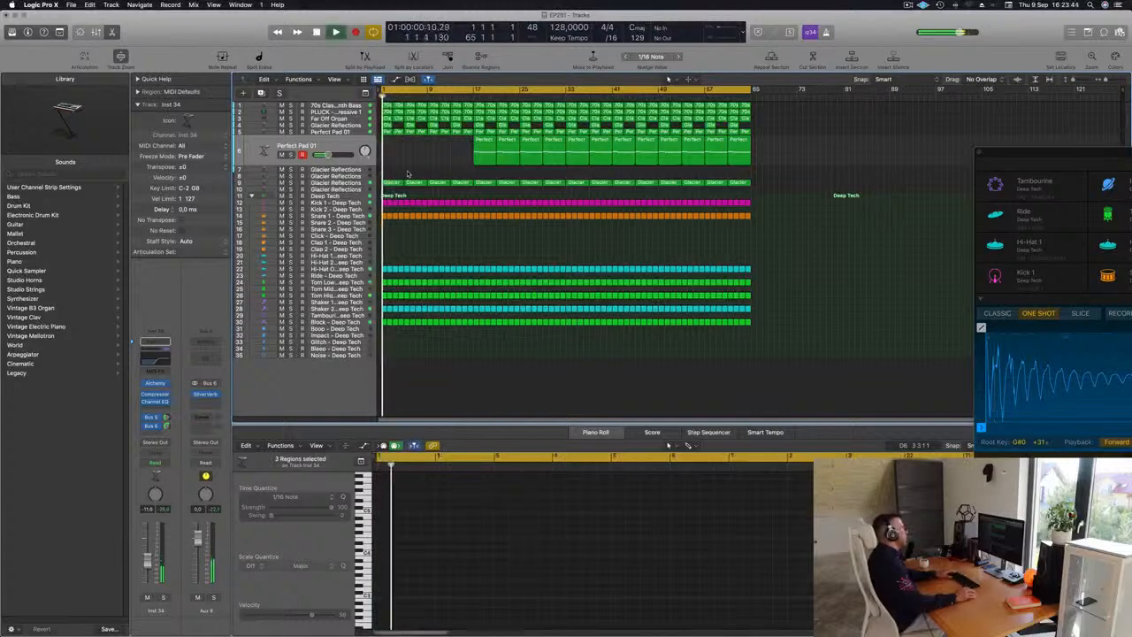
# Step: Delete the opening Glacier Reflections regions so that part also starts at bar 17
pyautogui.click(356, 184)
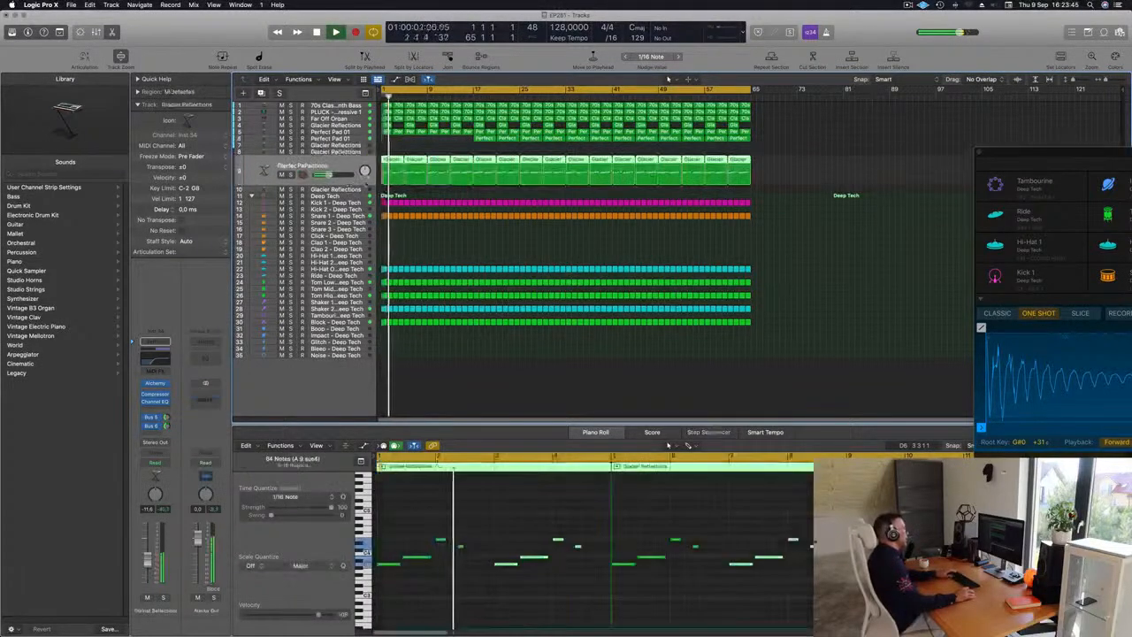
pyautogui.press('Return')
pyautogui.click(291, 175)
pyautogui.click(291, 175)
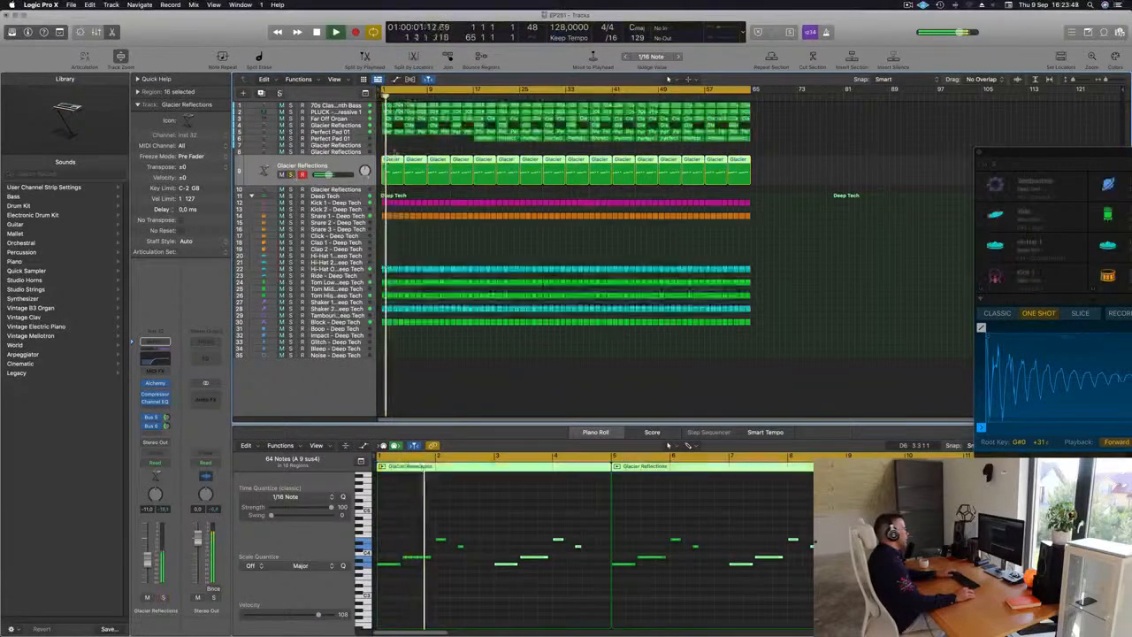
pyautogui.press('Return')
pyautogui.moveTo(390, 187); pyautogui.dragTo(459, 167)
pyautogui.press('Delete')
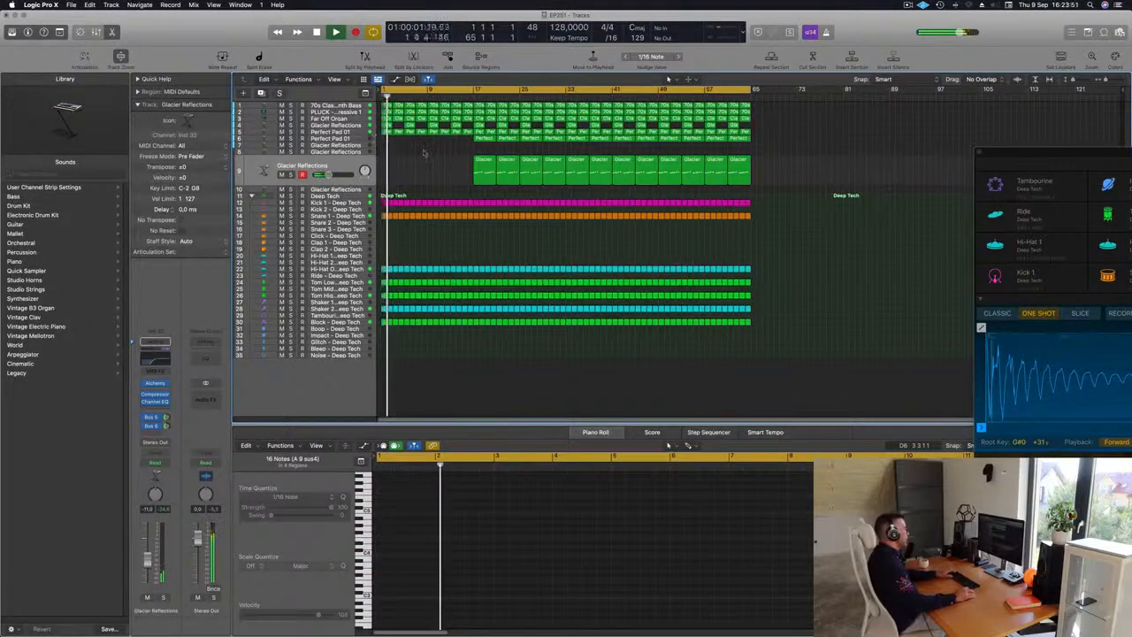
# Step: Delete the opening regions on the earlier Perfect Pad 01 track so it also starts at bar 17
pyautogui.click(356, 132)
pyautogui.press('Return')
pyautogui.moveTo(389, 170); pyautogui.dragTo(466, 144)
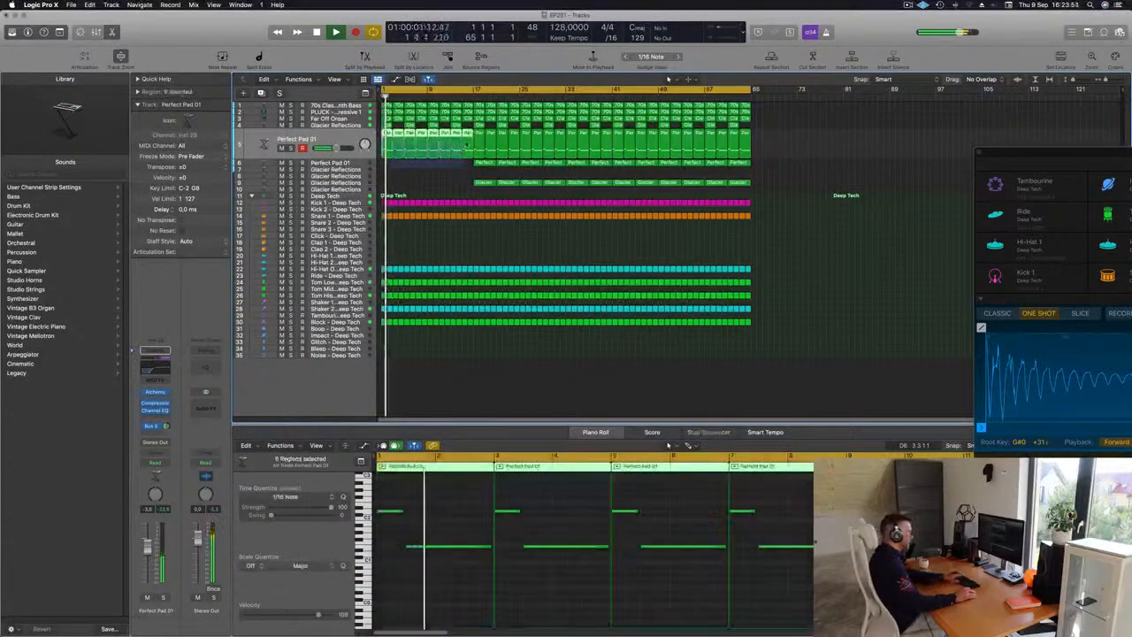
pyautogui.press('Delete')
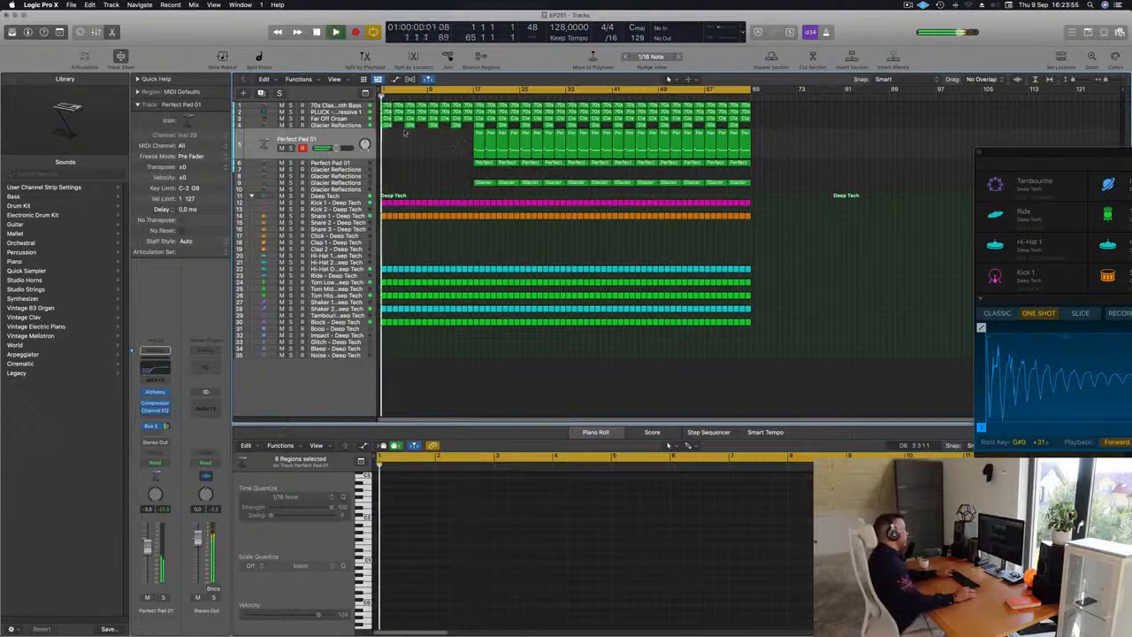
# Step: Delete the opening regions on the PLUCK track so it enters later in the arrangement
pyautogui.click(335, 126)
pyautogui.click(401, 184)
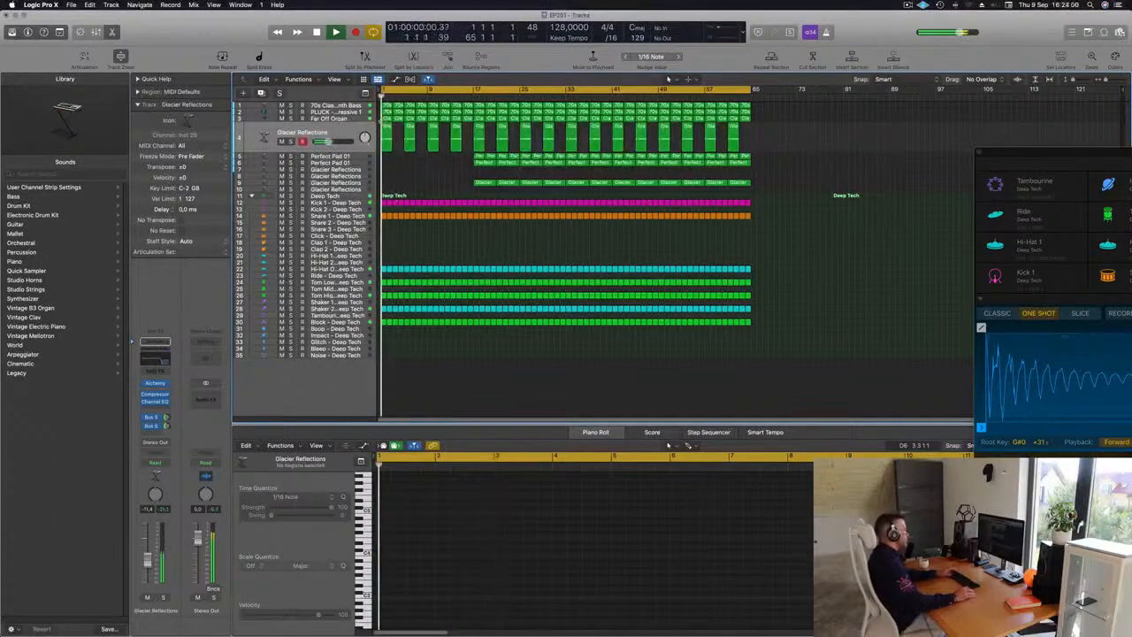
pyautogui.click(355, 113)
pyautogui.click(400, 176)
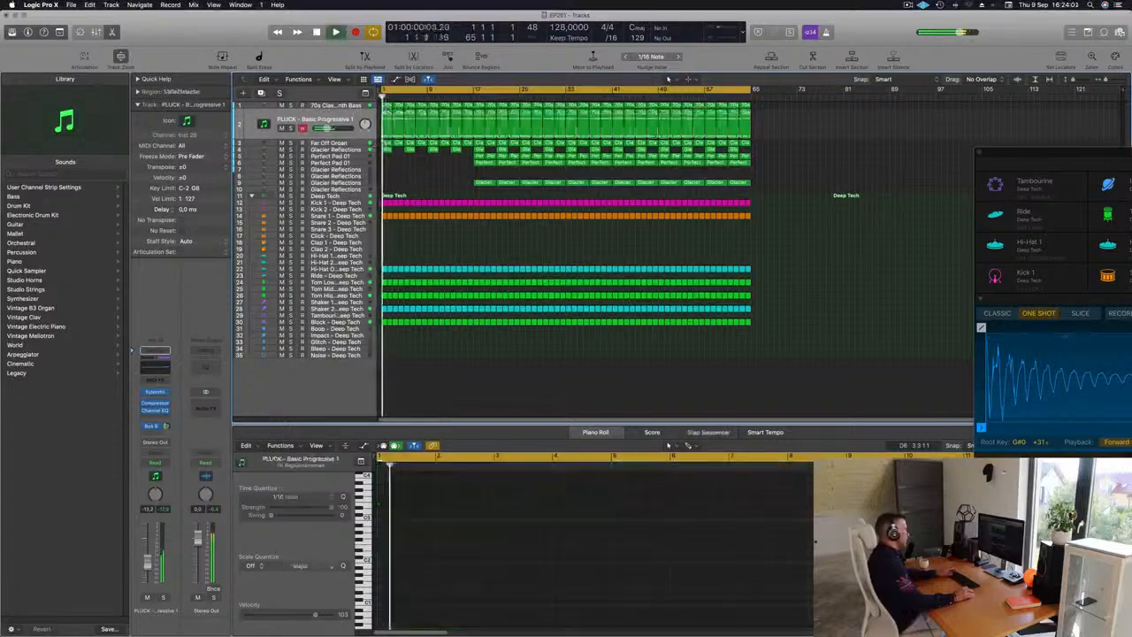
pyautogui.click(387, 111)
pyautogui.press('BackSpace')
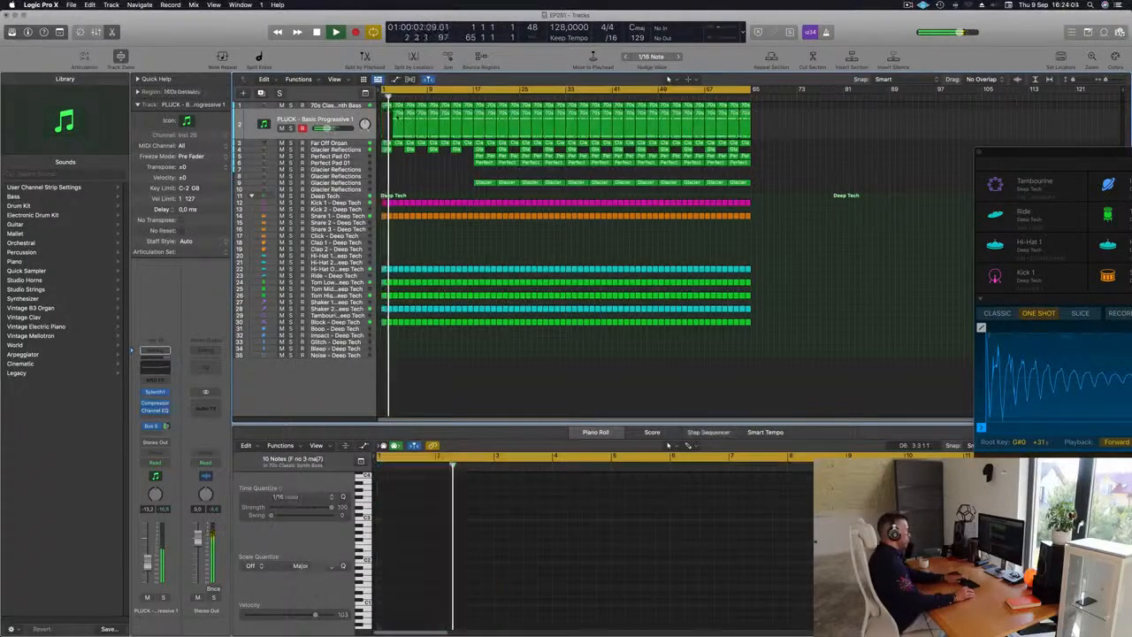
pyautogui.moveTo(387, 116); pyautogui.dragTo(419, 122)
pyautogui.press('BackSpace')
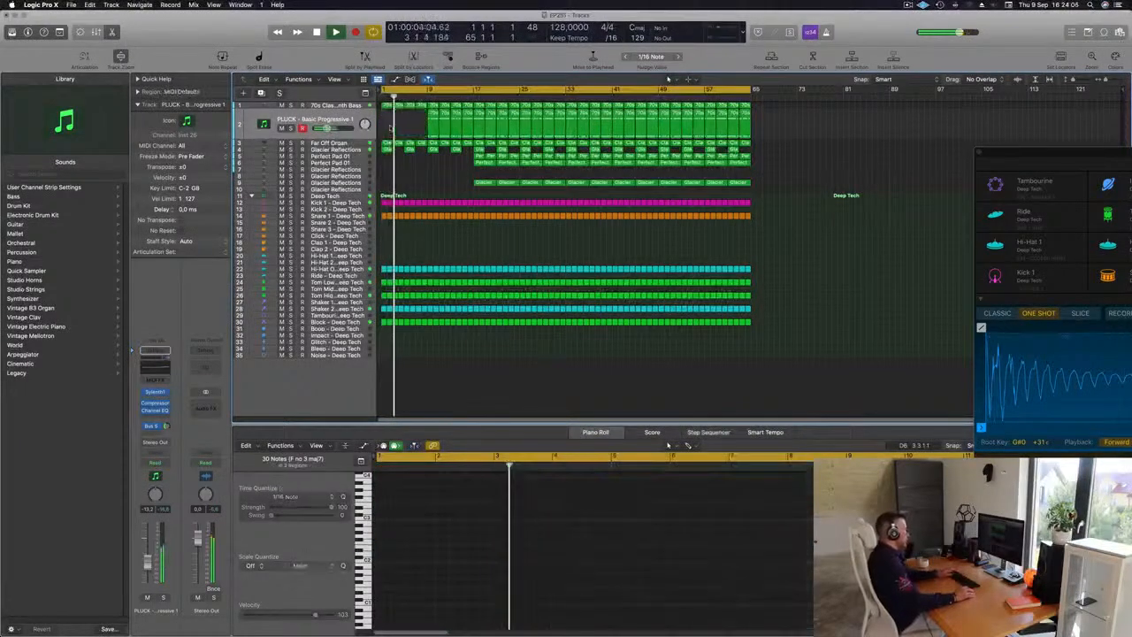
# Step: Delete the opening regions on the Block percussion track so it starts at bar 17
pyautogui.click(309, 106)
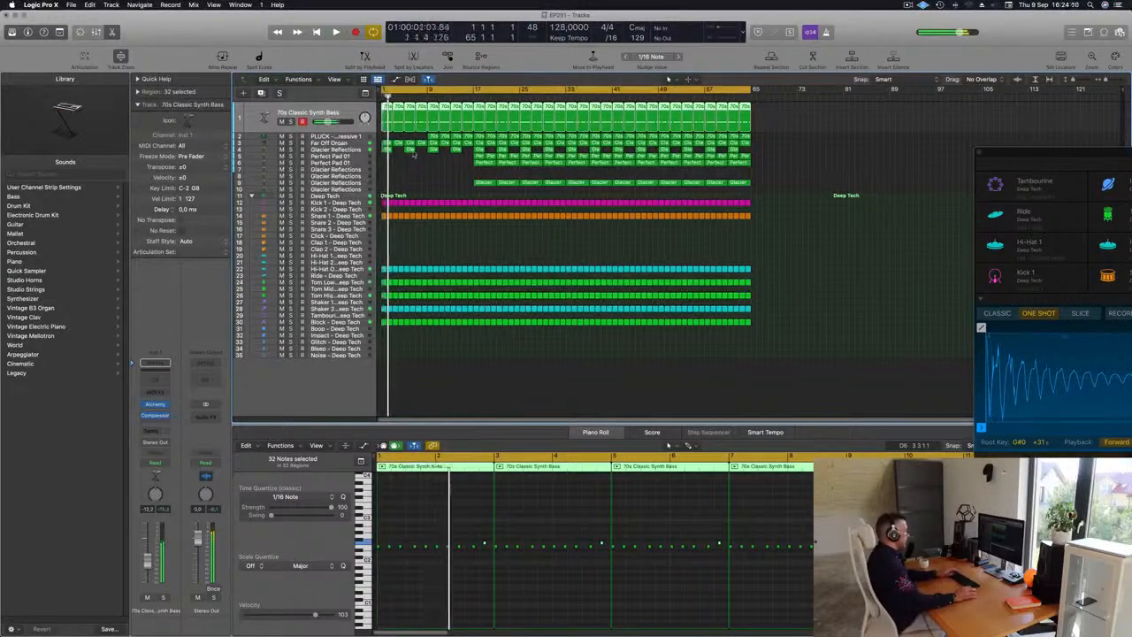
pyautogui.click(393, 174)
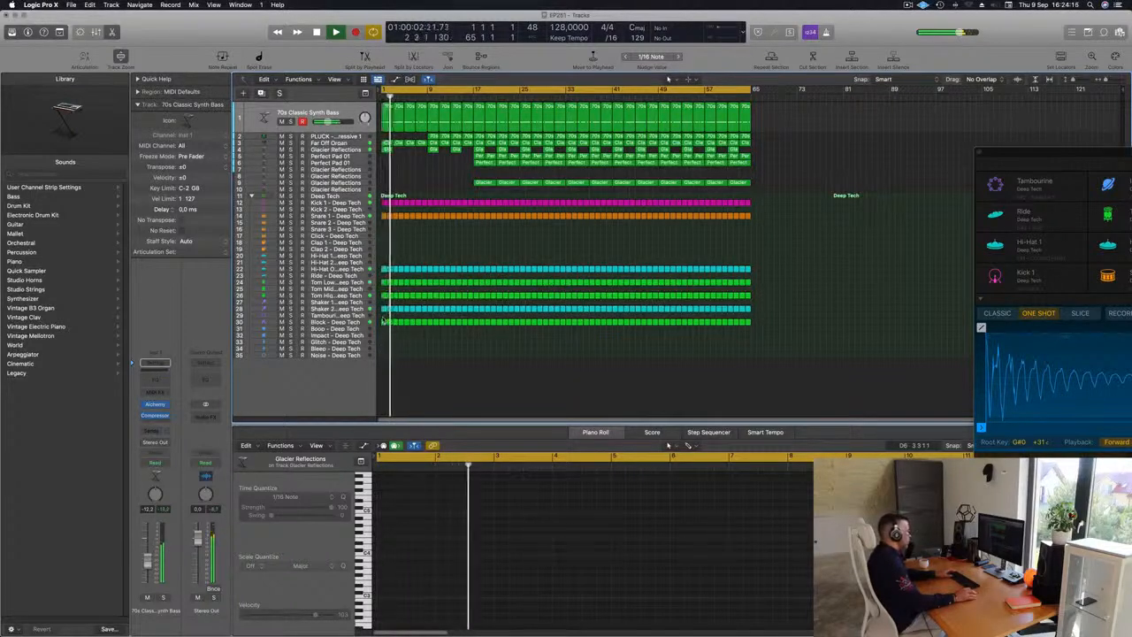
pyautogui.moveTo(420, 322); pyautogui.dragTo(471, 331)
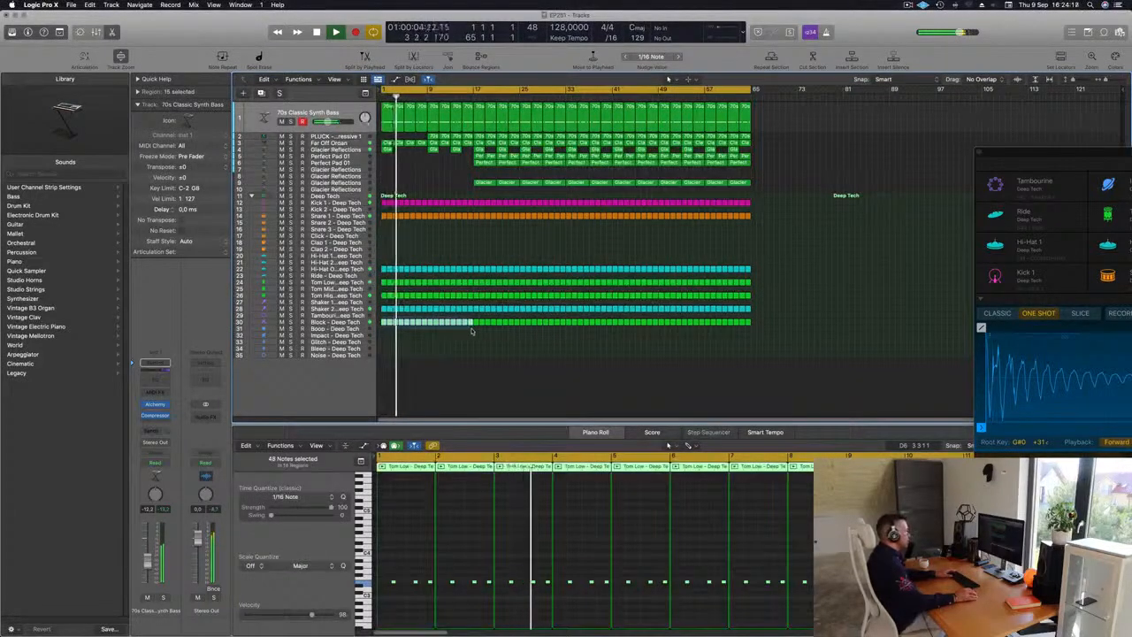
pyautogui.press('Delete')
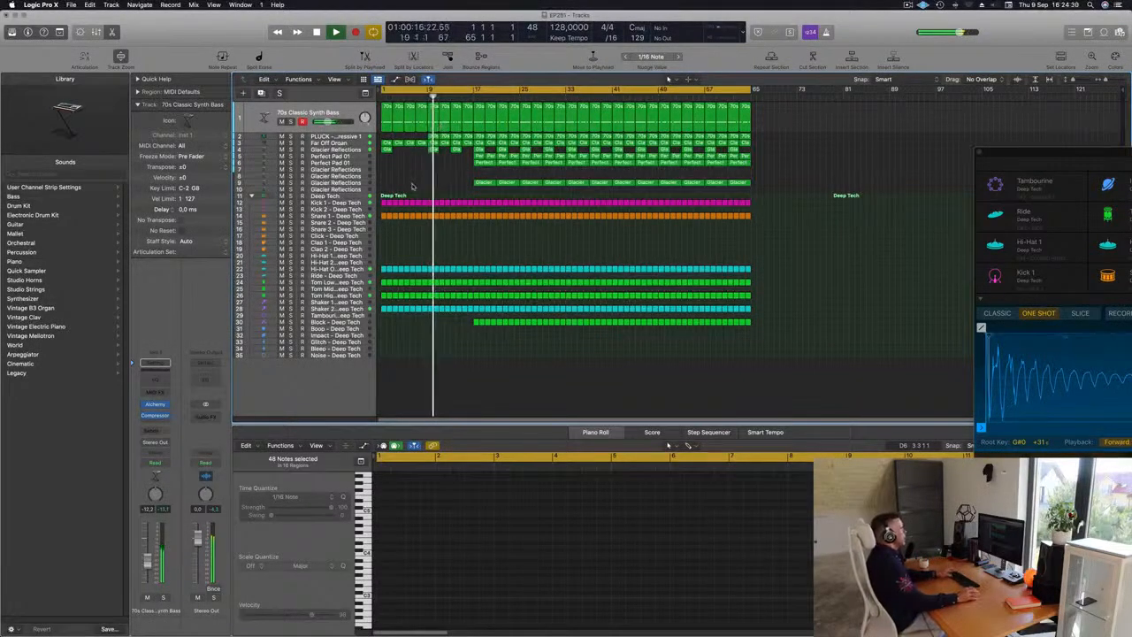
# Step: Open the Alchemy synth on the 70s Classic Synth Bass track and review its settings
pyautogui.press('Return')
pyautogui.click(345, 120)
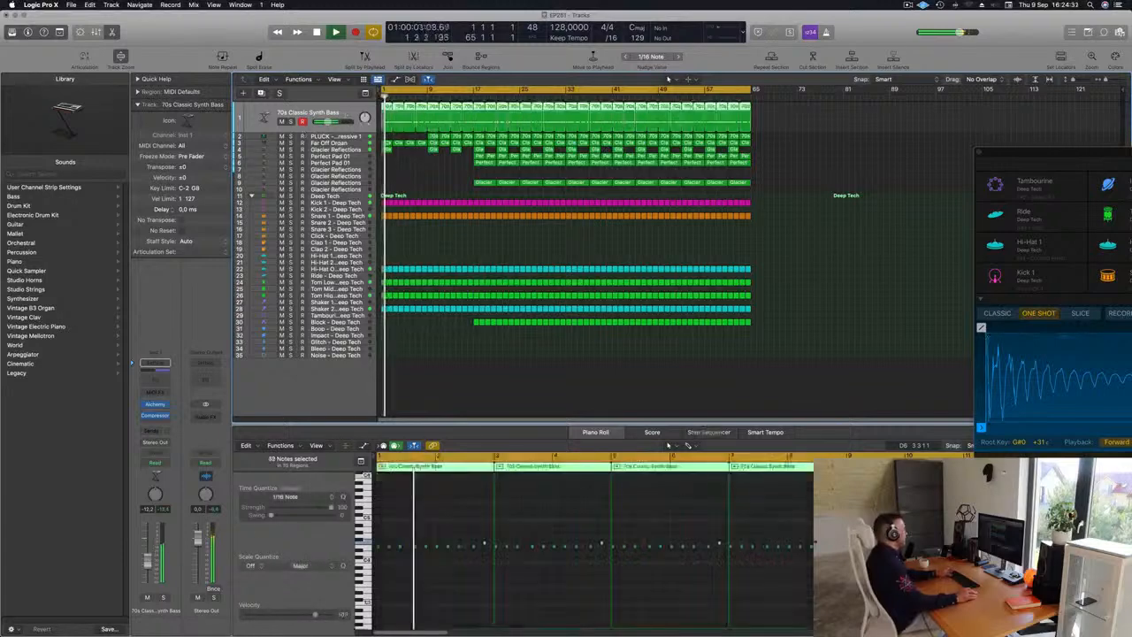
pyautogui.press('Return')
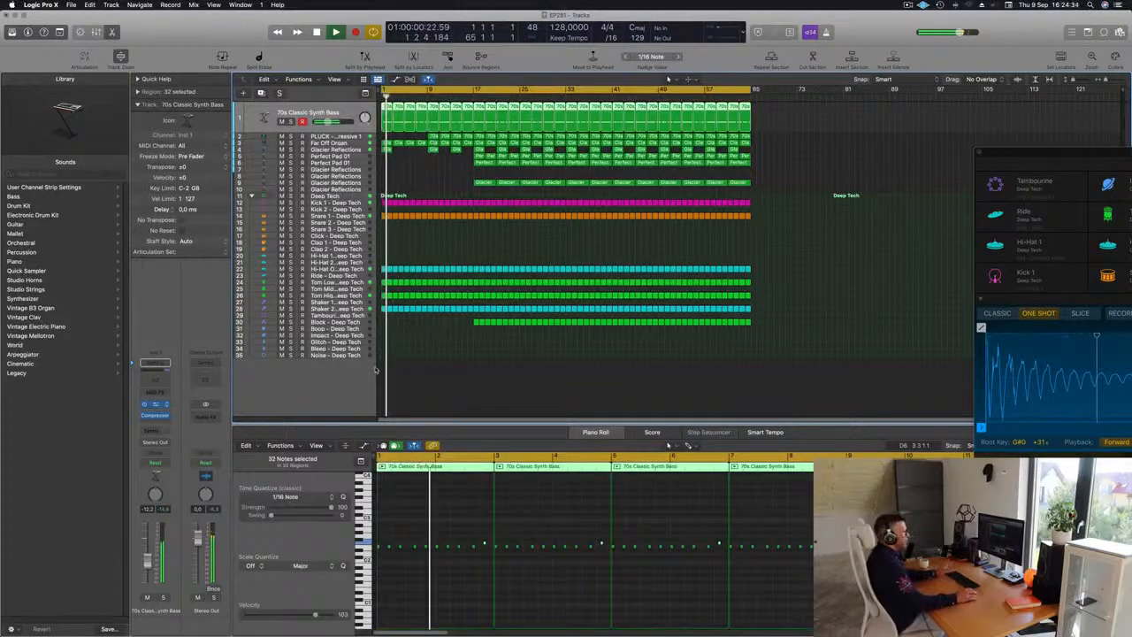
pyautogui.click(158, 405)
pyautogui.moveTo(549, 259); pyautogui.dragTo(738, 212)
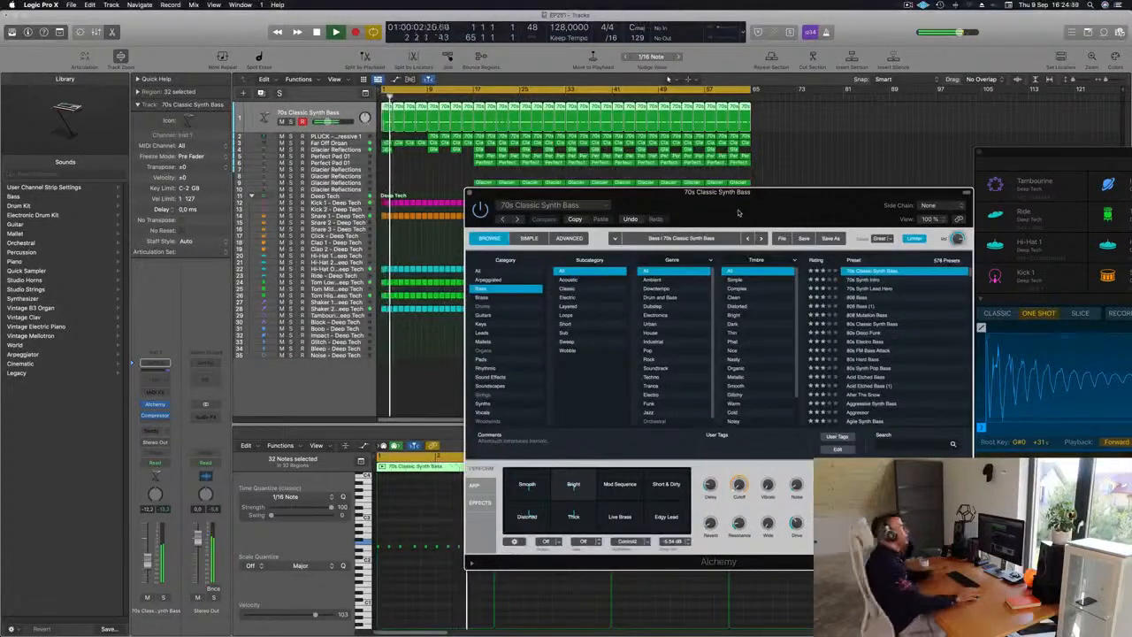
pyautogui.moveTo(799, 191); pyautogui.dragTo(761, 174)
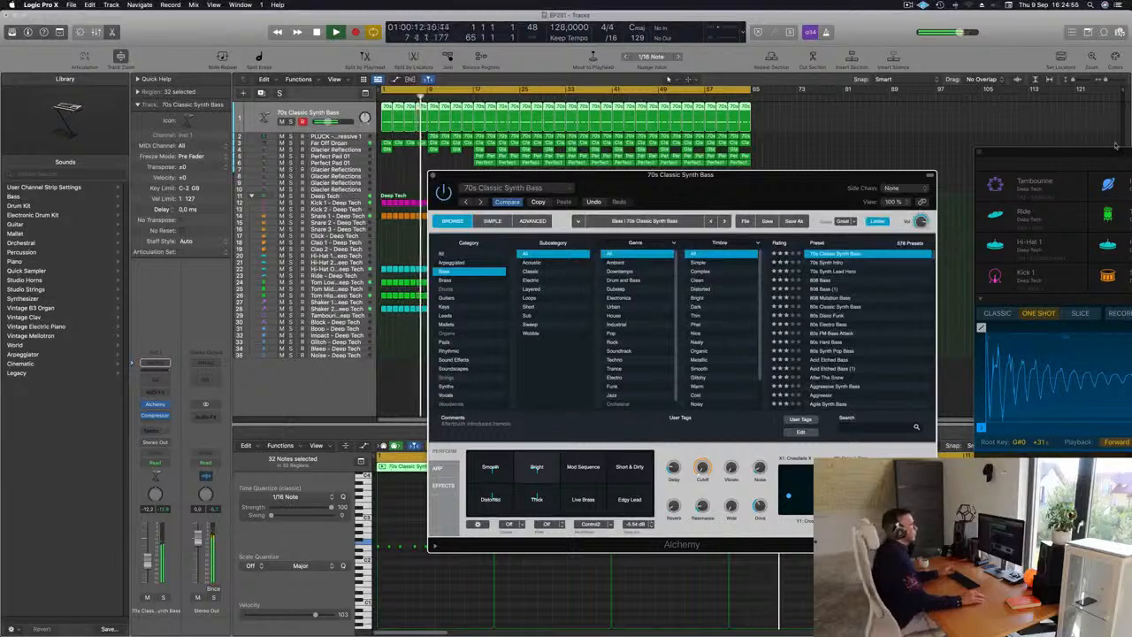
pyautogui.moveTo(692, 180); pyautogui.dragTo(788, 163)
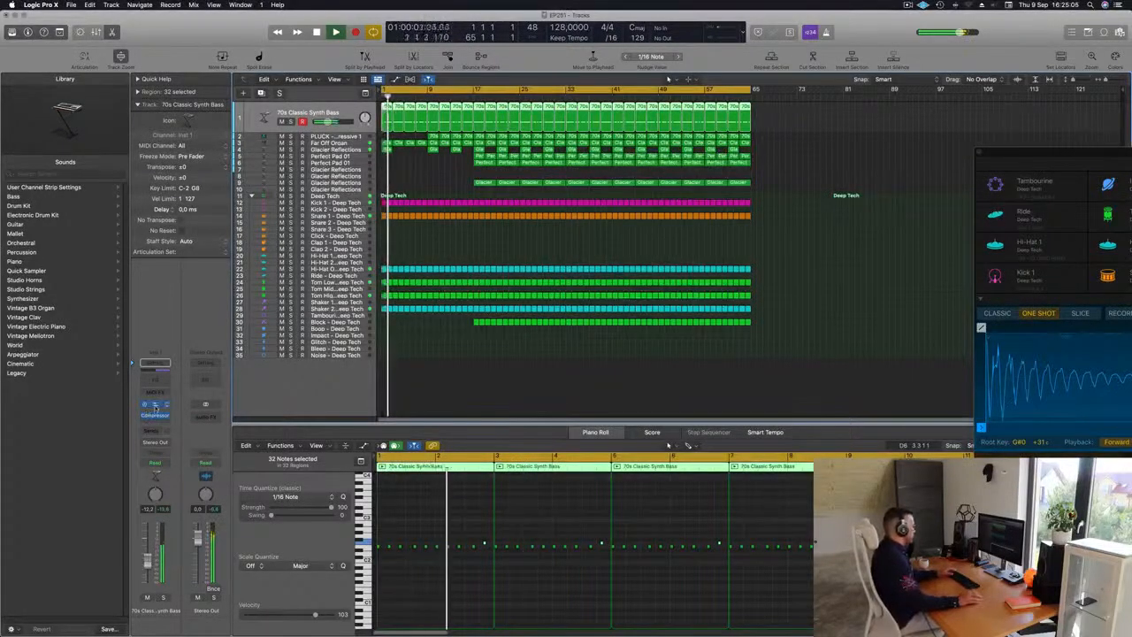
# Step: Open the bass track's Compressor and adjust its release, then close the plugin window
pyautogui.click(155, 405)
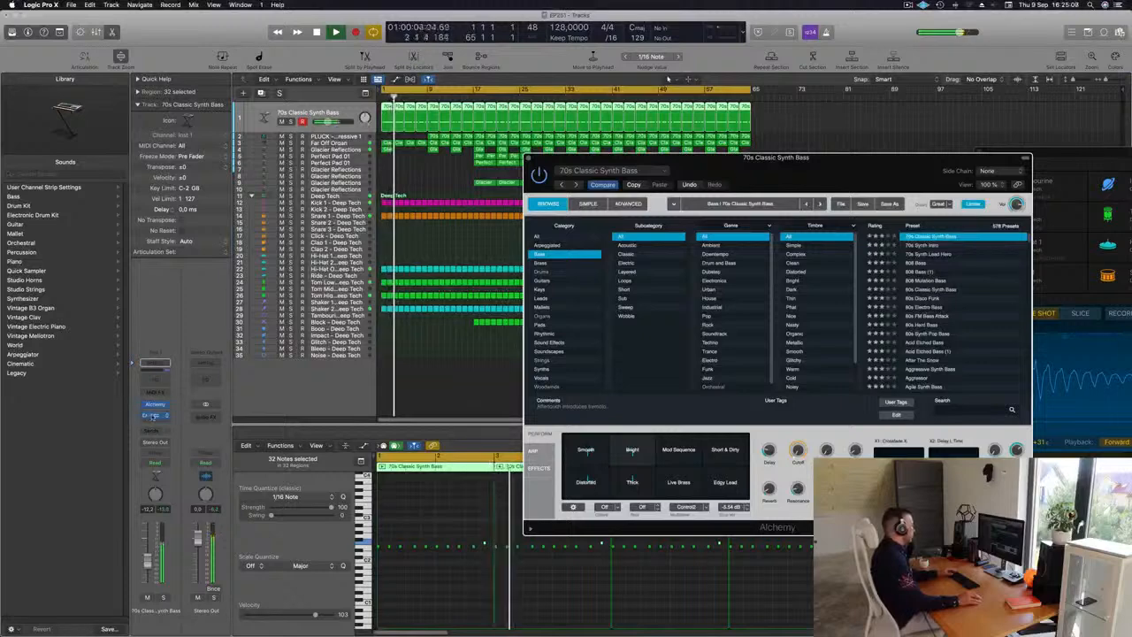
pyautogui.click(153, 415)
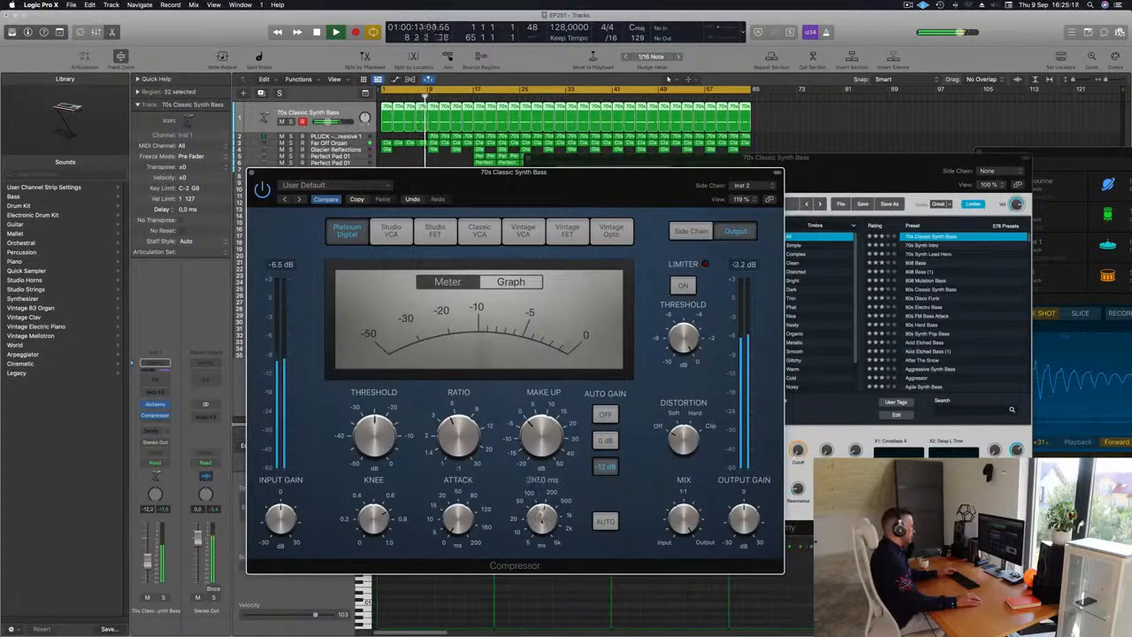
pyautogui.moveTo(541, 520); pyautogui.dragTo(541, 526)
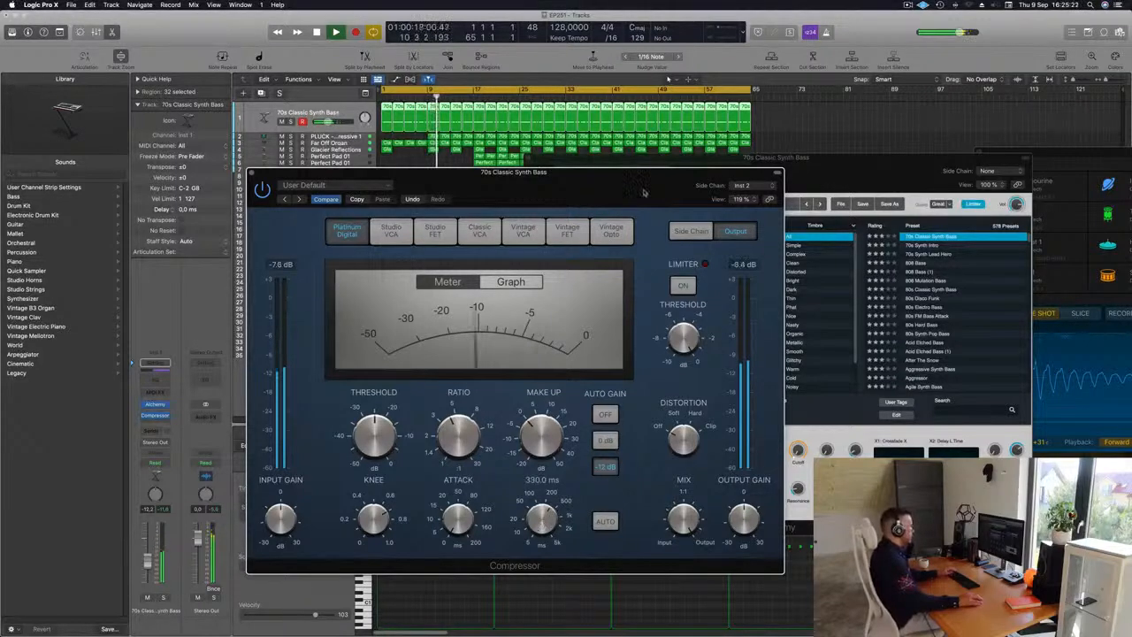
pyautogui.moveTo(644, 193); pyautogui.dragTo(821, 205)
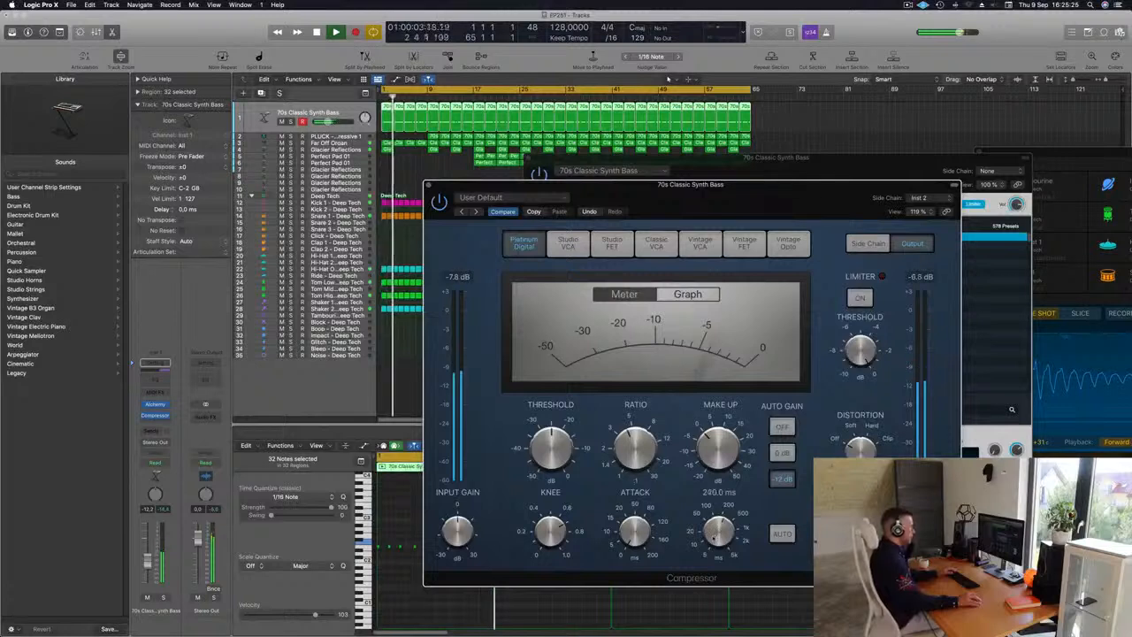
pyautogui.moveTo(717, 535)
pyautogui.mouseDown()
pyautogui.moveTo(746, 593)
pyautogui.moveTo(725, 531)
pyautogui.mouseUp()
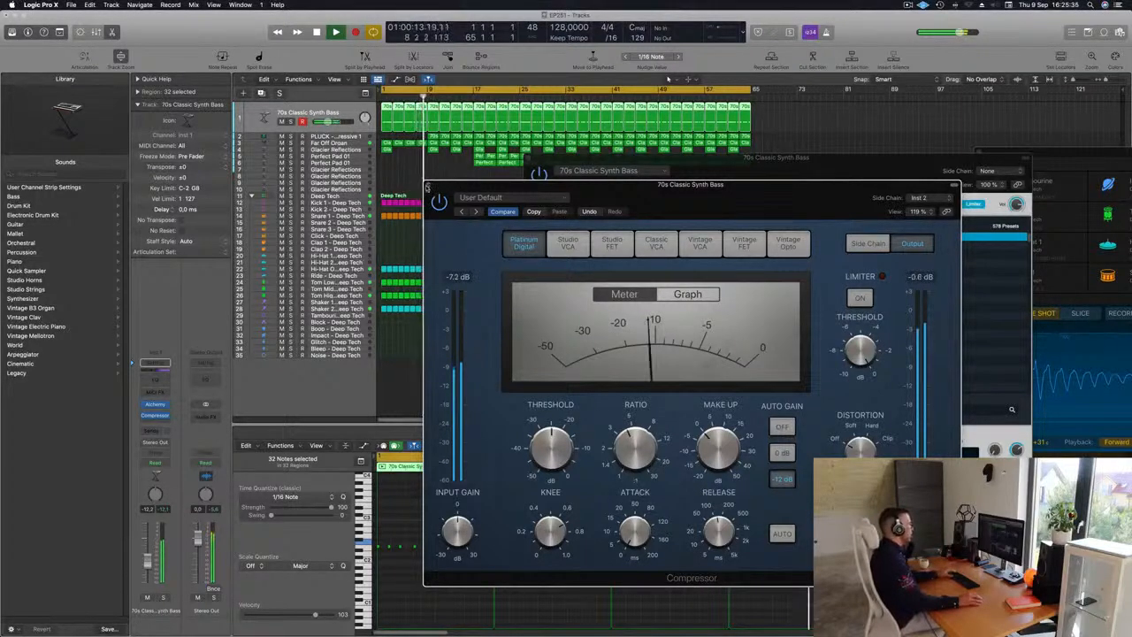
pyautogui.click(428, 185)
# Step: Delete the opening regions on the Tom Low, Tom Mid and Tom High tracks so they start at bar 17
pyautogui.click(343, 144)
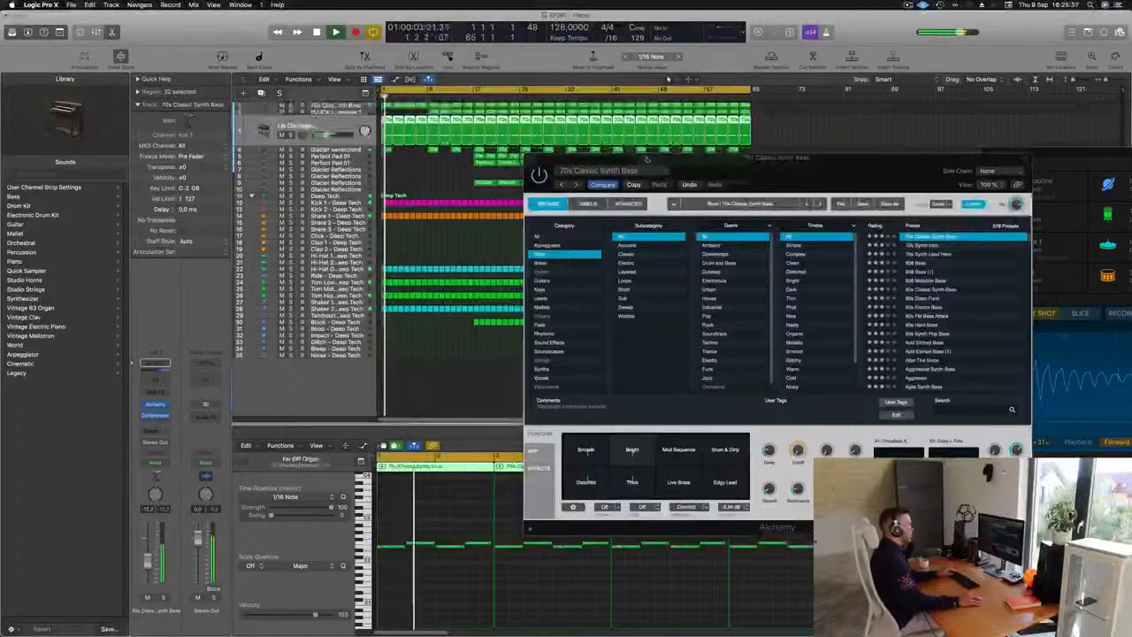
pyautogui.moveTo(674, 166); pyautogui.dragTo(726, 183)
pyautogui.click(580, 176)
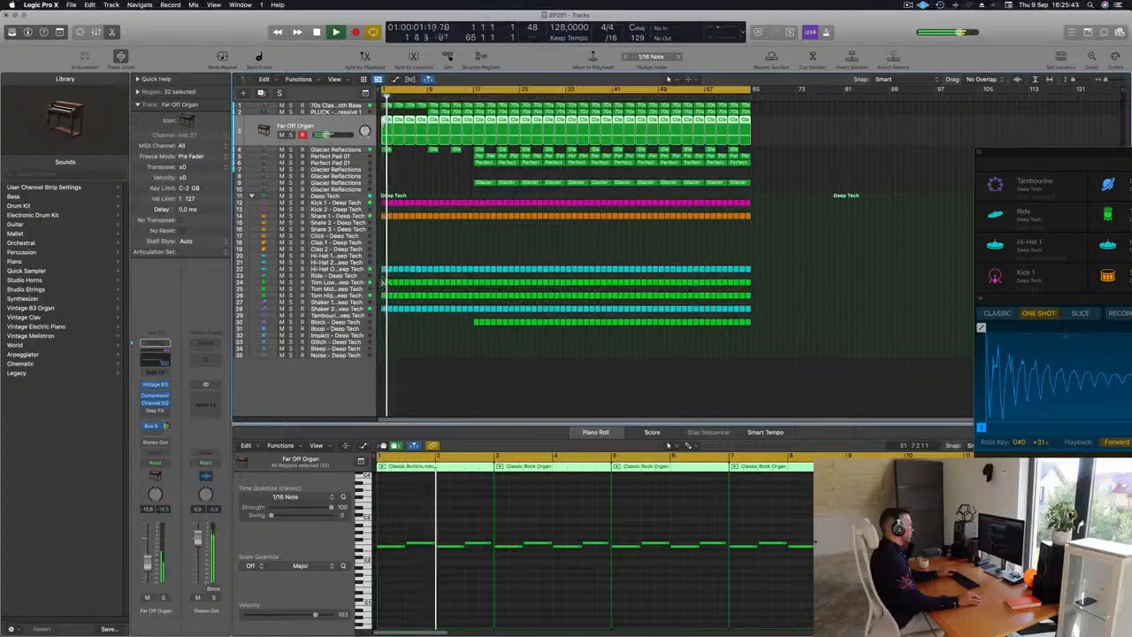
pyautogui.moveTo(384, 281); pyautogui.dragTo(467, 300)
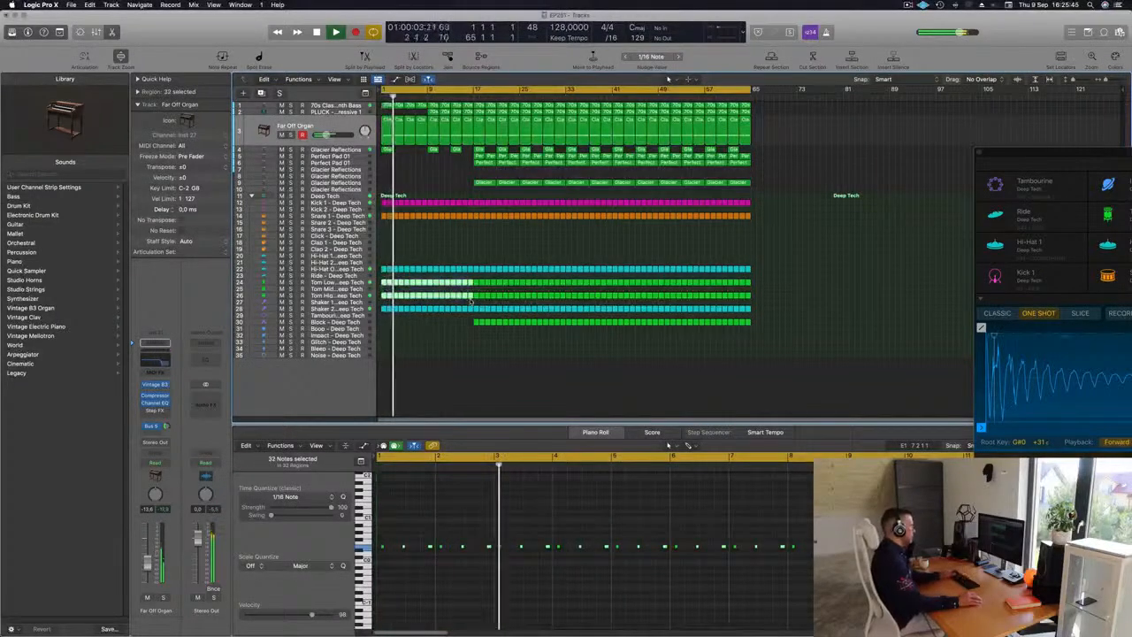
pyautogui.press('Delete')
# Step: Delete the opening regions on the Shaker 2 track so it enters later
pyautogui.click(347, 308)
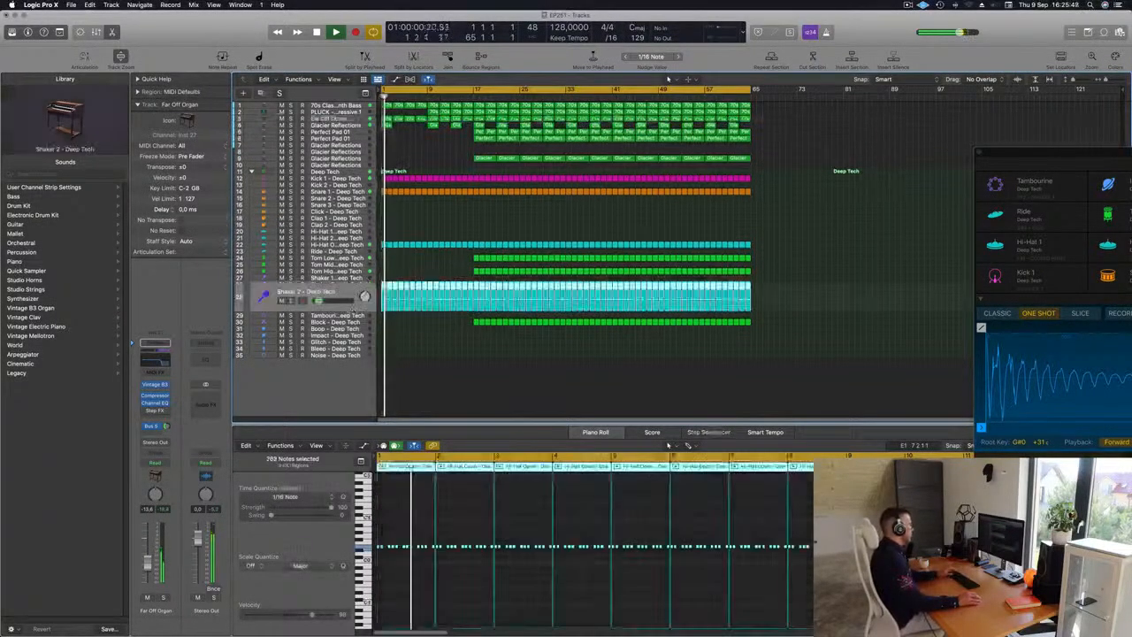
pyautogui.press('Return')
pyautogui.click(282, 301)
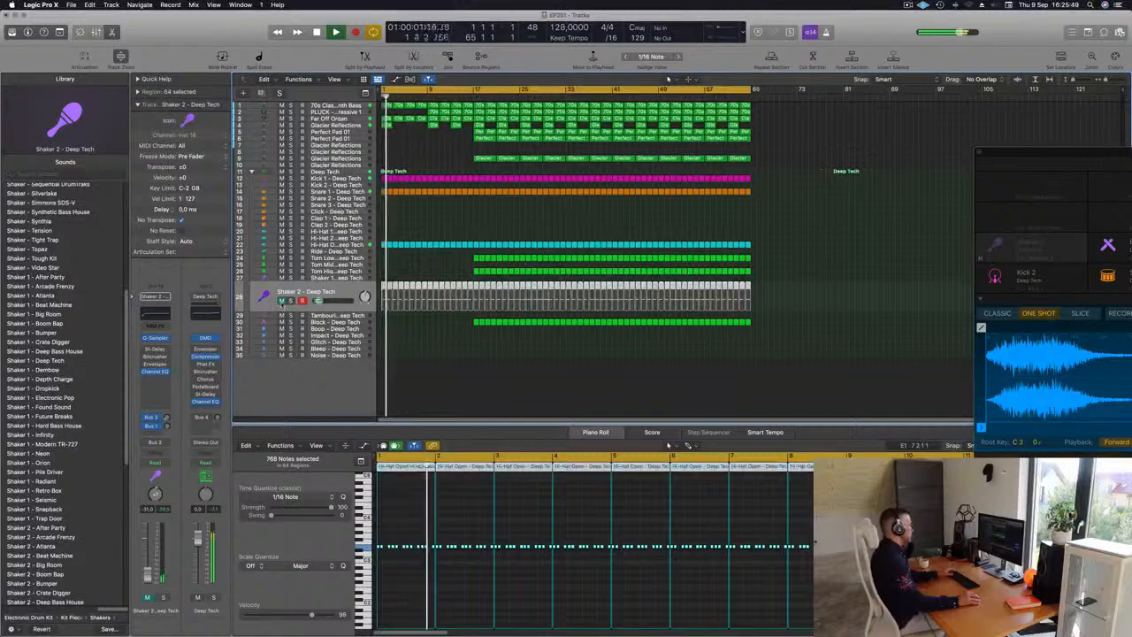
pyautogui.click(283, 301)
pyautogui.moveTo(382, 277); pyautogui.dragTo(429, 319)
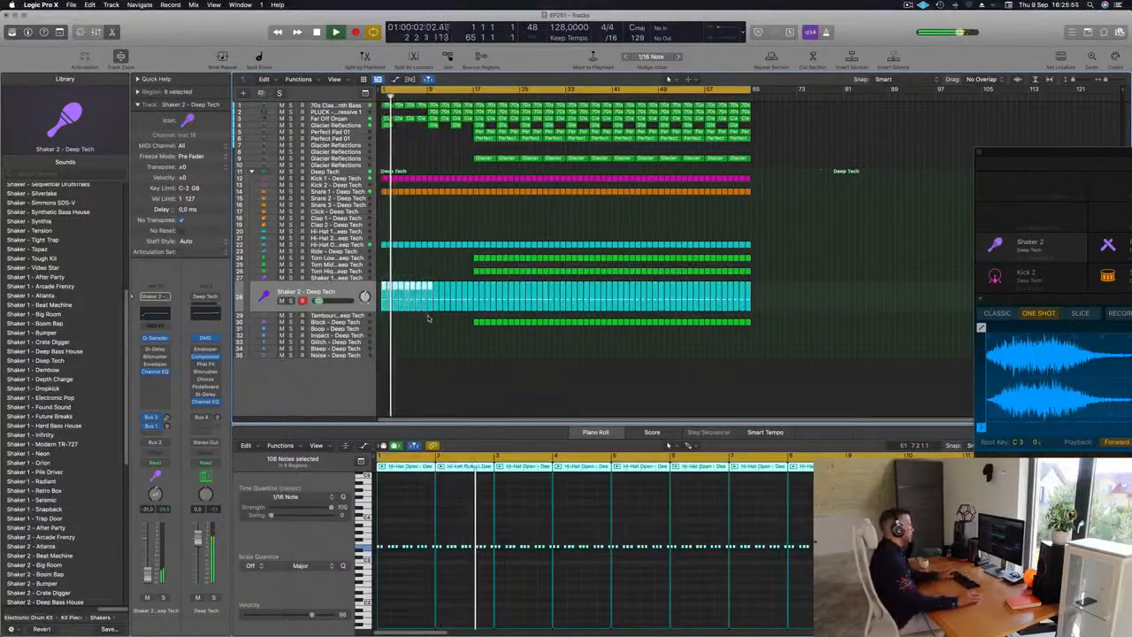
pyautogui.press('Delete')
# Step: Zoom in and review the opening bars of the arrangement during playback
pyautogui.scroll(5, 441, 247)
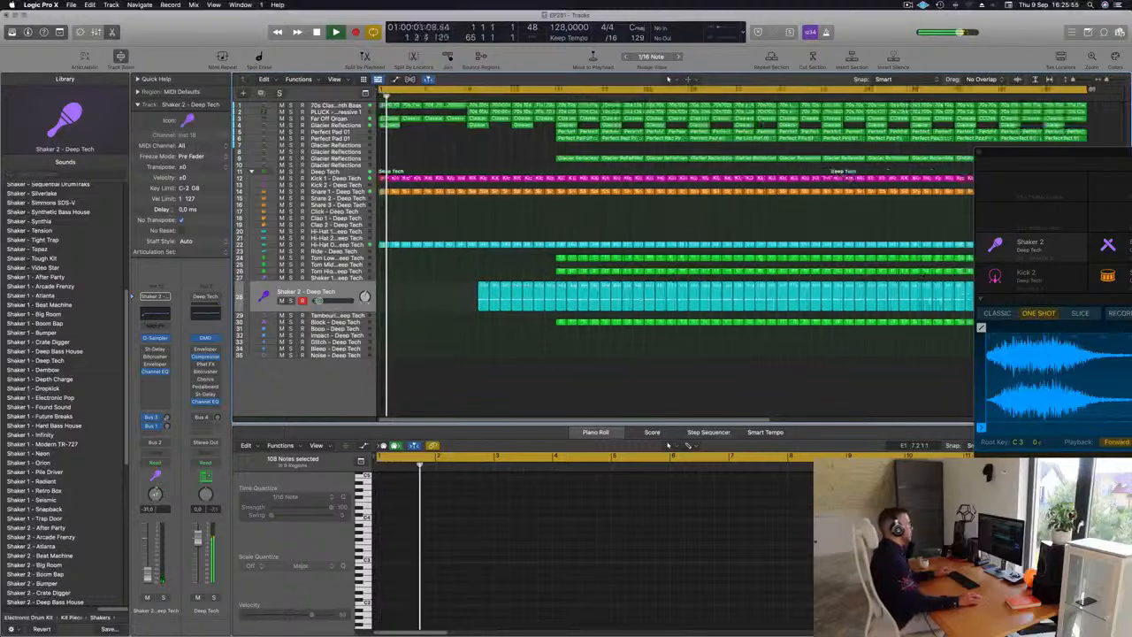
pyautogui.scroll(-3, 458, 242)
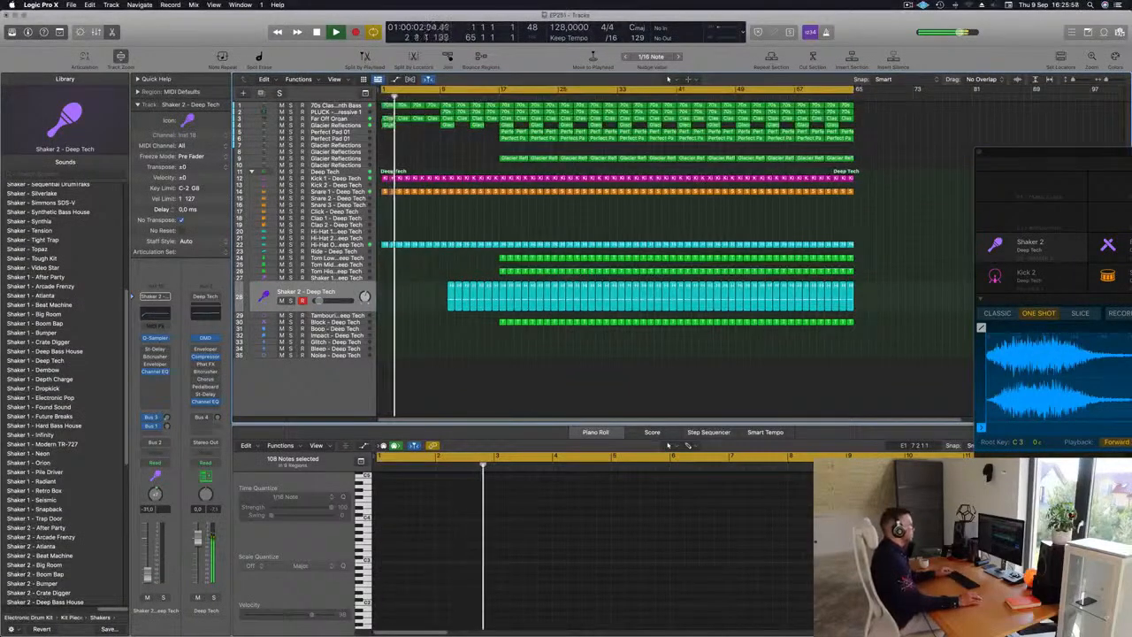
pyautogui.scroll(5, 420, 131)
pyautogui.press('Return')
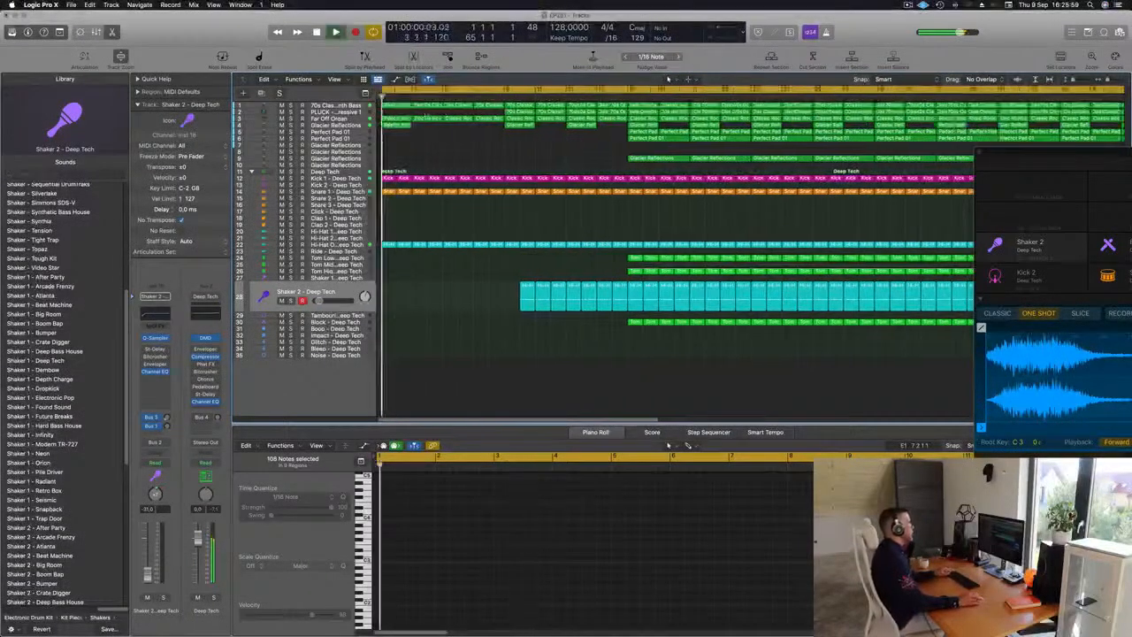
pyautogui.scroll(3, 422, 107)
pyautogui.click(443, 105)
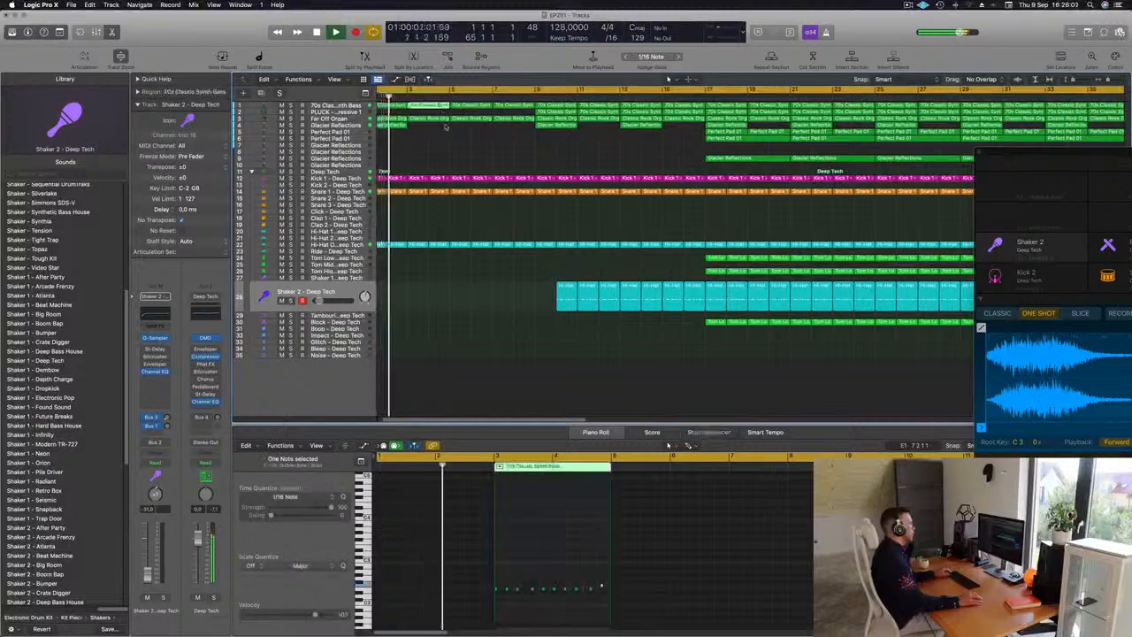
pyautogui.click(444, 114)
pyautogui.click(444, 105)
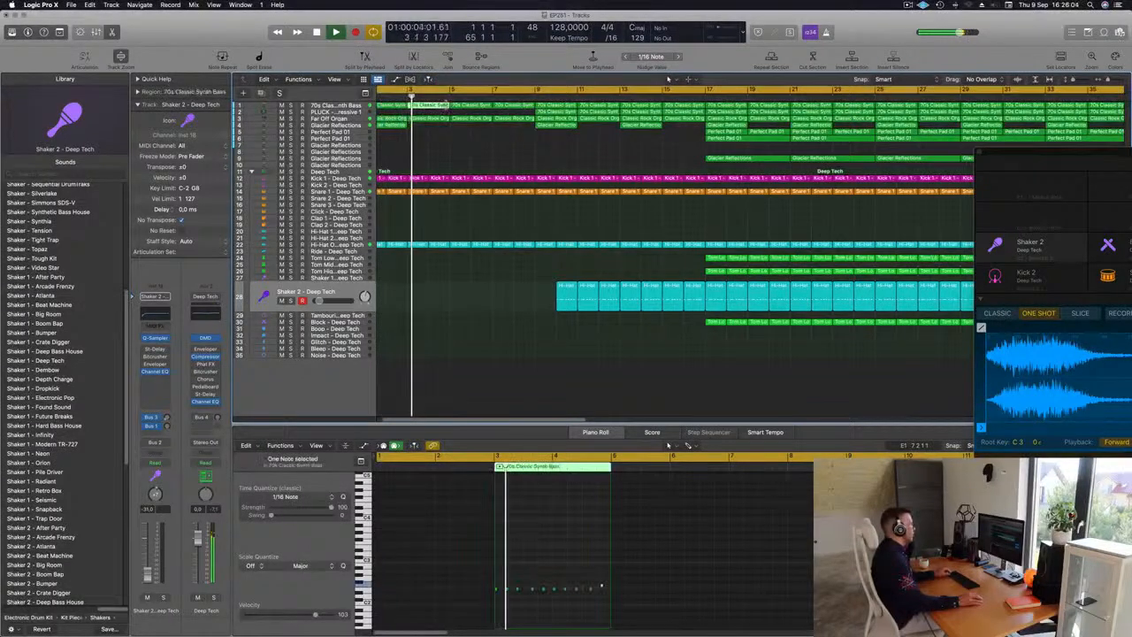
pyautogui.moveTo(436, 105); pyautogui.dragTo(436, 105)
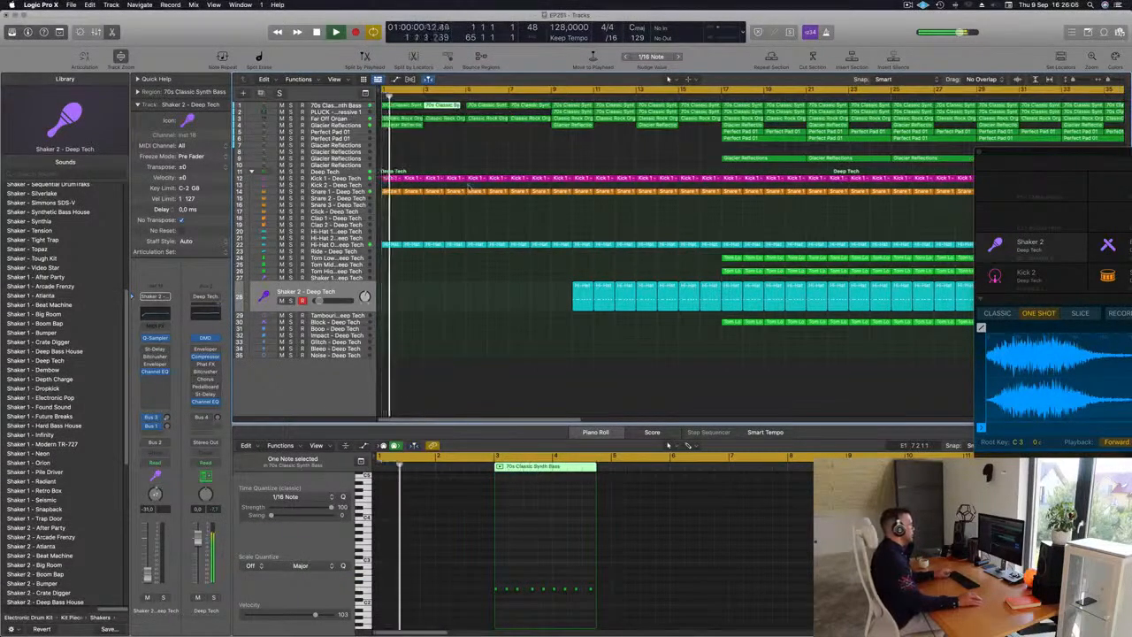
pyautogui.click(459, 276)
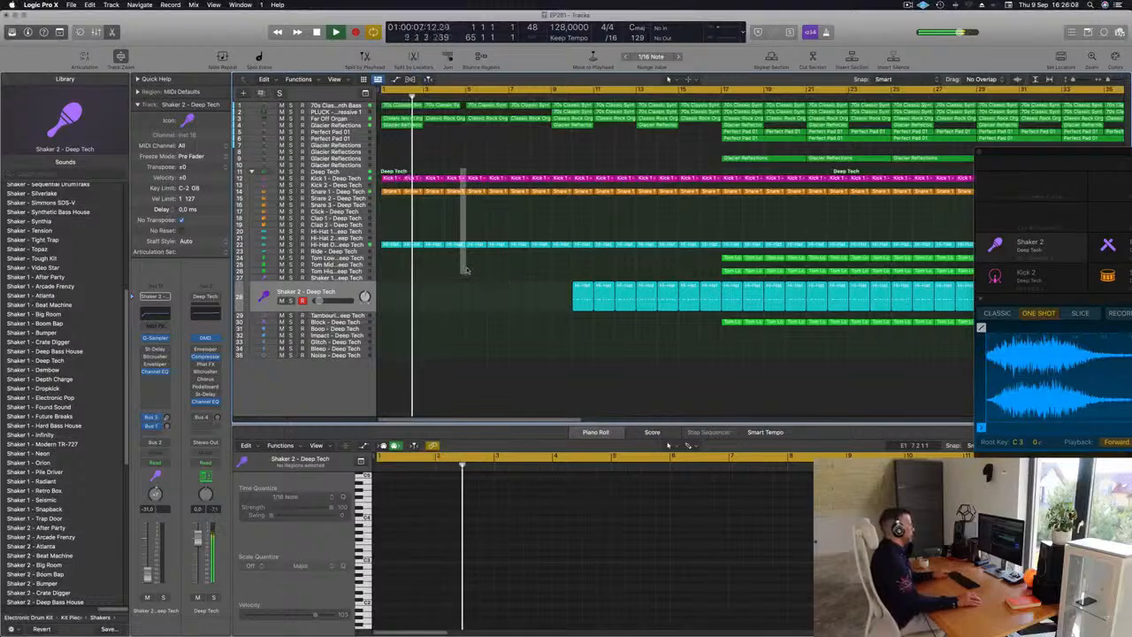
pyautogui.scroll(-3, 460, 276)
pyautogui.scroll(4, 460, 276)
pyautogui.hscroll(2, 460, 275)
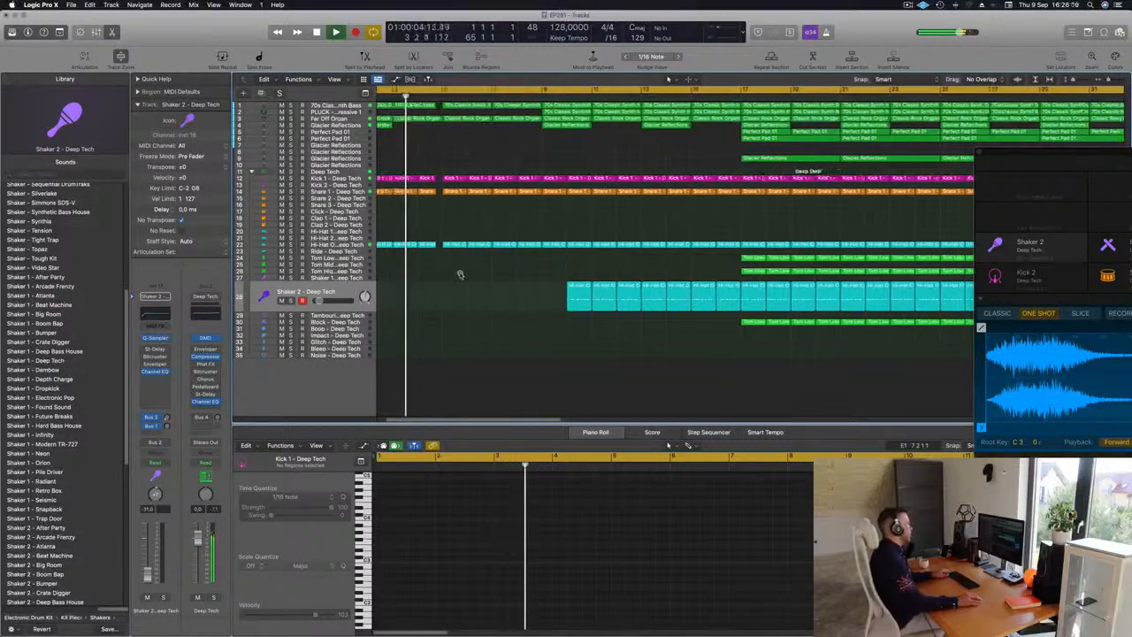
pyautogui.scroll(-1, 454, 128)
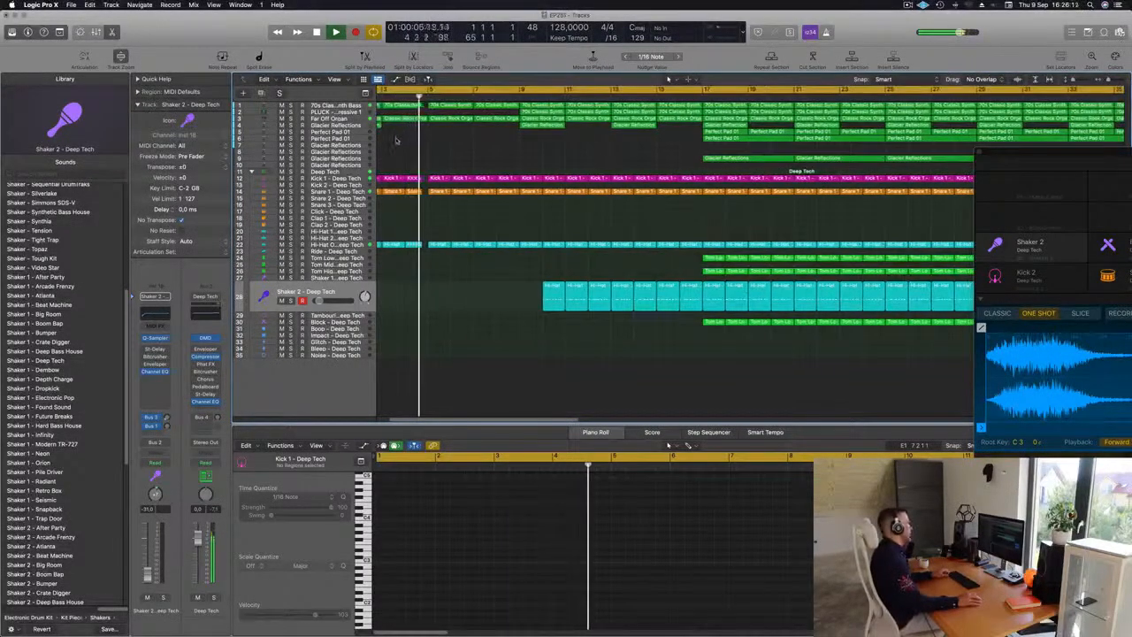
pyautogui.scroll(-2, 496, 148)
pyautogui.scroll(-1, 496, 149)
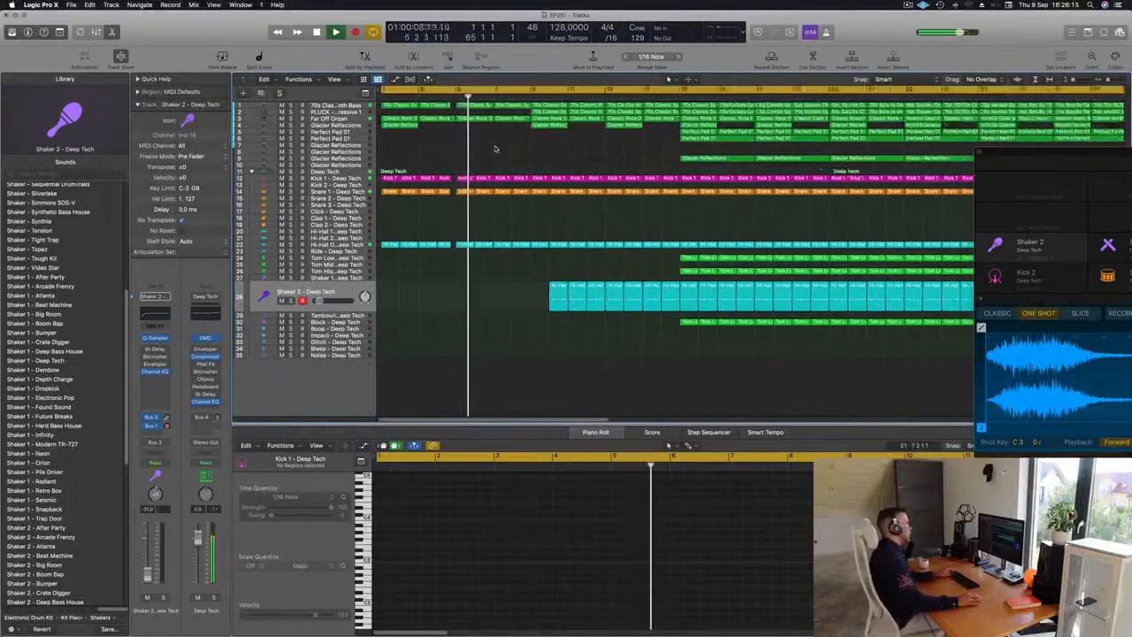
pyautogui.press('Return')
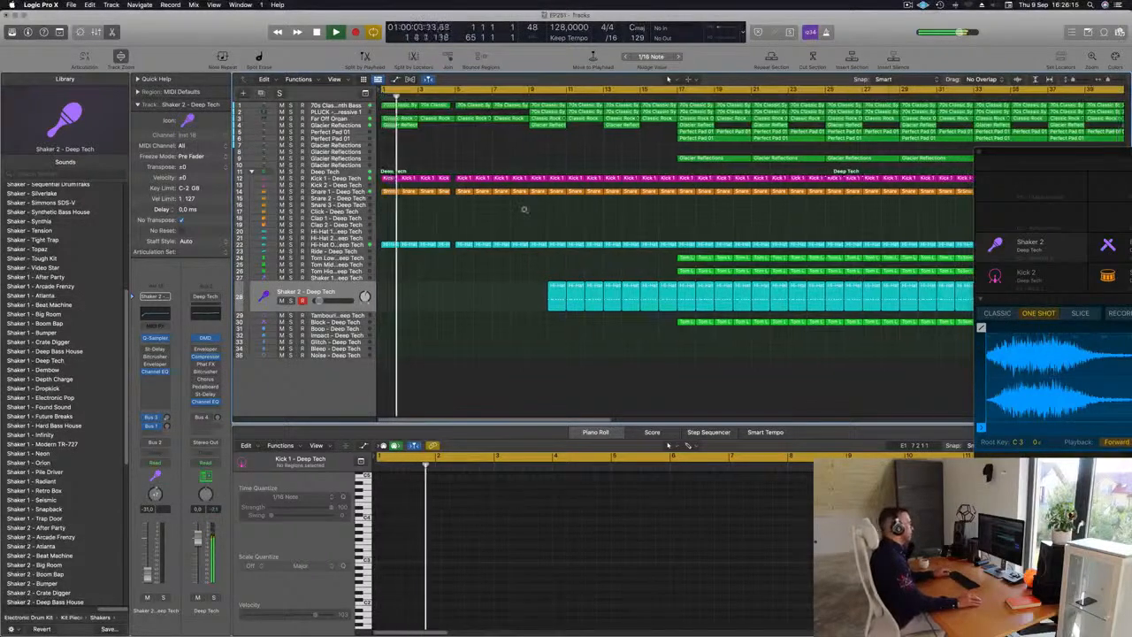
# Step: Copy a Tom Low region onto the Ride track at bar 5
pyautogui.scroll(-5, 513, 221)
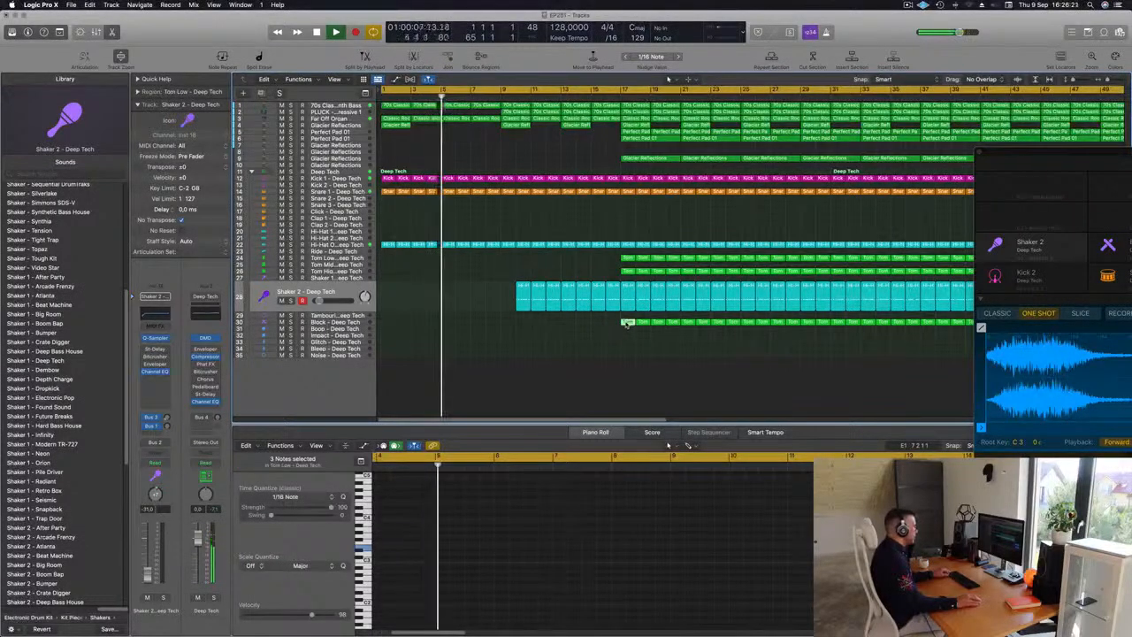
pyautogui.moveTo(630, 322); pyautogui.dragTo(449, 252)
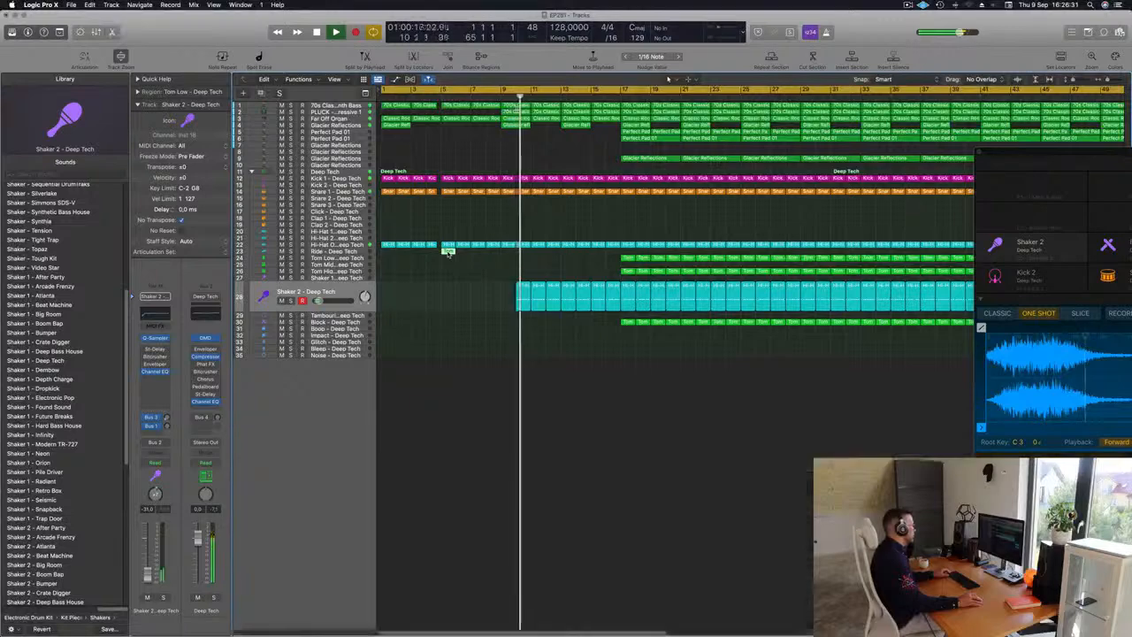
# Step: Delete all but one note inside the copied region
pyautogui.moveTo(446, 530); pyautogui.dragTo(465, 559)
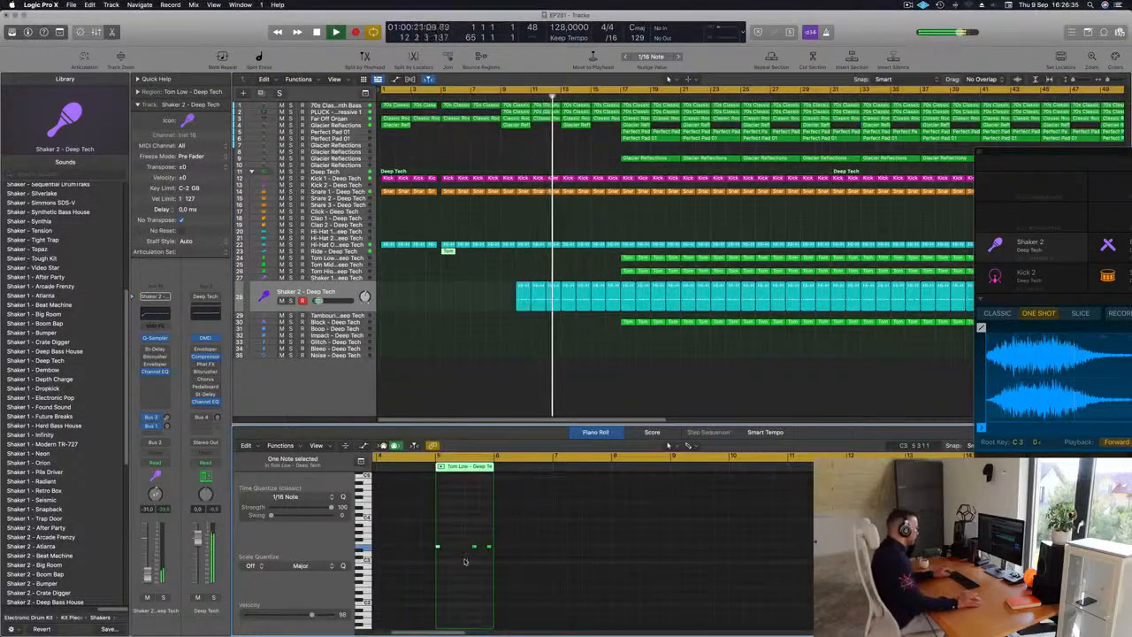
pyautogui.moveTo(466, 541)
pyautogui.mouseDown()
pyautogui.moveTo(494, 552)
pyautogui.moveTo(461, 548)
pyautogui.mouseUp()
pyautogui.press('Delete')
pyautogui.press('Return')
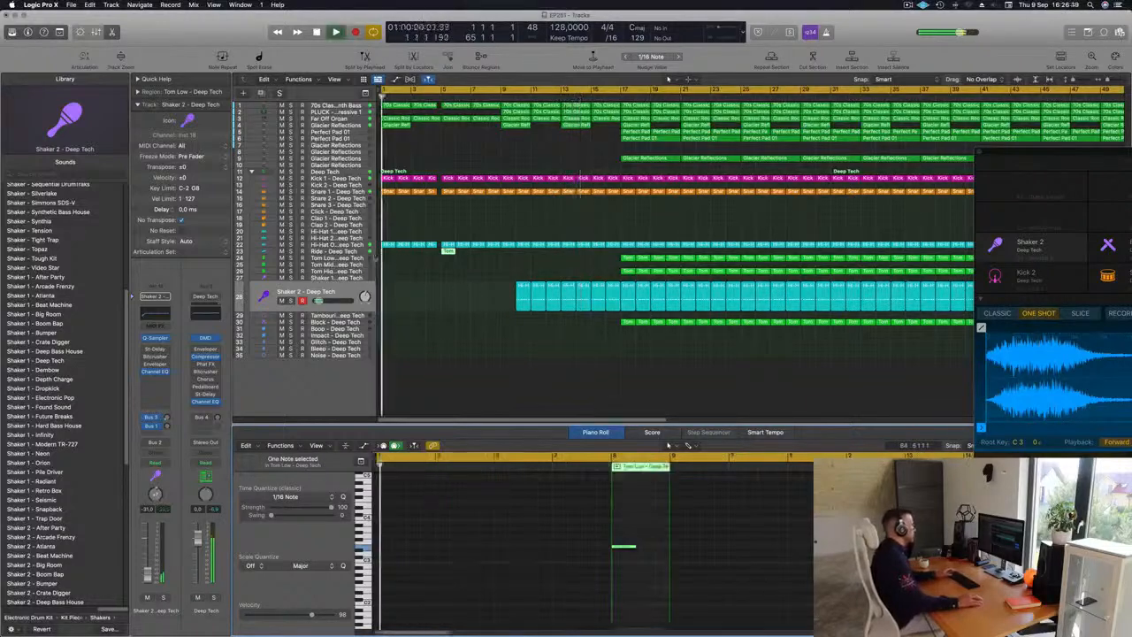
# Step: Load the Crash - Roland TR-909 sound onto the Ride track
pyautogui.click(354, 252)
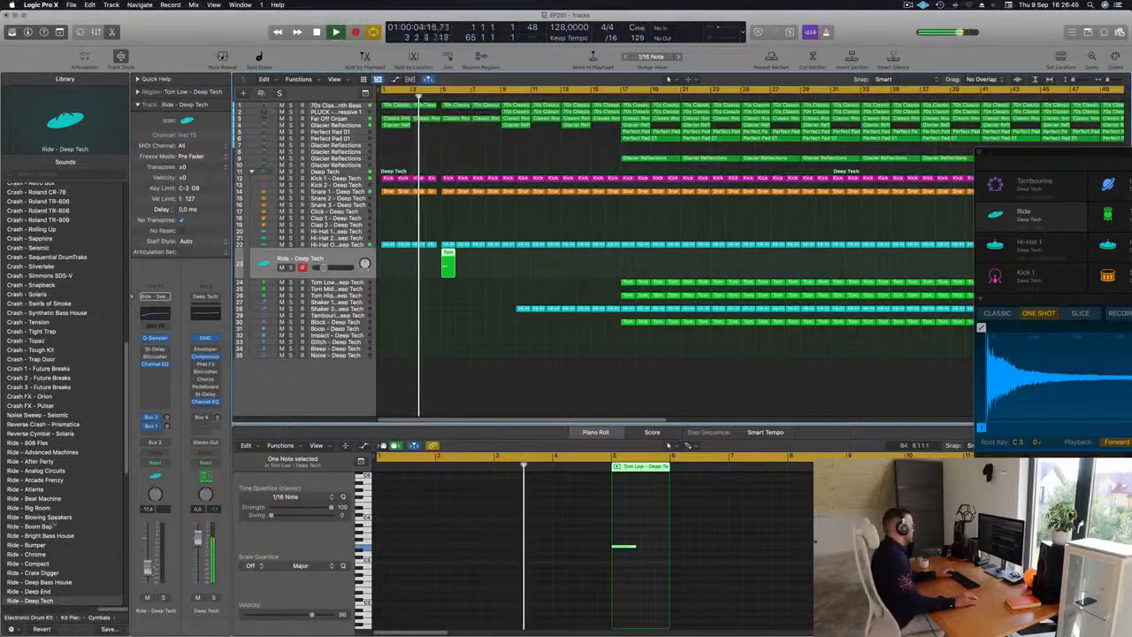
pyautogui.scroll(5, 53, 523)
pyautogui.scroll(8, 53, 522)
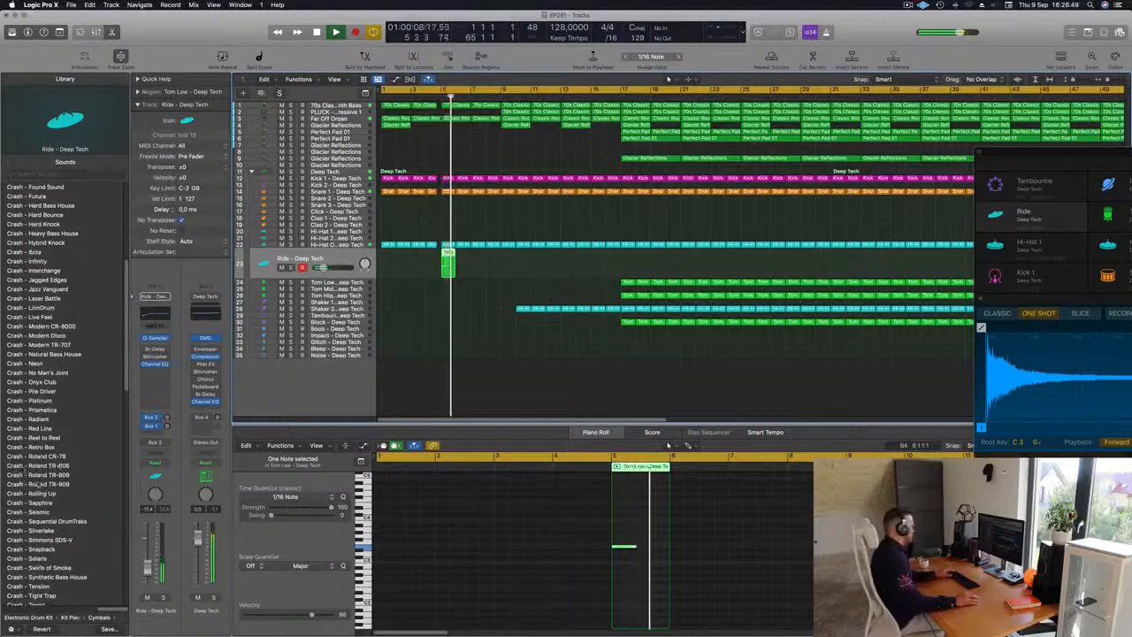
pyautogui.click(48, 483)
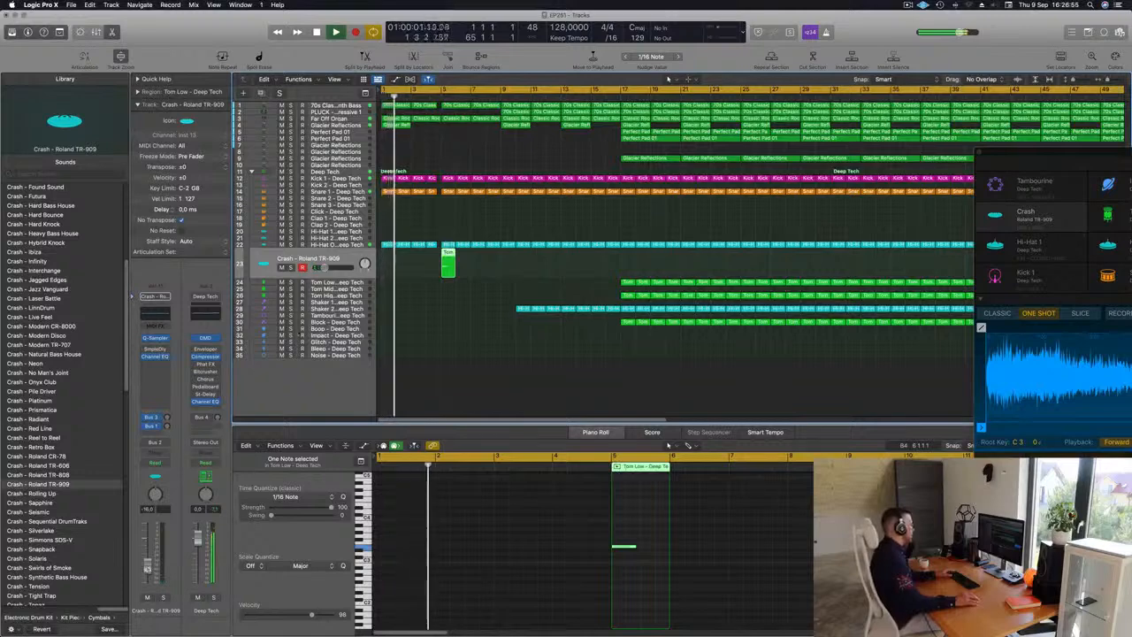
# Step: Add a send from the crash channel to the SilverVerb aux bus
pyautogui.click(155, 442)
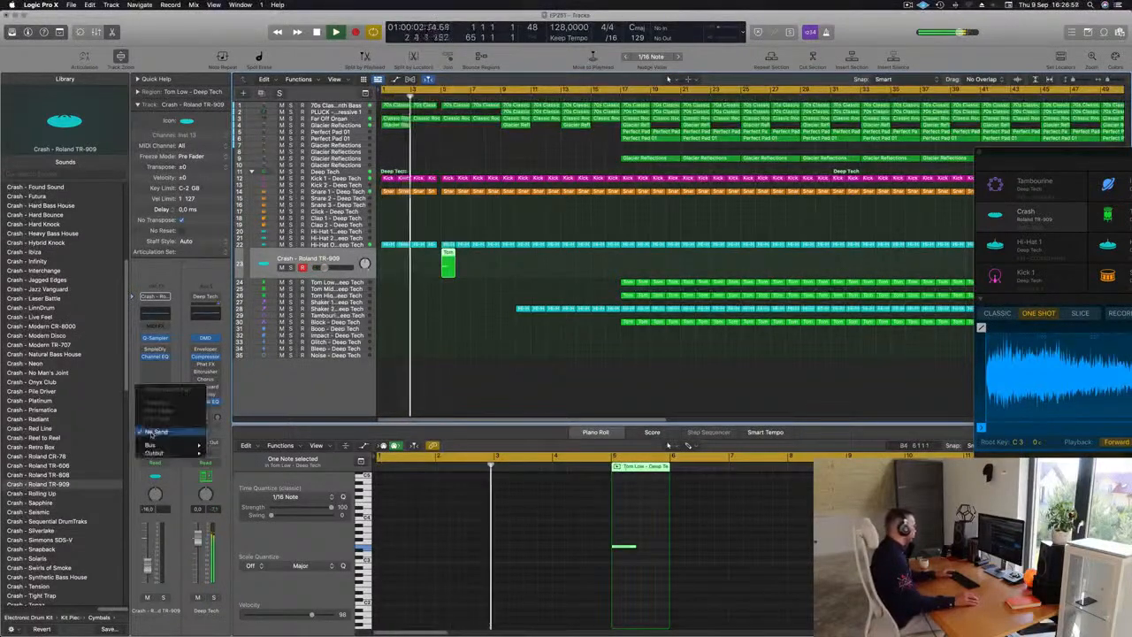
pyautogui.moveTo(164, 445)
pyautogui.click(250, 376)
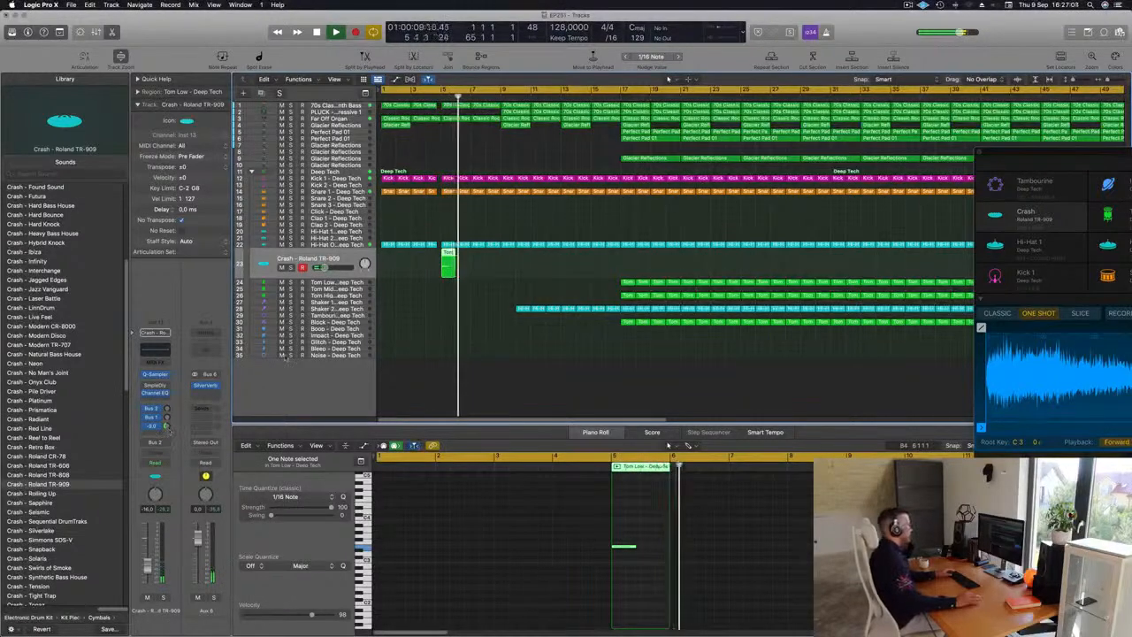
# Step: Solo the Far Off Organ track briefly and listen to the arrangement during playback
pyautogui.press('Return')
pyautogui.scroll(-1, 443, 314)
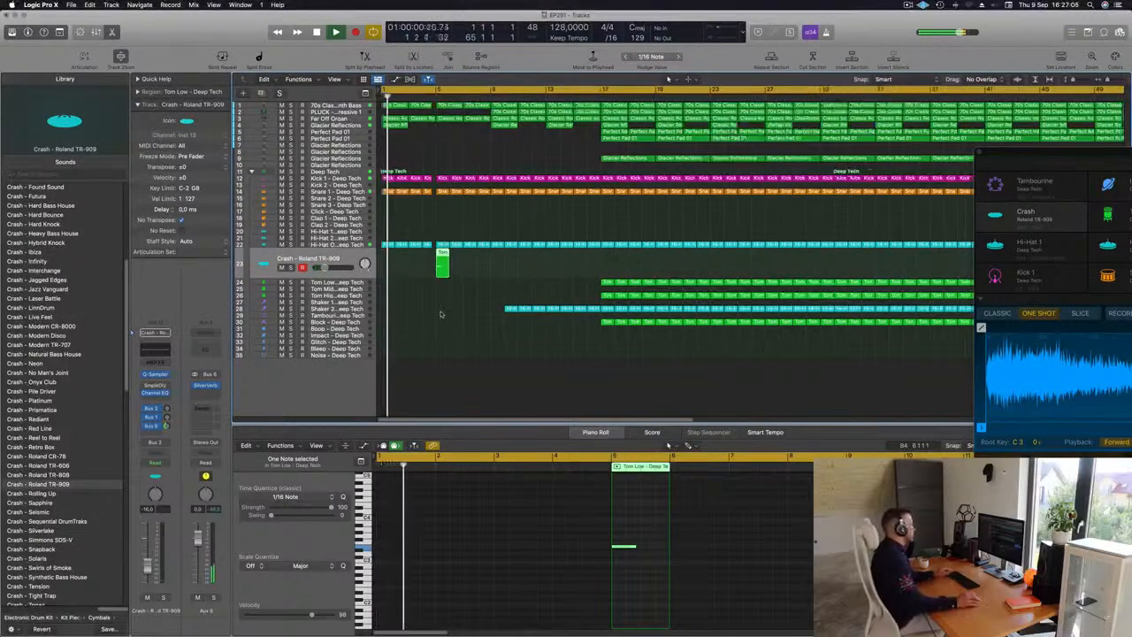
pyautogui.scroll(3, 442, 313)
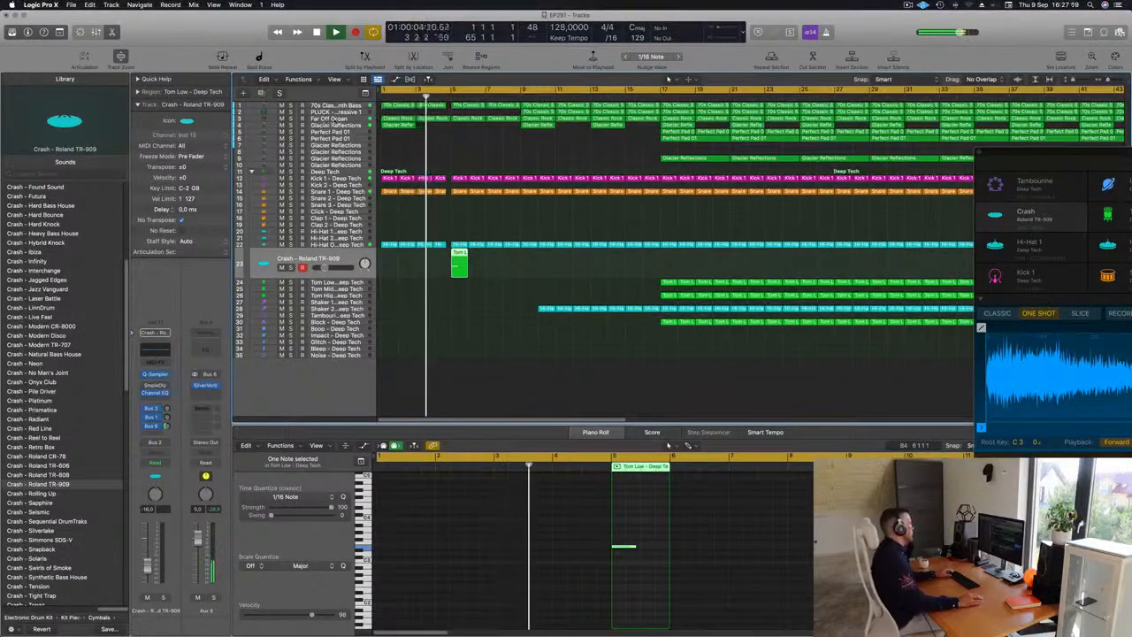
pyautogui.click(326, 118)
pyautogui.click(290, 135)
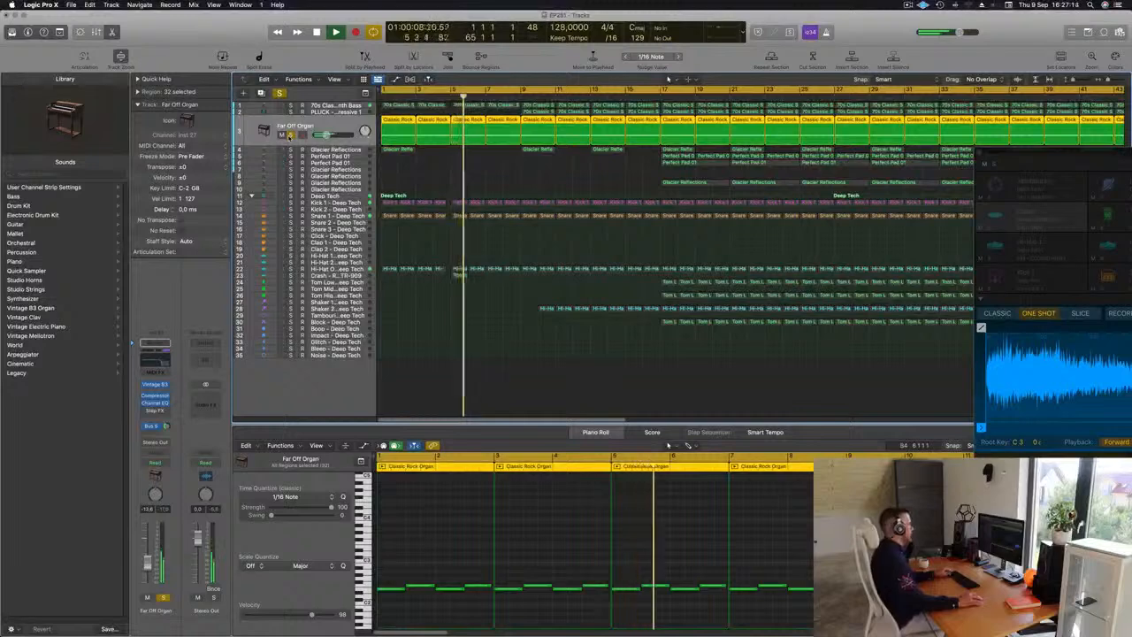
pyautogui.click(291, 136)
pyautogui.scroll(-2, 427, 170)
pyautogui.scroll(-1, 437, 174)
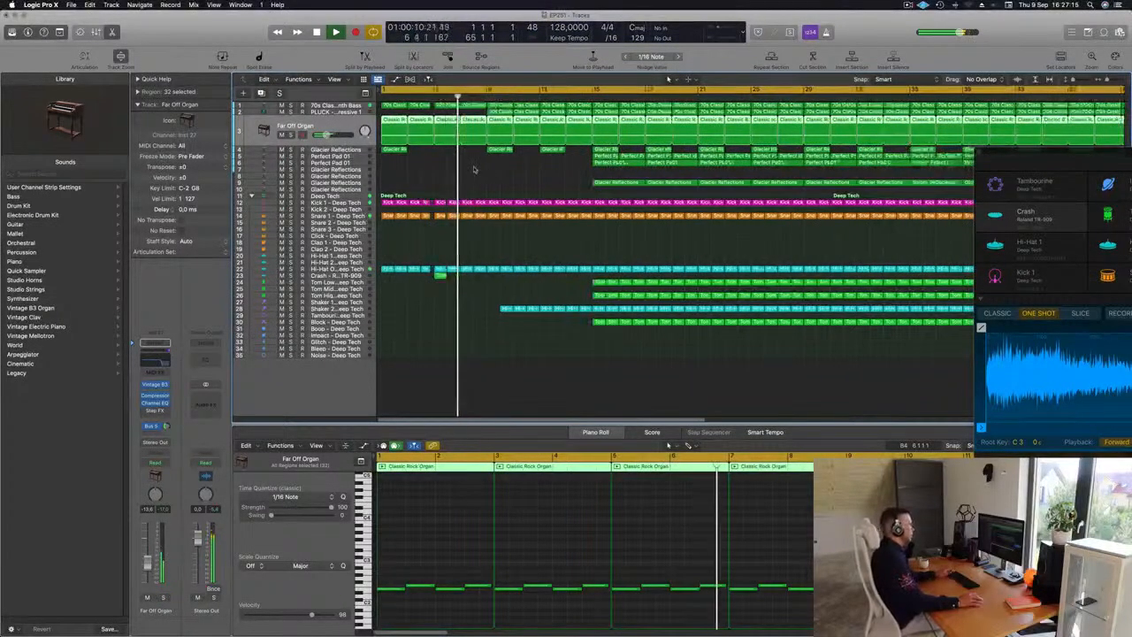
# Step: Delete the remaining early regions on the Shaker 2 track so it starts at bar 17
pyautogui.click(503, 307)
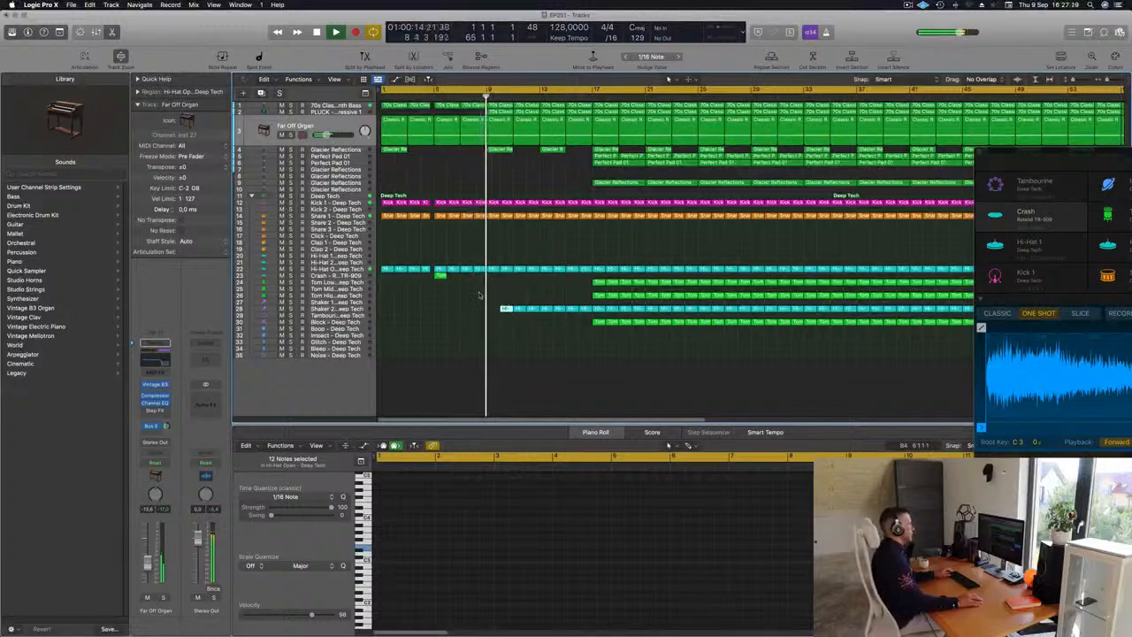
pyautogui.moveTo(502, 309); pyautogui.dragTo(584, 315)
pyautogui.press('Return')
pyautogui.press('Delete')
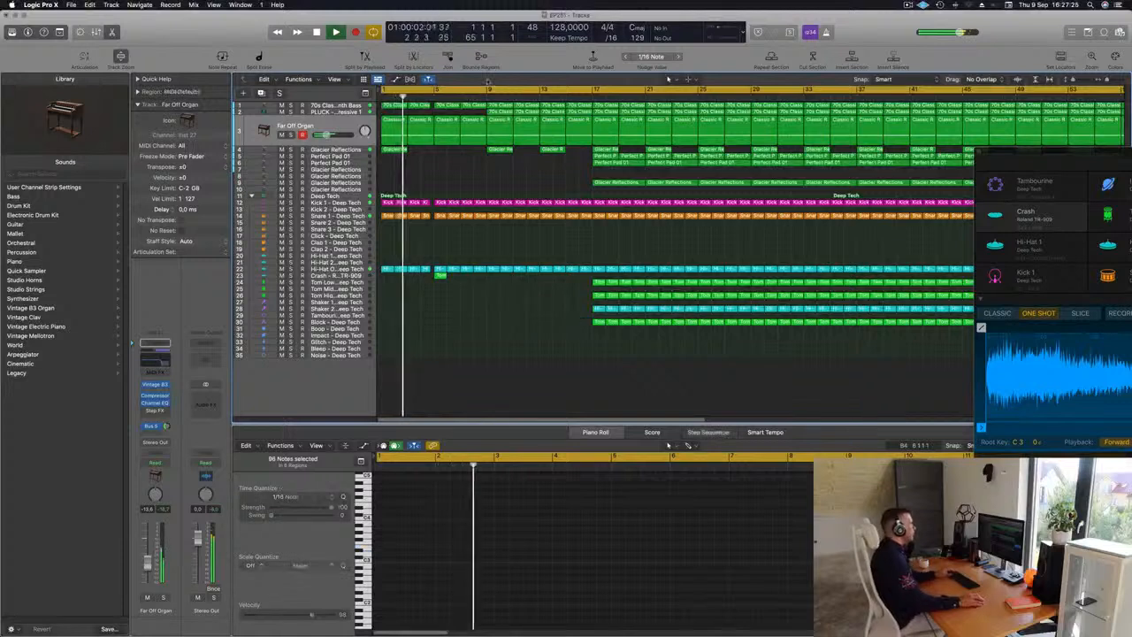
# Step: Open the PLUCK track's Sylenth1 instrument window
pyautogui.click(474, 93)
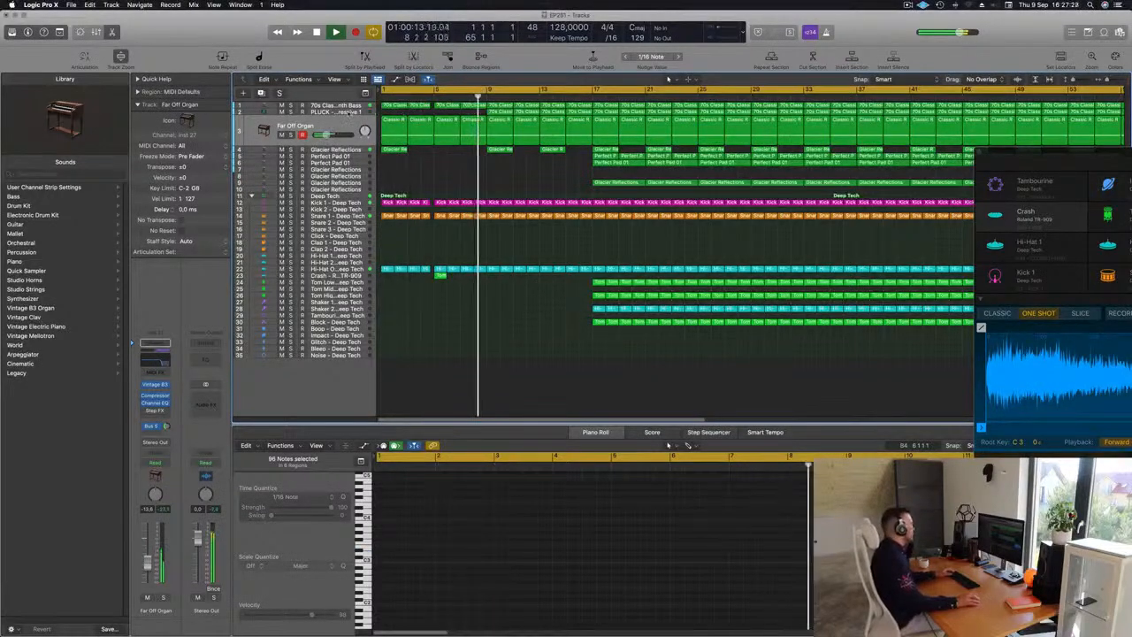
pyautogui.click(332, 112)
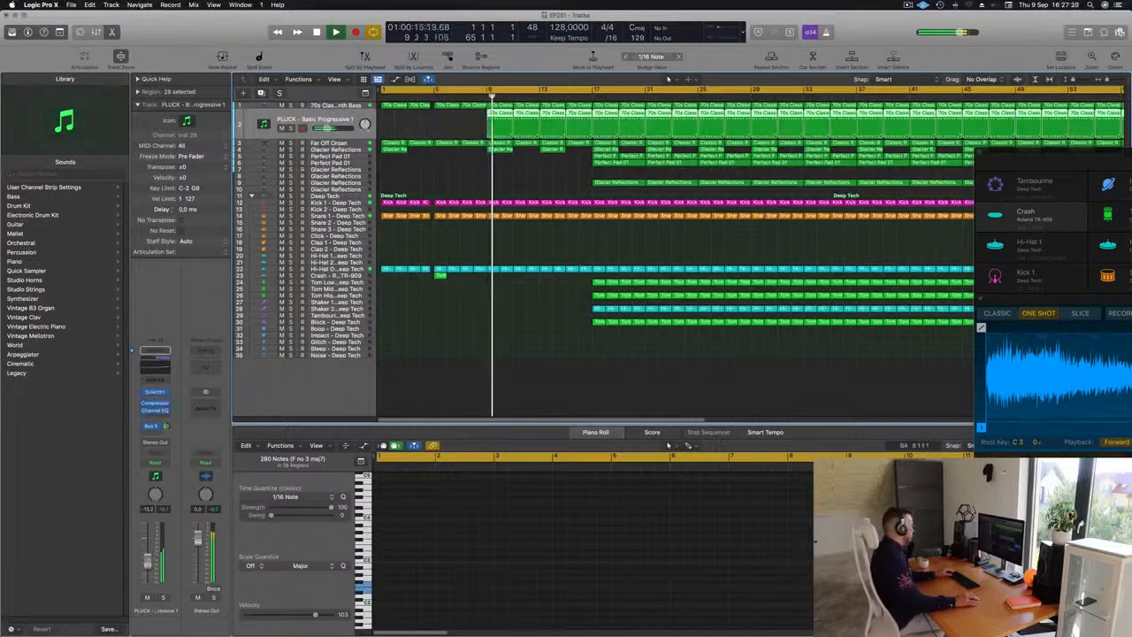
pyautogui.click(155, 391)
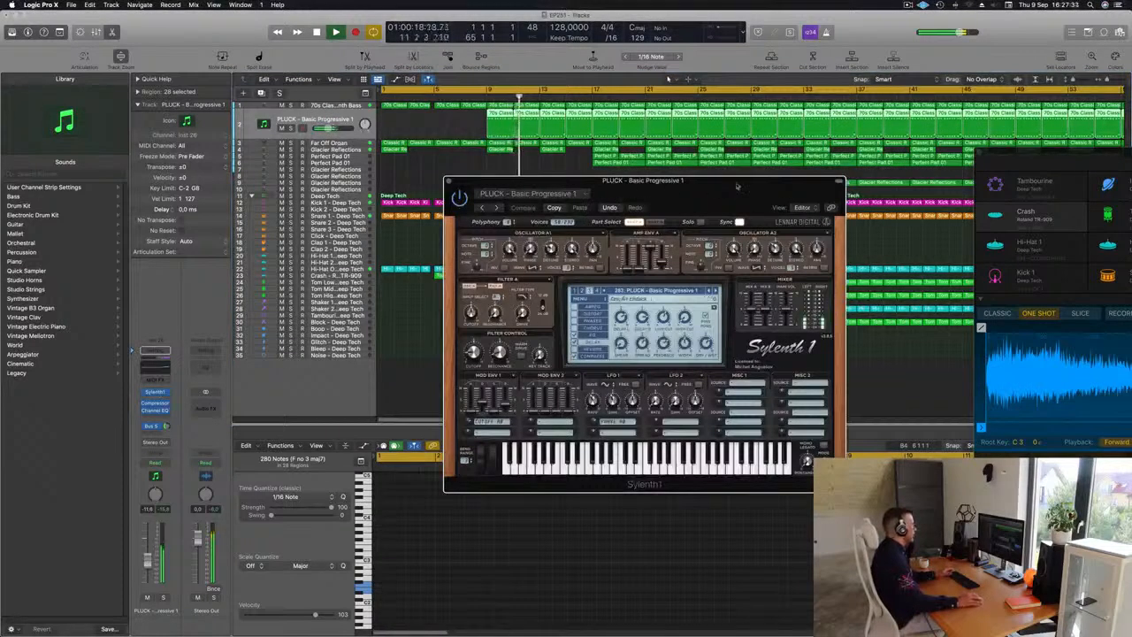
pyautogui.moveTo(737, 186); pyautogui.dragTo(848, 177)
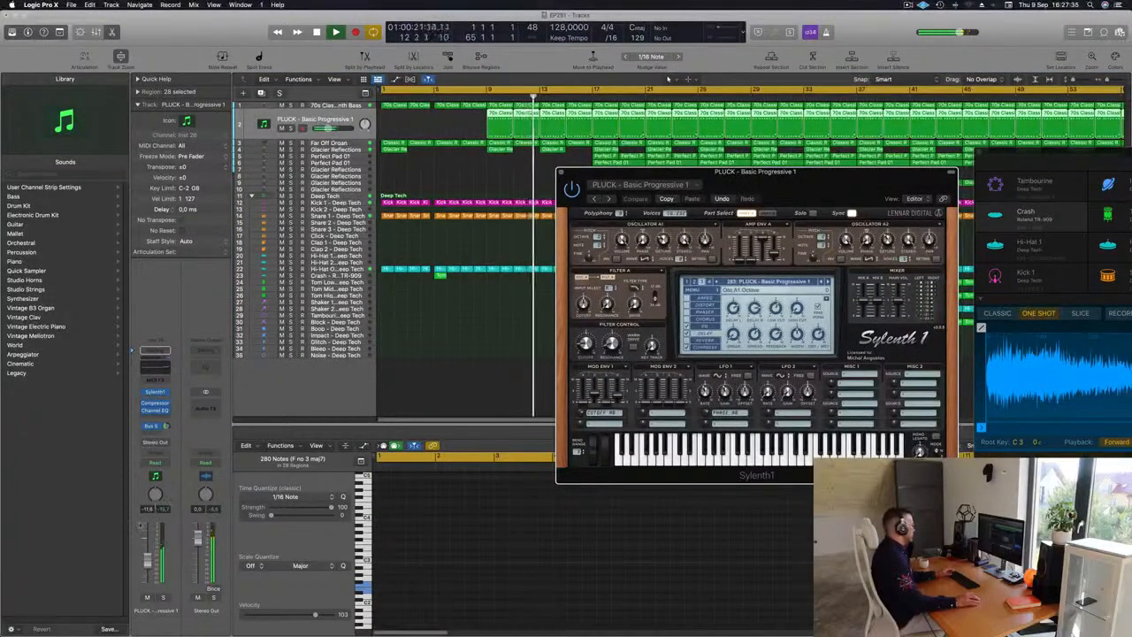
# Step: Set the PLUCK track to Touch automation and record a filter cutoff knob movement in Sylenth1
pyautogui.click(168, 463)
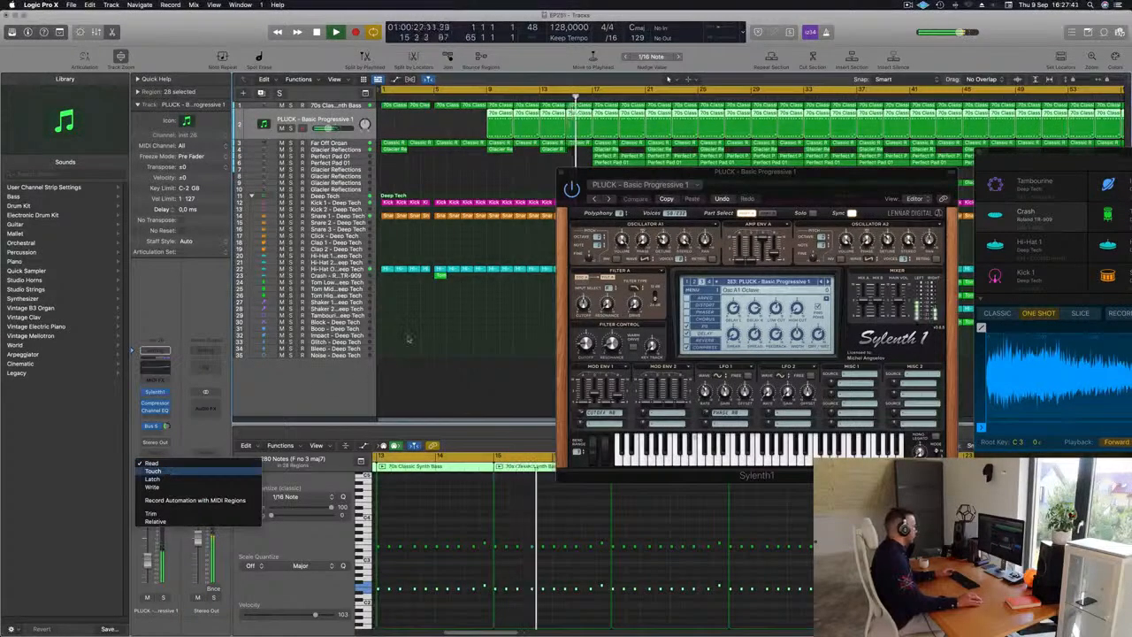
pyautogui.click(154, 470)
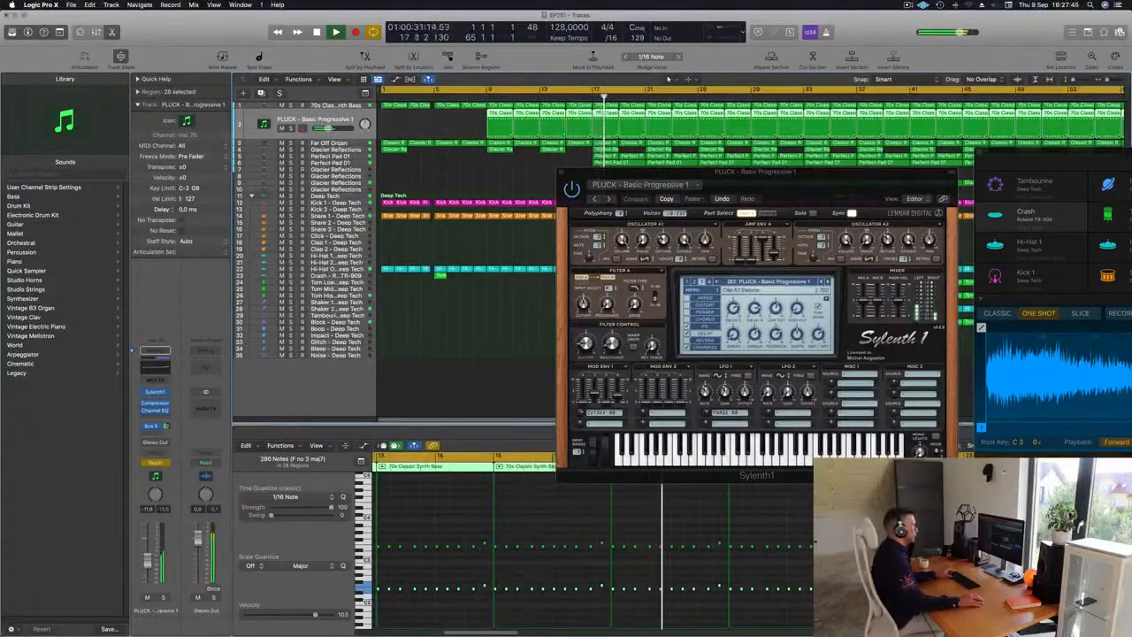
pyautogui.press('Return')
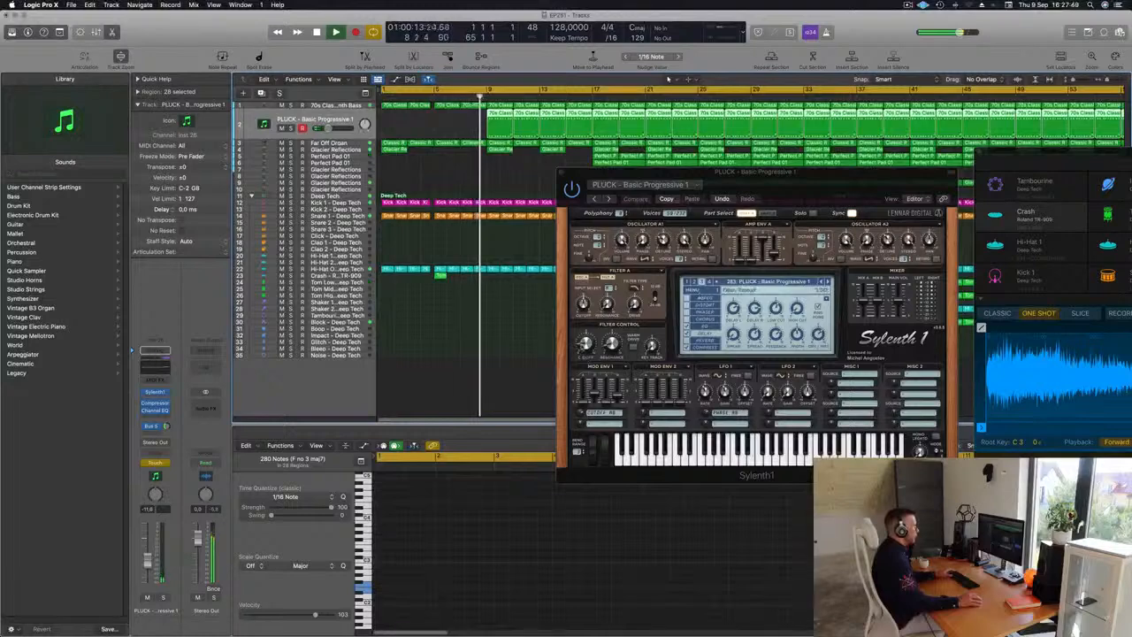
pyautogui.moveTo(585, 344); pyautogui.dragTo(584, 347)
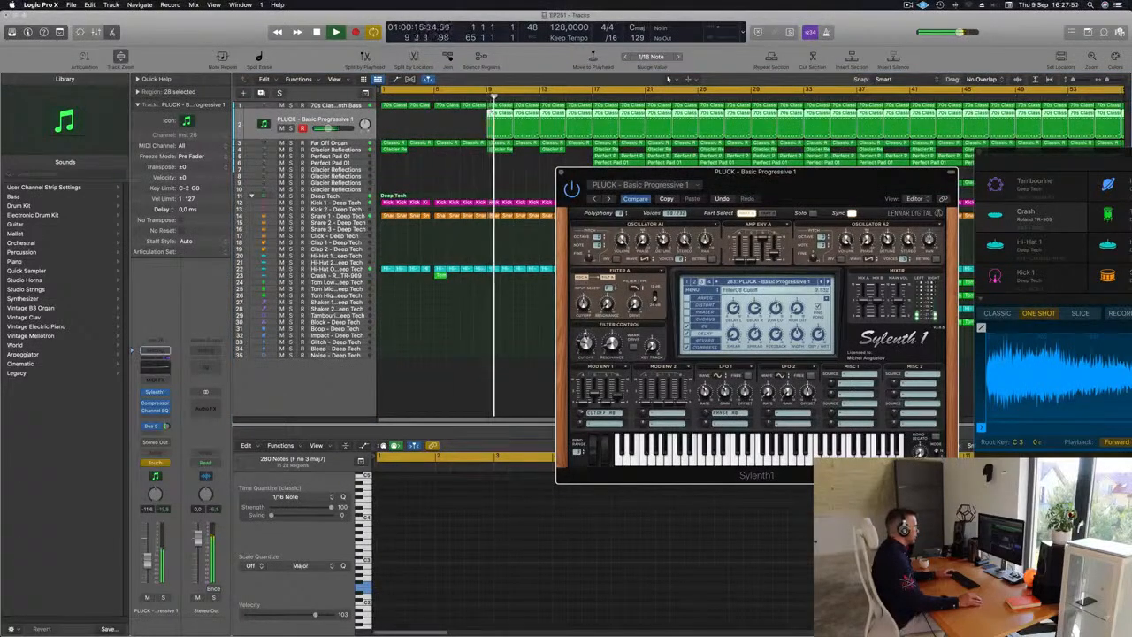
pyautogui.press('Return')
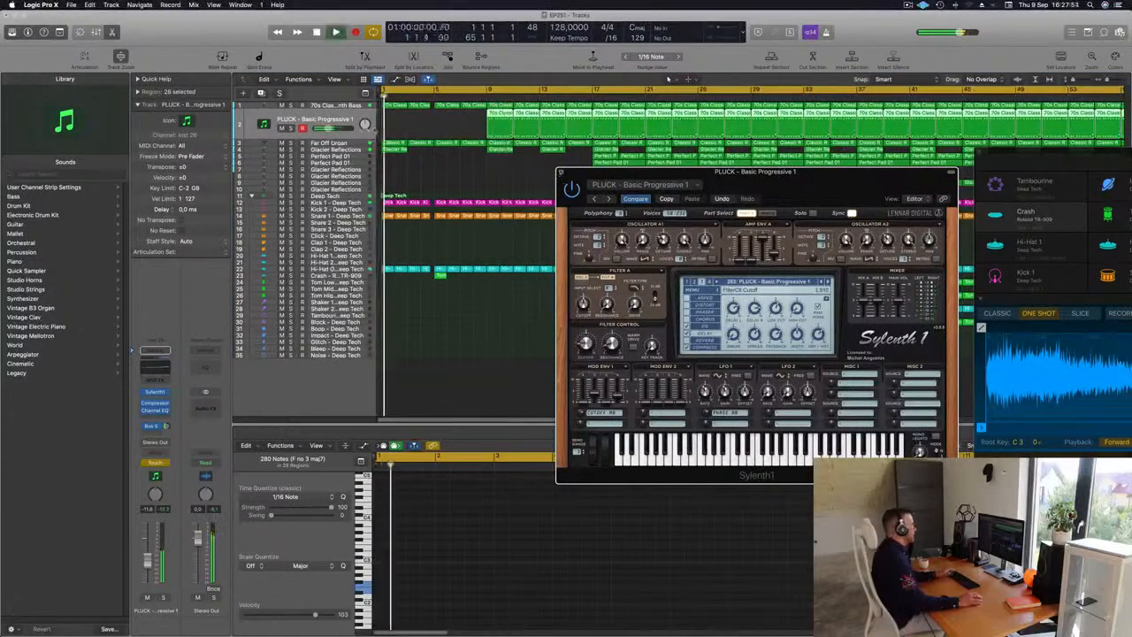
# Step: Close the plugin and show the PLUCK track's Sylenth1 Filter Ctl Cutoff automation lane
pyautogui.click(561, 172)
pyautogui.press('space')
pyautogui.moveTo(339, 167); pyautogui.dragTo(340, 191)
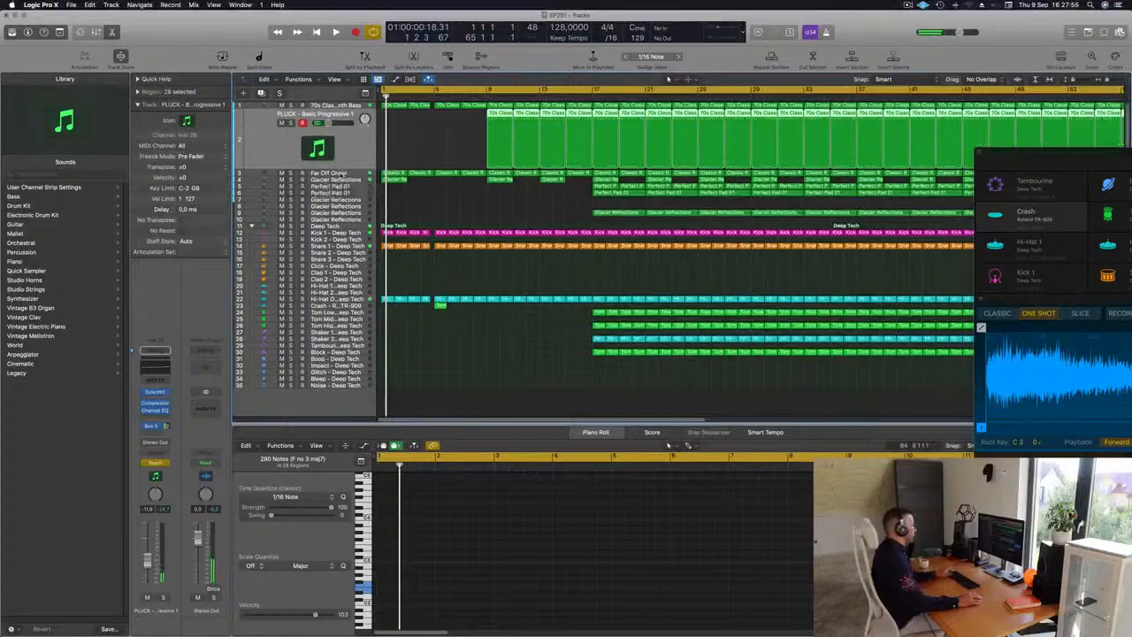
pyautogui.press('a')
pyautogui.click(337, 149)
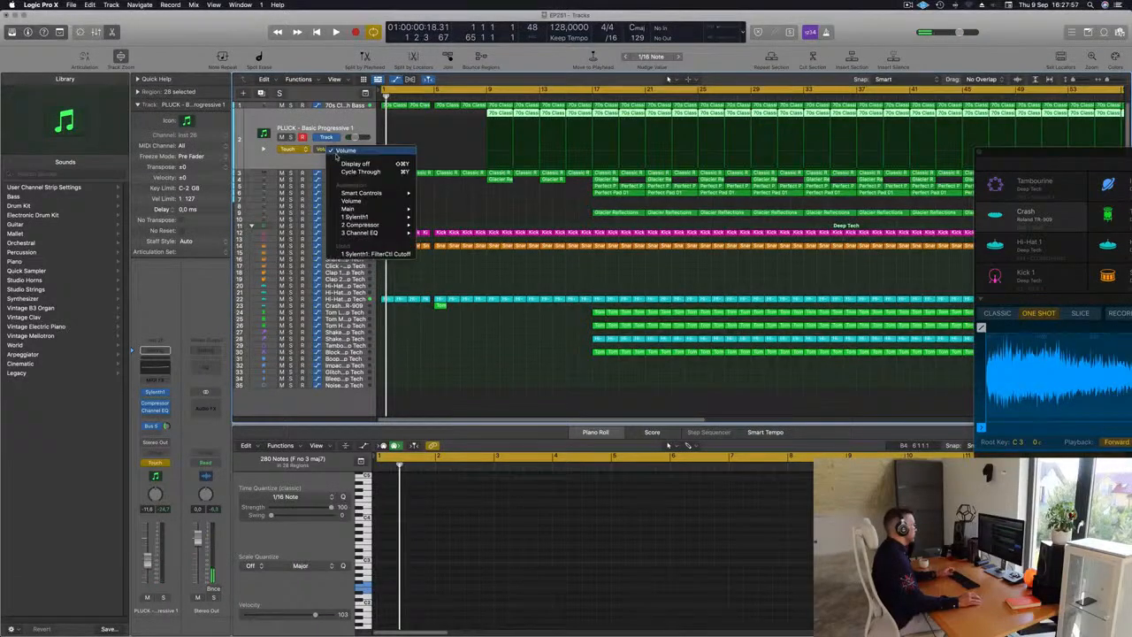
pyautogui.click(374, 254)
# Step: Switch the PLUCK automation to Read and adjust the filter cutoff automation points before bar 17
pyautogui.moveTo(506, 162)
pyautogui.mouseDown()
pyautogui.moveTo(470, 165)
pyautogui.moveTo(486, 165)
pyautogui.mouseUp()
pyautogui.press('space')
pyautogui.click(487, 97)
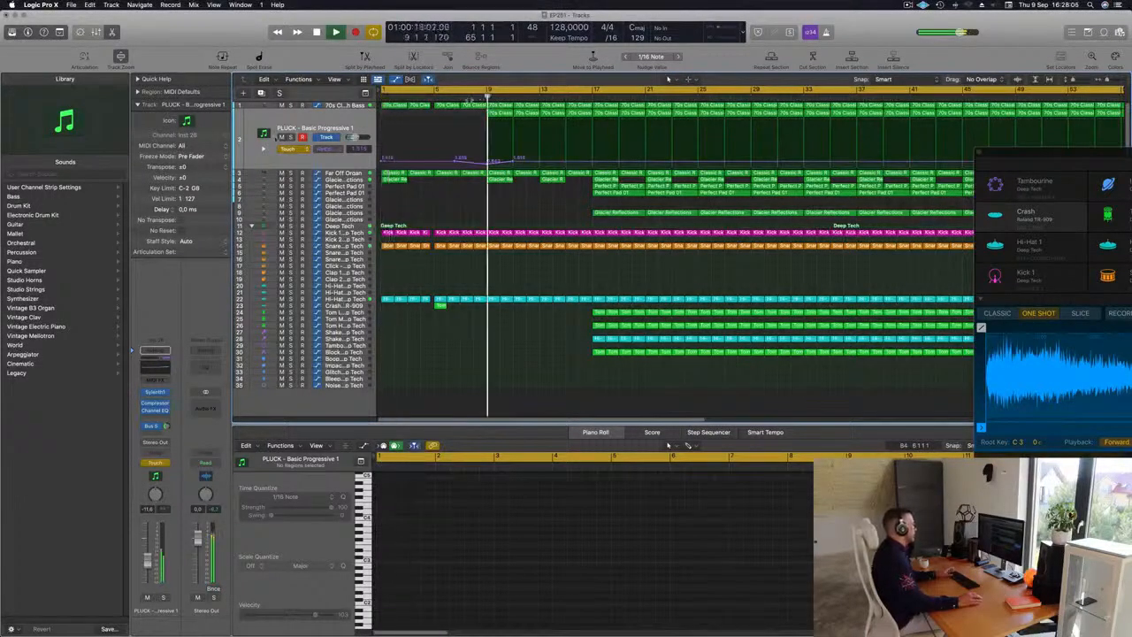
pyautogui.click(289, 149)
pyautogui.click(292, 140)
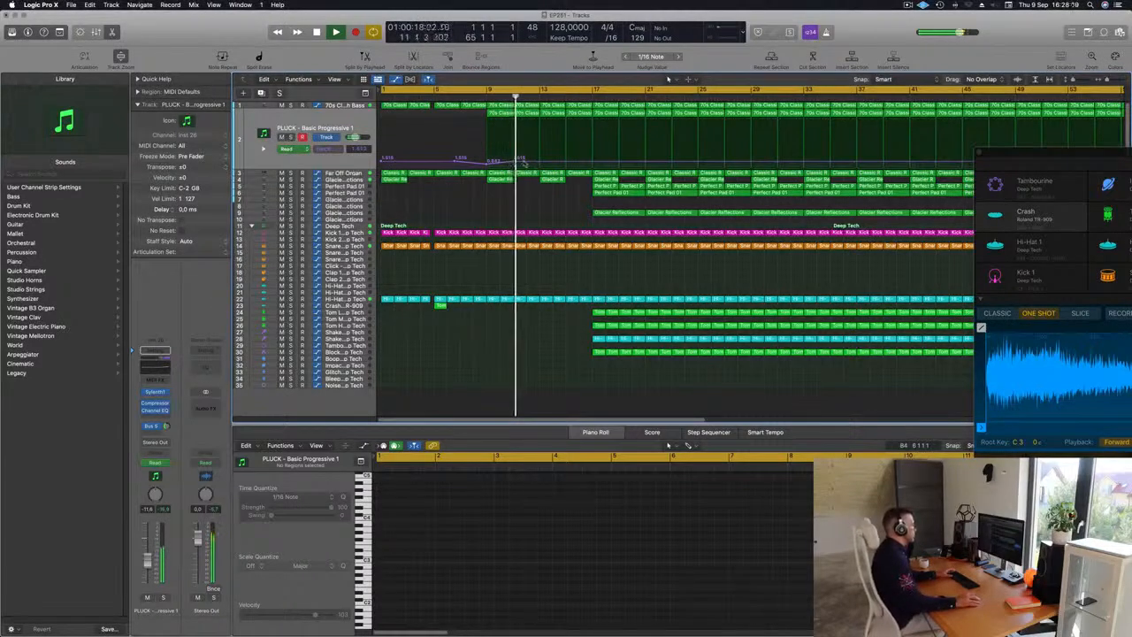
pyautogui.moveTo(539, 162); pyautogui.dragTo(567, 160)
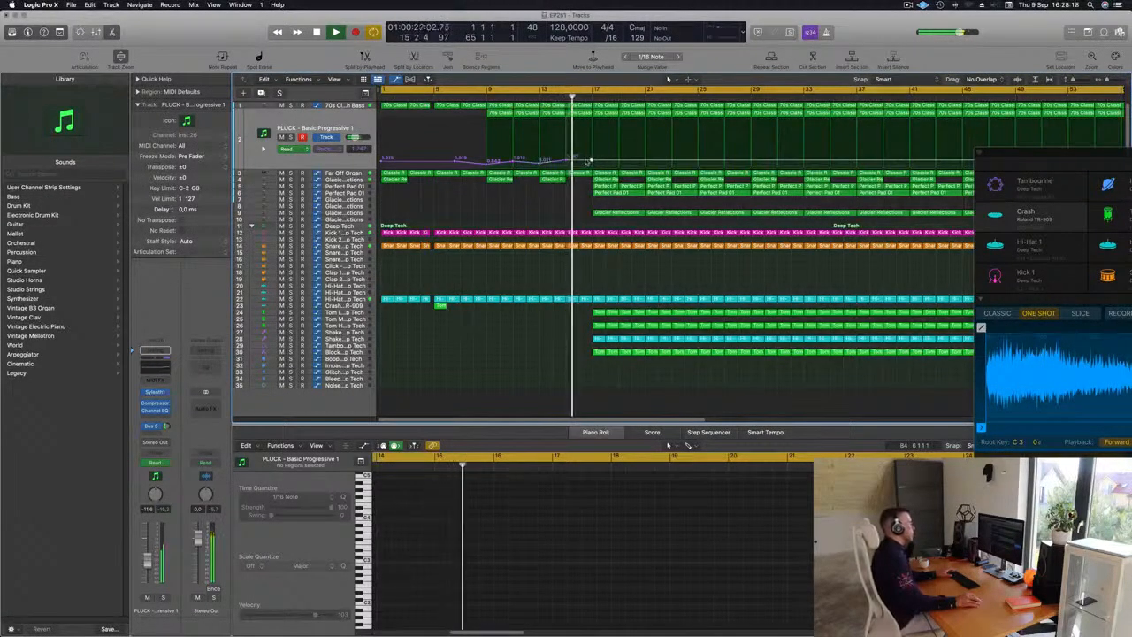
pyautogui.moveTo(591, 161); pyautogui.dragTo(592, 157)
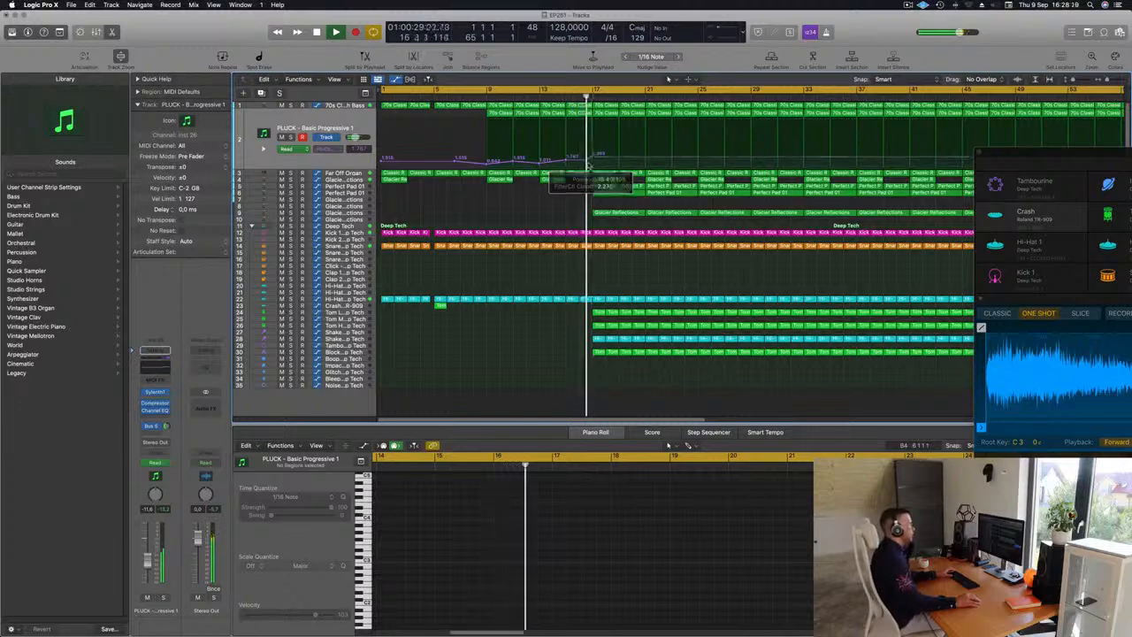
pyautogui.click(552, 96)
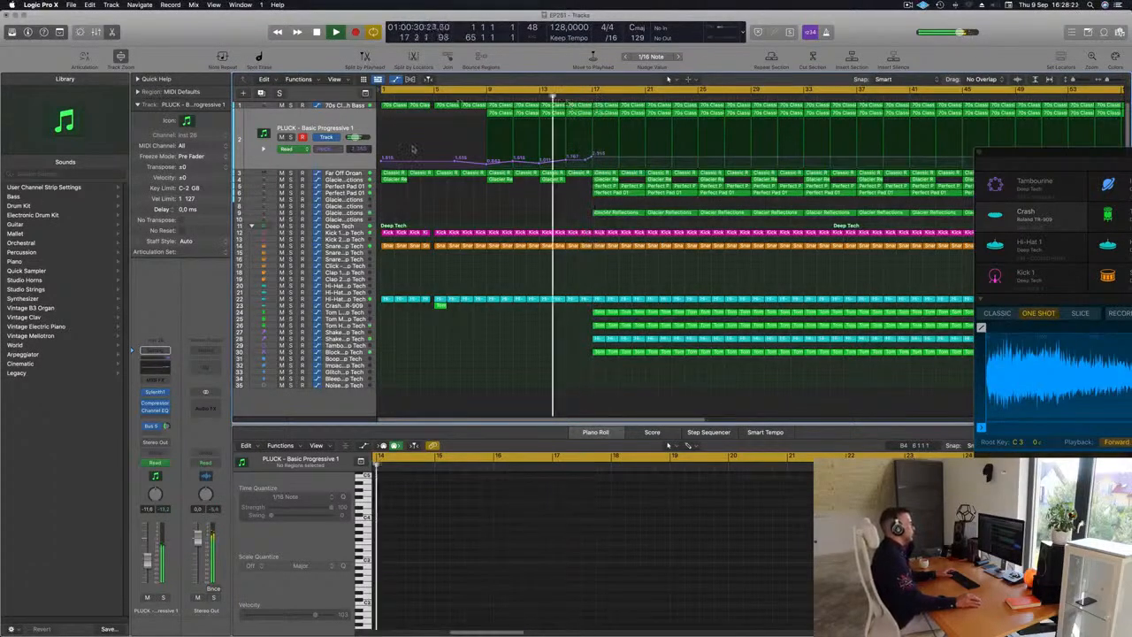
# Step: Delete the Glacier Reflections and Perfect Pad 01 regions at bar 17
pyautogui.click(605, 193)
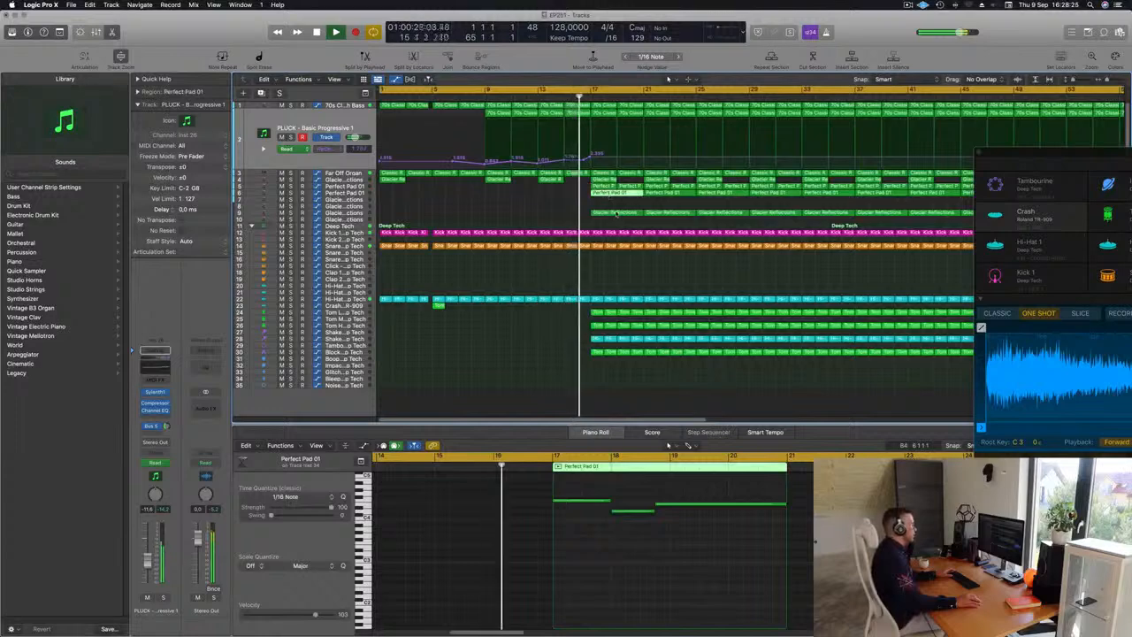
pyautogui.click(617, 214)
pyautogui.press('Delete')
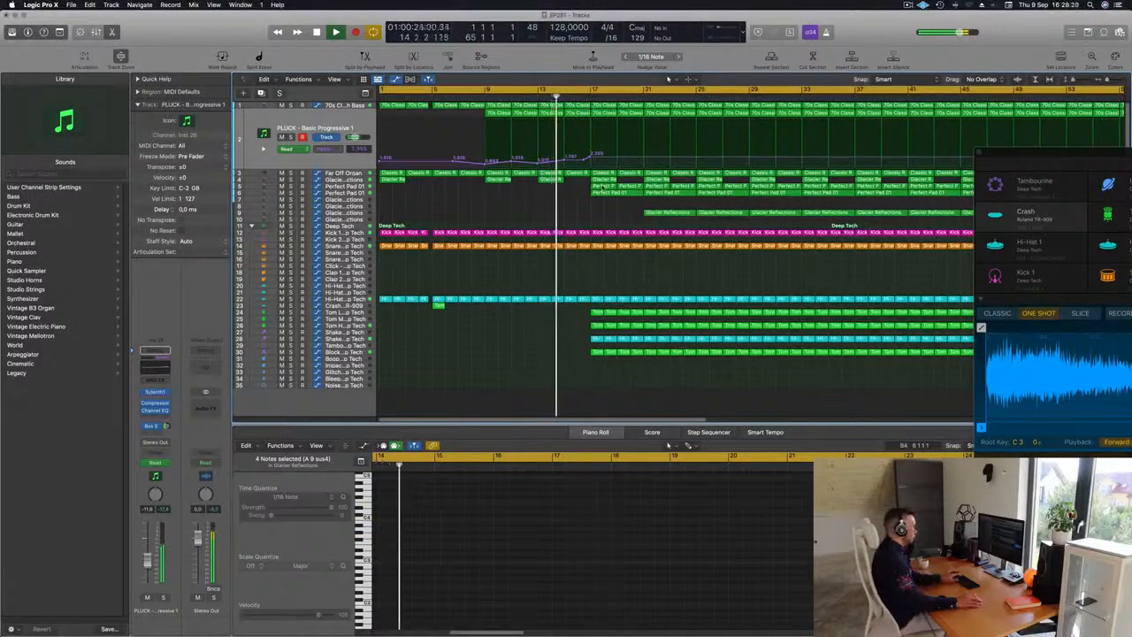
pyautogui.click(601, 188)
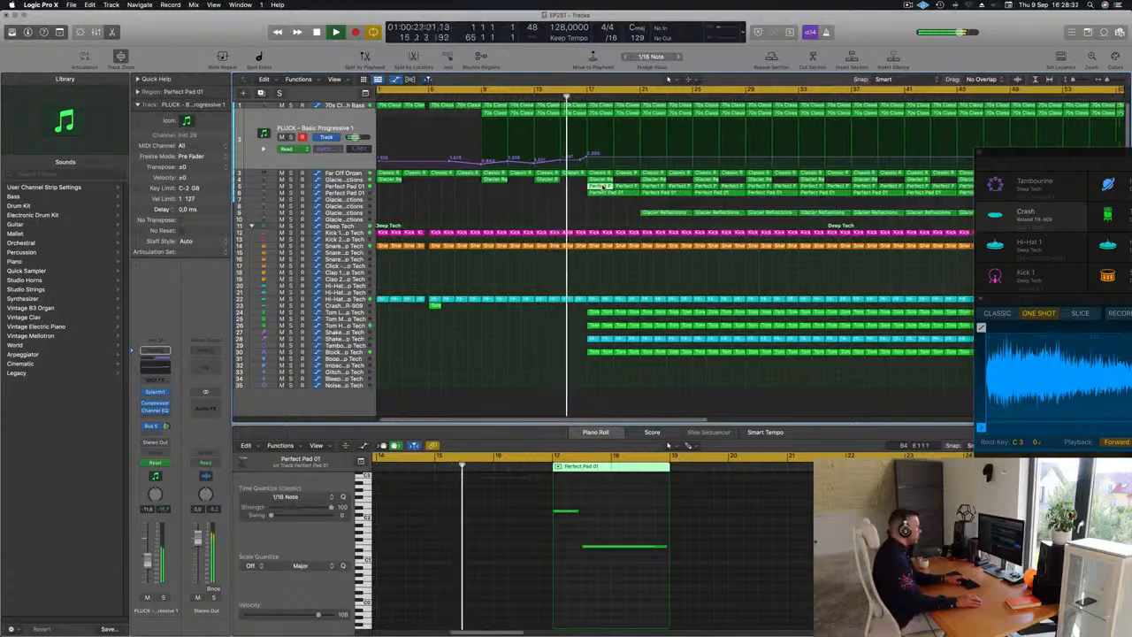
pyautogui.press('Delete')
pyautogui.click(600, 193)
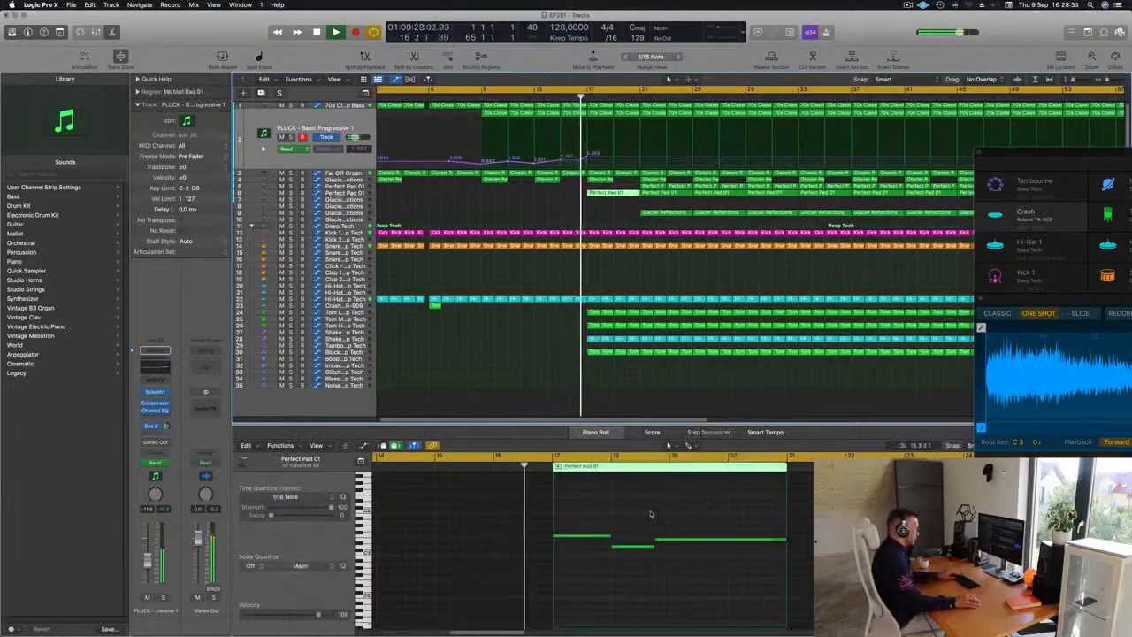
# Step: Delete the later notes in the Perfect Pad 01 region, keeping only the first note
pyautogui.moveTo(640, 515); pyautogui.dragTo(722, 563)
pyautogui.press('Delete')
# Step: Delete the percussion regions around bar 17 on the lower drum tracks
pyautogui.press('super+Left')
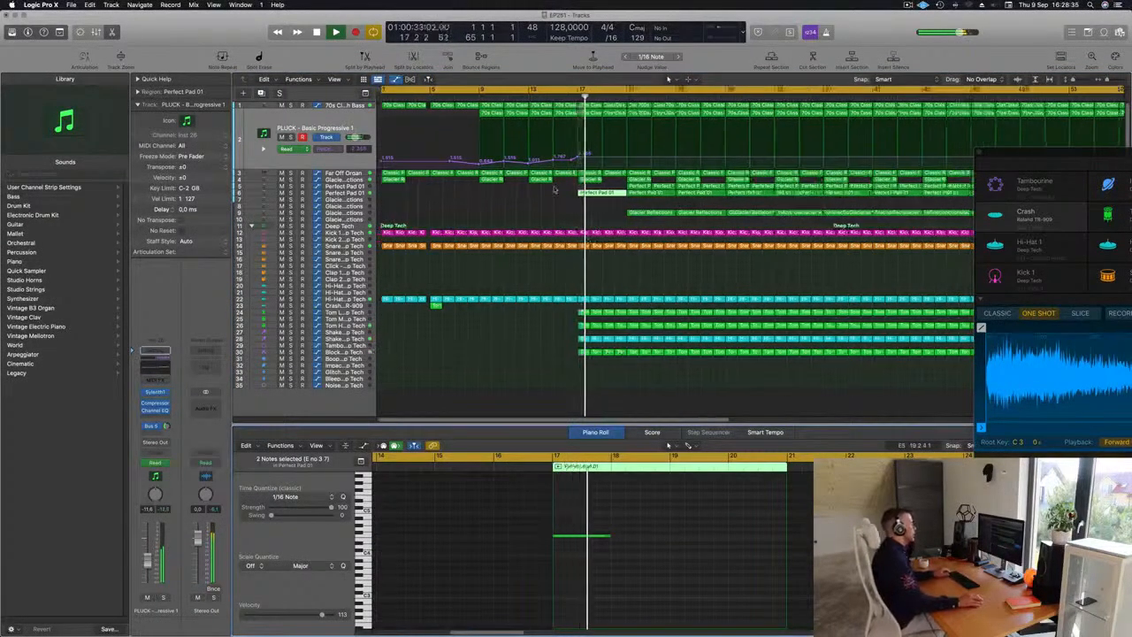
pyautogui.press('super+Left')
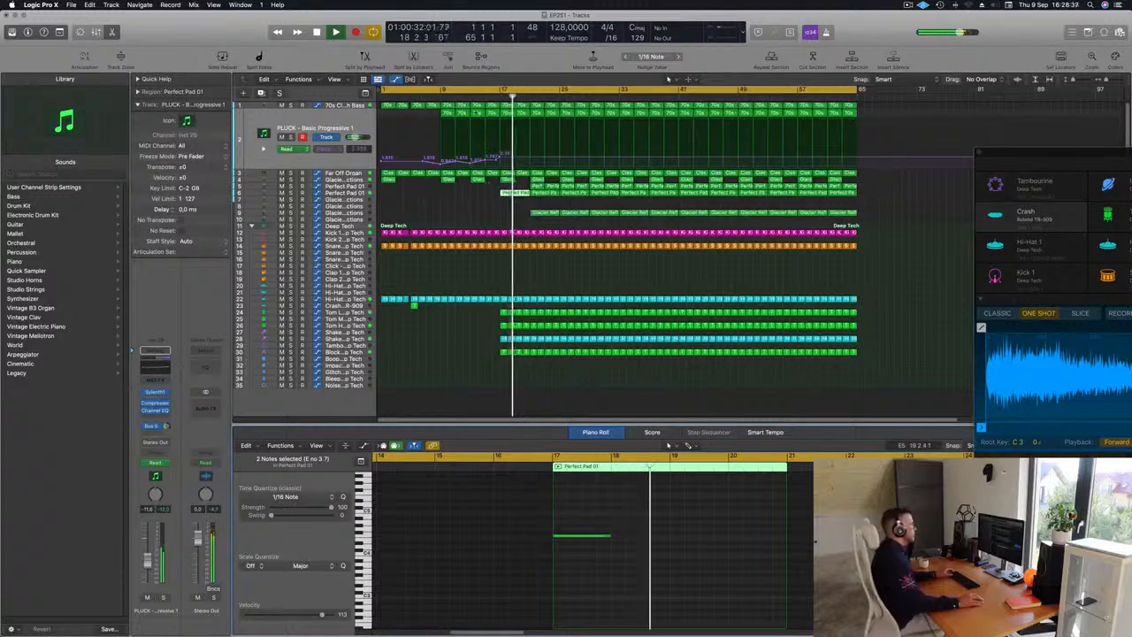
pyautogui.moveTo(489, 310); pyautogui.dragTo(535, 352)
pyautogui.press('Delete')
pyautogui.press('Delete')
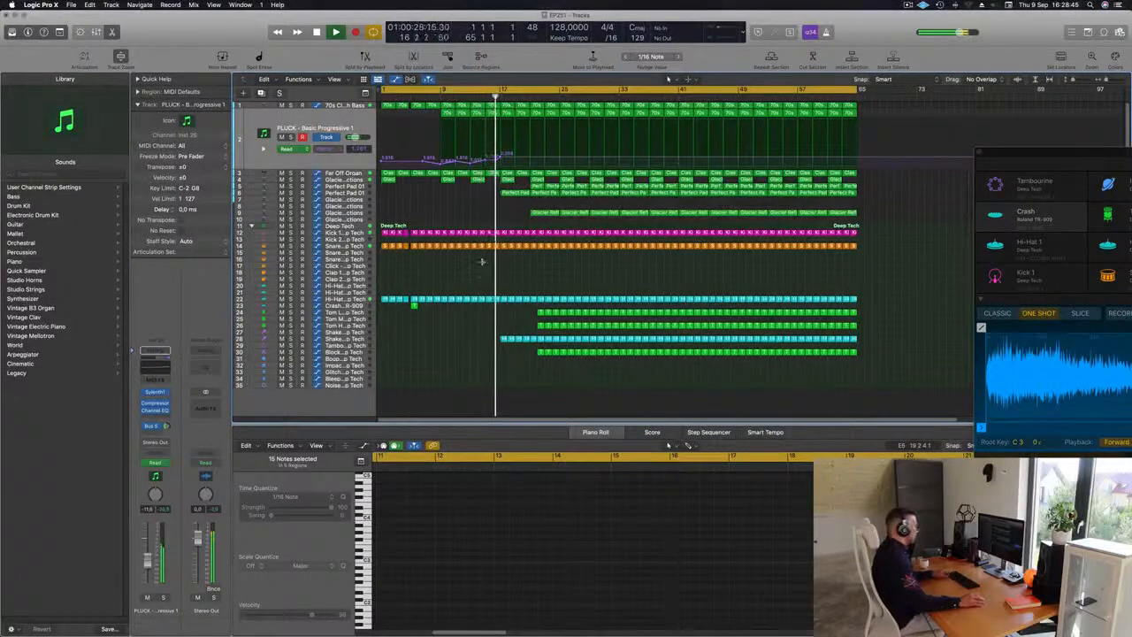
# Step: Select all regions, then color and name every region by its track
pyautogui.press('super+a')
pyautogui.rightClick(563, 302)
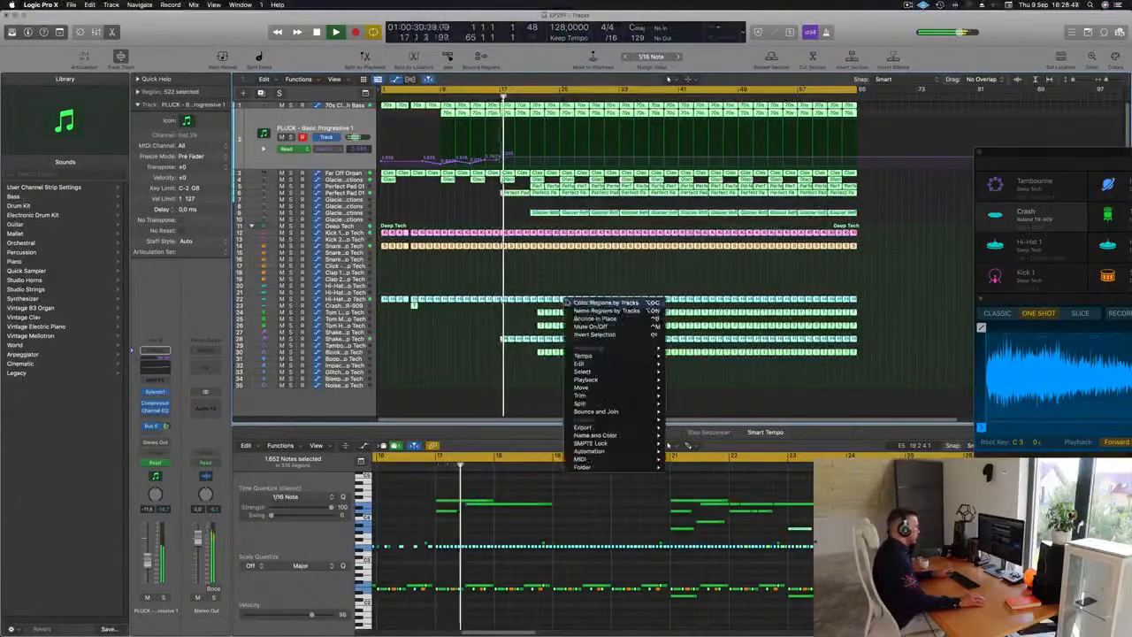
pyautogui.click(570, 303)
pyautogui.rightClick(555, 300)
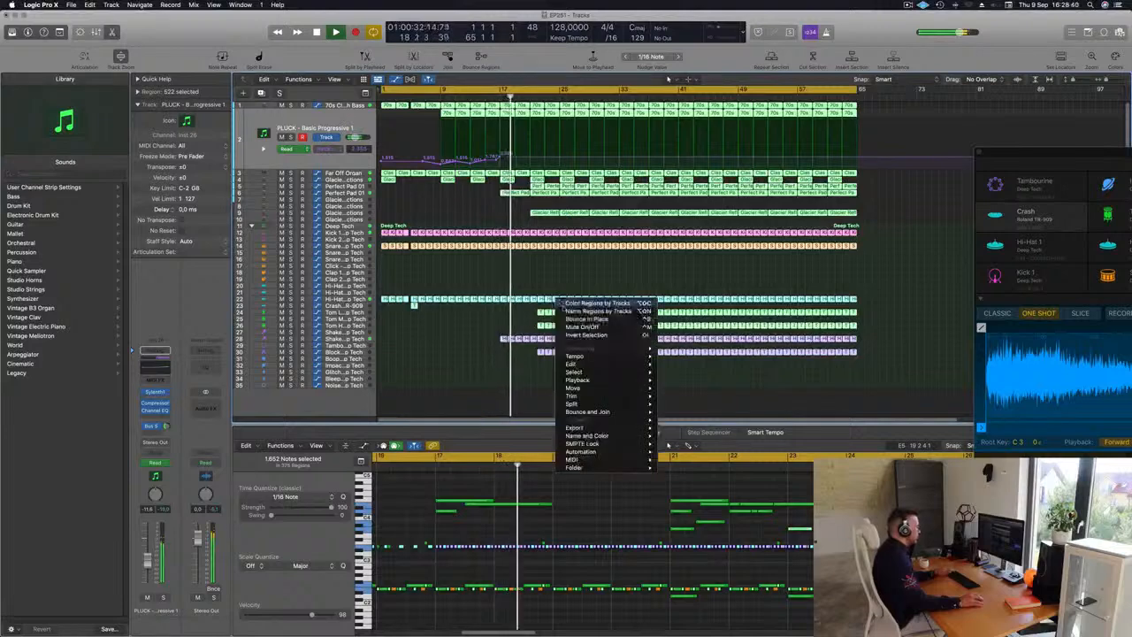
pyautogui.click(565, 312)
pyautogui.click(487, 277)
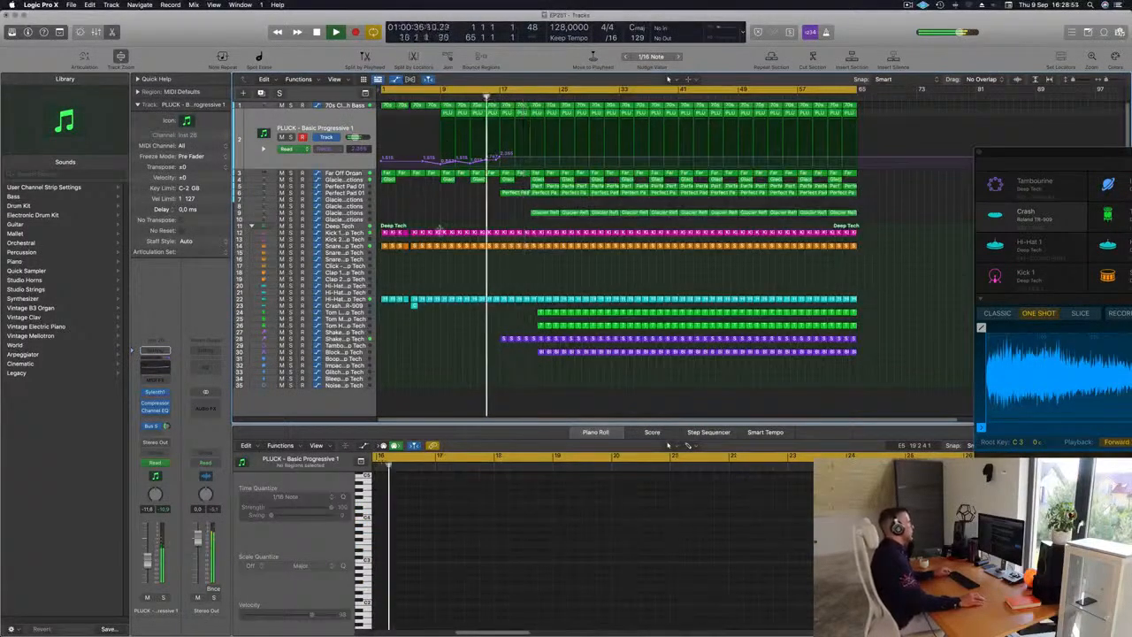
# Step: Select the regions on the top tracks near the playhead and split them at that position
pyautogui.scroll(2, 464, 221)
pyautogui.scroll(-4, 464, 220)
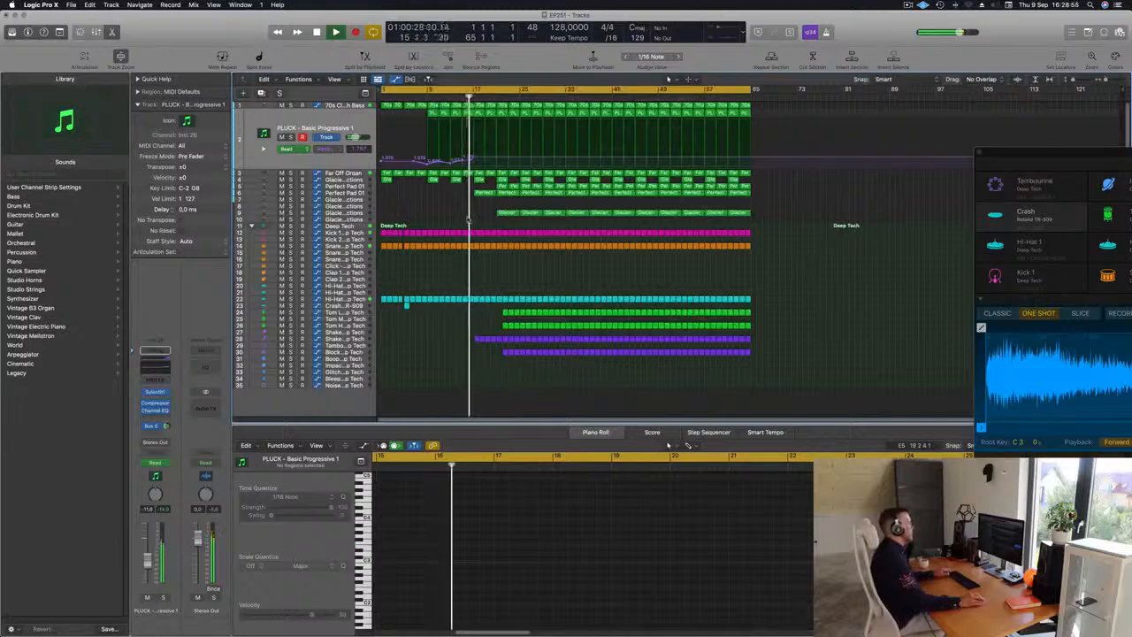
pyautogui.scroll(4, 469, 219)
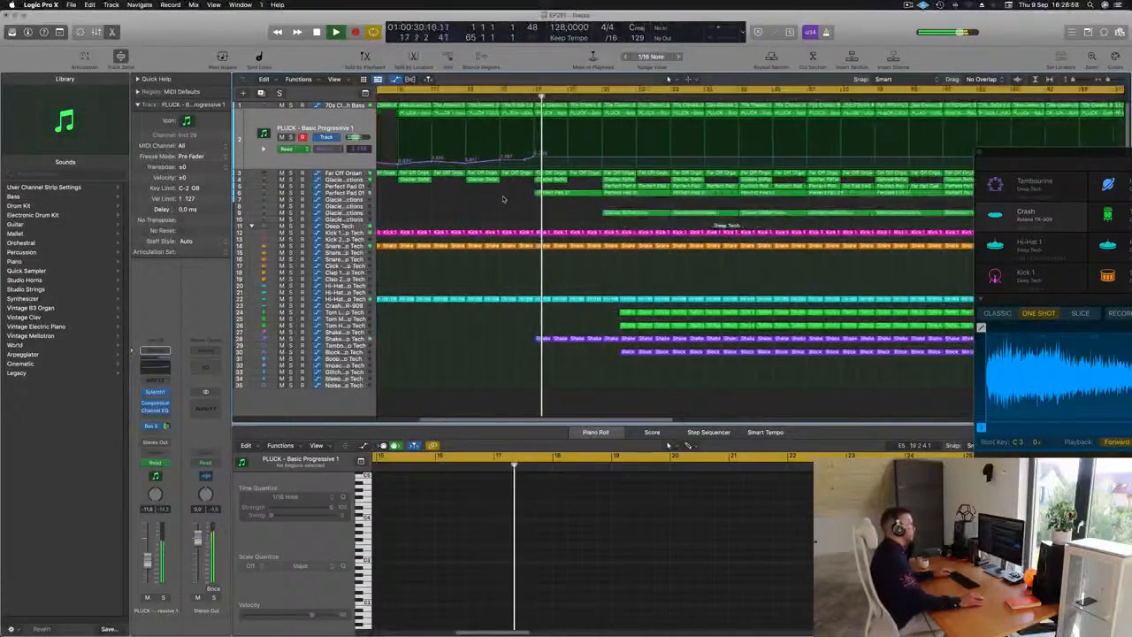
pyautogui.hscroll(-1, 504, 199)
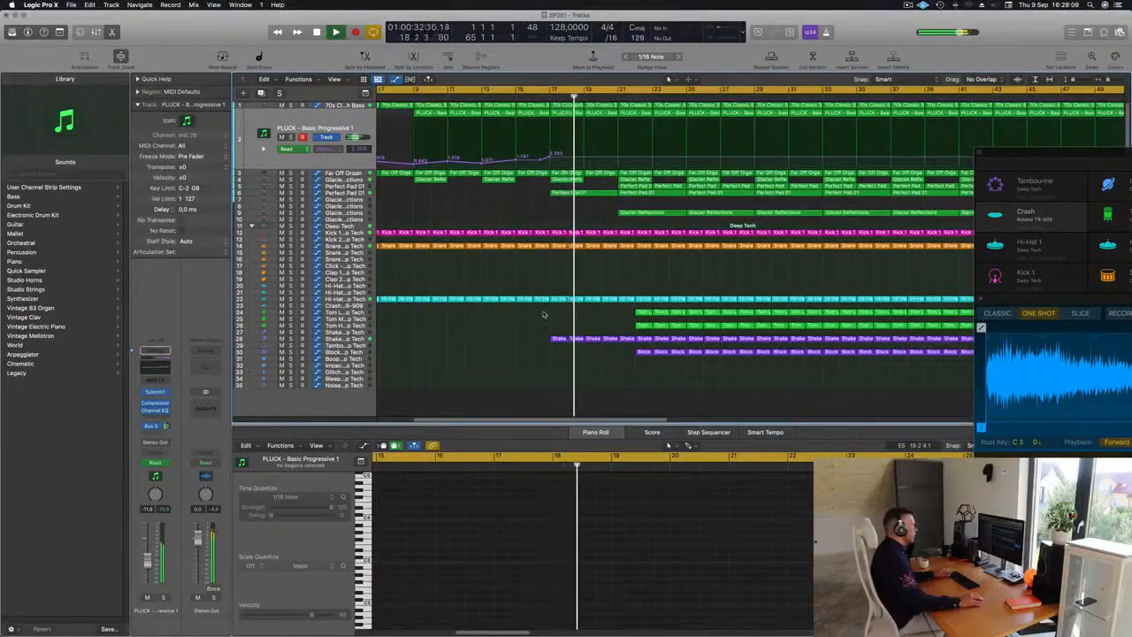
pyautogui.moveTo(544, 314); pyautogui.dragTo(546, 296)
pyautogui.moveTo(549, 143); pyautogui.dragTo(548, 104)
pyautogui.press('super+t')
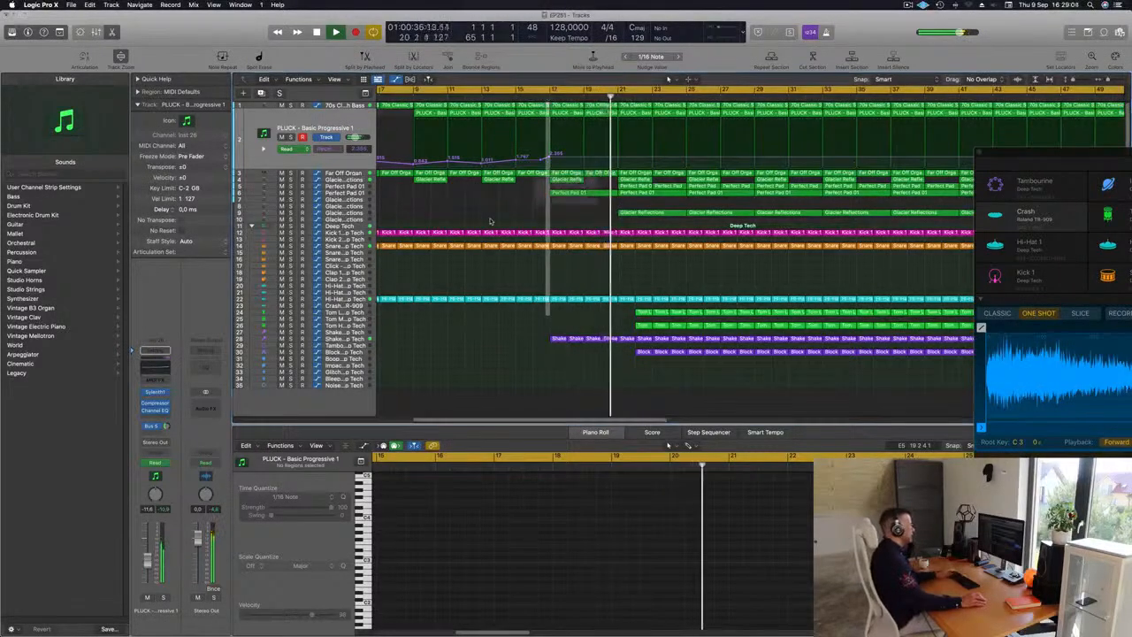
pyautogui.click(633, 219)
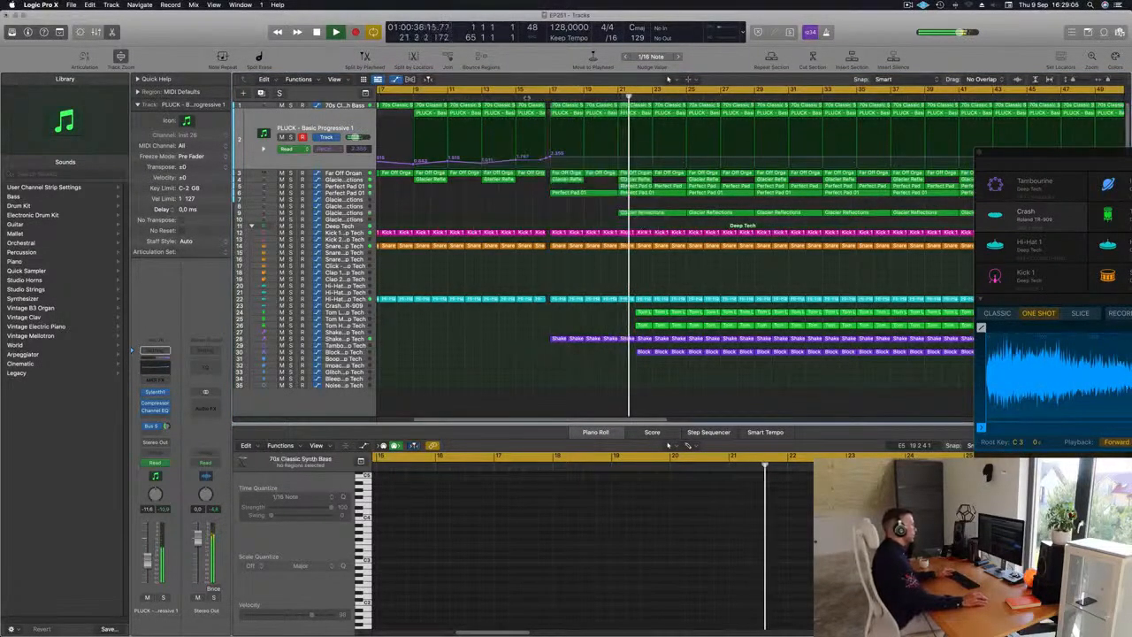
# Step: Delete the first Glacier Reflections region after bar 17
pyautogui.scroll(5, 522, 178)
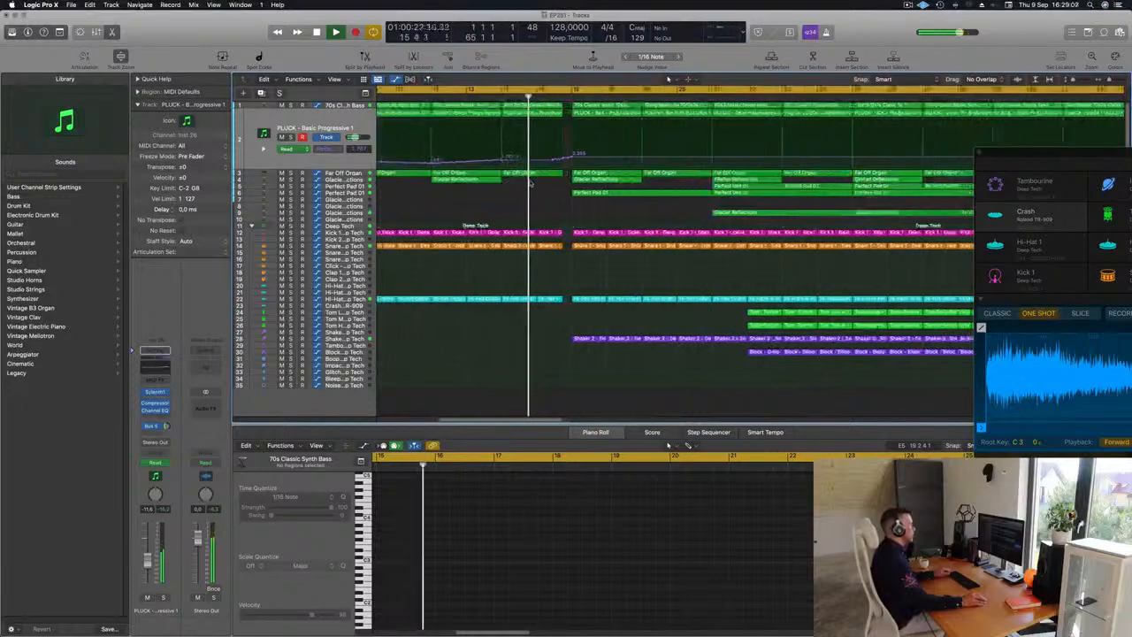
pyautogui.scroll(-3, 535, 198)
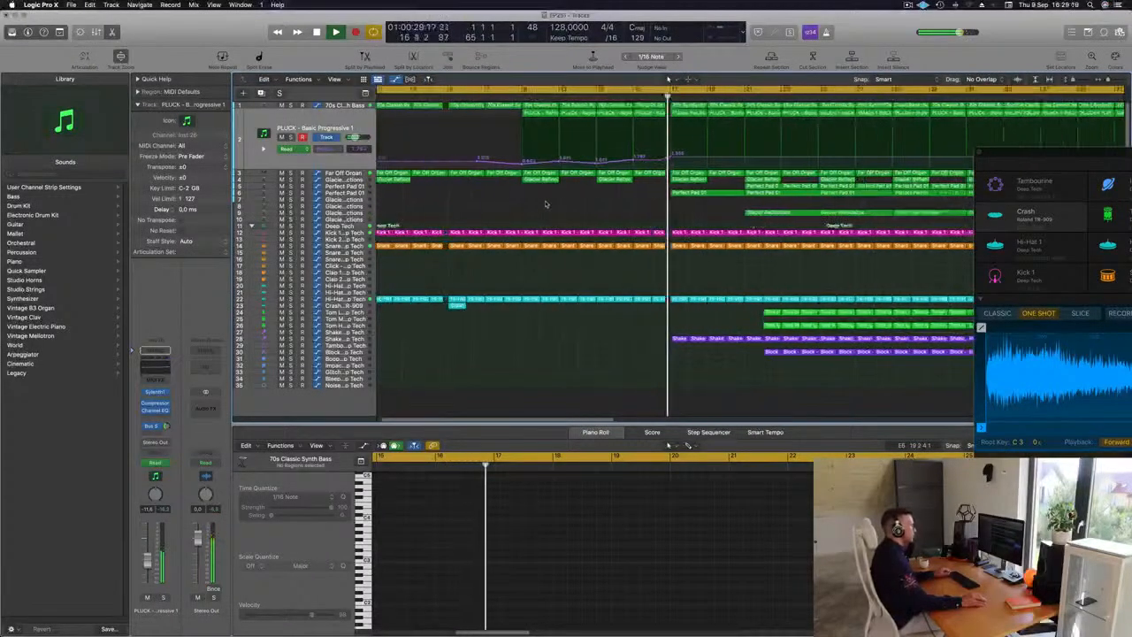
pyautogui.scroll(-3, 611, 207)
pyautogui.scroll(-5, 575, 211)
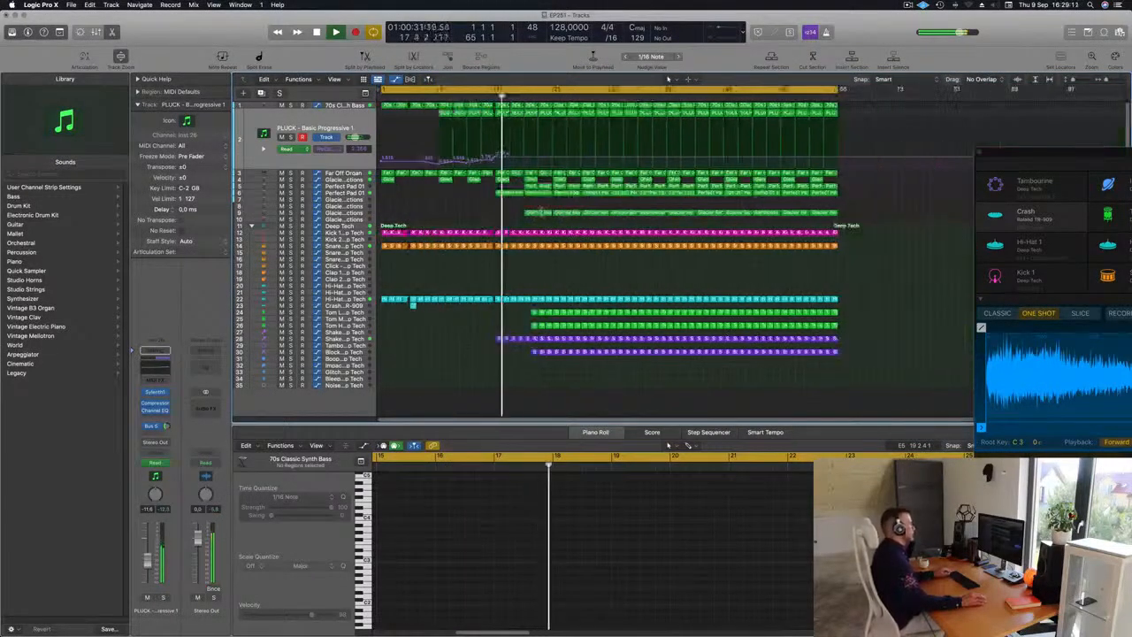
pyautogui.click(541, 213)
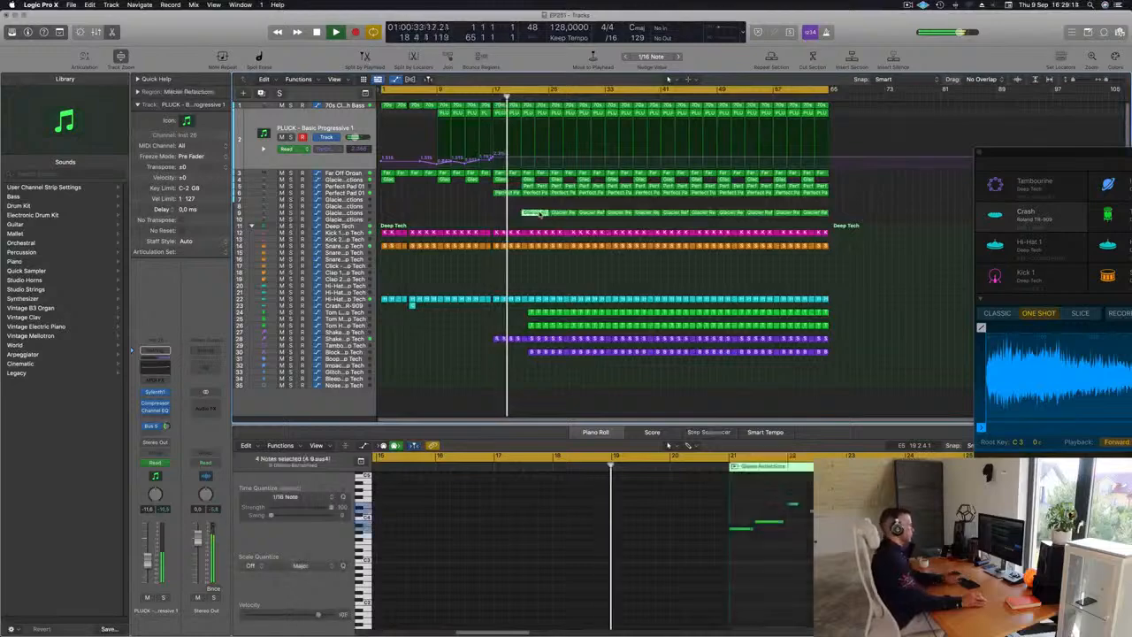
pyautogui.press('Delete')
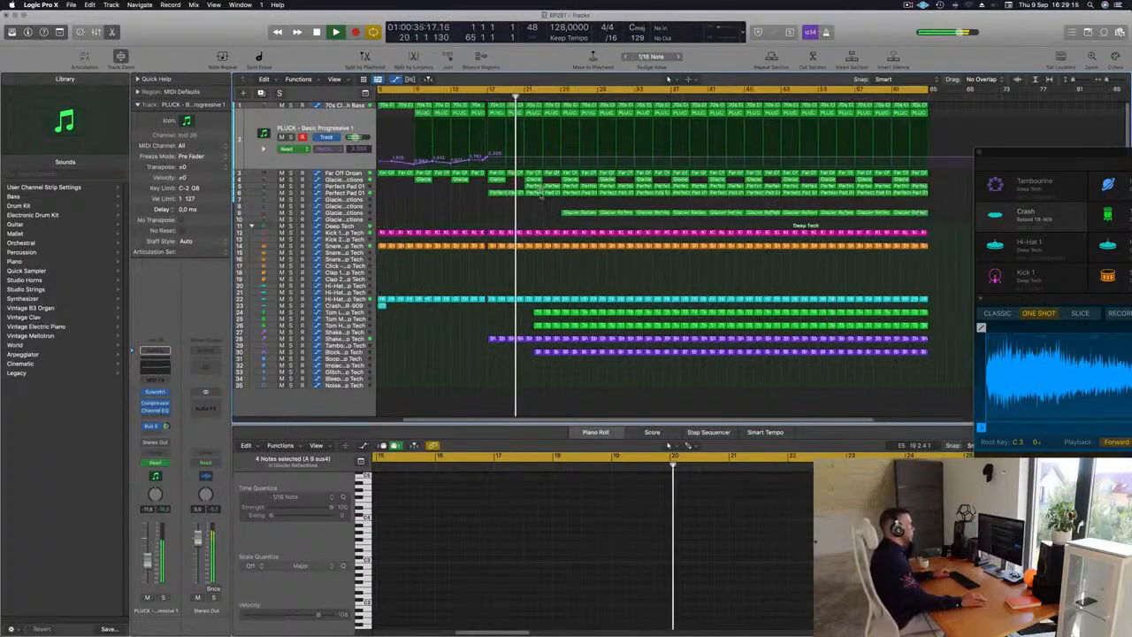
# Step: Delete the Perfect Pad and Glacier regions just after bar 17
pyautogui.scroll(1, 532, 218)
pyautogui.click(536, 186)
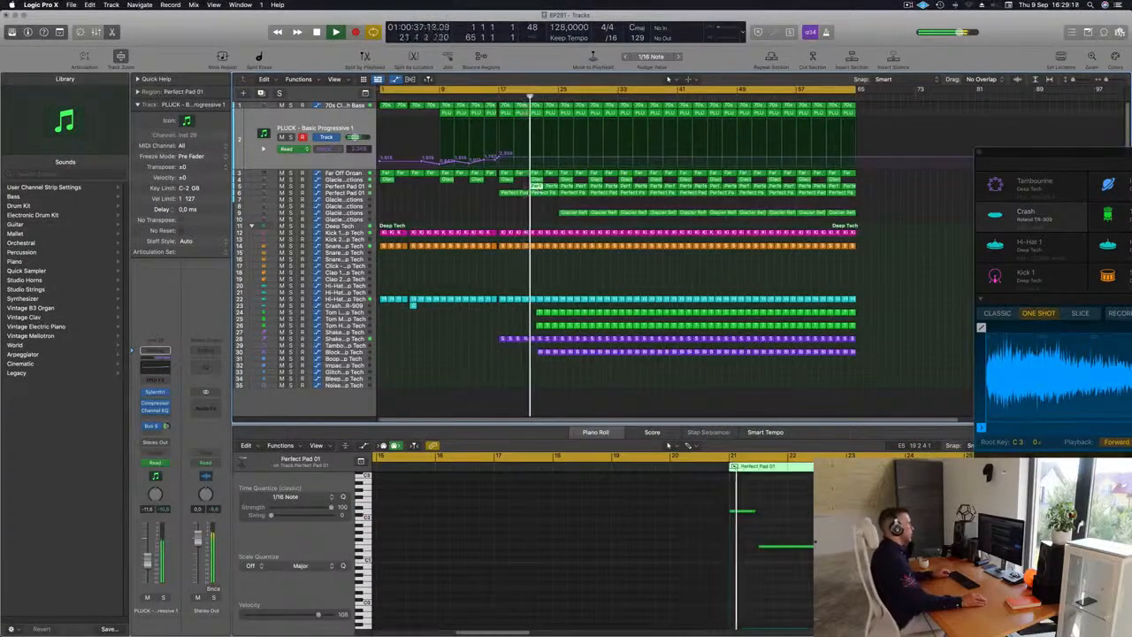
pyautogui.click(489, 96)
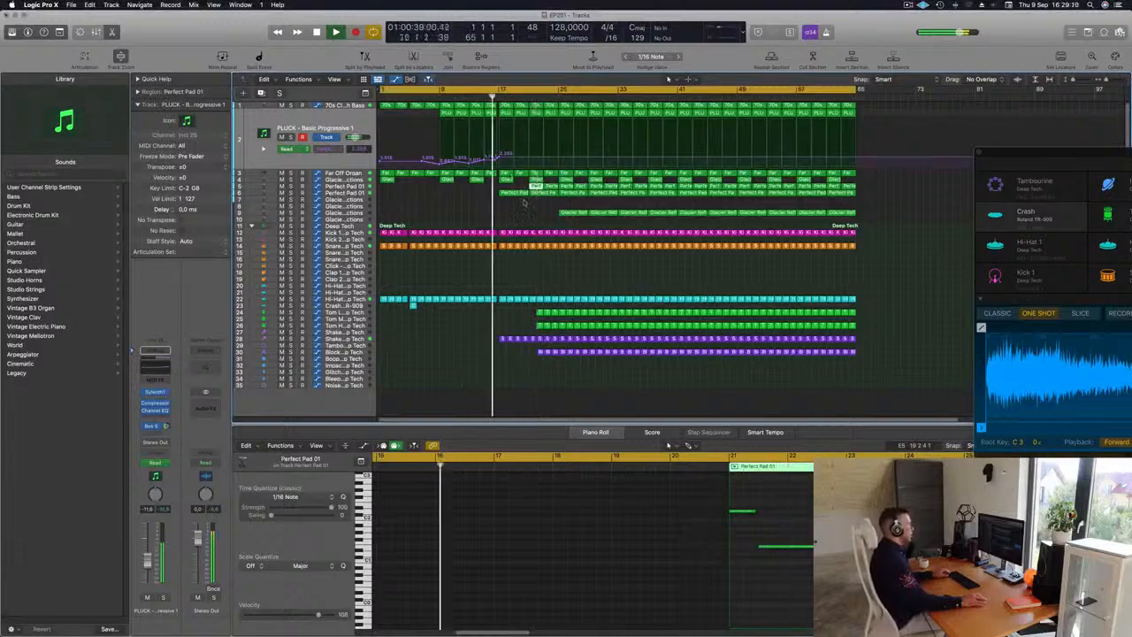
pyautogui.moveTo(538, 209); pyautogui.dragTo(555, 188)
pyautogui.press('Delete')
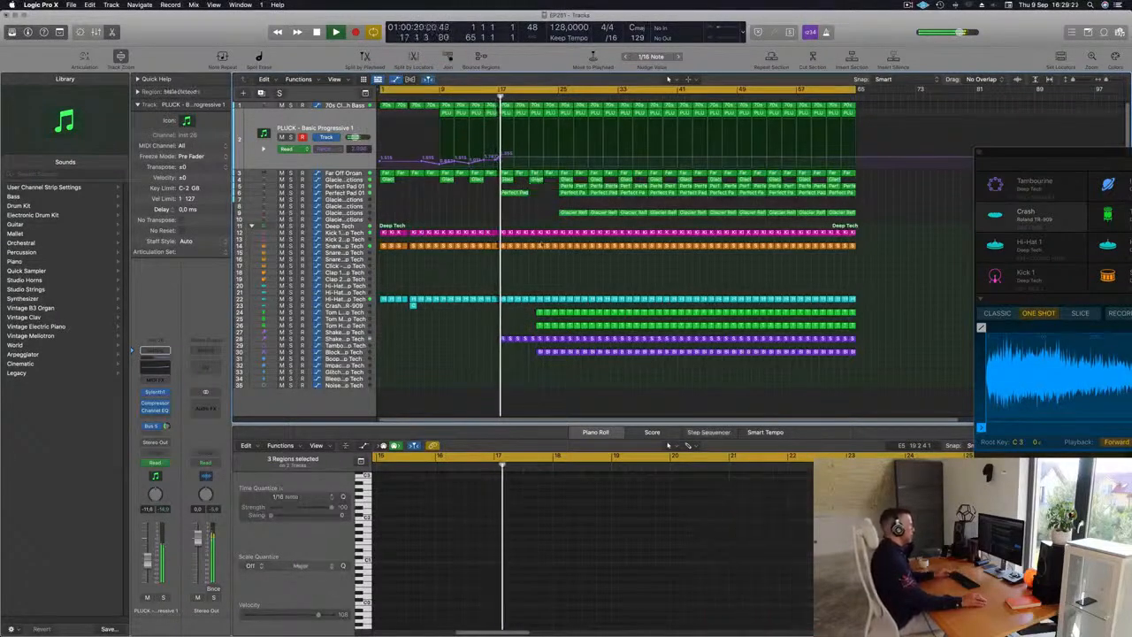
# Step: Delete the first tom and percussion regions around bar 21
pyautogui.scroll(5, 628, 283)
pyautogui.scroll(-4, 628, 282)
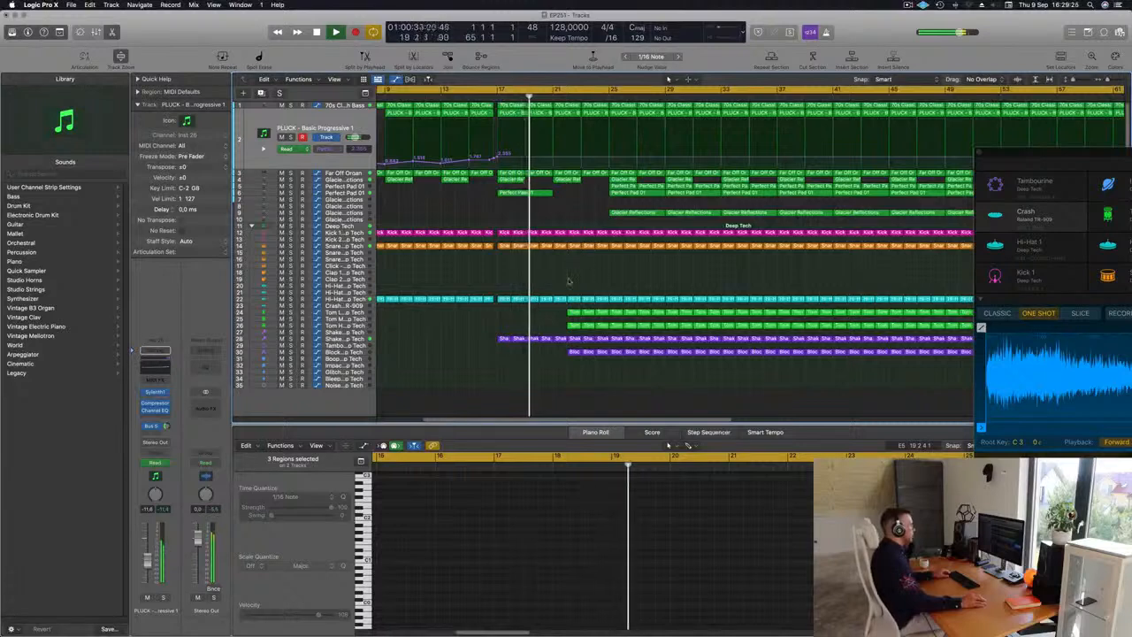
pyautogui.moveTo(562, 308); pyautogui.dragTo(572, 328)
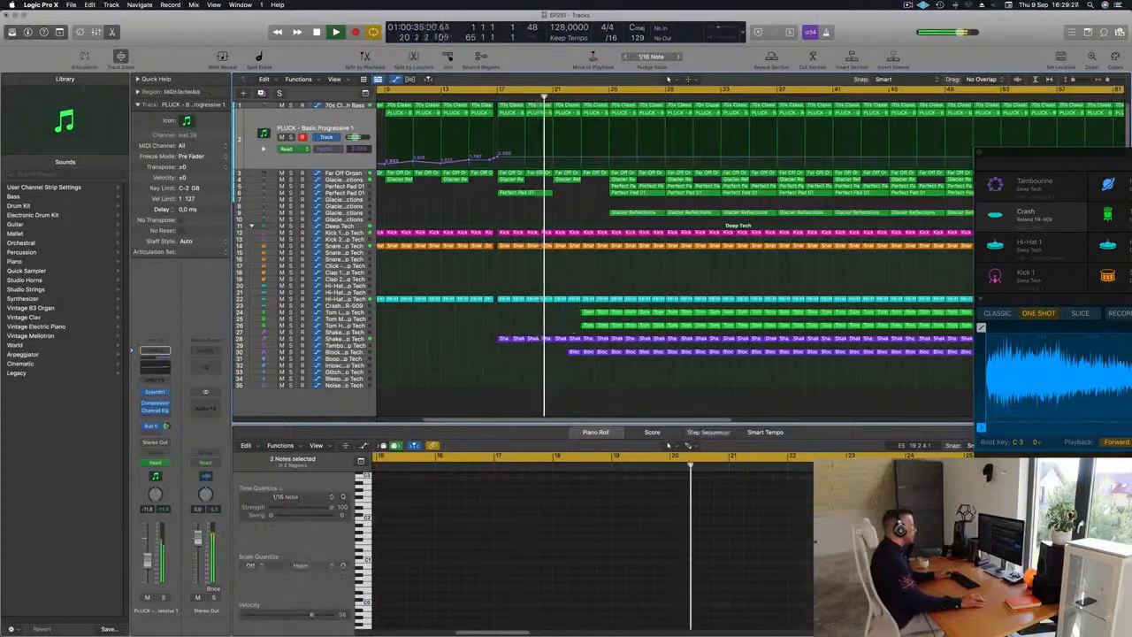
pyautogui.press('Delete')
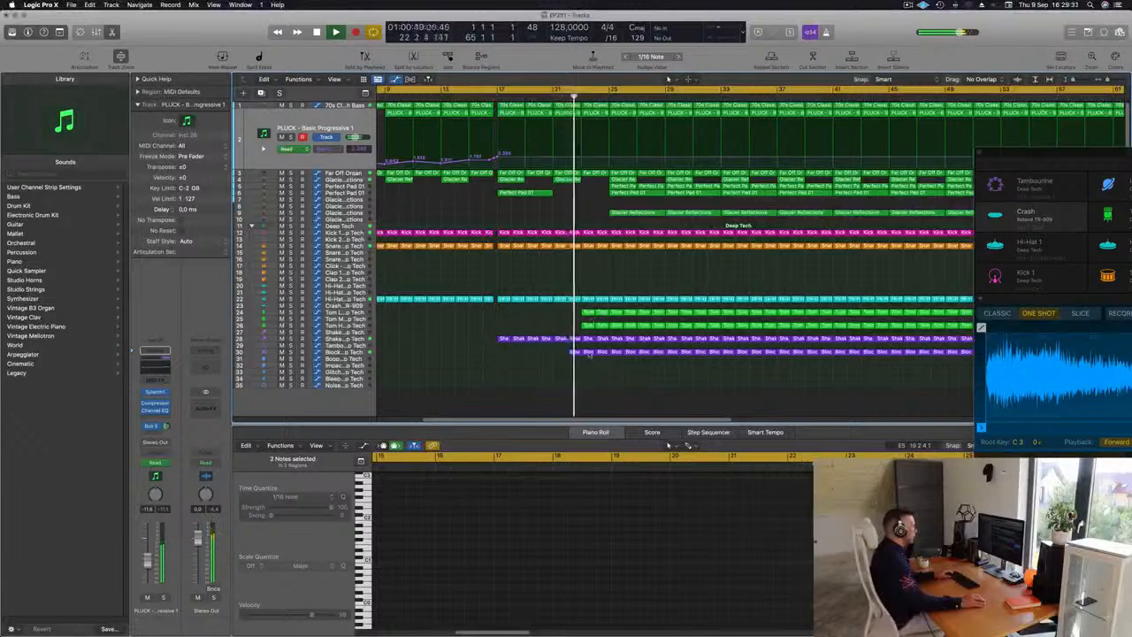
# Step: Delete the first Block region on the Block - Deep Tech track
pyautogui.keyDown('shift'); pyautogui.click(541, 368); pyautogui.keyUp('shift')
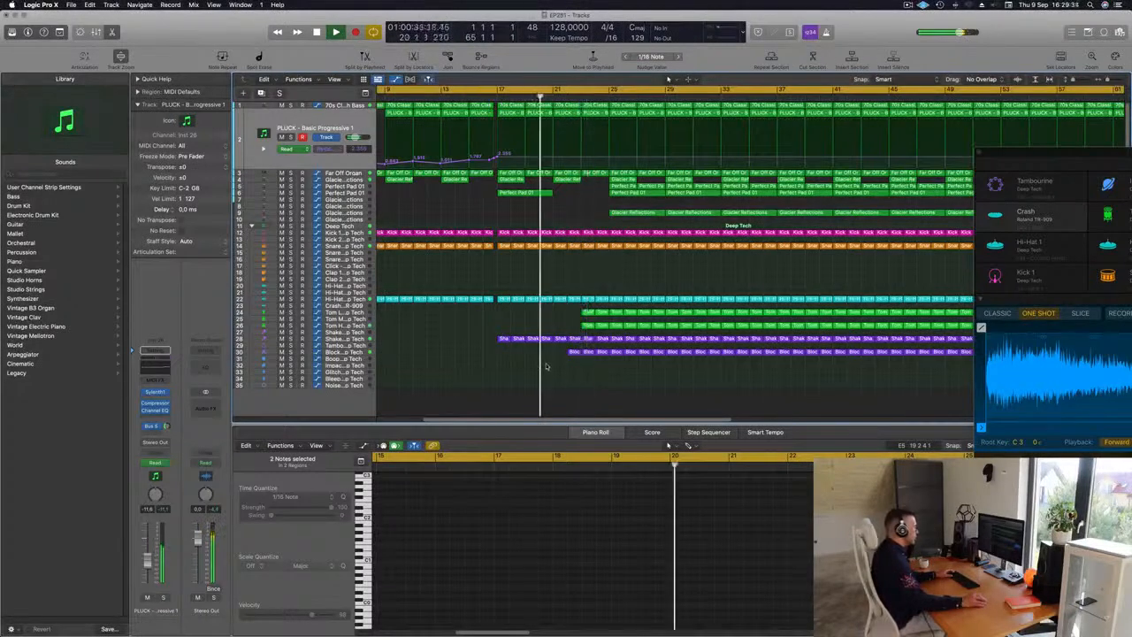
pyautogui.click(571, 352)
pyautogui.press('Delete')
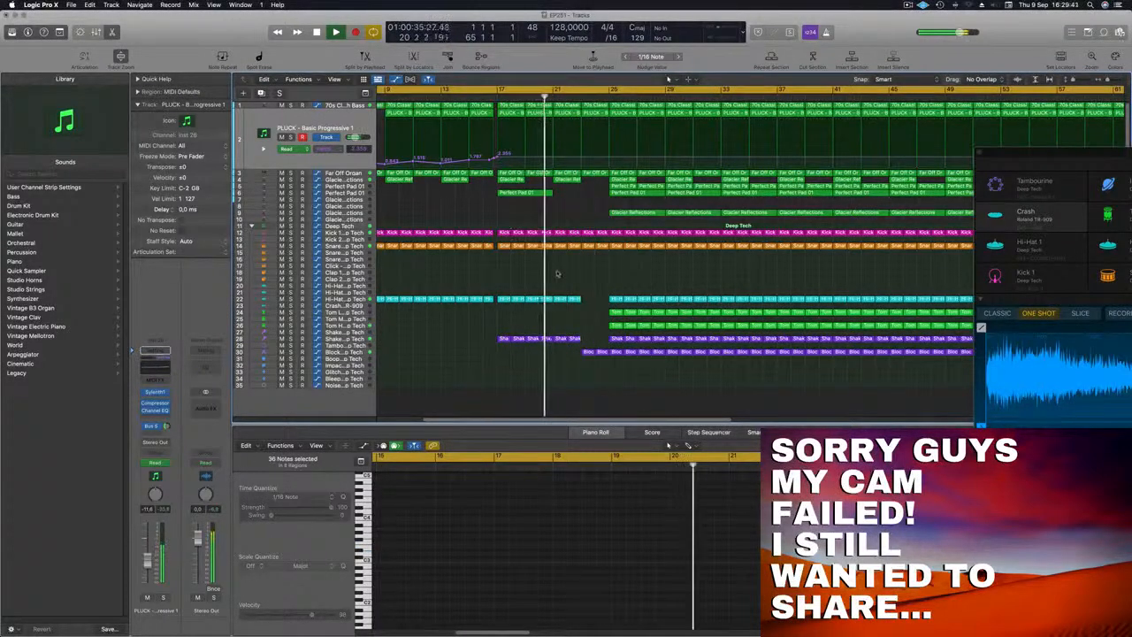
# Step: Play back and review the arrangement around the bar 17 transition
pyautogui.scroll(-2, 573, 270)
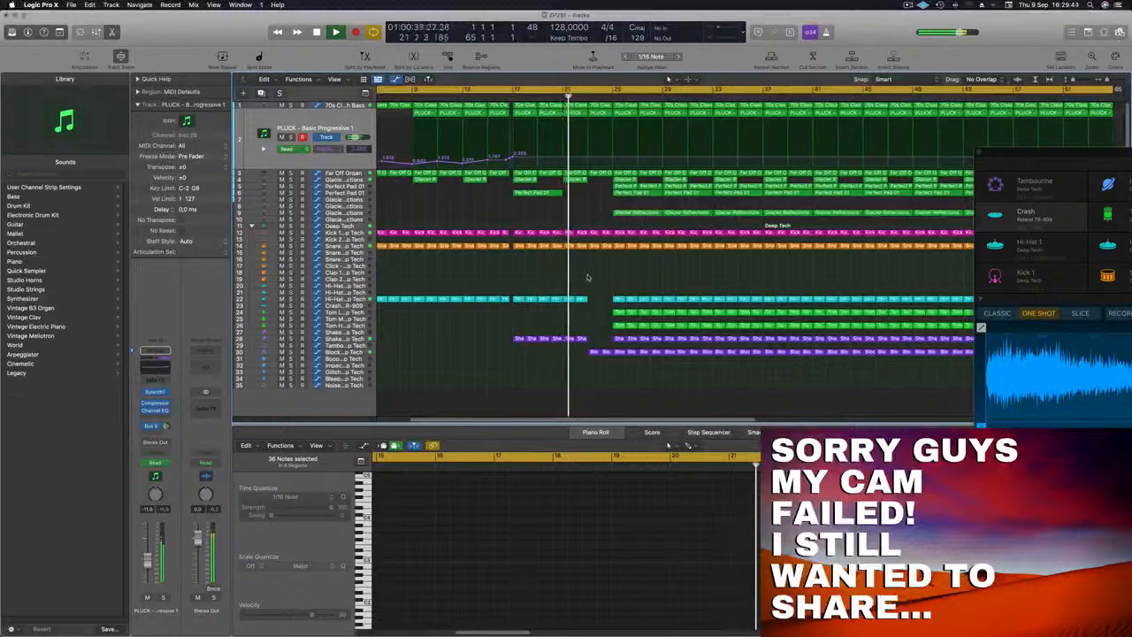
pyautogui.scroll(1, 619, 284)
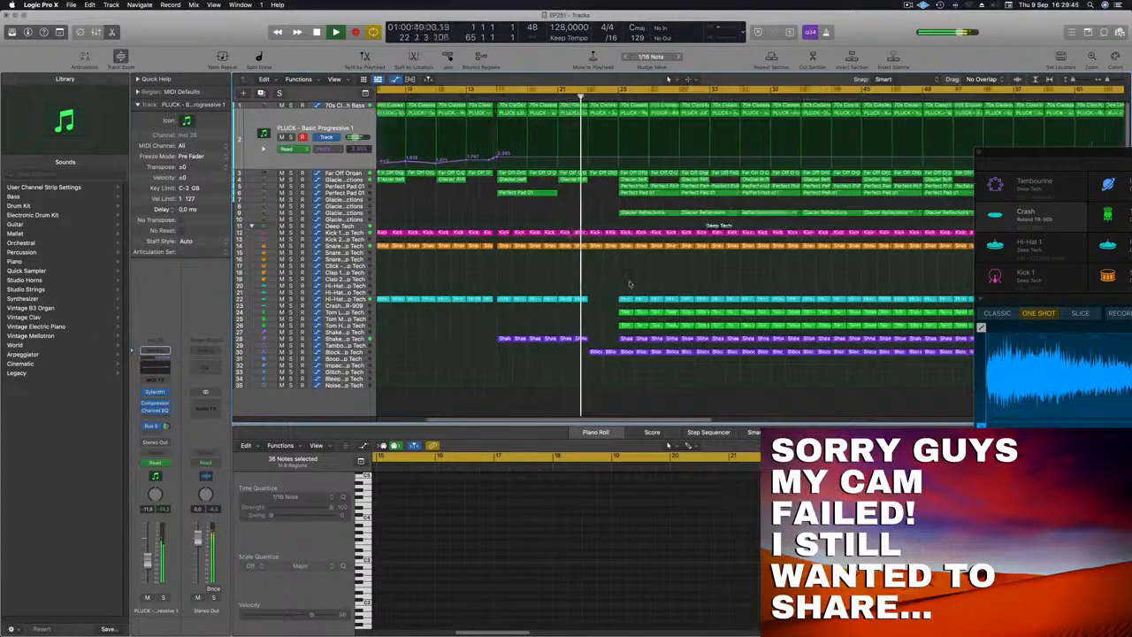
pyautogui.scroll(-2, 630, 283)
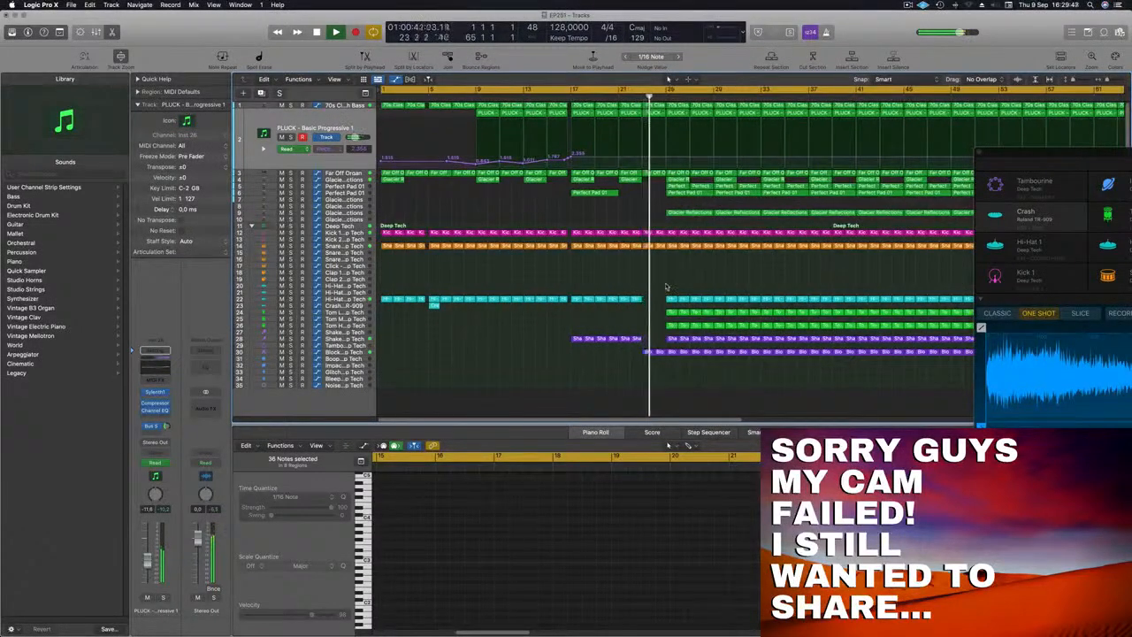
pyautogui.press(',')
pyautogui.press(',')
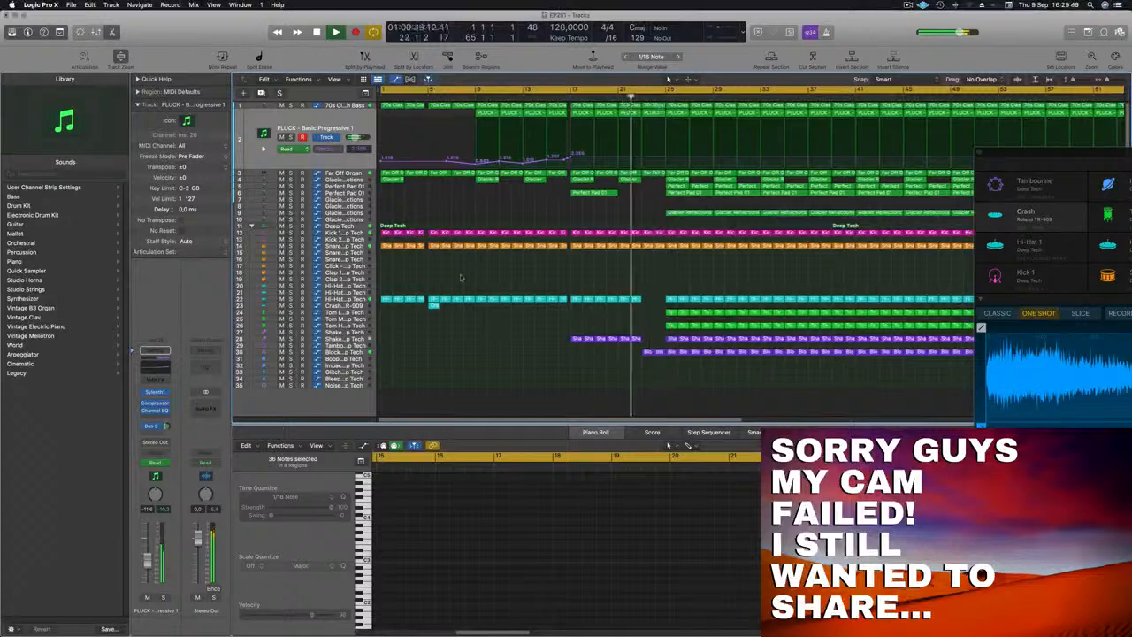
pyautogui.click(357, 353)
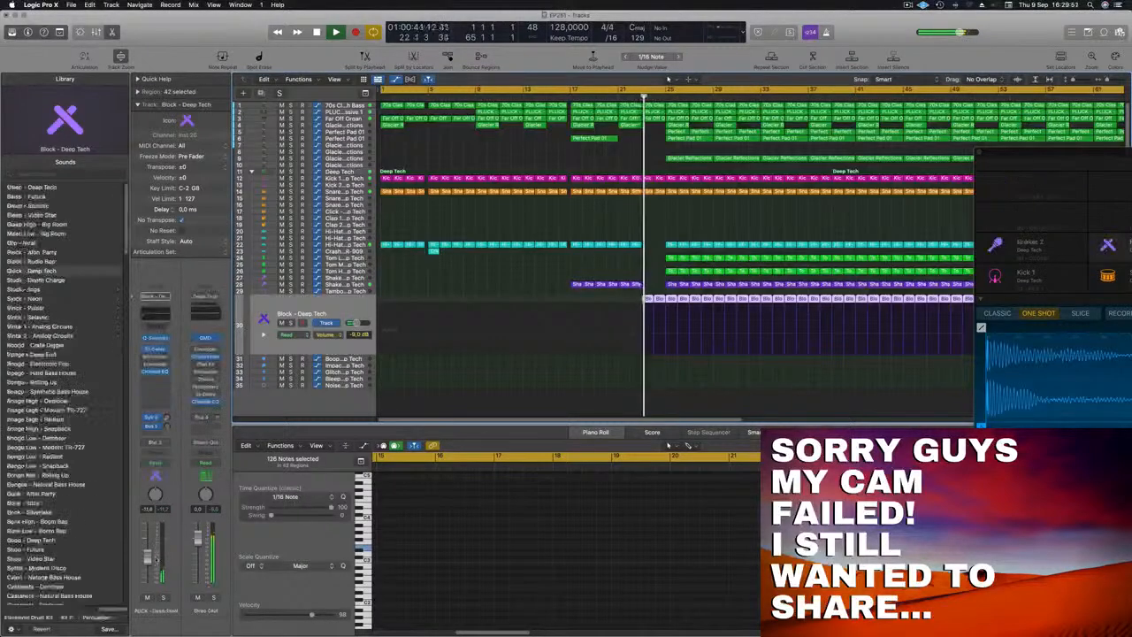
pyautogui.press('super+Left')
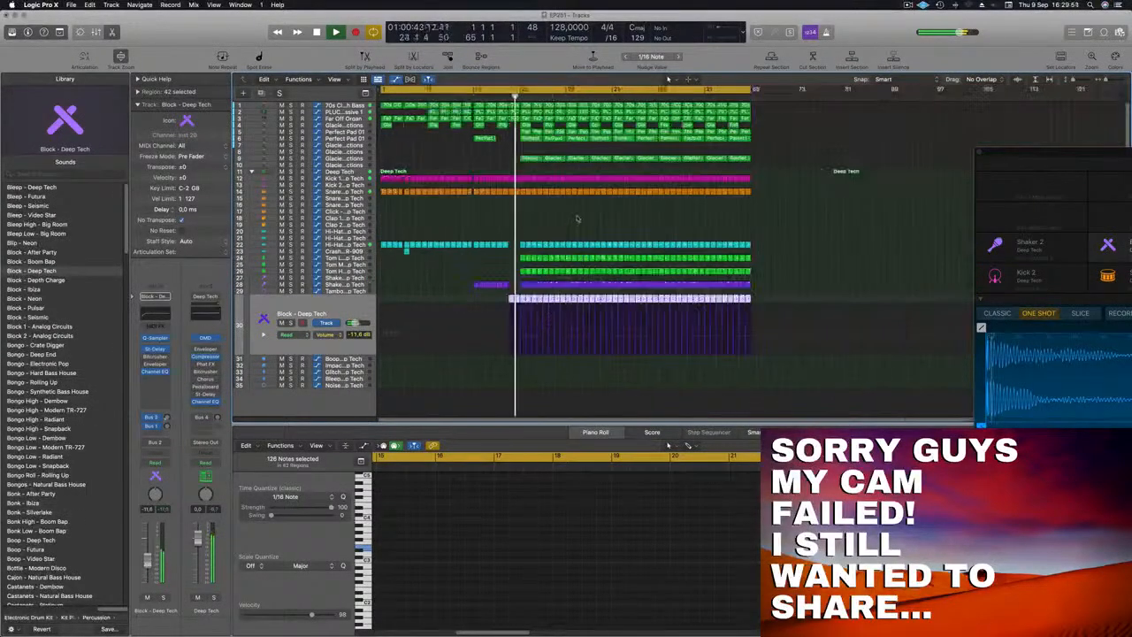
pyautogui.click(482, 98)
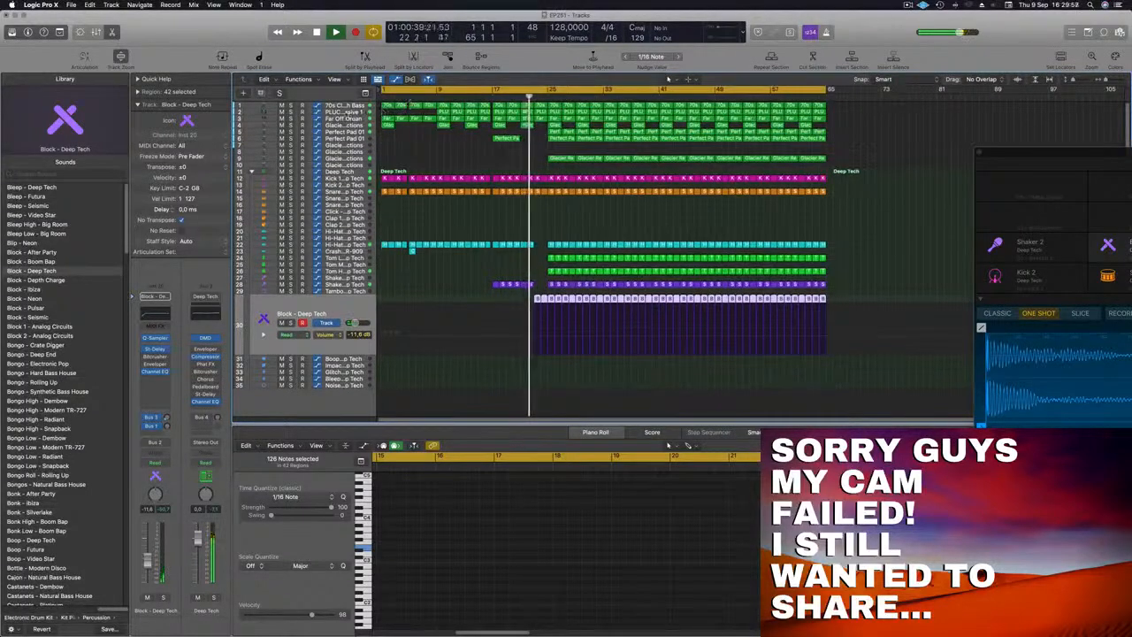
# Step: Adjust a point on the PLUCK track's filter cutoff automation after bar 17
pyautogui.click(345, 113)
pyautogui.click(534, 156)
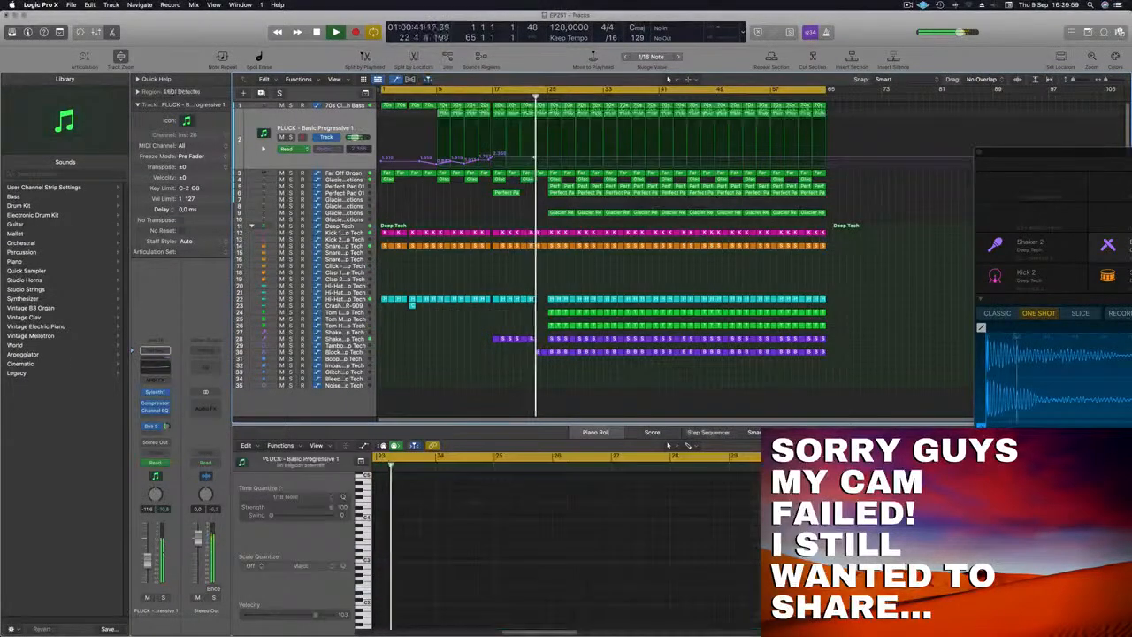
pyautogui.moveTo(534, 158); pyautogui.dragTo(560, 155)
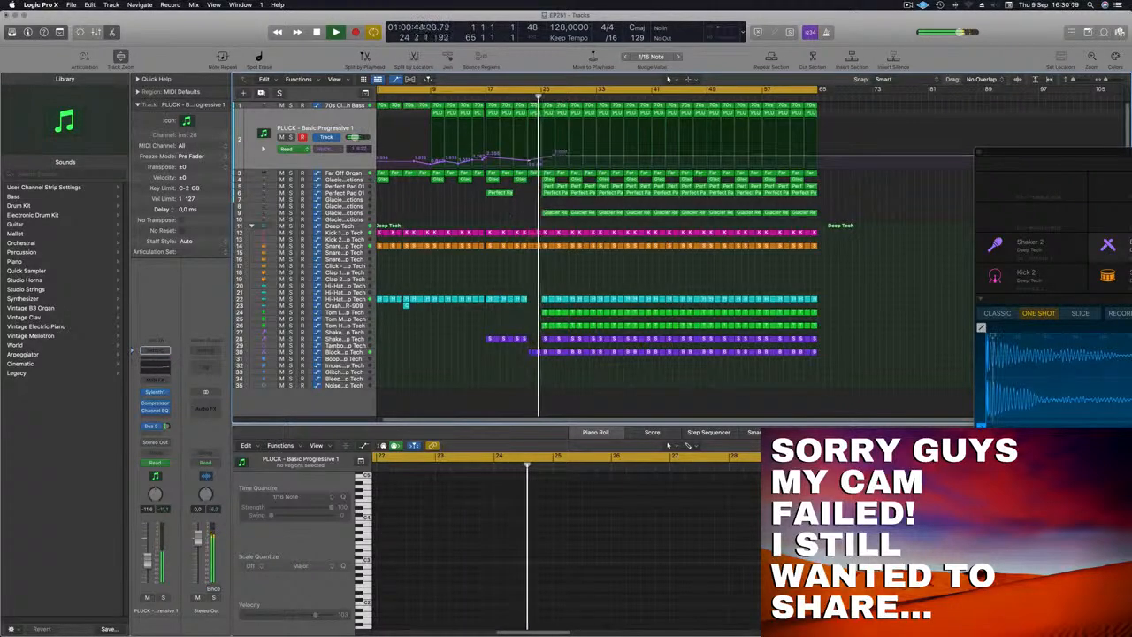
pyautogui.scroll(3, 513, 212)
pyautogui.scroll(-4, 530, 216)
pyautogui.scroll(2, 535, 216)
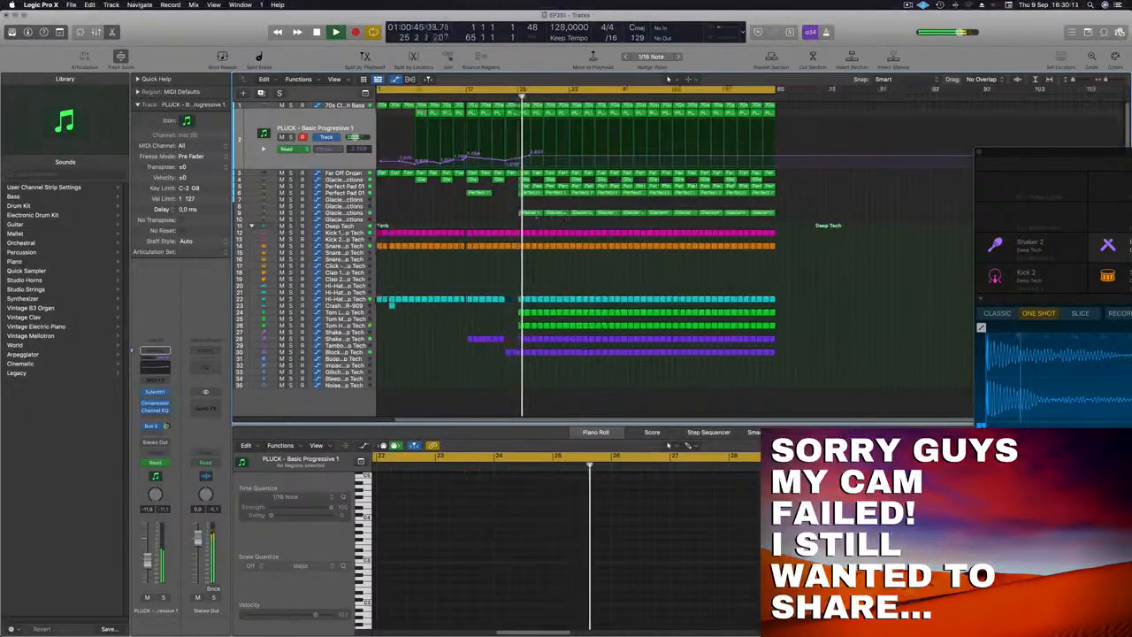
pyautogui.scroll(-1, 536, 212)
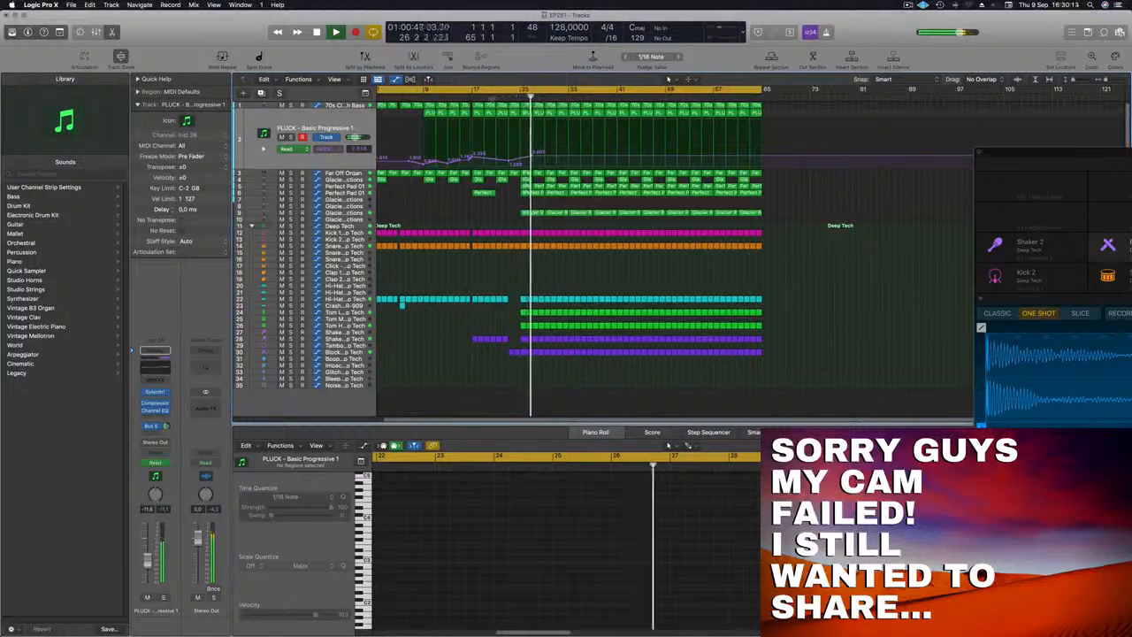
# Step: Select and delete the first Glacier Reflections and pad regions at bar 25
pyautogui.click(494, 96)
pyautogui.click(536, 213)
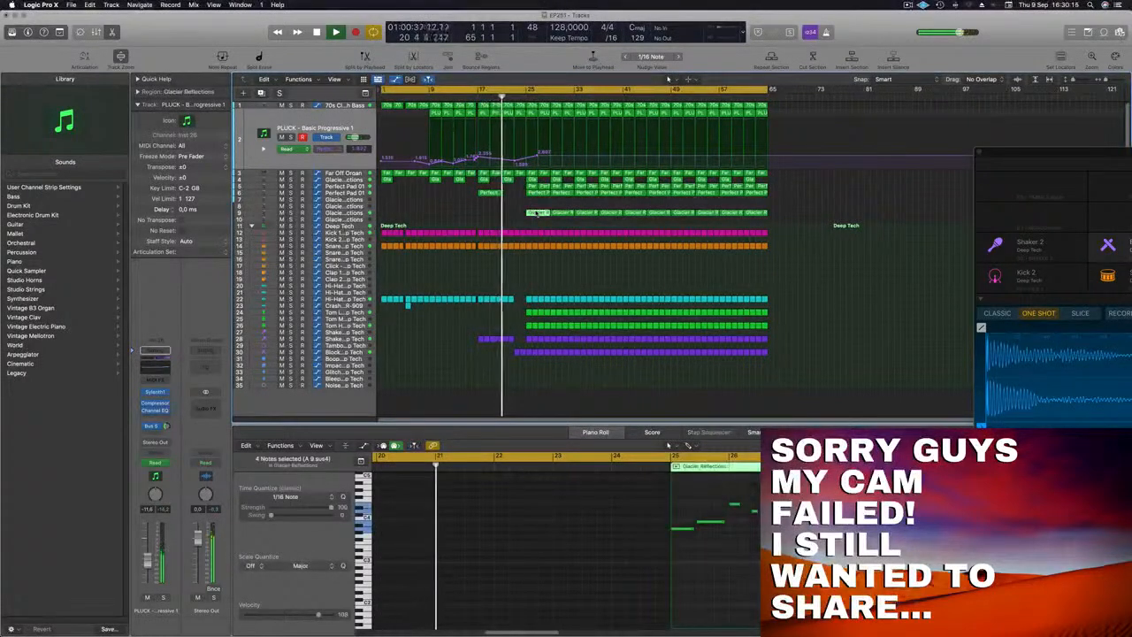
pyautogui.moveTo(532, 204); pyautogui.dragTo(543, 180)
pyautogui.press('Delete')
# Step: Delete the first drum and percussion regions just after bar 25 across the lower tracks
pyautogui.press('space')
pyautogui.press('space')
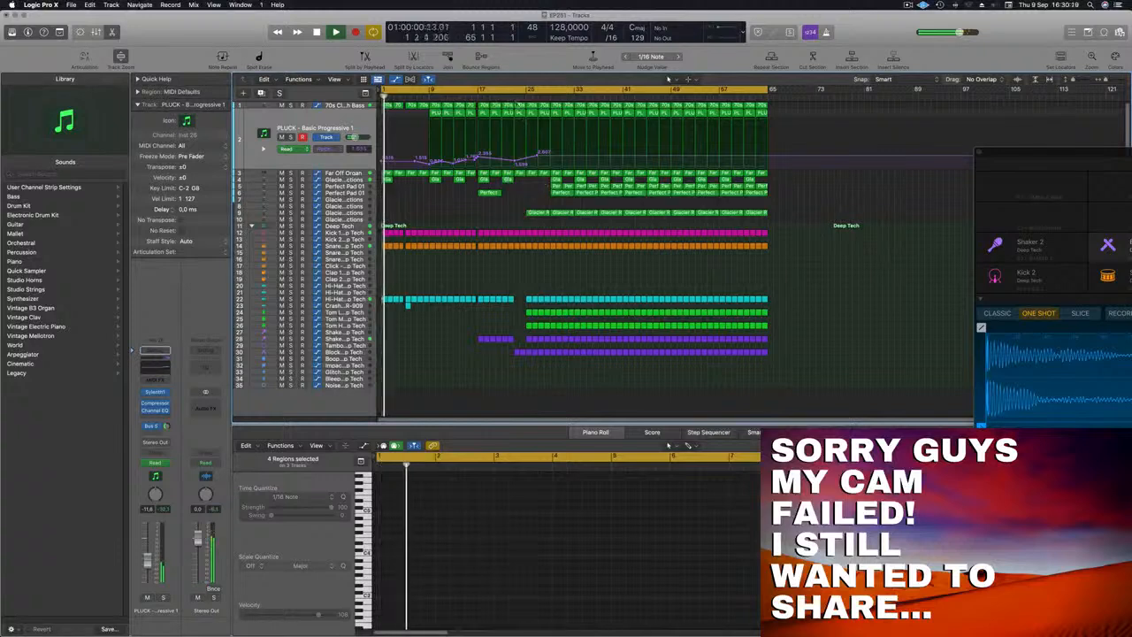
pyautogui.click(515, 95)
pyautogui.scroll(2, 537, 197)
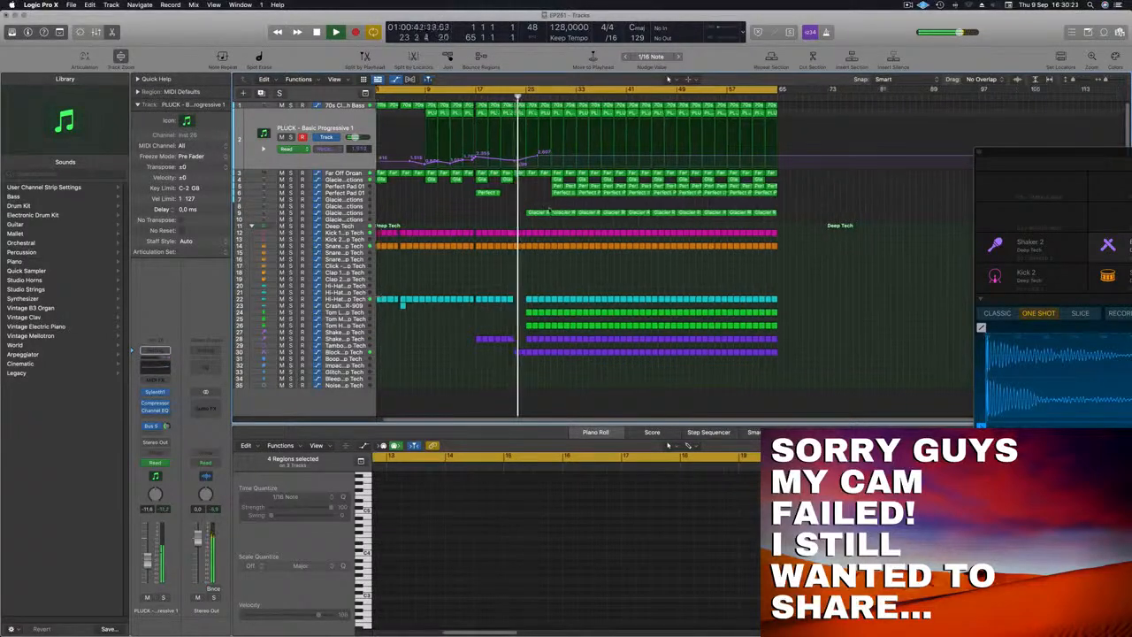
pyautogui.moveTo(528, 241); pyautogui.dragTo(549, 375)
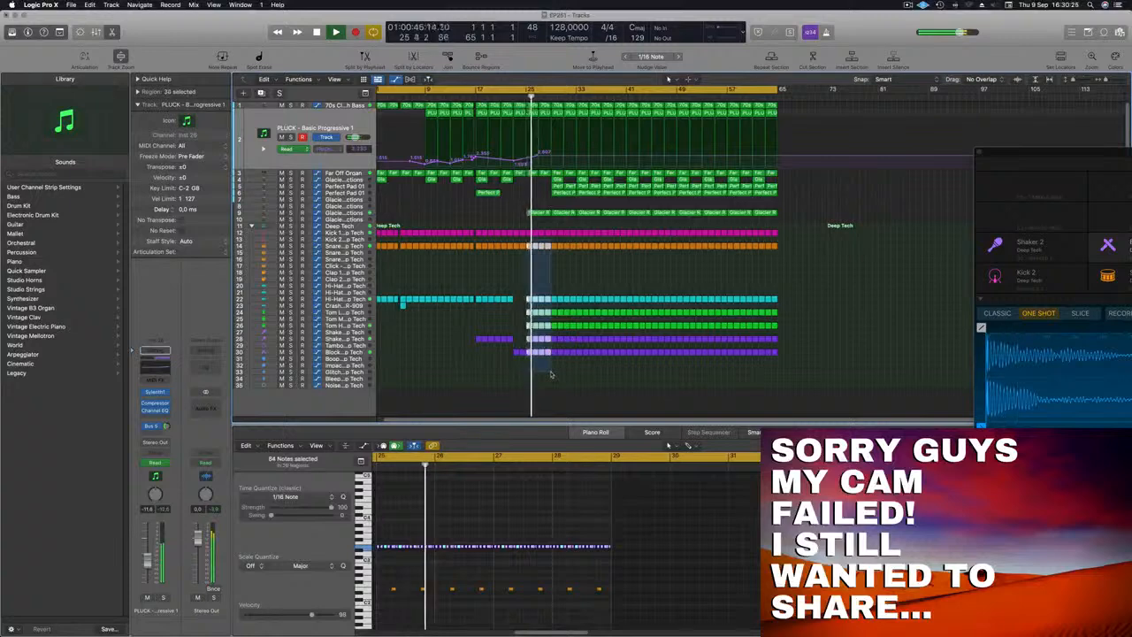
pyautogui.press('Delete')
# Step: Adjust a point on the PLUCK track's filter cutoff automation near bar 25
pyautogui.click(515, 98)
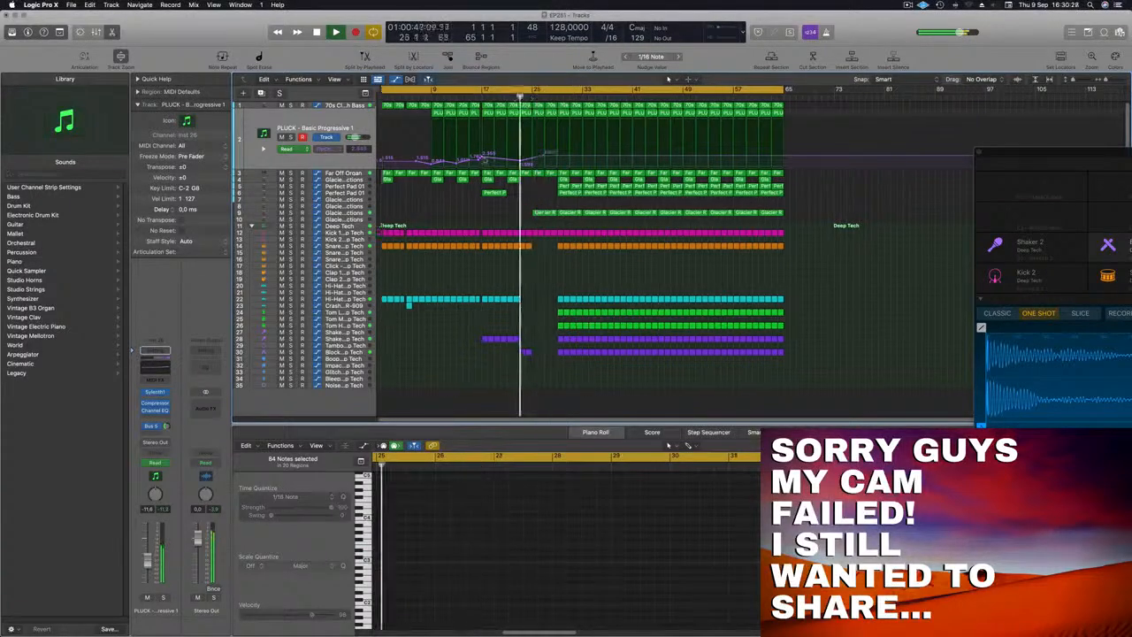
pyautogui.scroll(3, 506, 187)
pyautogui.scroll(-3, 504, 189)
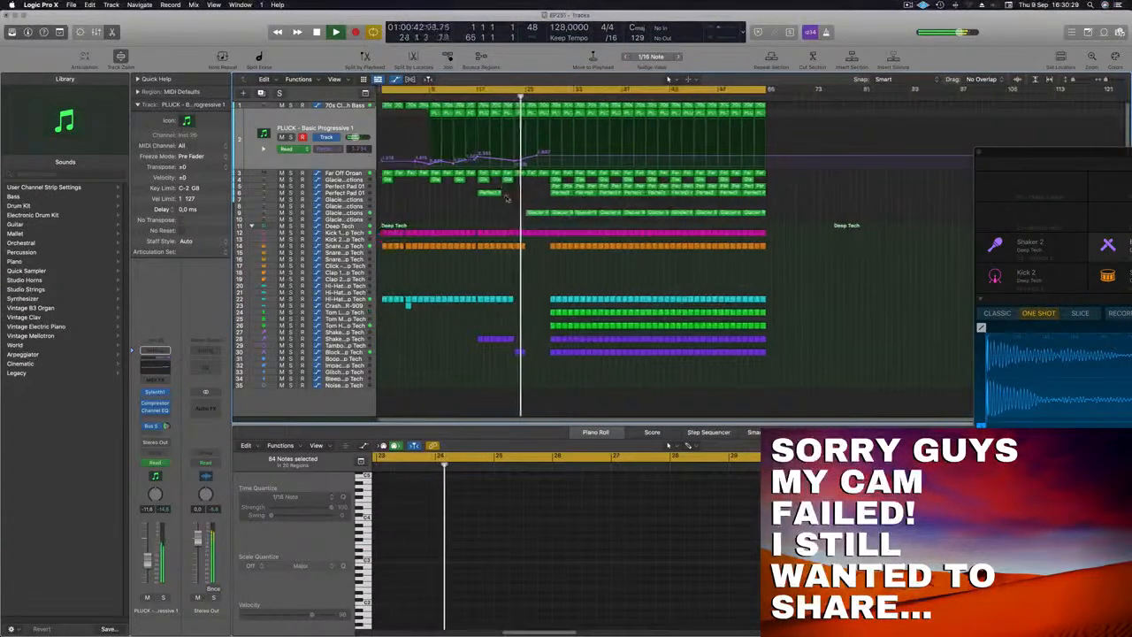
pyautogui.scroll(3, 506, 193)
pyautogui.scroll(-3, 518, 214)
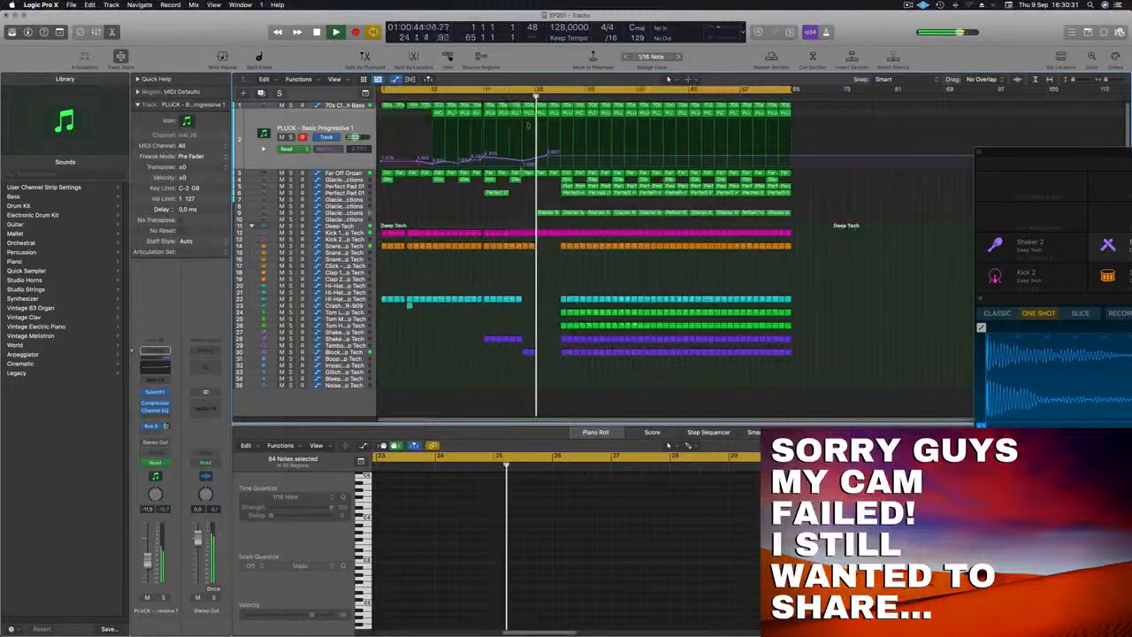
pyautogui.moveTo(546, 155); pyautogui.dragTo(542, 162)
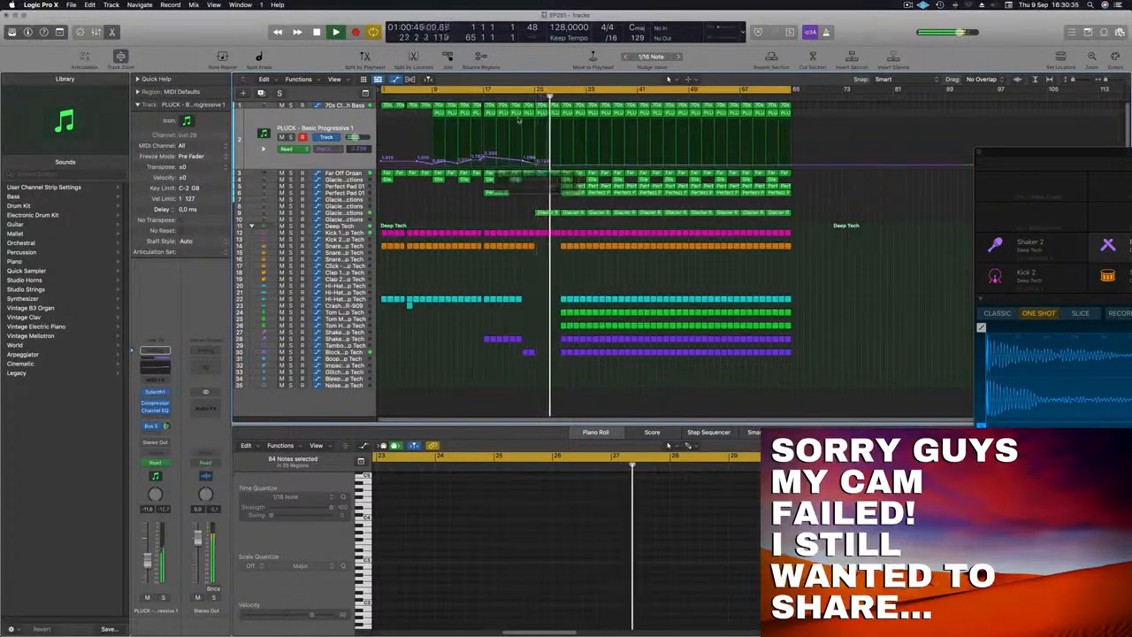
# Step: Delete the first Glacier Reflections region after bar 25
pyautogui.click(545, 213)
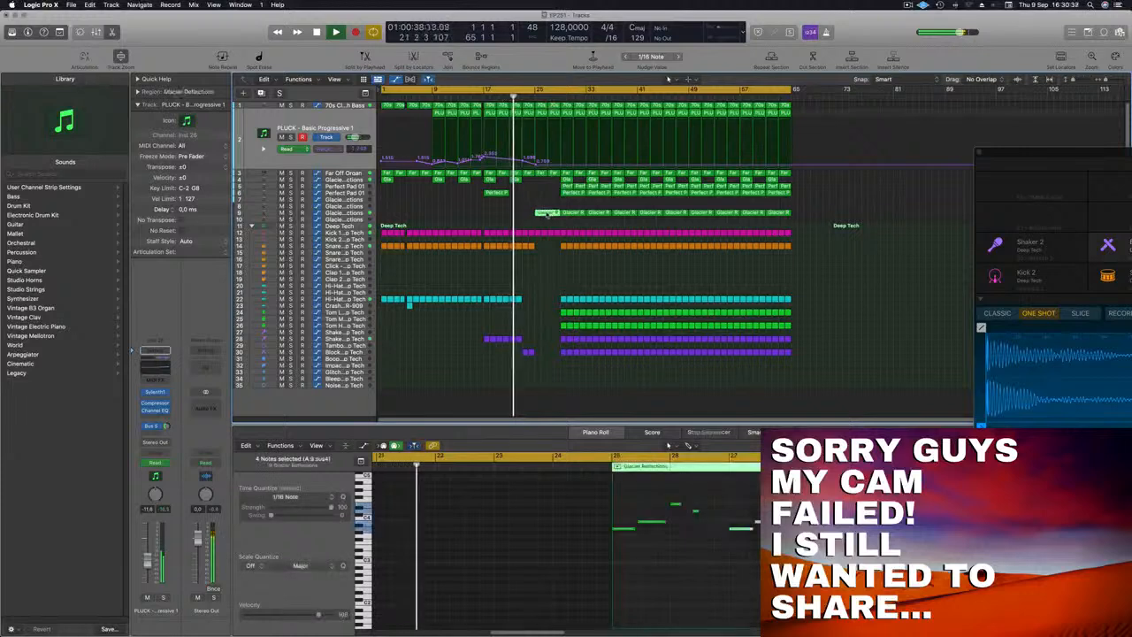
pyautogui.press('Delete')
# Step: Select and review the Perfect Pad regions around bar 25
pyautogui.moveTo(574, 195); pyautogui.dragTo(531, 203)
pyautogui.scroll(-2, 530, 208)
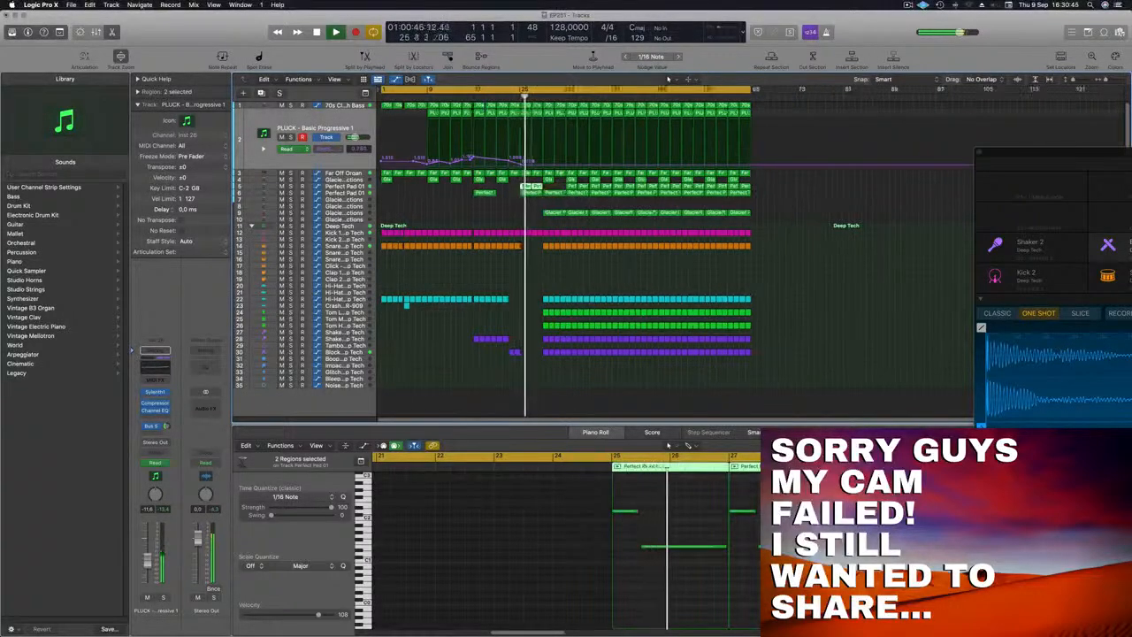
pyautogui.scroll(5, 530, 209)
pyautogui.scroll(-4, 529, 209)
pyautogui.scroll(3, 555, 117)
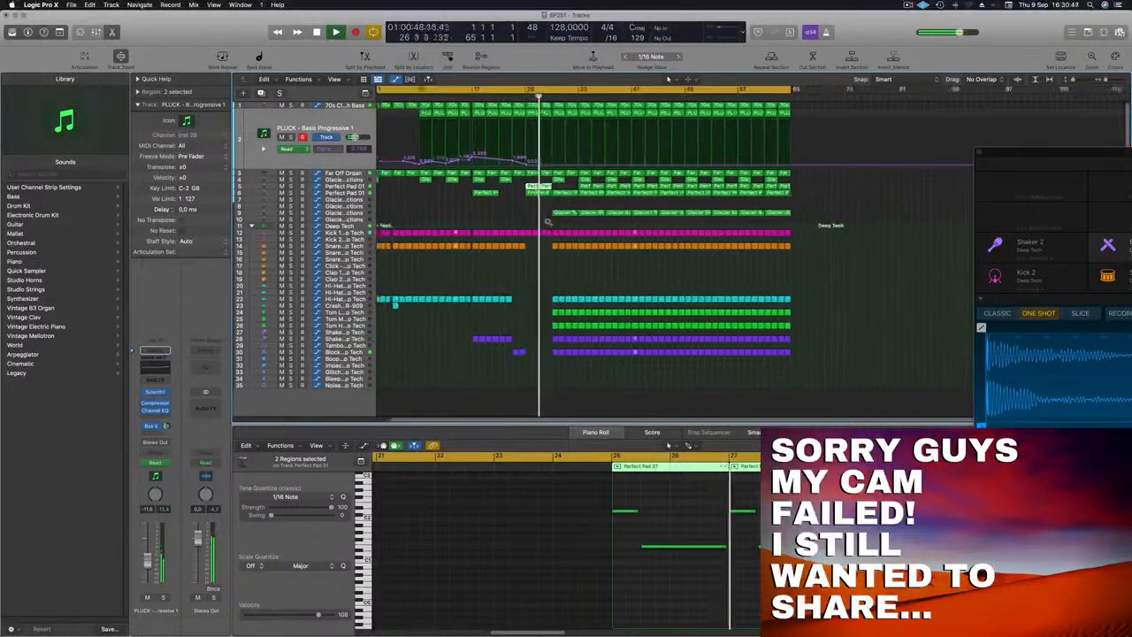
pyautogui.click(516, 97)
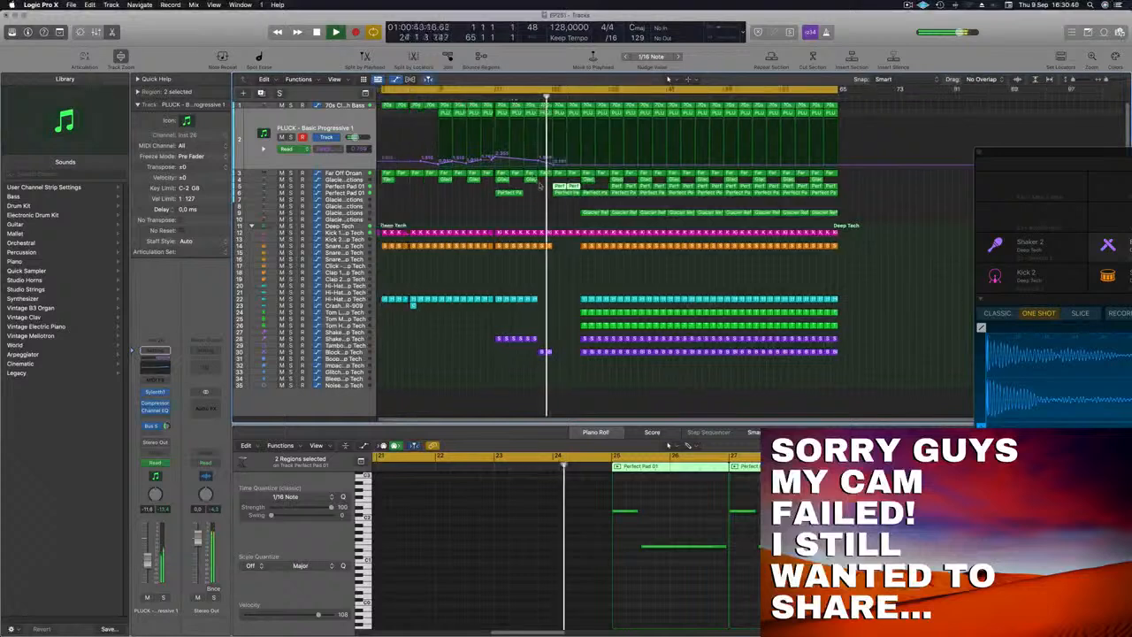
pyautogui.click(573, 193)
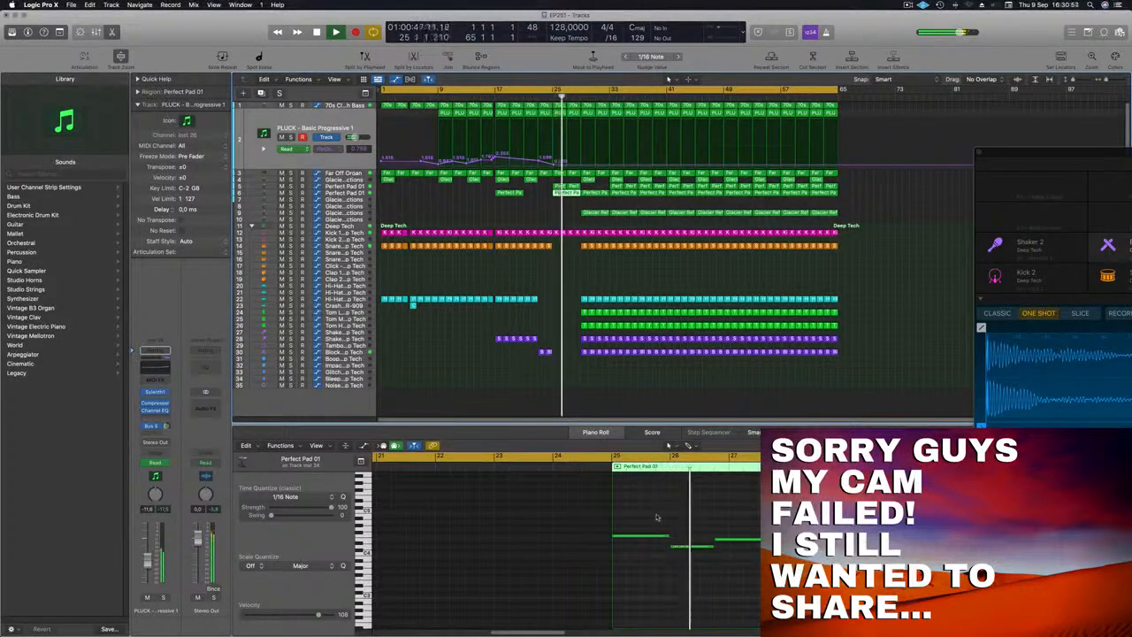
pyautogui.hscroll(-3, 659, 518)
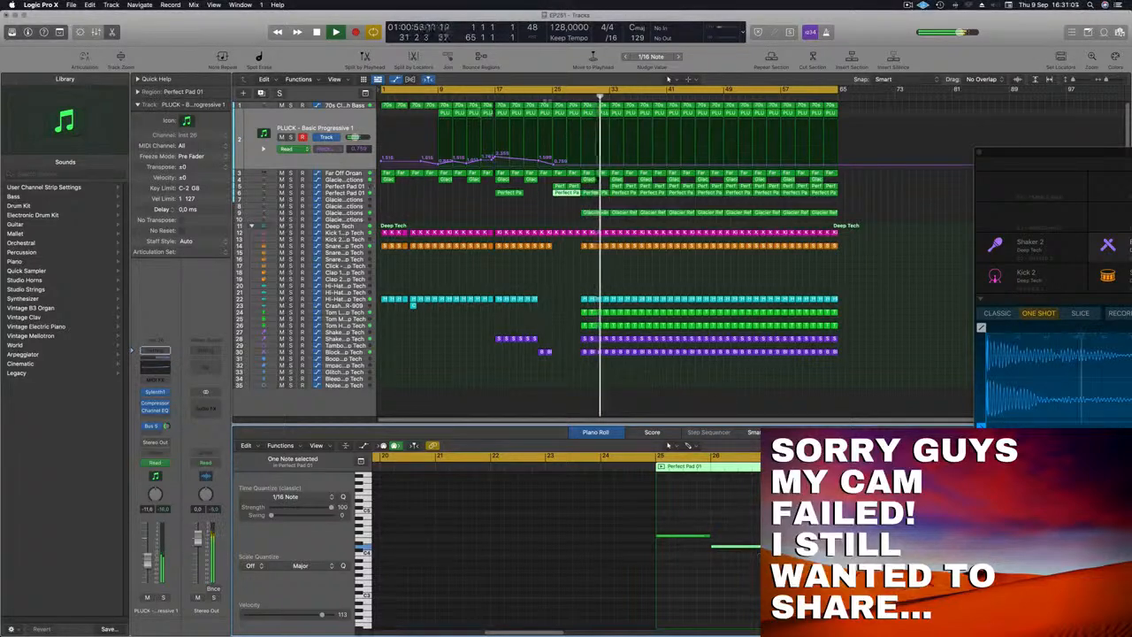
pyautogui.click(545, 99)
pyautogui.click(496, 207)
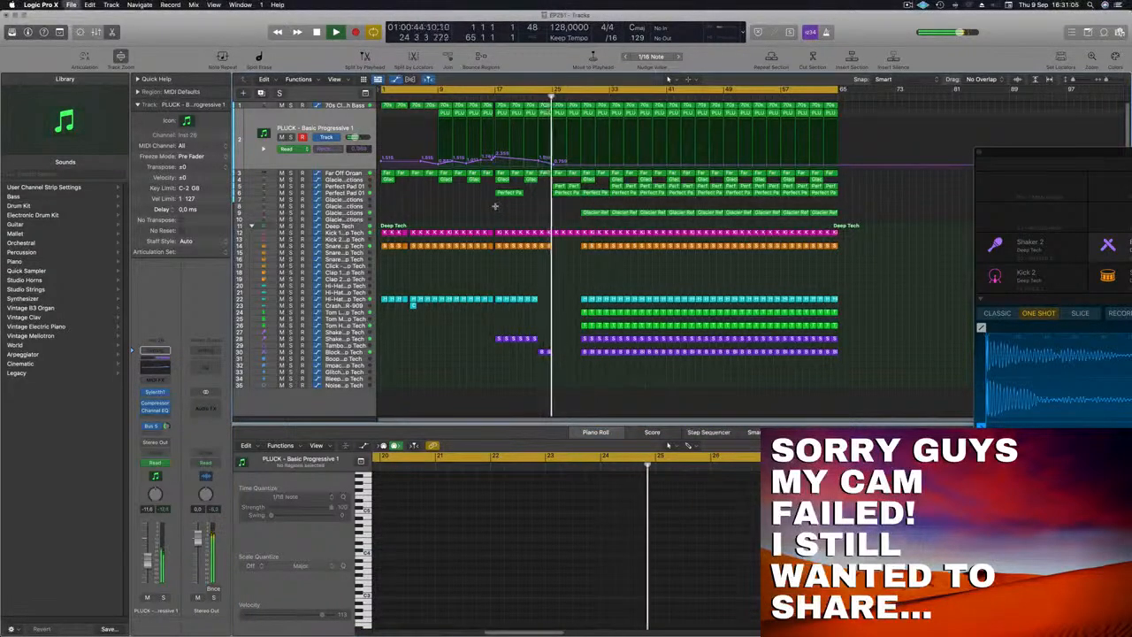
# Step: Delete the Glacier Reflections regions between bars 29 and 37, then zoom to fit the arrangement
pyautogui.scroll(4, 486, 215)
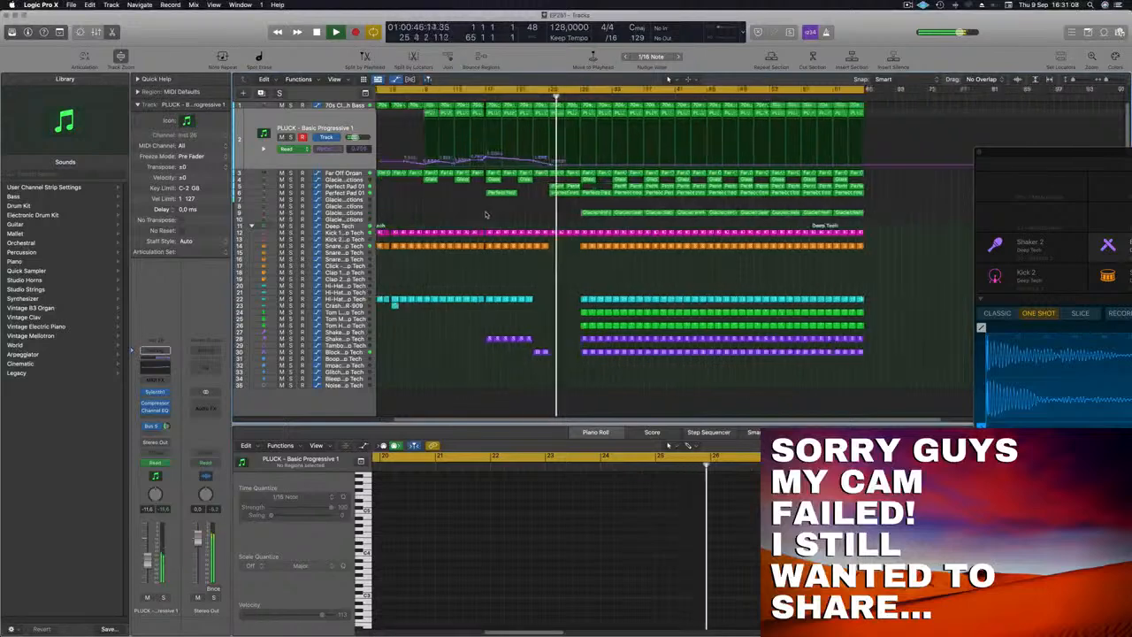
pyautogui.scroll(3, 488, 215)
pyautogui.scroll(-4, 497, 217)
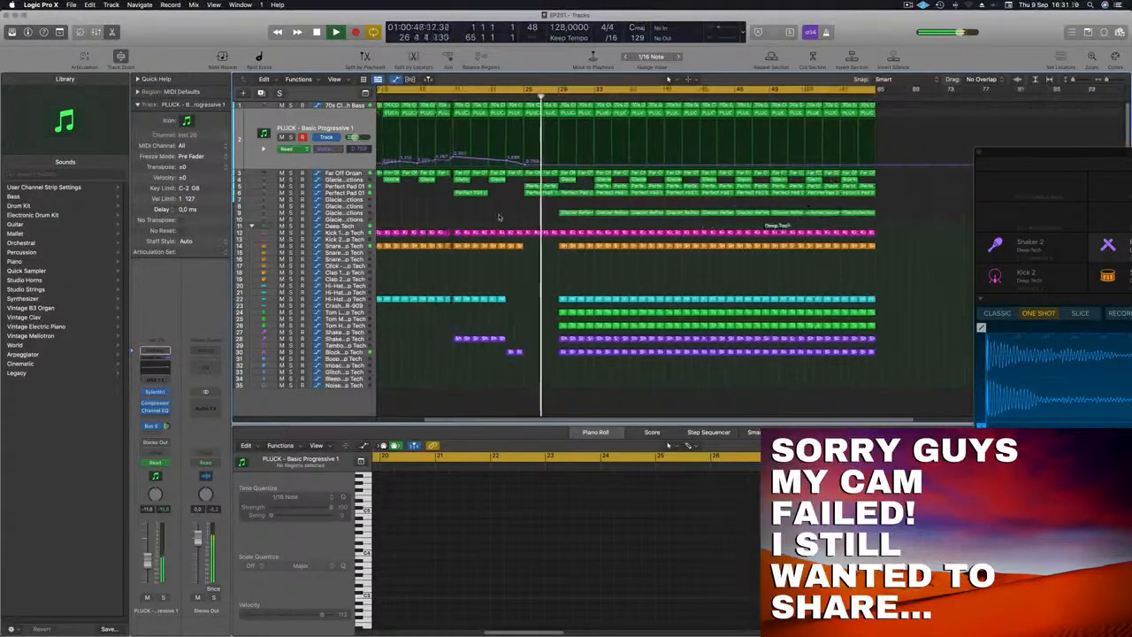
pyautogui.scroll(-4, 499, 216)
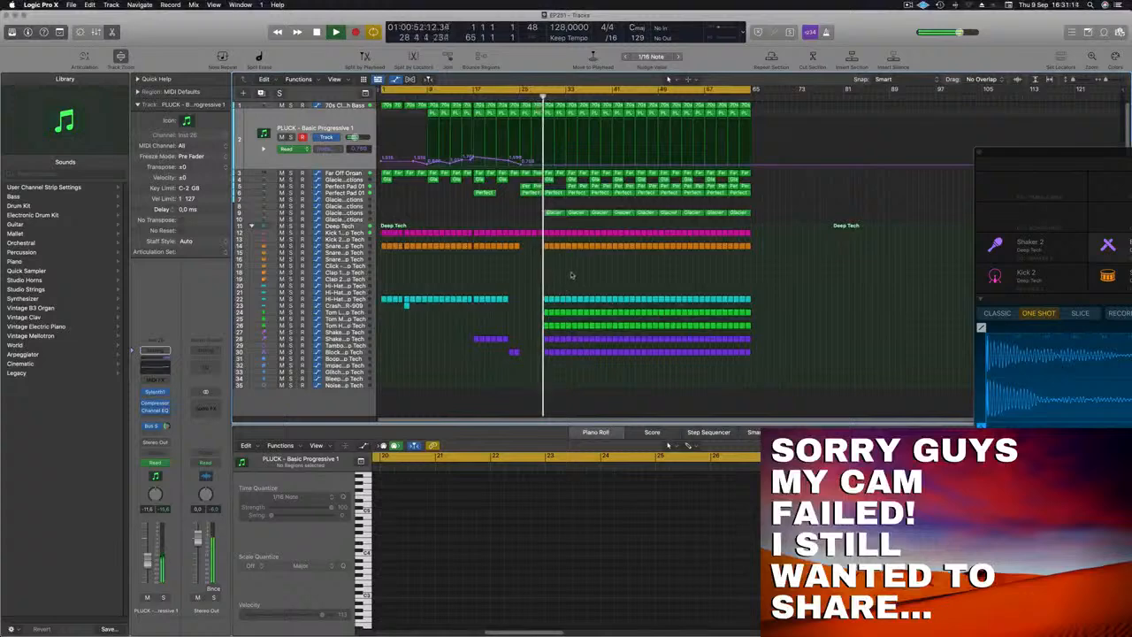
pyautogui.scroll(4, 572, 275)
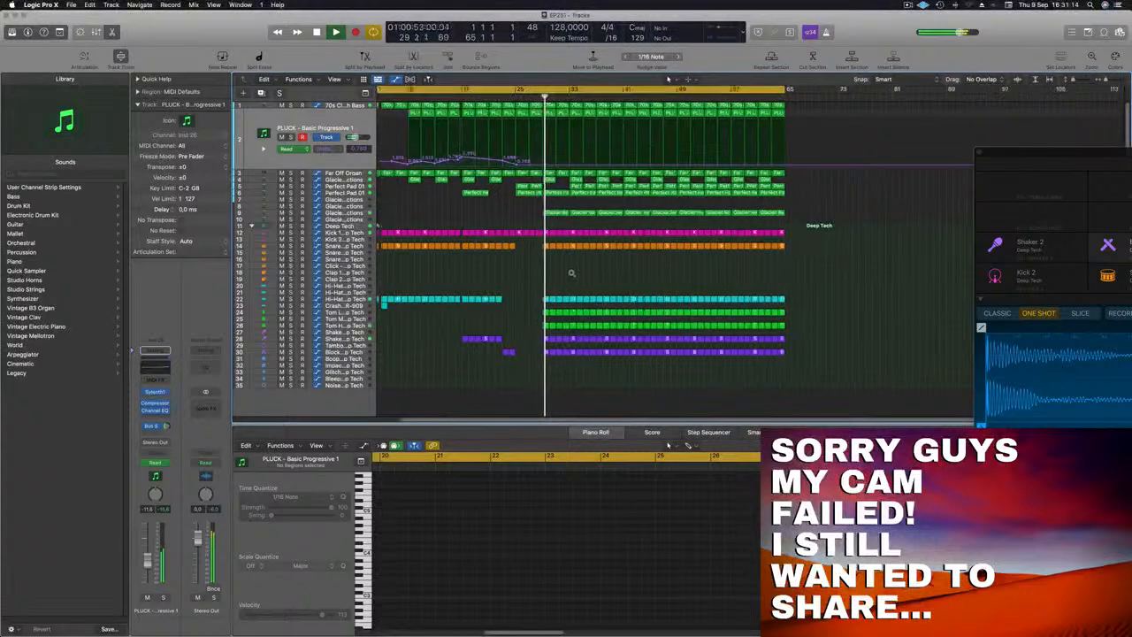
pyautogui.click(534, 235)
pyautogui.click(478, 95)
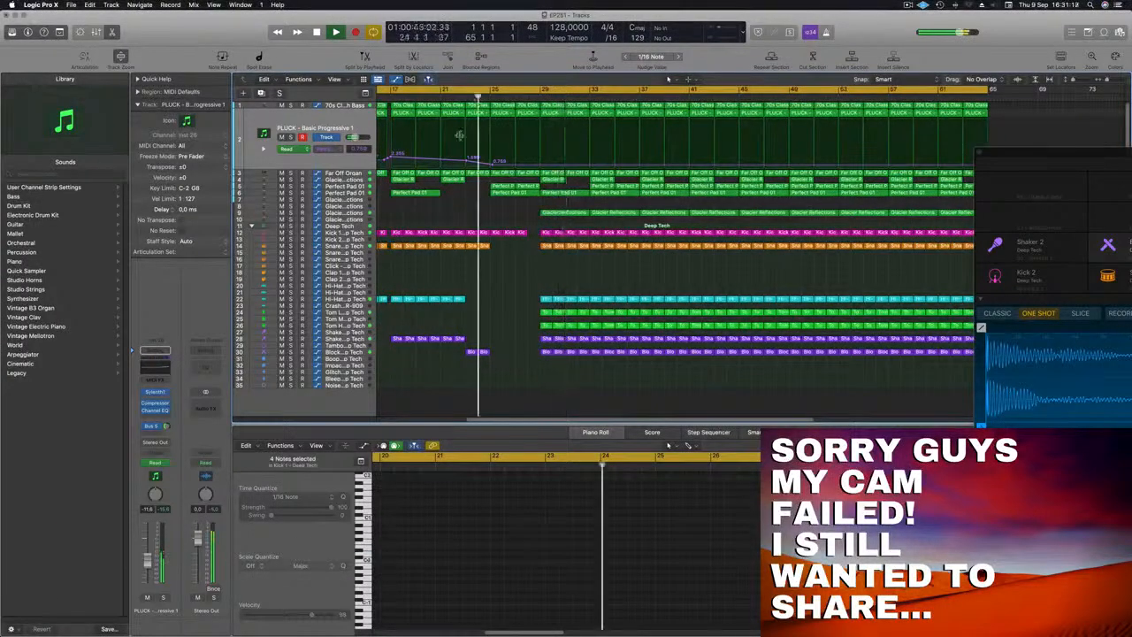
pyautogui.moveTo(532, 207); pyautogui.dragTo(608, 213)
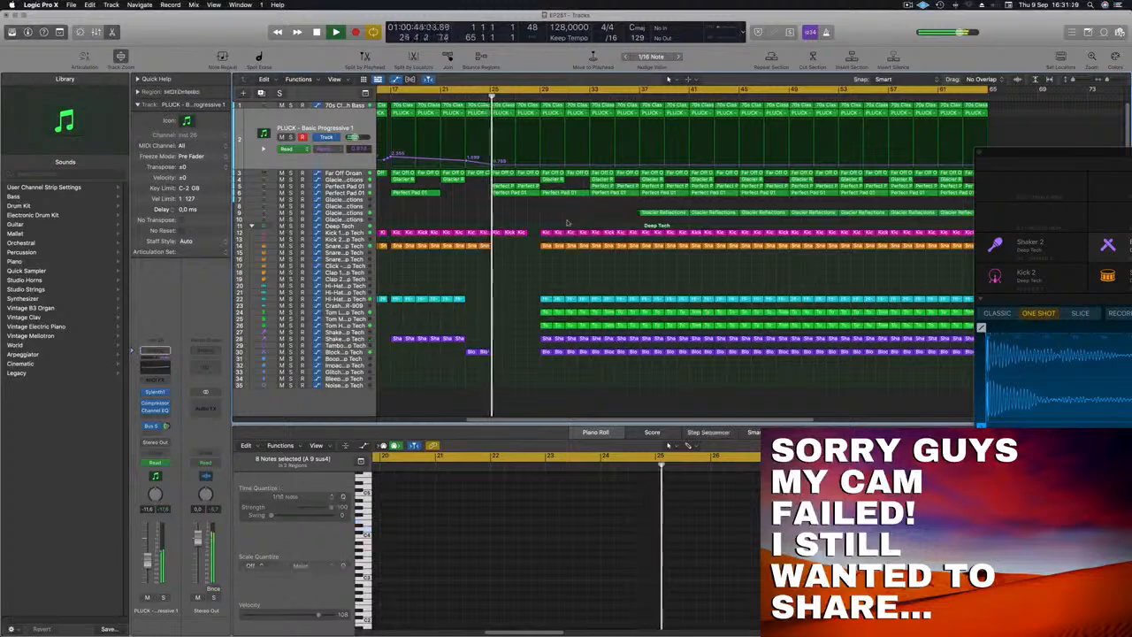
pyautogui.press('Delete')
pyautogui.press('z')
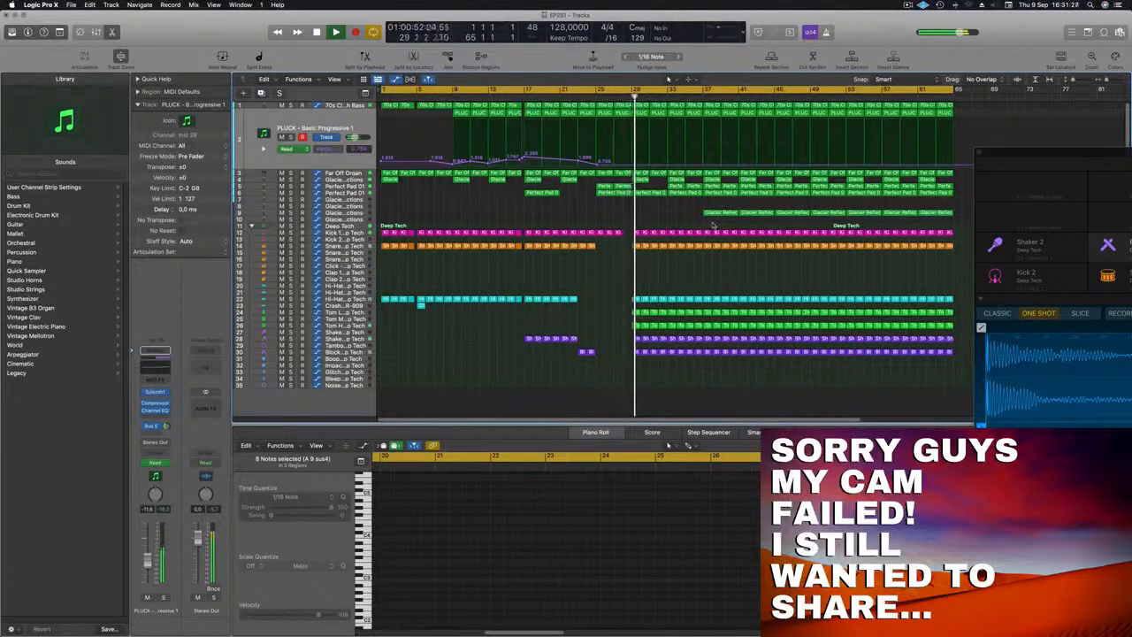
# Step: Delete a block of drum and percussion regions just before bar 41 to create a break
pyautogui.moveTo(712, 226); pyautogui.dragTo(737, 363)
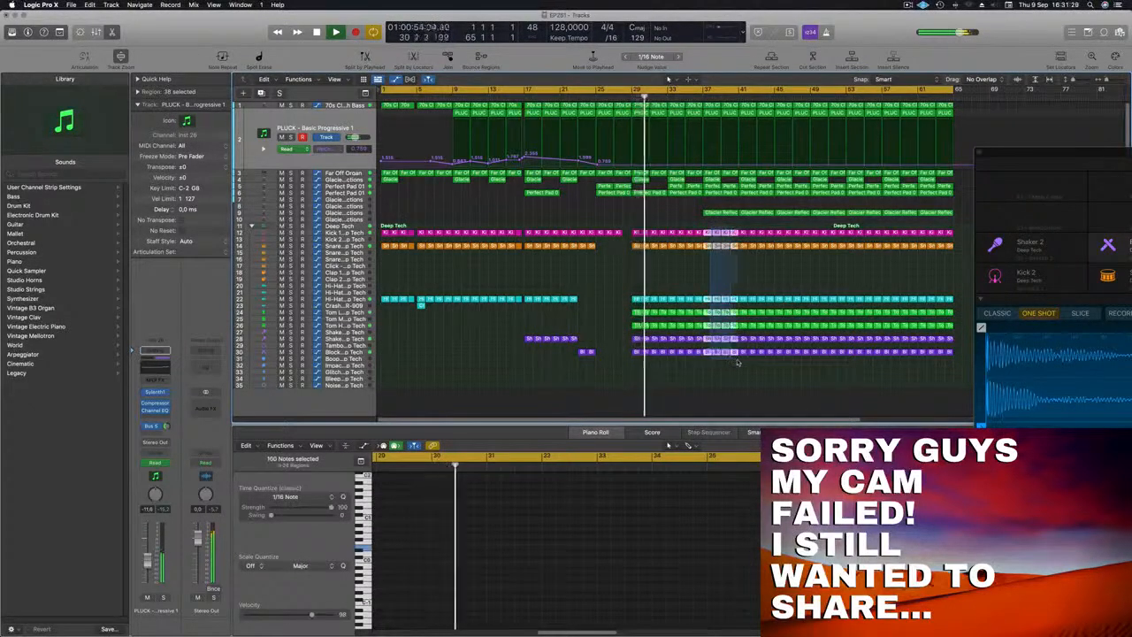
pyautogui.press('Delete')
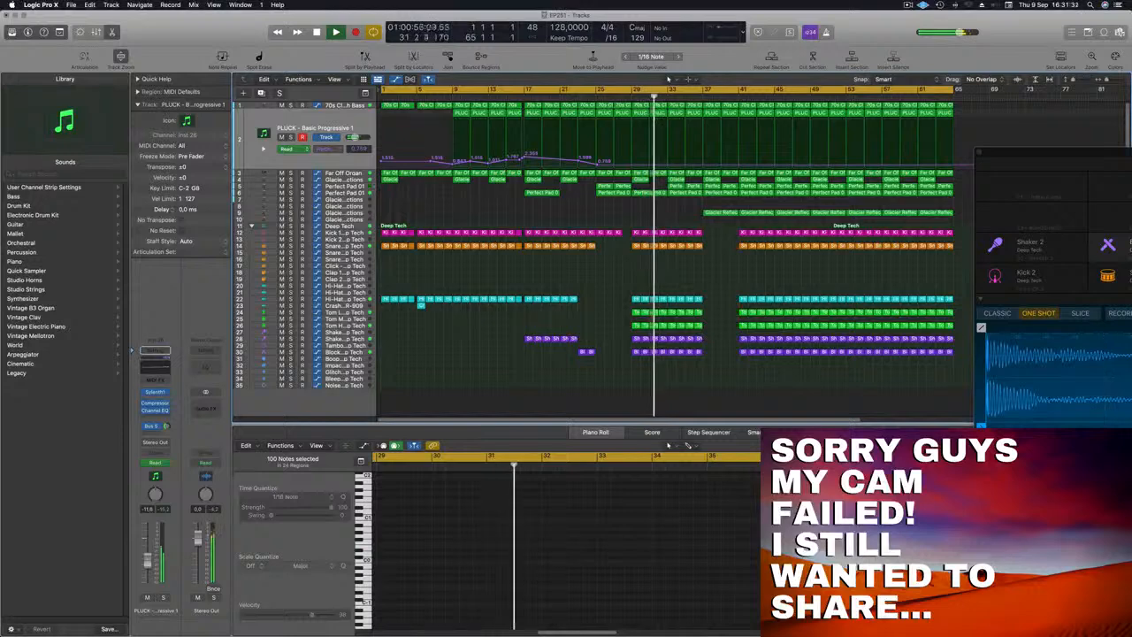
# Step: Add and raise filter cutoff automation points on the PLUCK track between bars 33 and 37
pyautogui.press('super+Left')
pyautogui.click(665, 214)
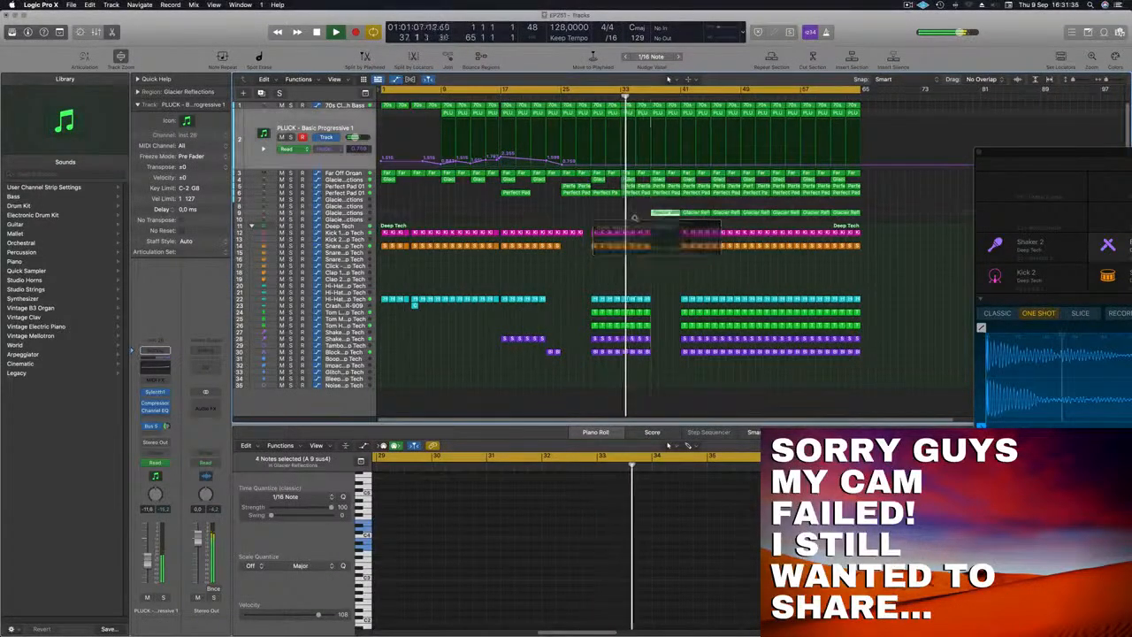
pyautogui.press('super+Left')
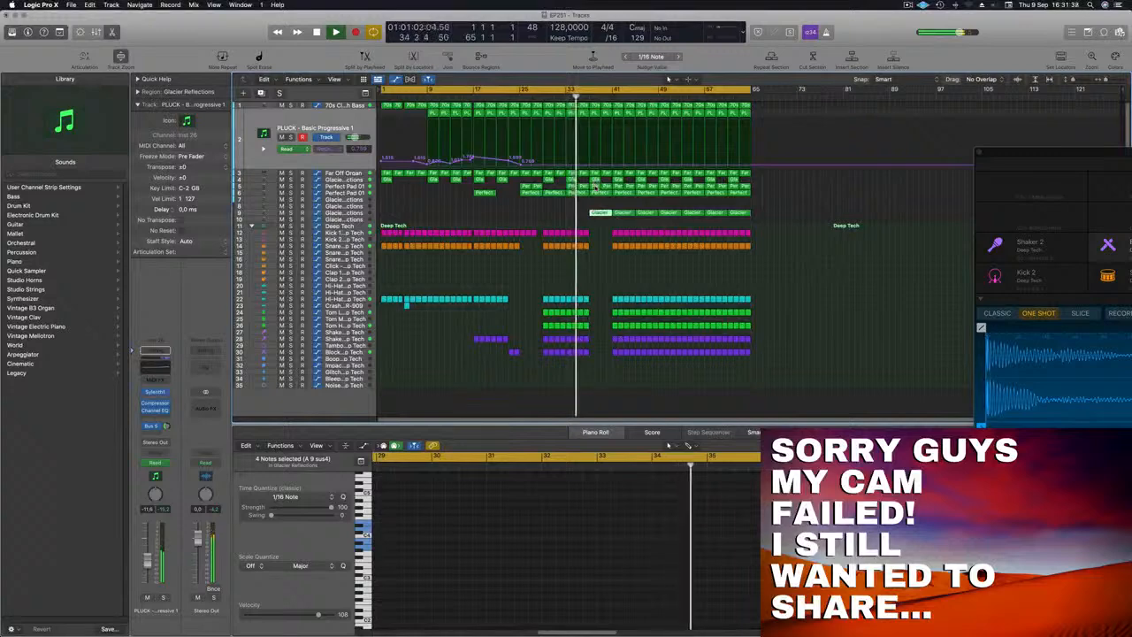
pyautogui.press('super+Right')
pyautogui.press('super+Right')
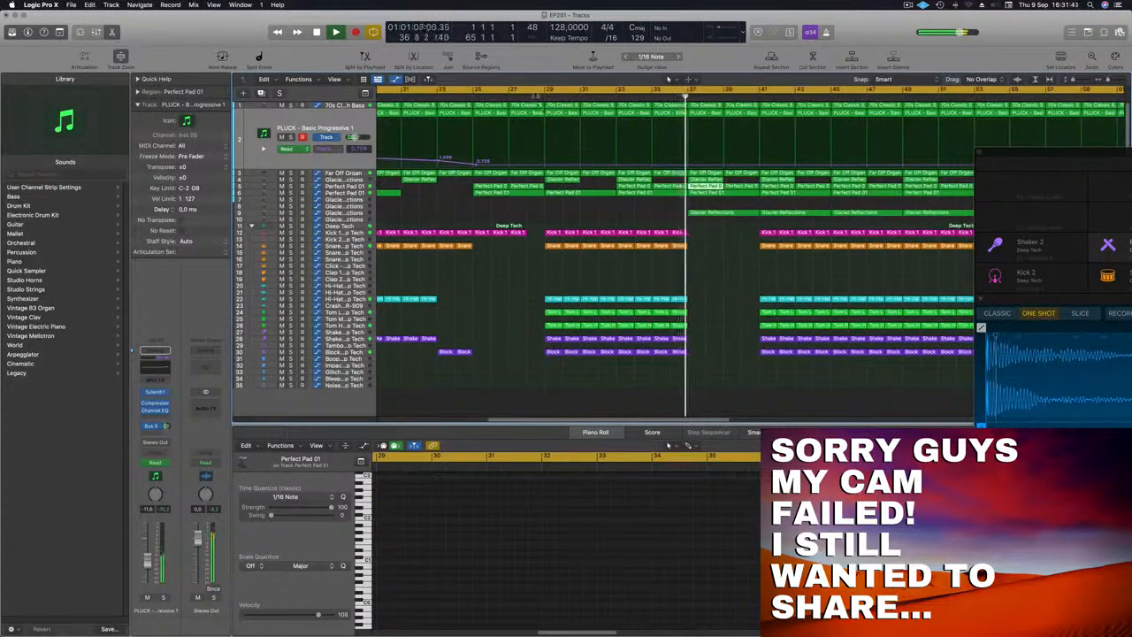
pyautogui.click(536, 96)
pyautogui.click(544, 165)
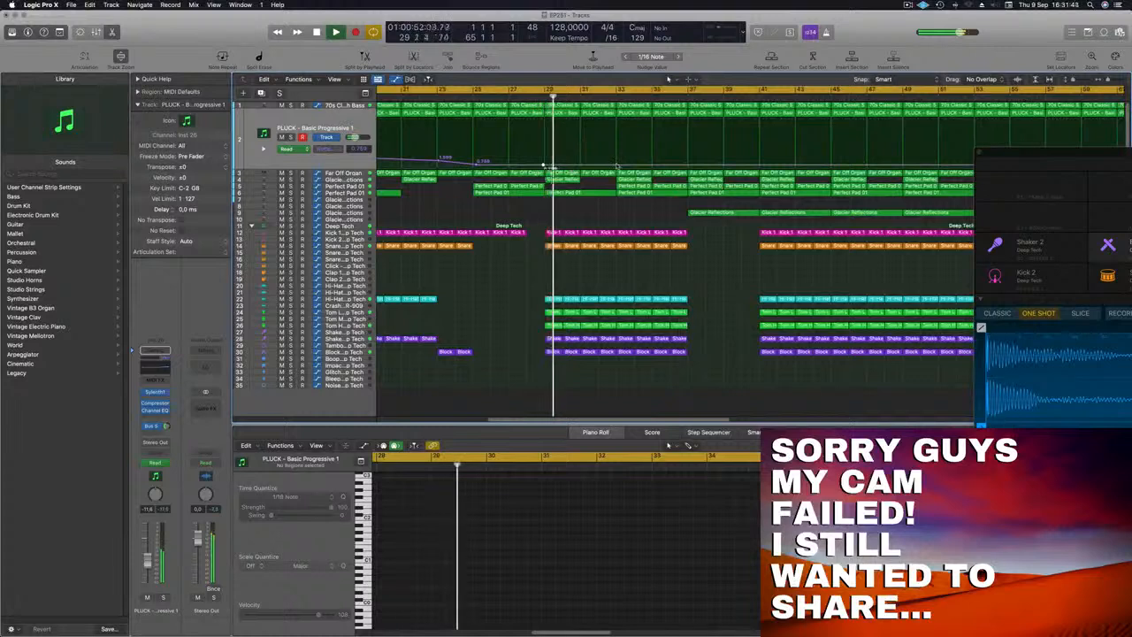
pyautogui.moveTo(617, 166); pyautogui.dragTo(618, 159)
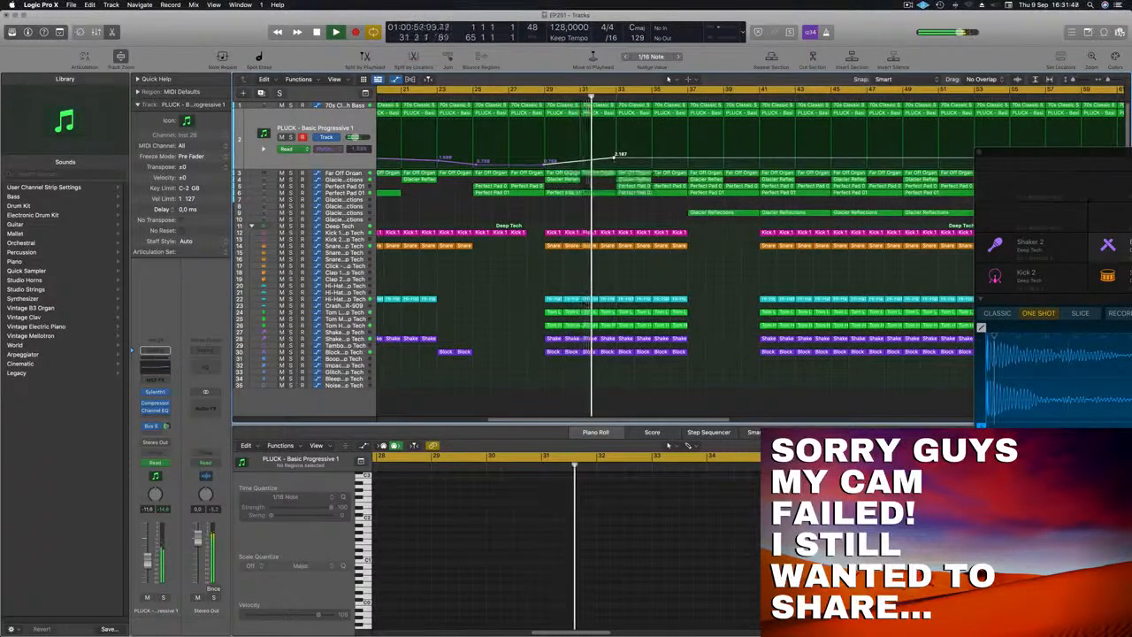
pyautogui.moveTo(617, 157); pyautogui.dragTo(617, 157)
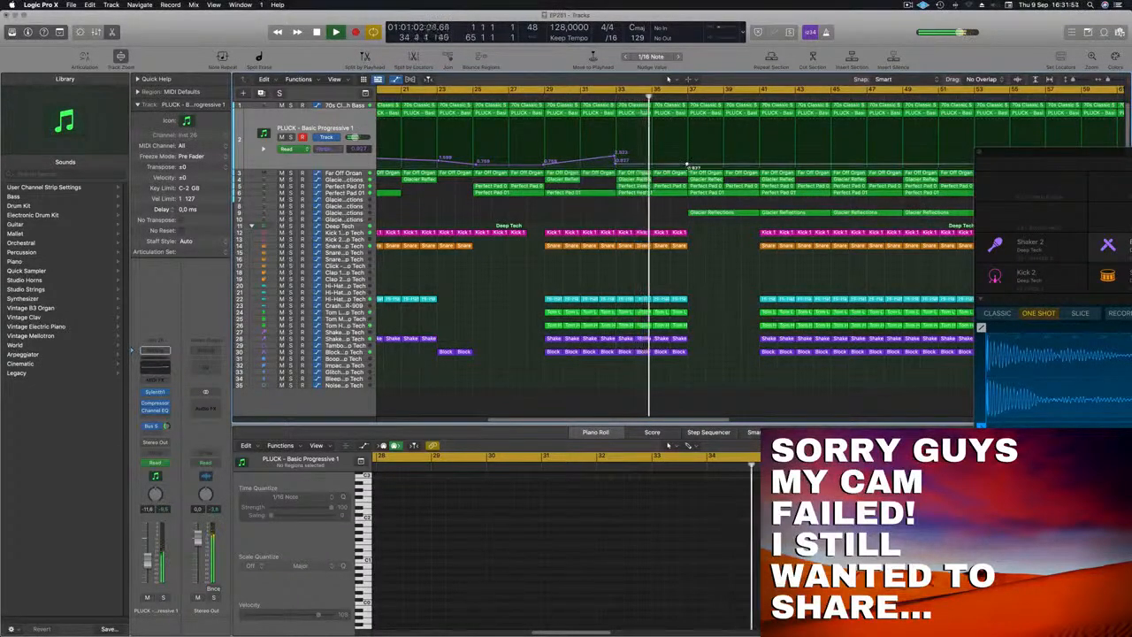
pyautogui.moveTo(687, 165); pyautogui.dragTo(687, 153)
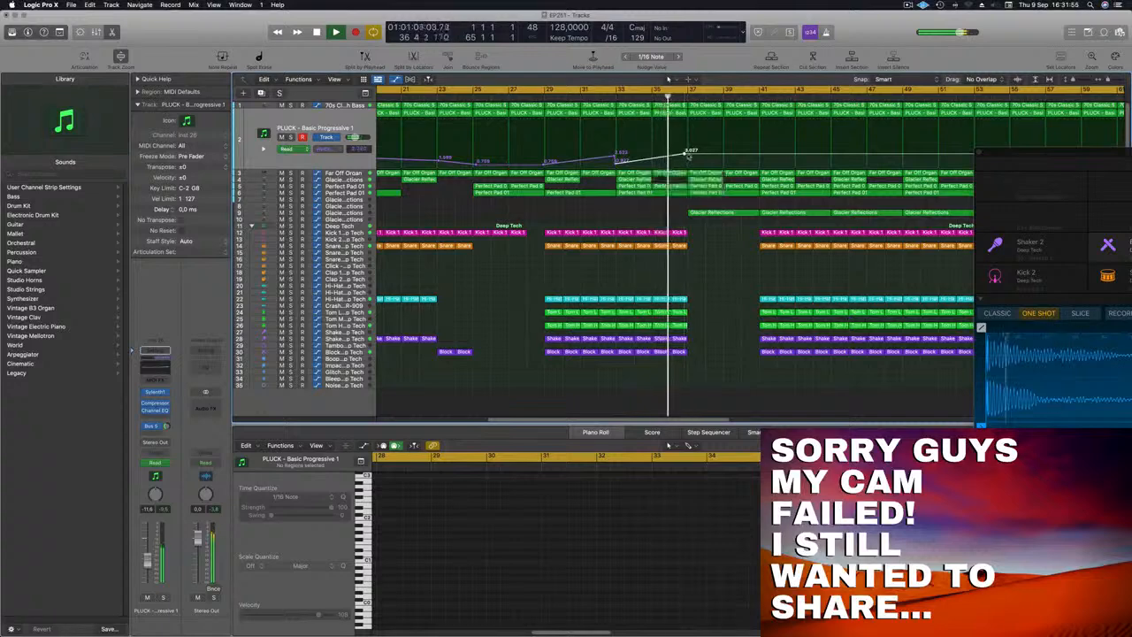
# Step: Select the pad and Glacier regions near bar 33 and return the playhead to the project start
pyautogui.scroll(-3, 688, 156)
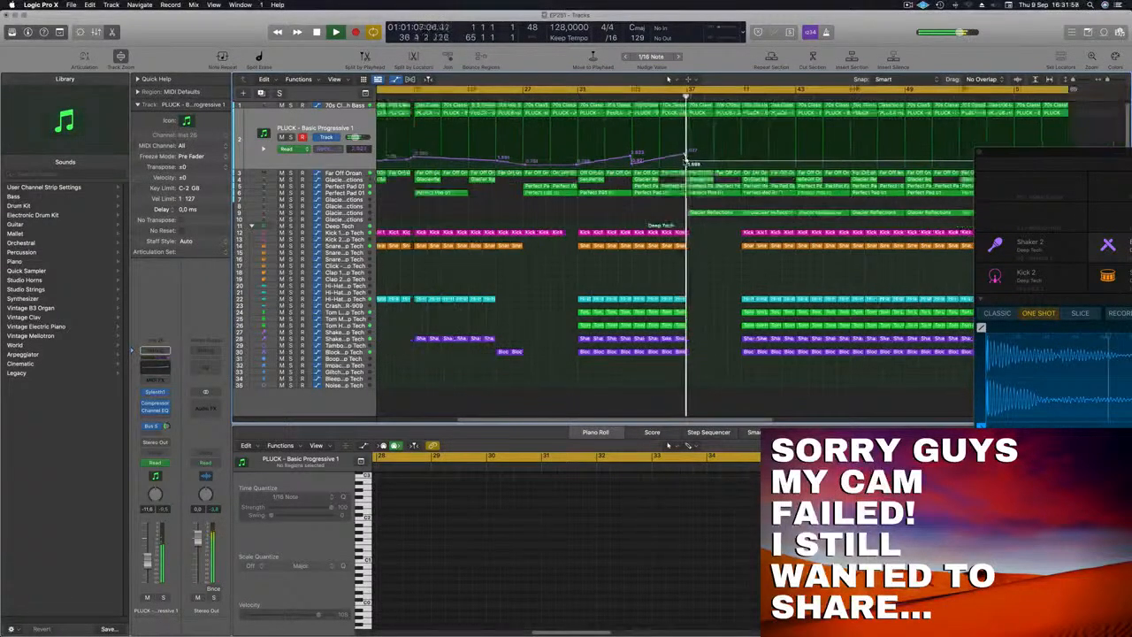
pyautogui.scroll(-3, 687, 158)
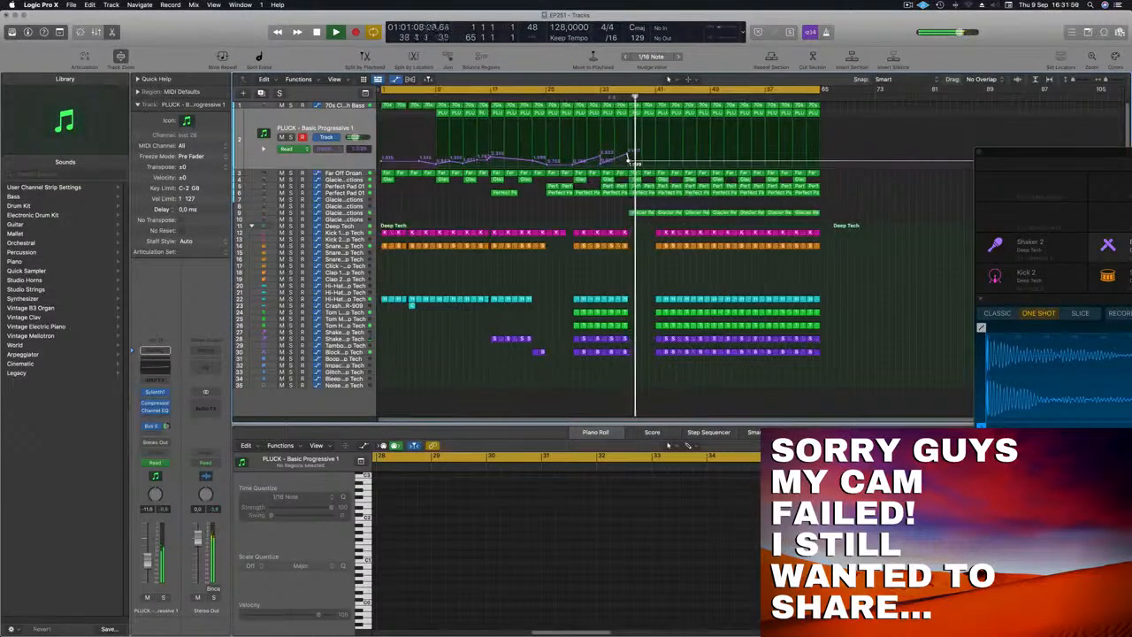
pyautogui.click(644, 193)
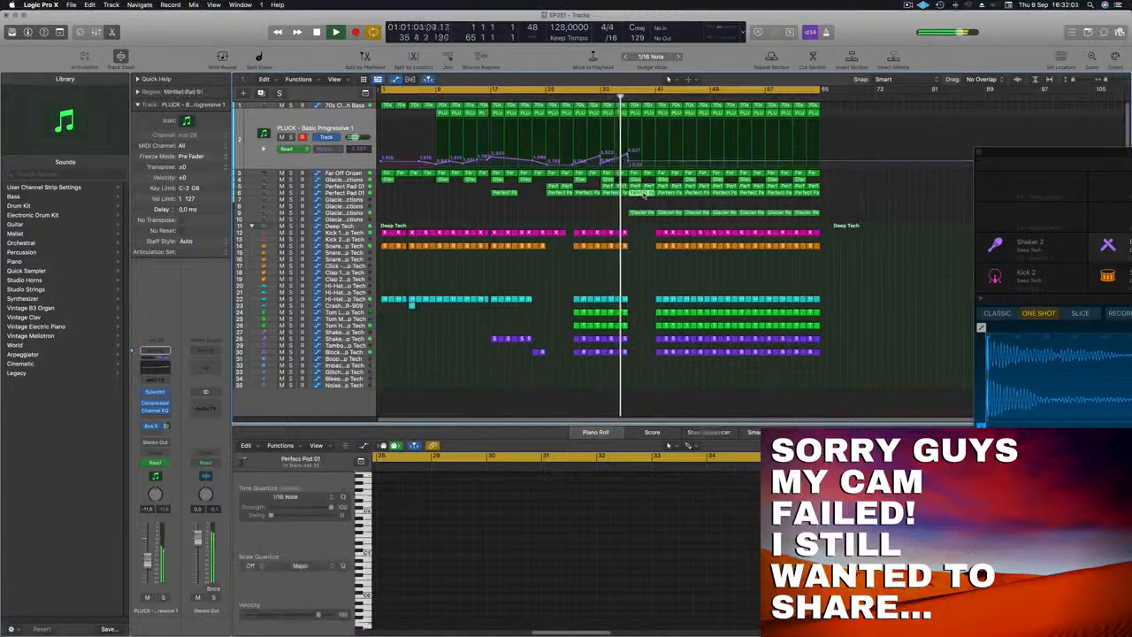
pyautogui.scroll(-1, 628, 210)
pyautogui.click(619, 213)
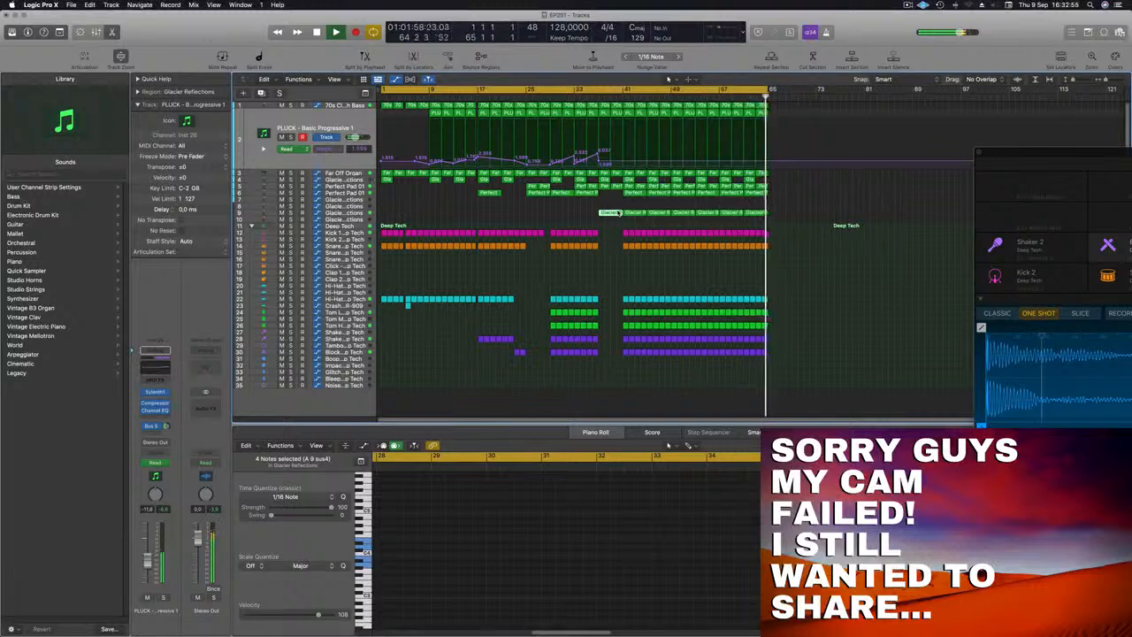
pyautogui.press('Return')
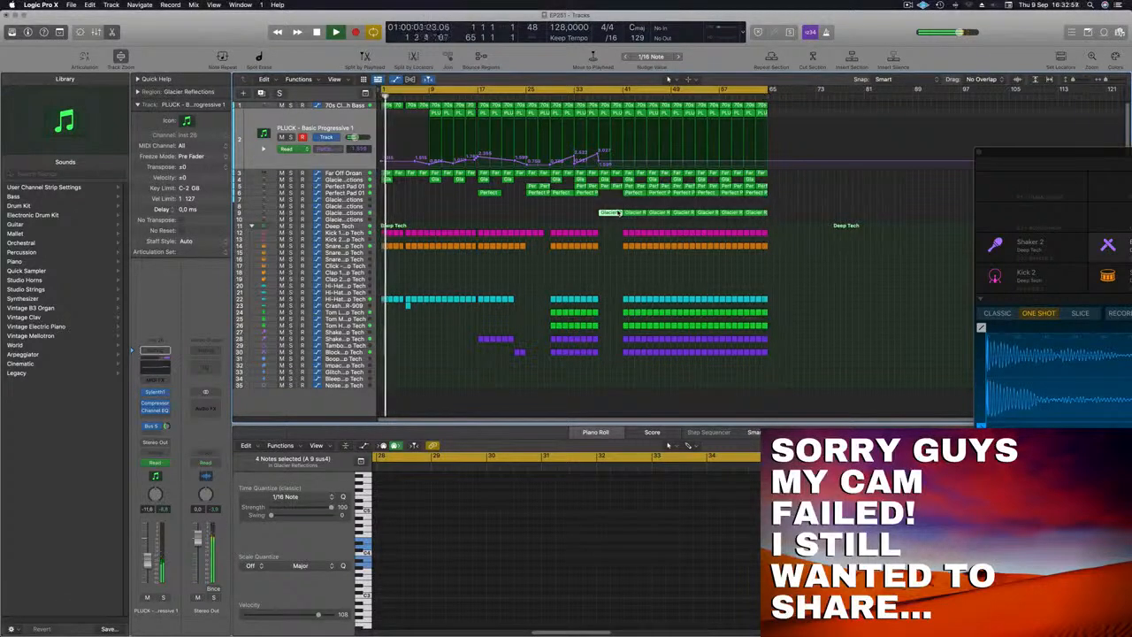